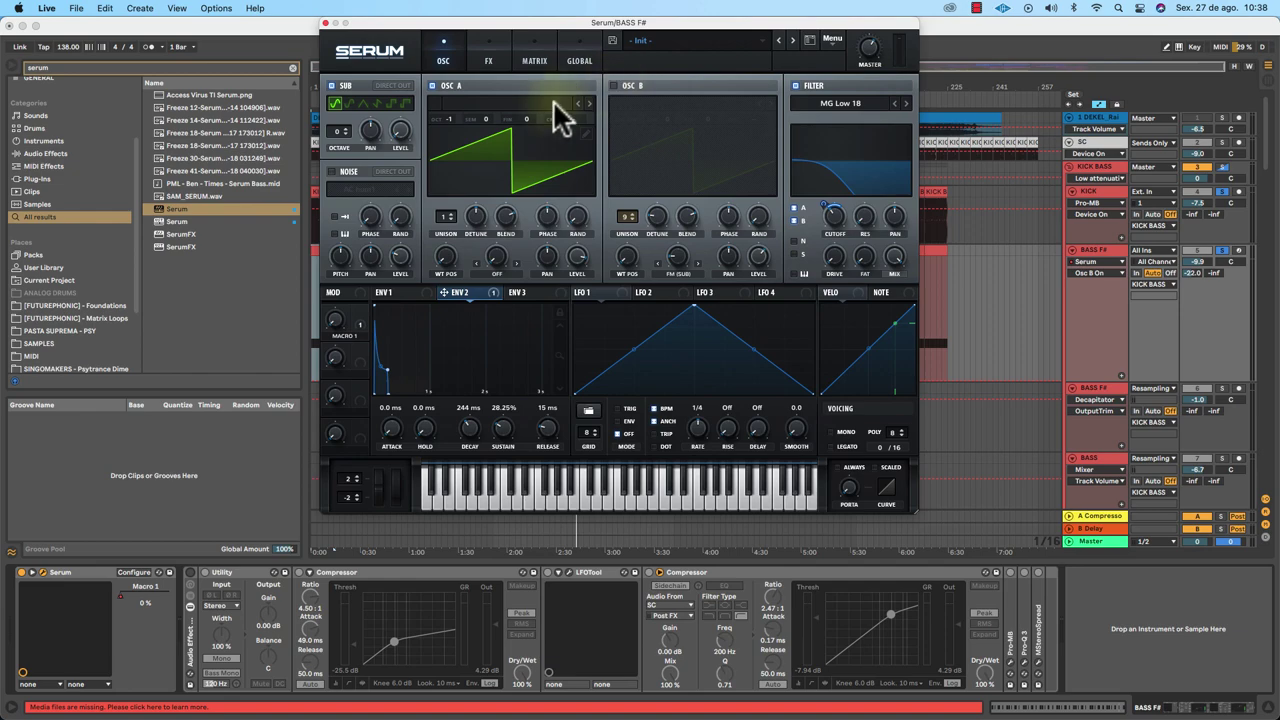
Turn off solo on the KICK and BASS F# tracks and close the Serum window.
{"action": "left_click_drag", "start_coordinate": [470, 21], "coordinate": [486, 100]}
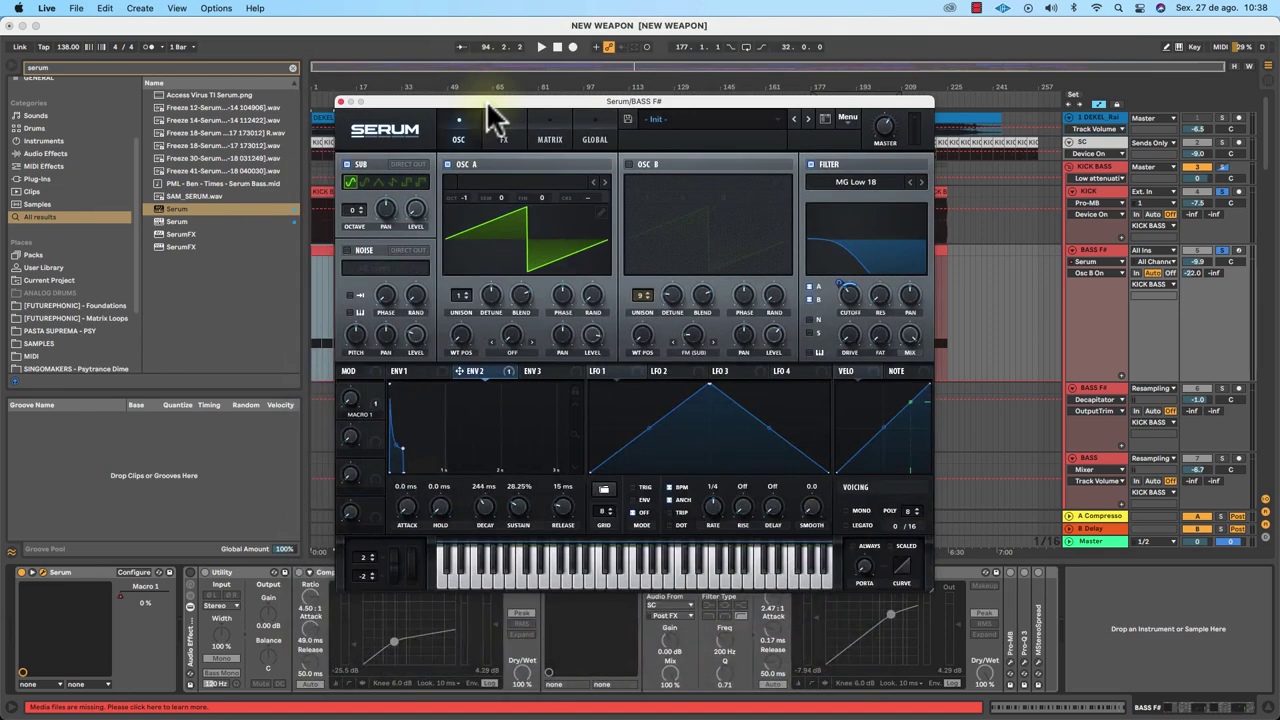
{"action": "left_click_drag", "start_coordinate": [303, 149], "coordinate": [245, 150]}
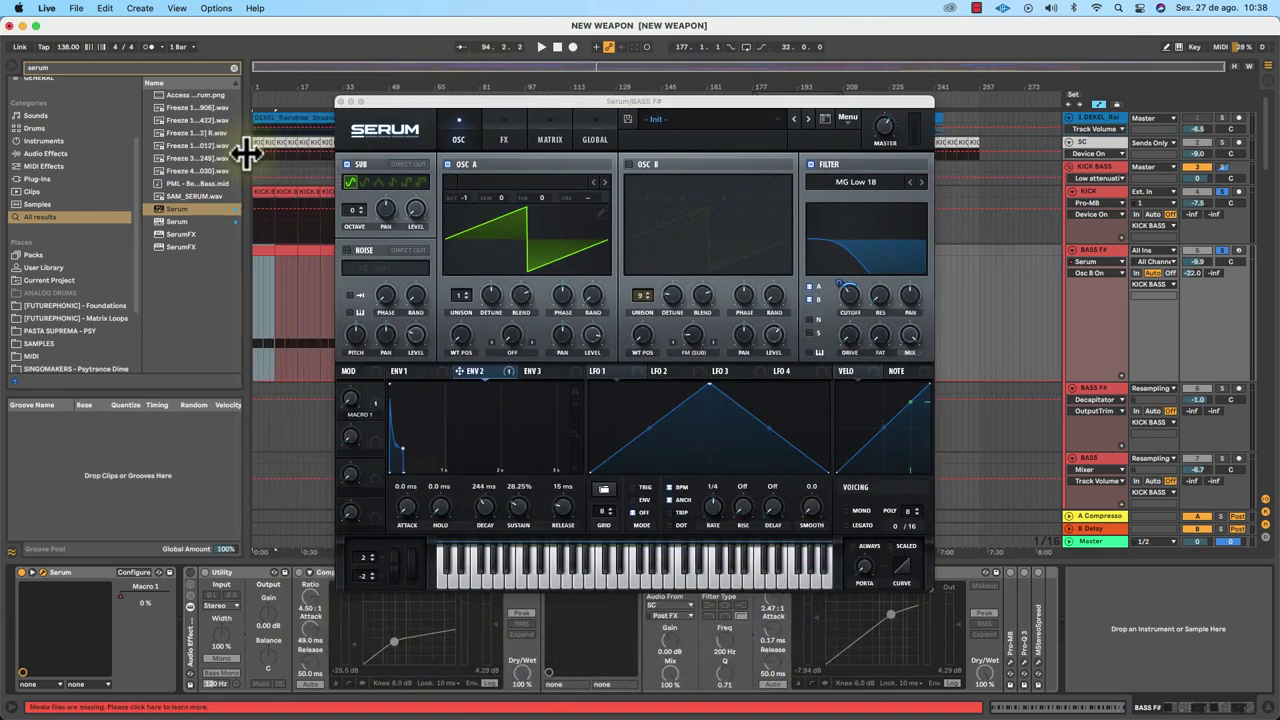
{"action": "scroll", "coordinate": [277, 157], "scroll_direction": "down", "scroll_amount": 3}
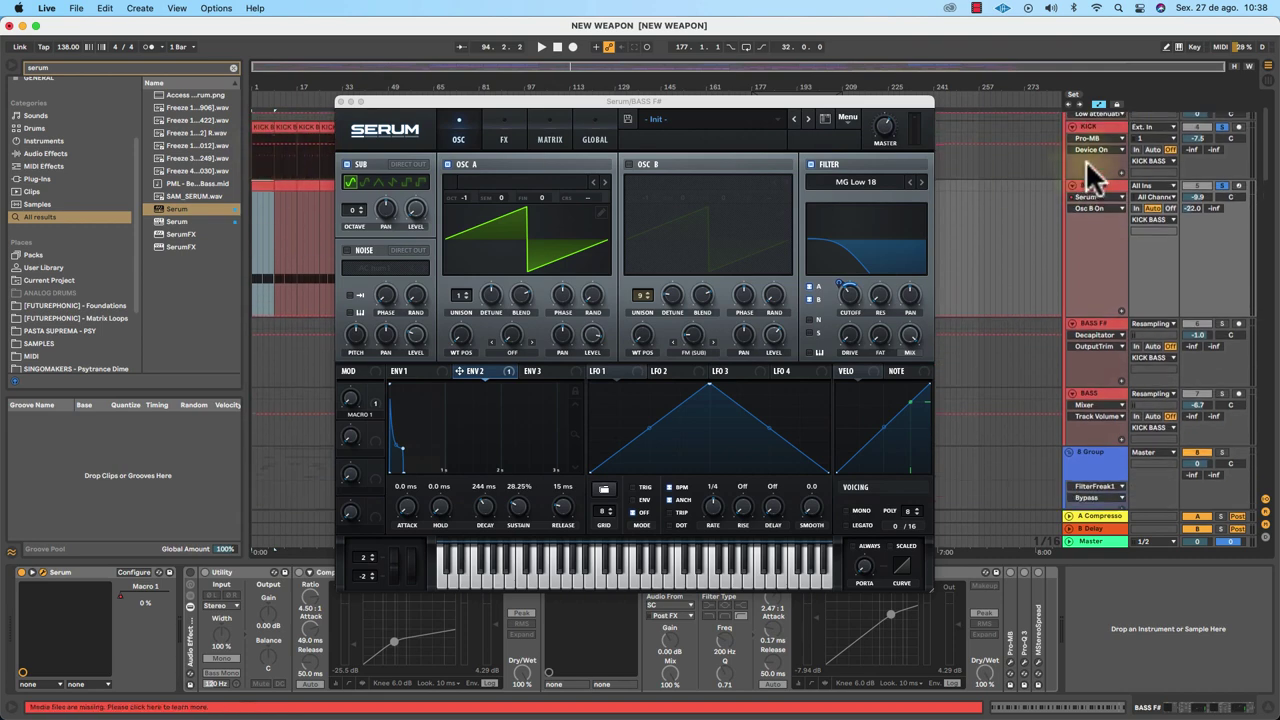
{"action": "left_click", "coordinate": [1223, 186]}
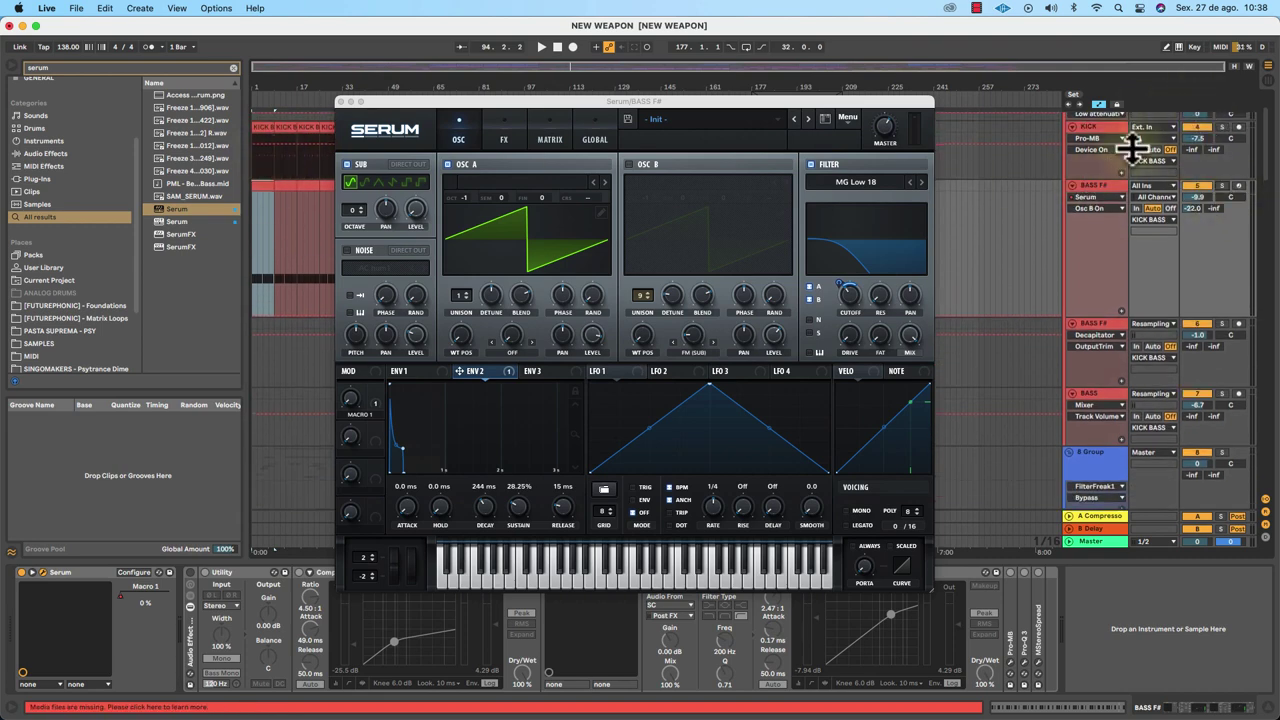
{"action": "left_click", "coordinate": [340, 101]}
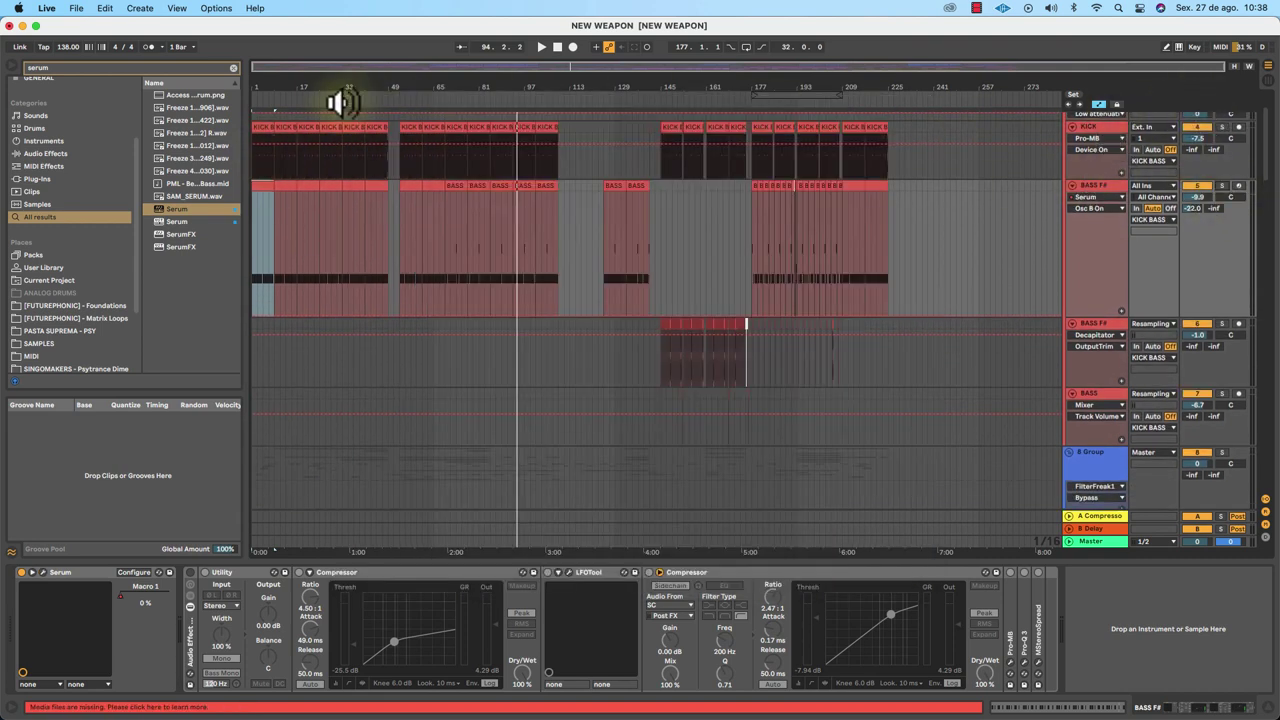
Play the arrangement from the first KICK B clip and solo the KICK track.
{"action": "mouse_move", "coordinate": [357, 86]}
{"action": "left_mouse_down"}
{"action": "mouse_move", "coordinate": [364, 94]}
{"action": "mouse_move", "coordinate": [357, 83]}
{"action": "left_mouse_up"}
{"action": "scroll", "coordinate": [366, 120], "scroll_direction": "left", "scroll_amount": 10}
{"action": "left_click", "coordinate": [375, 186]}
{"action": "left_click", "coordinate": [325, 127]}
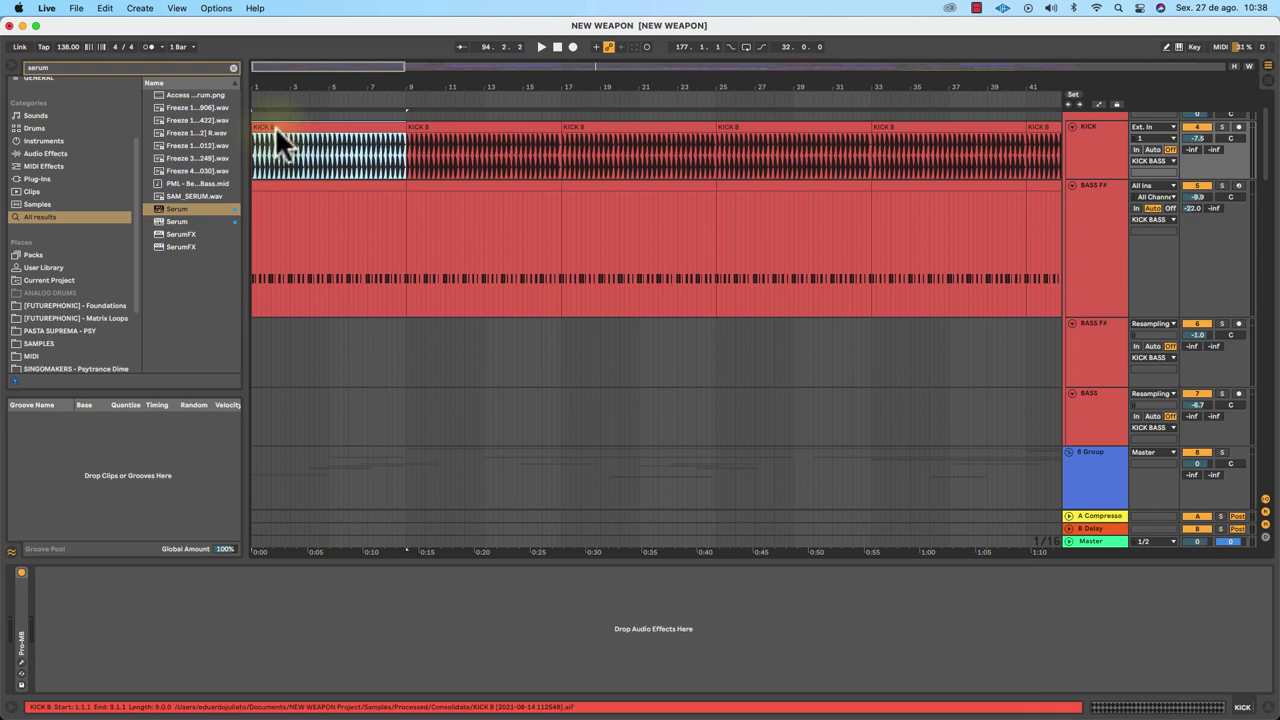
{"action": "key", "text": "space"}
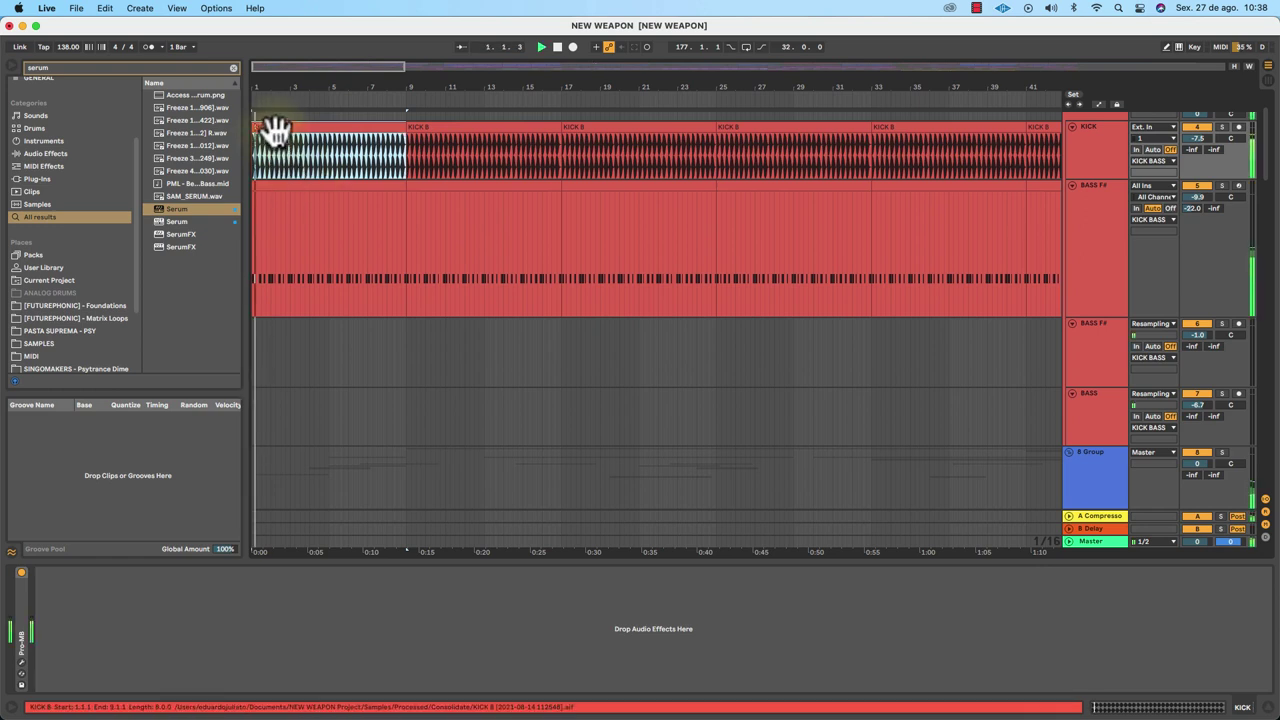
{"action": "left_click", "coordinate": [1221, 127]}
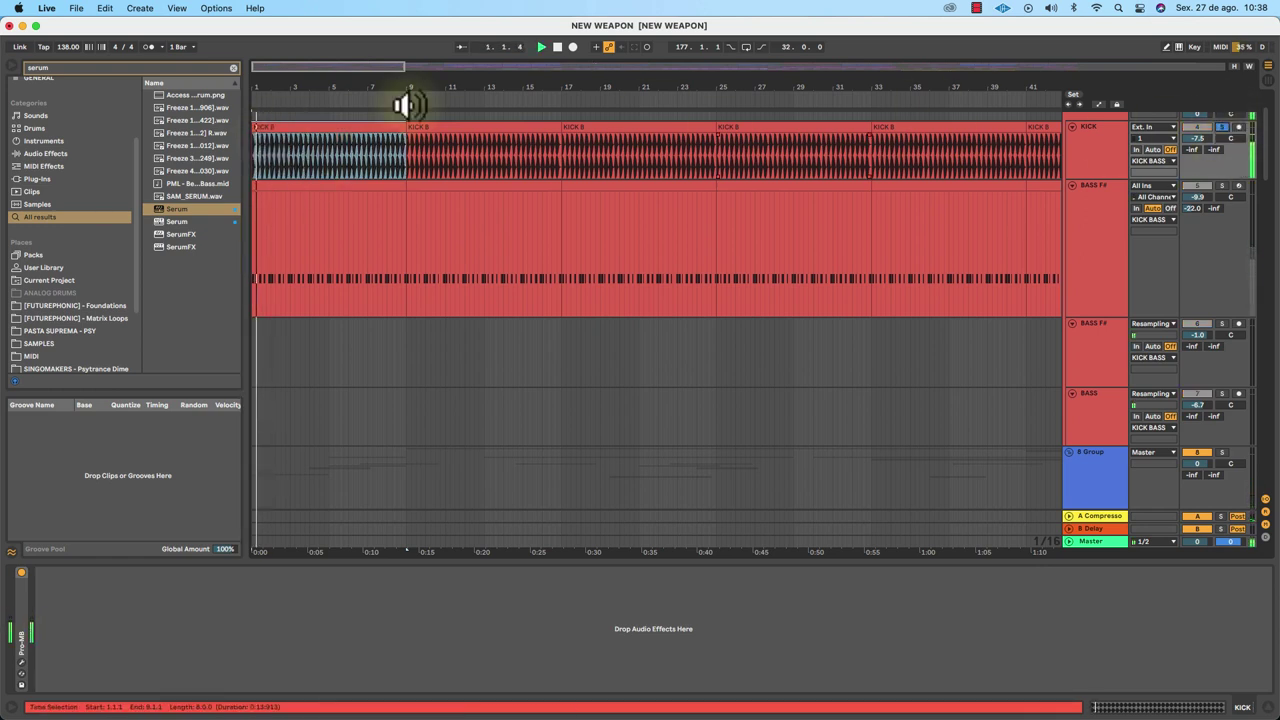
Loop the first eight-bar KICK B clip and listen to the looped kick.
{"action": "left_click", "coordinate": [357, 129]}
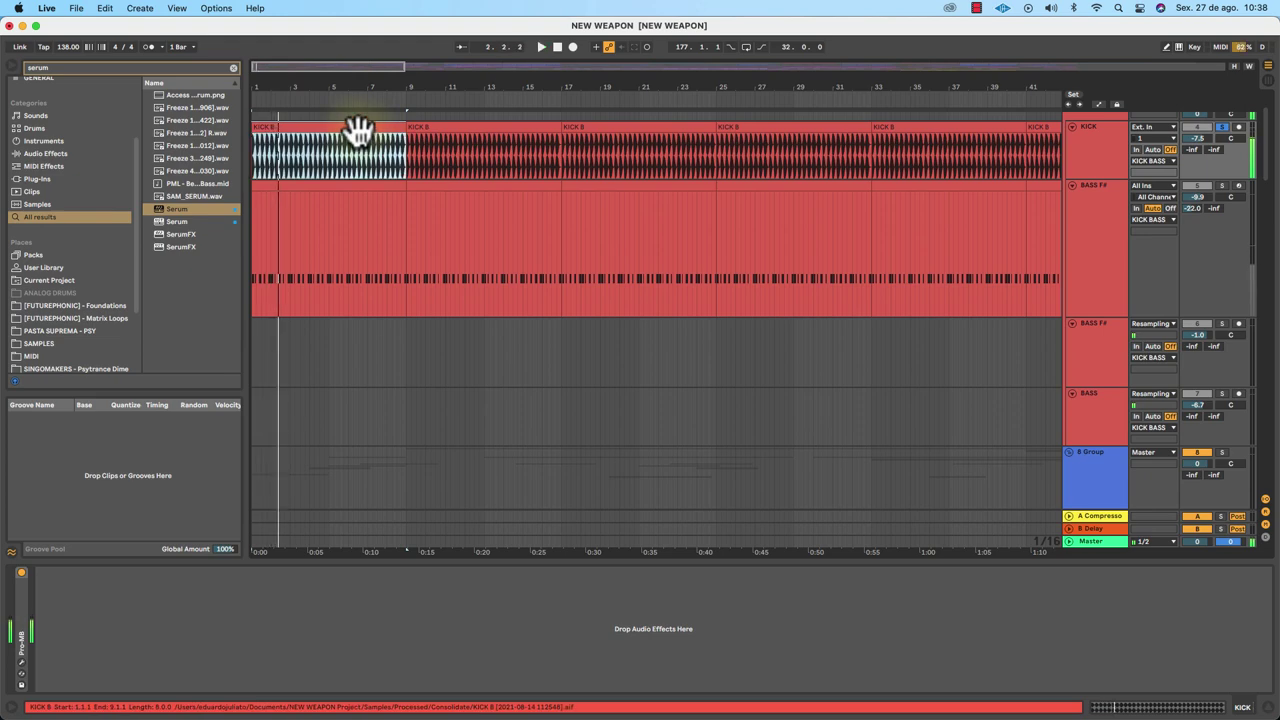
{"action": "key", "text": "super+l"}
{"action": "key", "text": "space"}
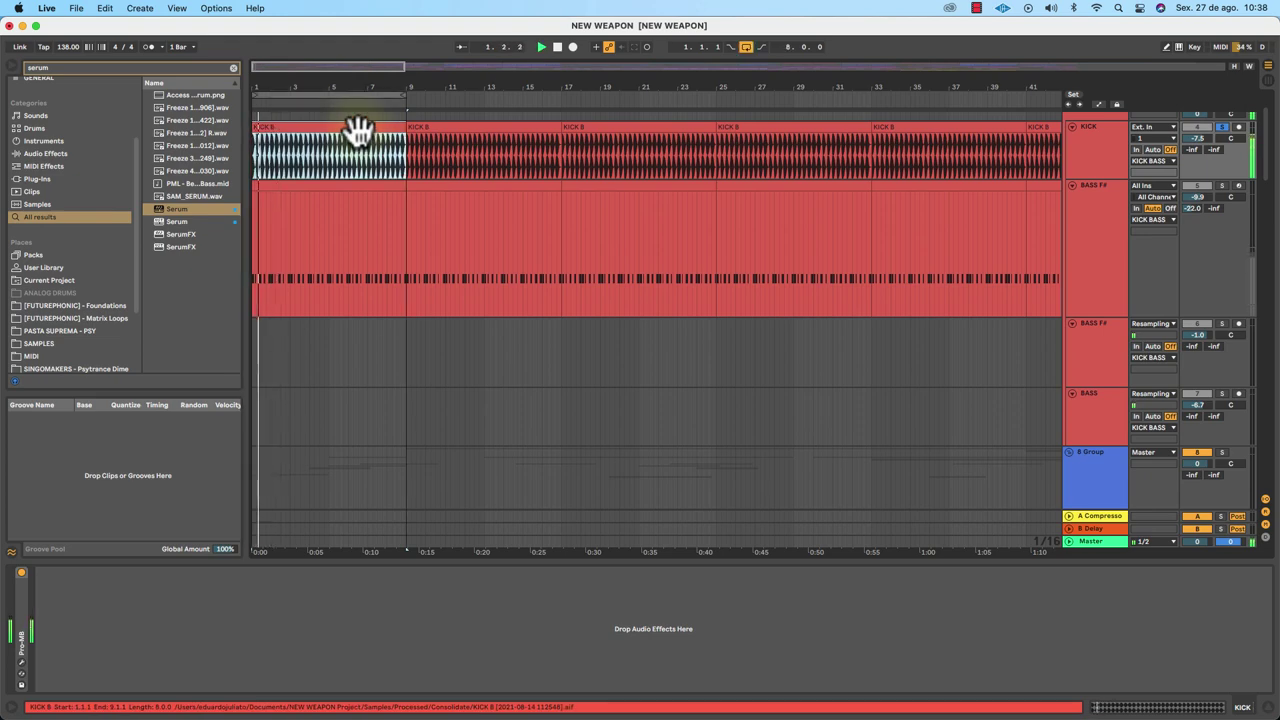
{"action": "left_click_drag", "start_coordinate": [302, 90], "coordinate": [302, 170]}
{"action": "scroll", "coordinate": [473, 206], "scroll_direction": "left", "scroll_amount": 3}
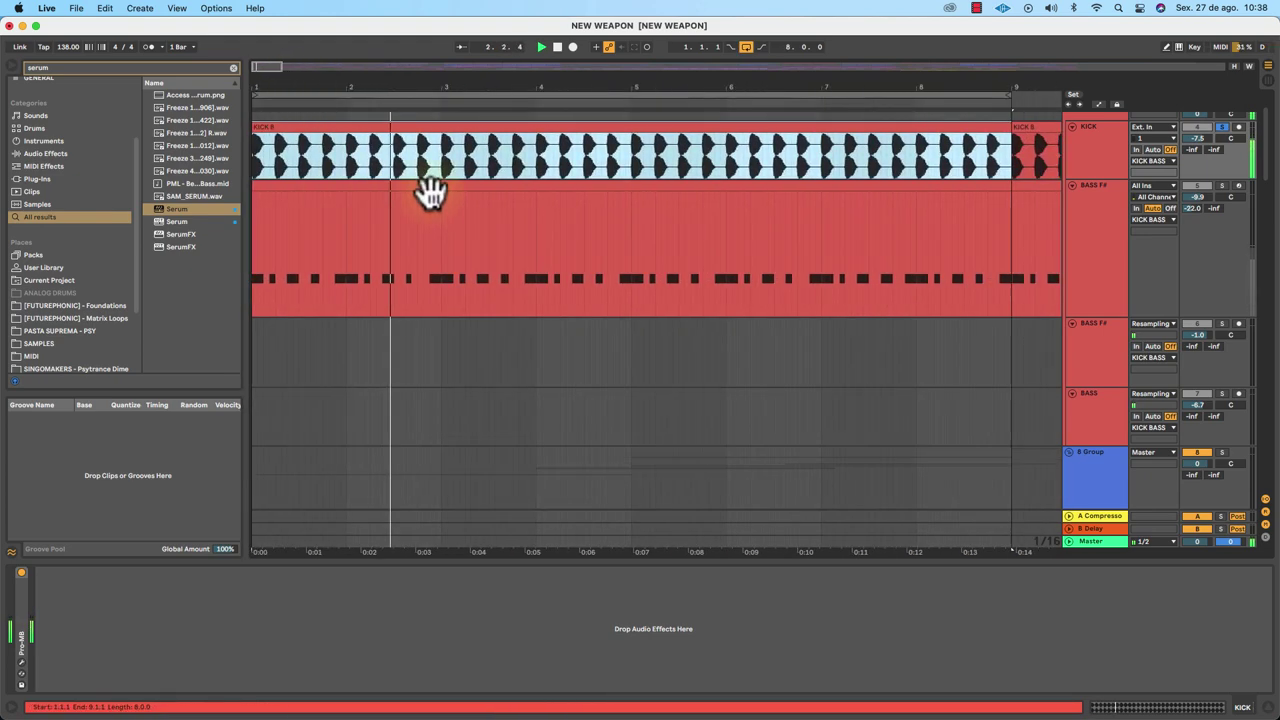
{"action": "key", "text": "space"}
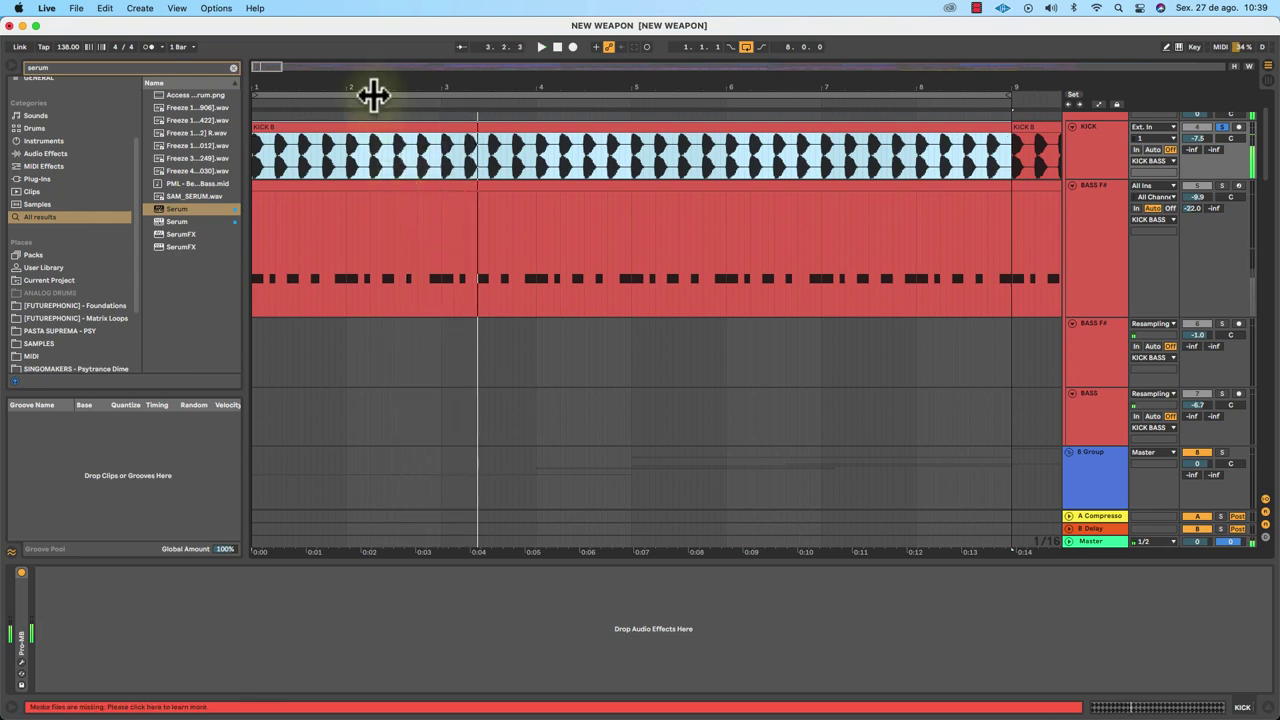
Examine the individual kick hits in the waveform at the start of the looped KICK B clip.
{"action": "left_click_drag", "start_coordinate": [373, 95], "coordinate": [373, 176]}
{"action": "scroll", "coordinate": [476, 172], "scroll_direction": "left", "scroll_amount": 1}
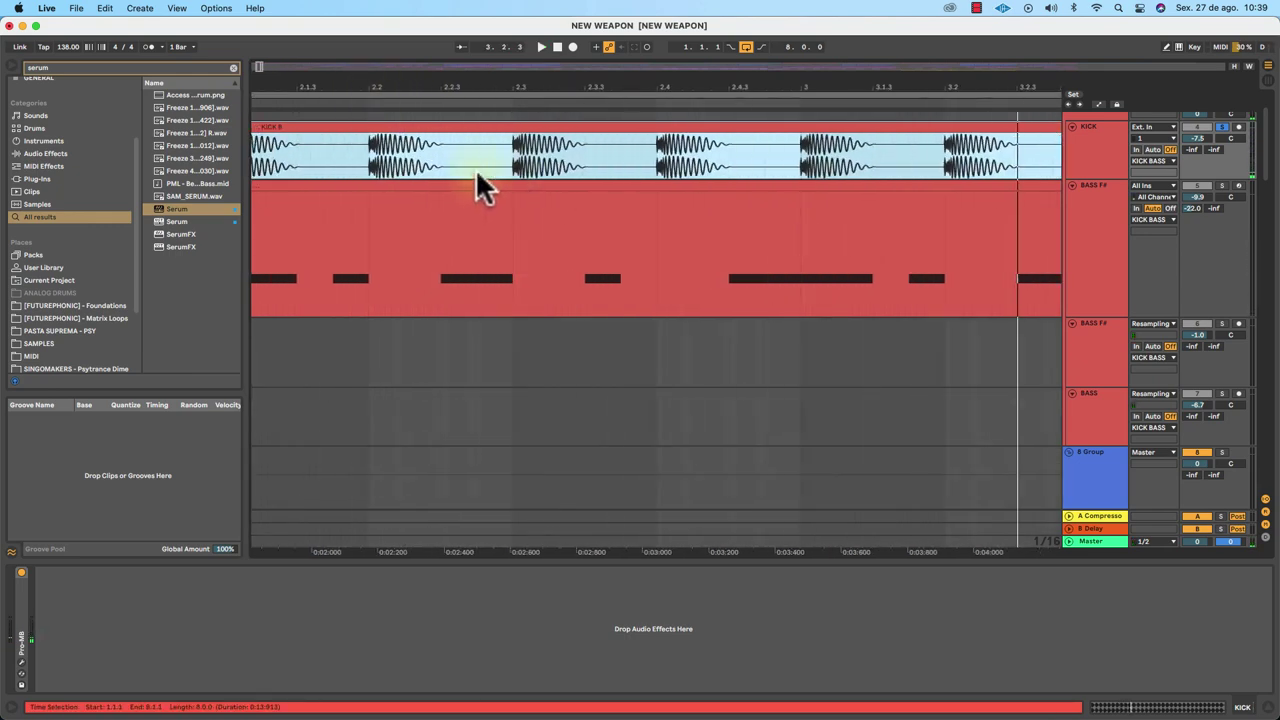
{"action": "scroll", "coordinate": [476, 172], "scroll_direction": "left", "scroll_amount": 5}
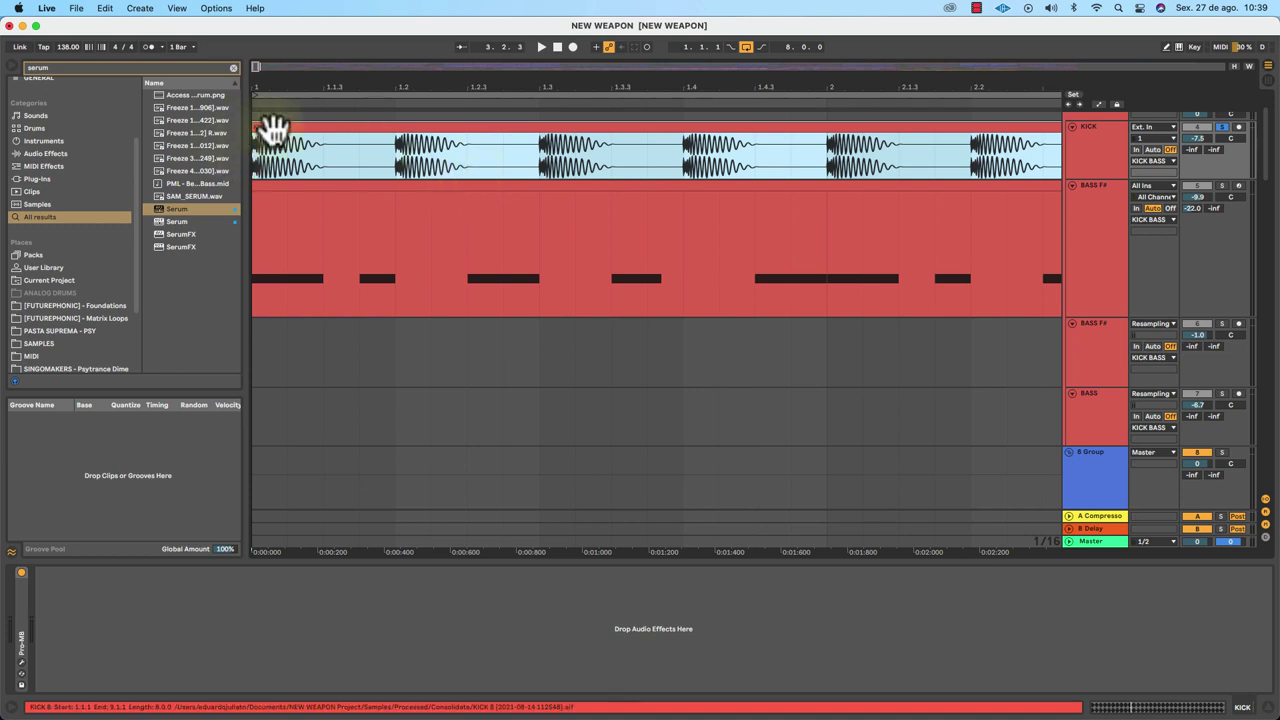
{"action": "scroll", "coordinate": [39, 280], "scroll_direction": "down", "scroll_amount": 4}
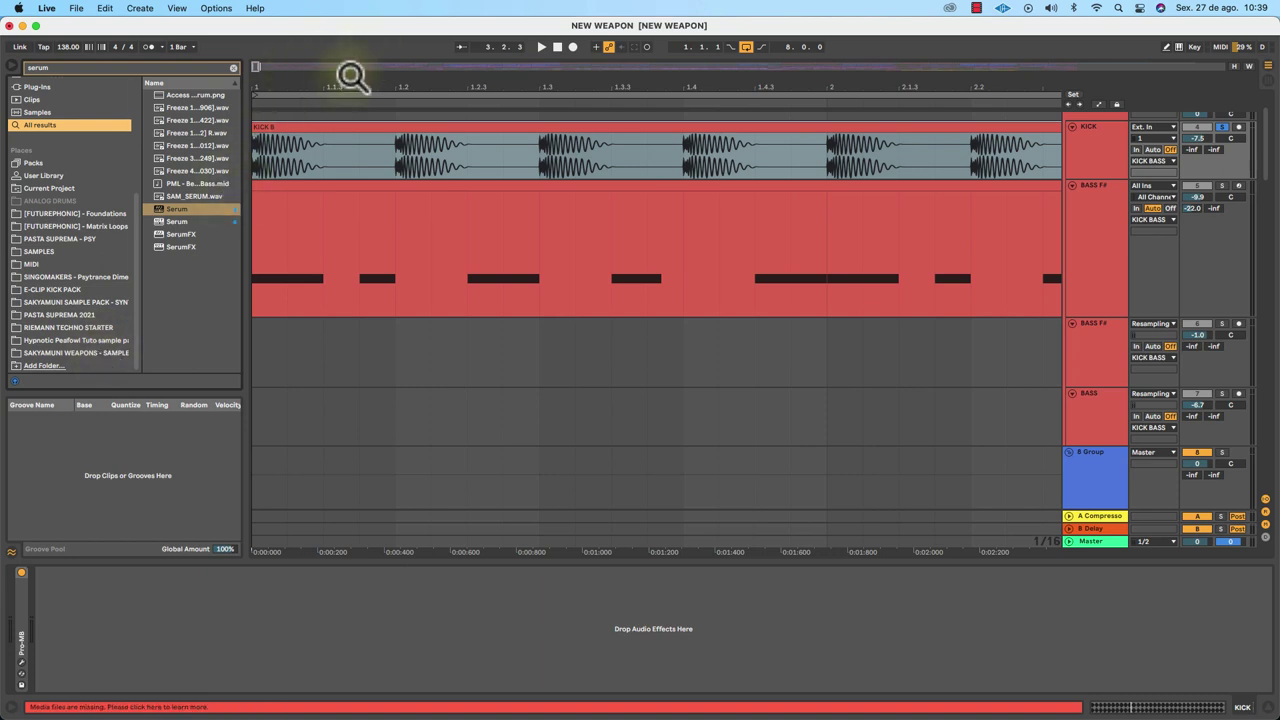
{"action": "left_click_drag", "start_coordinate": [343, 87], "coordinate": [337, 81]}
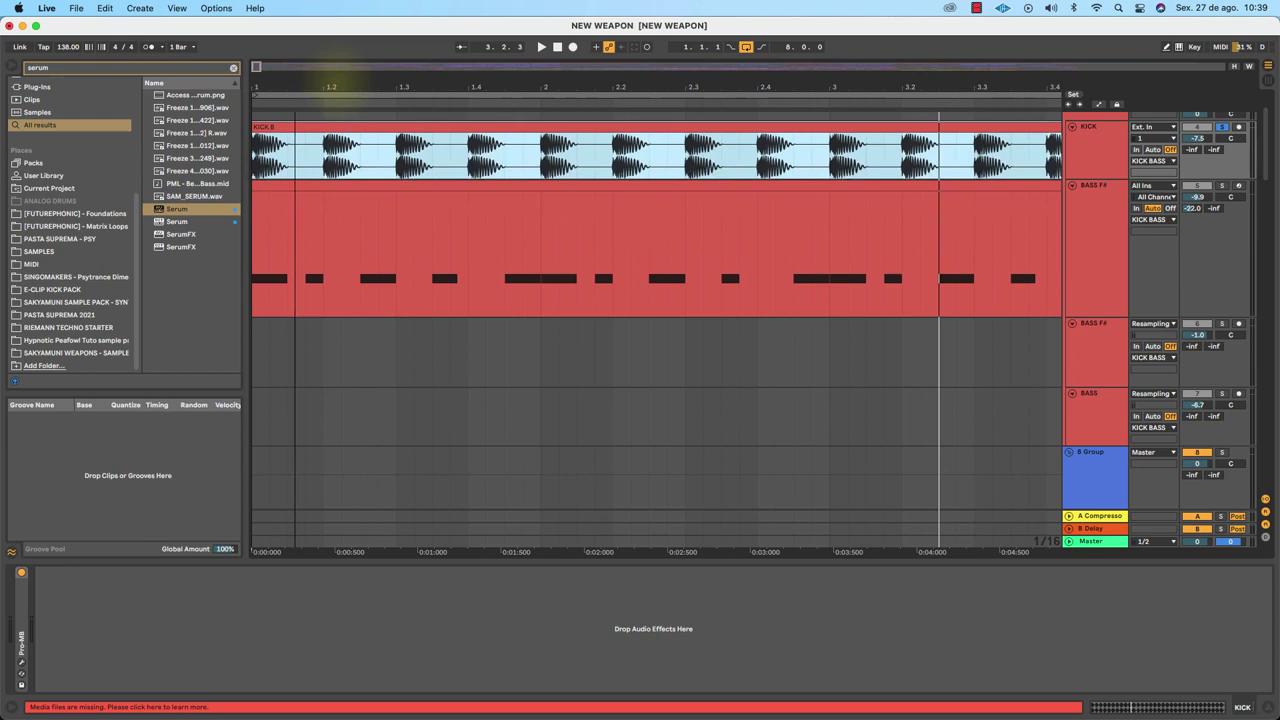
{"action": "left_click", "coordinate": [272, 126]}
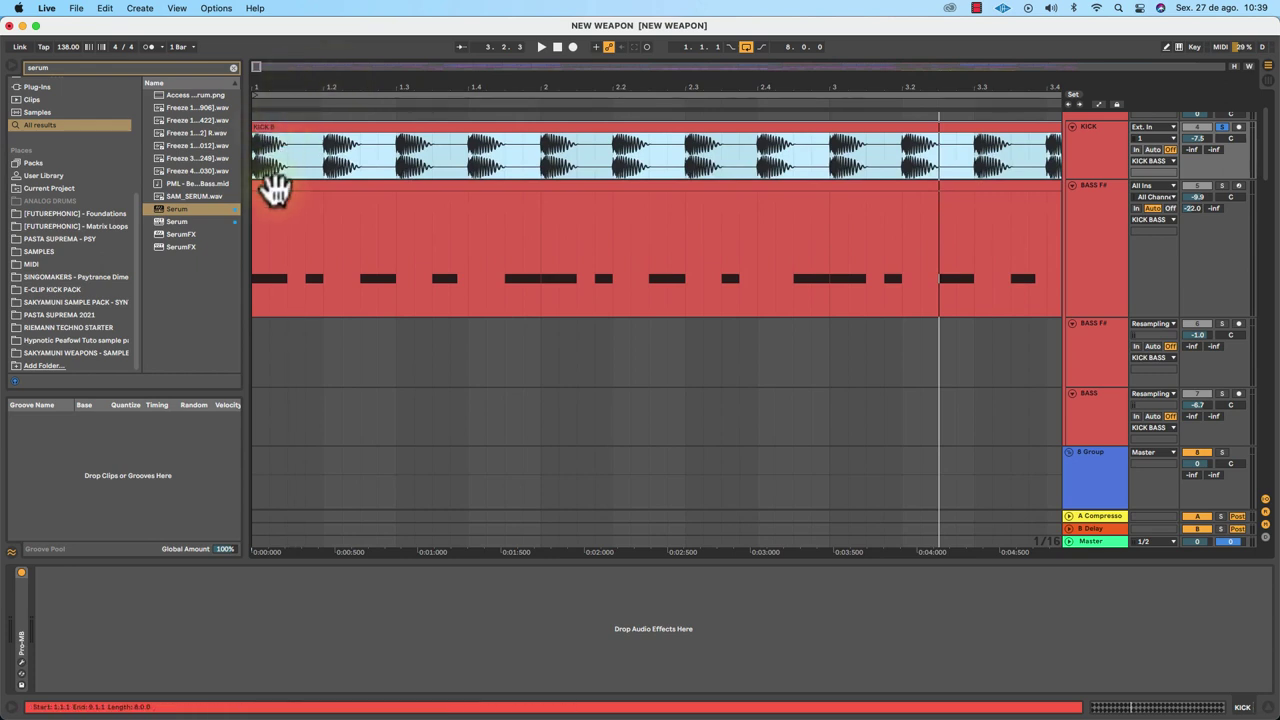
Search the browser for "spectrum" and add the Spectrum device after Pro-MB on the KICK track.
{"action": "left_click", "coordinate": [1091, 149]}
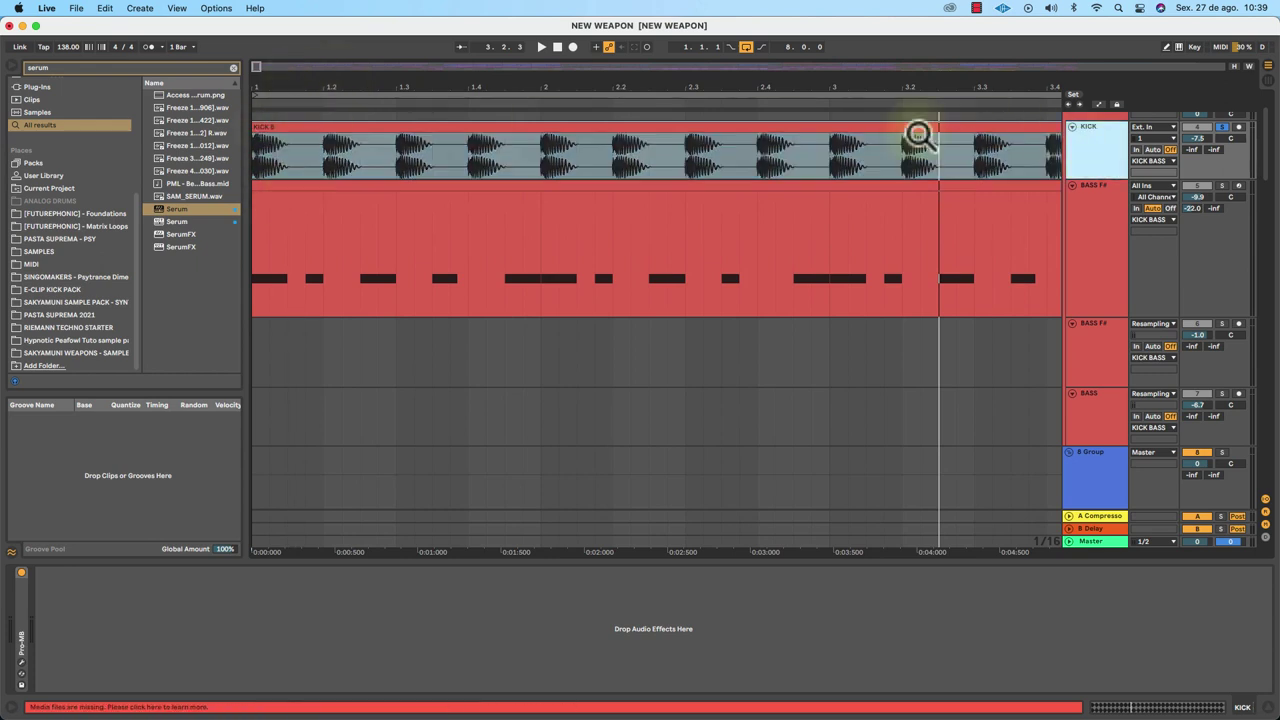
{"action": "left_click", "coordinate": [140, 69]}
{"action": "type", "text": "s"}
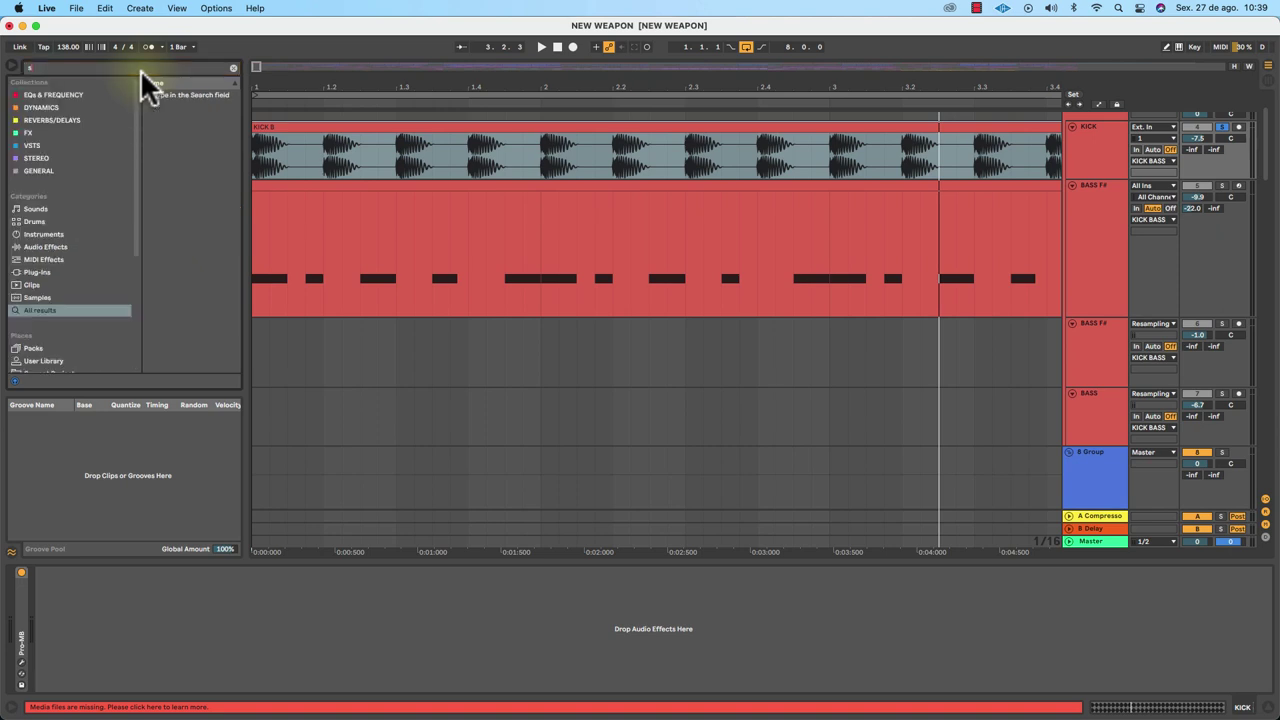
{"action": "type", "text": "pectrum"}
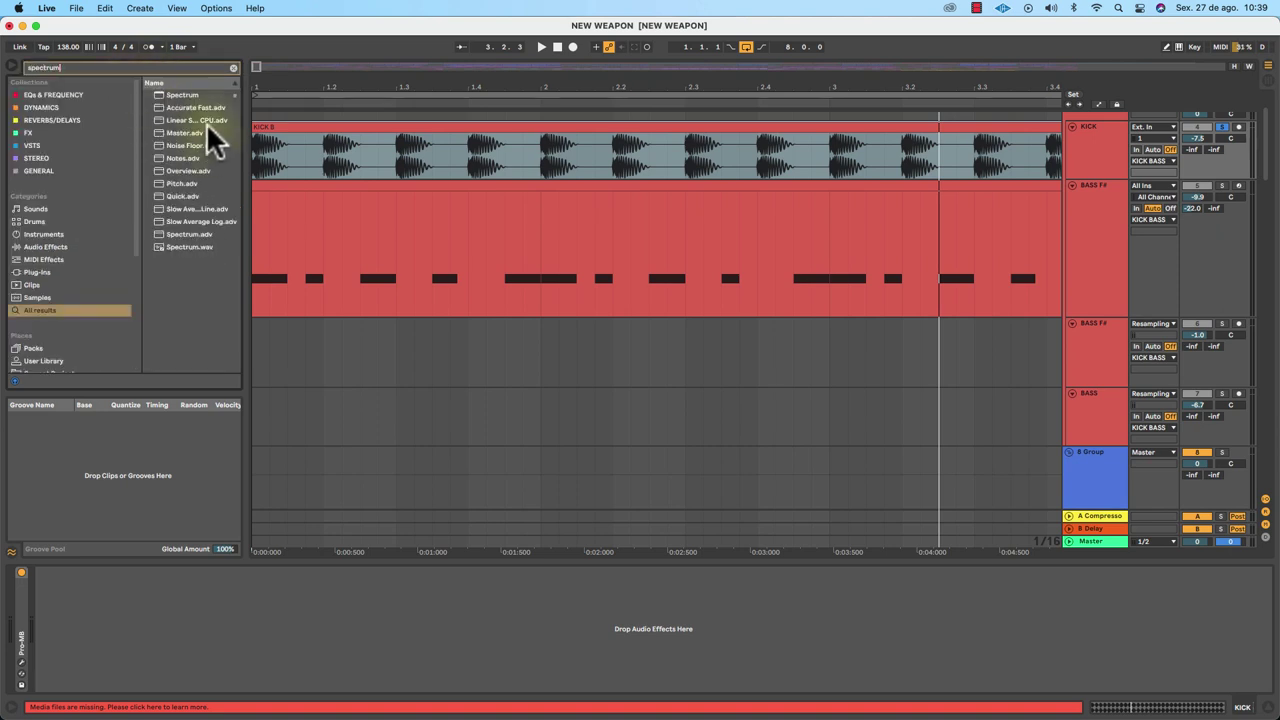
{"action": "left_click", "coordinate": [194, 94]}
{"action": "left_click", "coordinate": [1078, 155]}
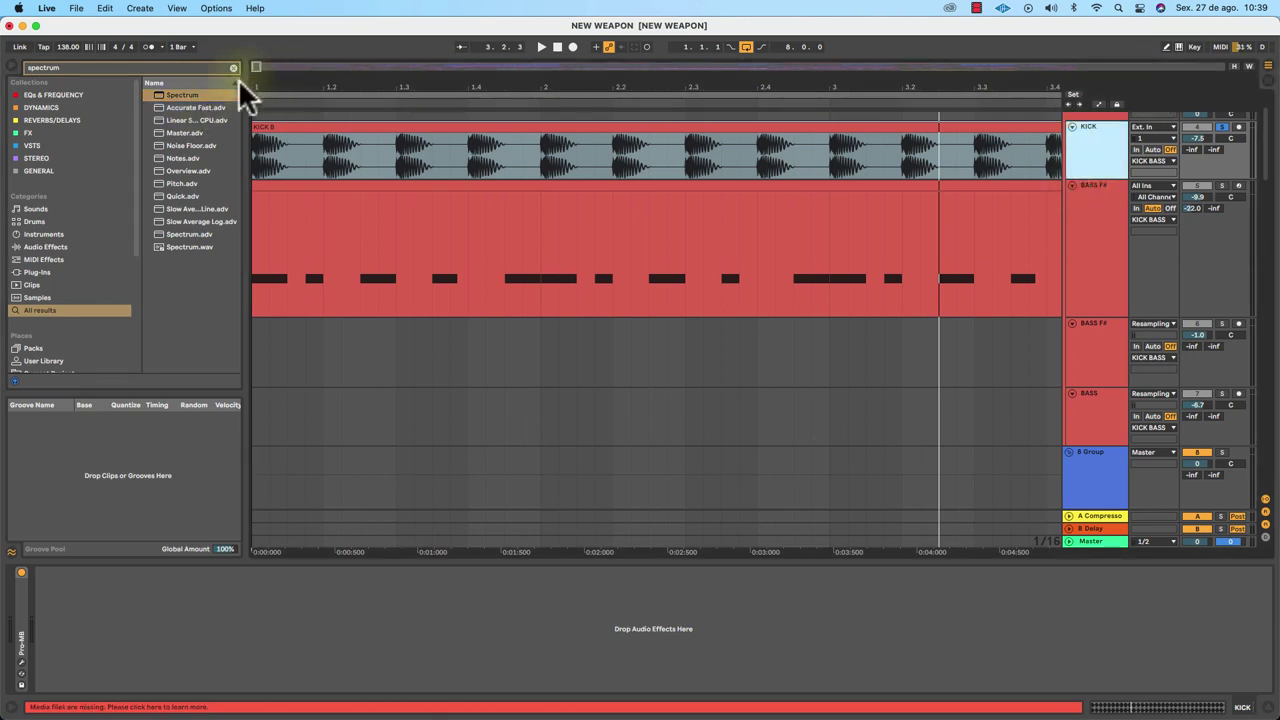
{"action": "left_click_drag", "start_coordinate": [203, 92], "coordinate": [280, 625]}
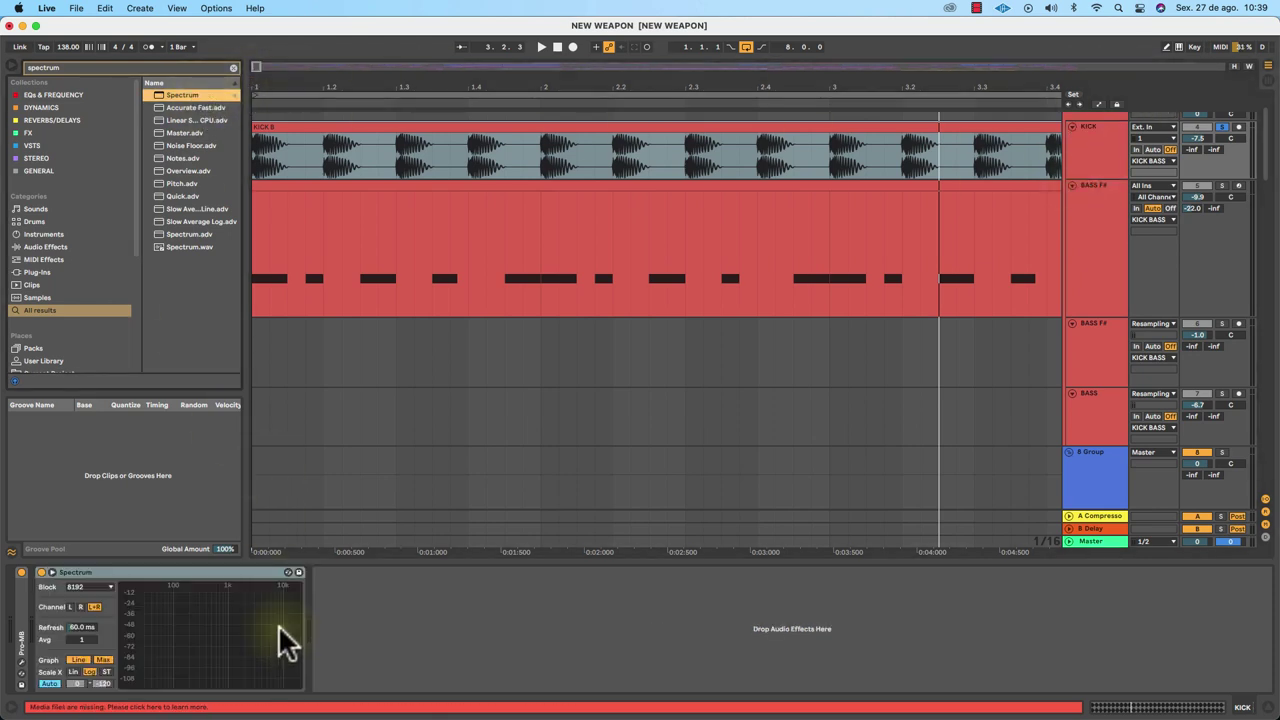
Expand the Spectrum display, play the kick loop, and set Refresh to 158 ms and Block to 16384.
{"action": "double_click", "coordinate": [199, 598]}
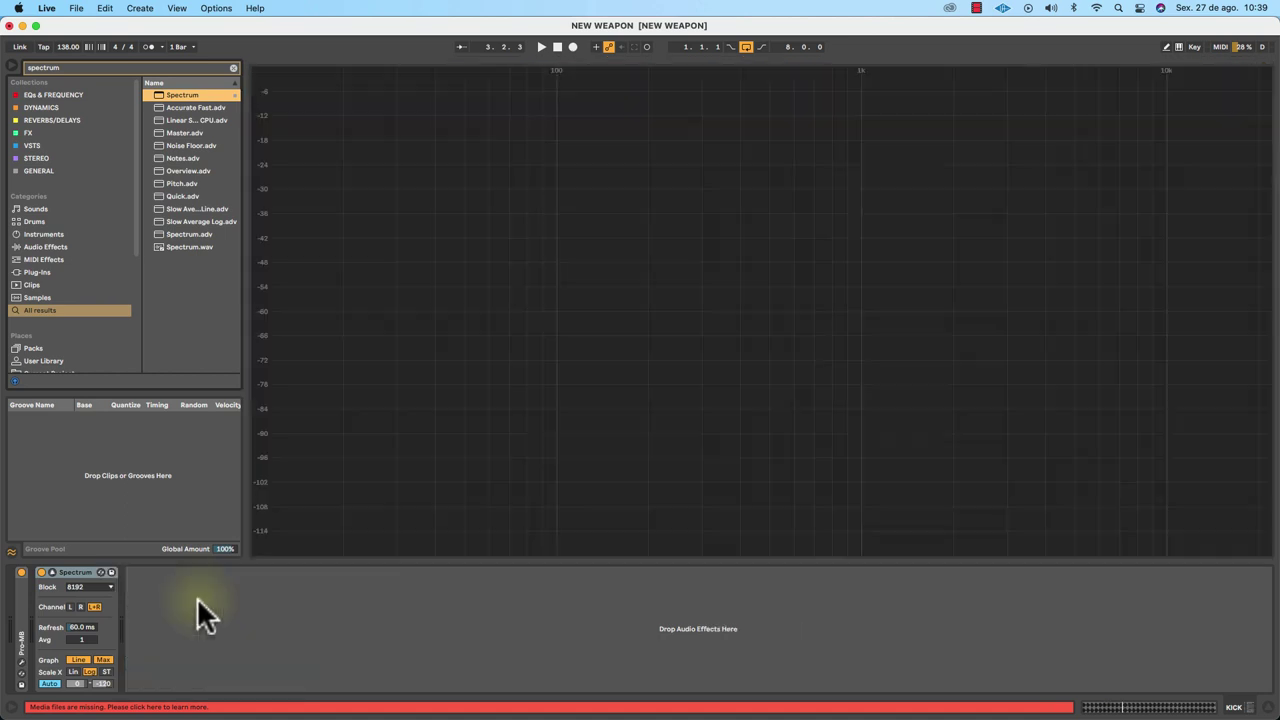
{"action": "key", "text": "space"}
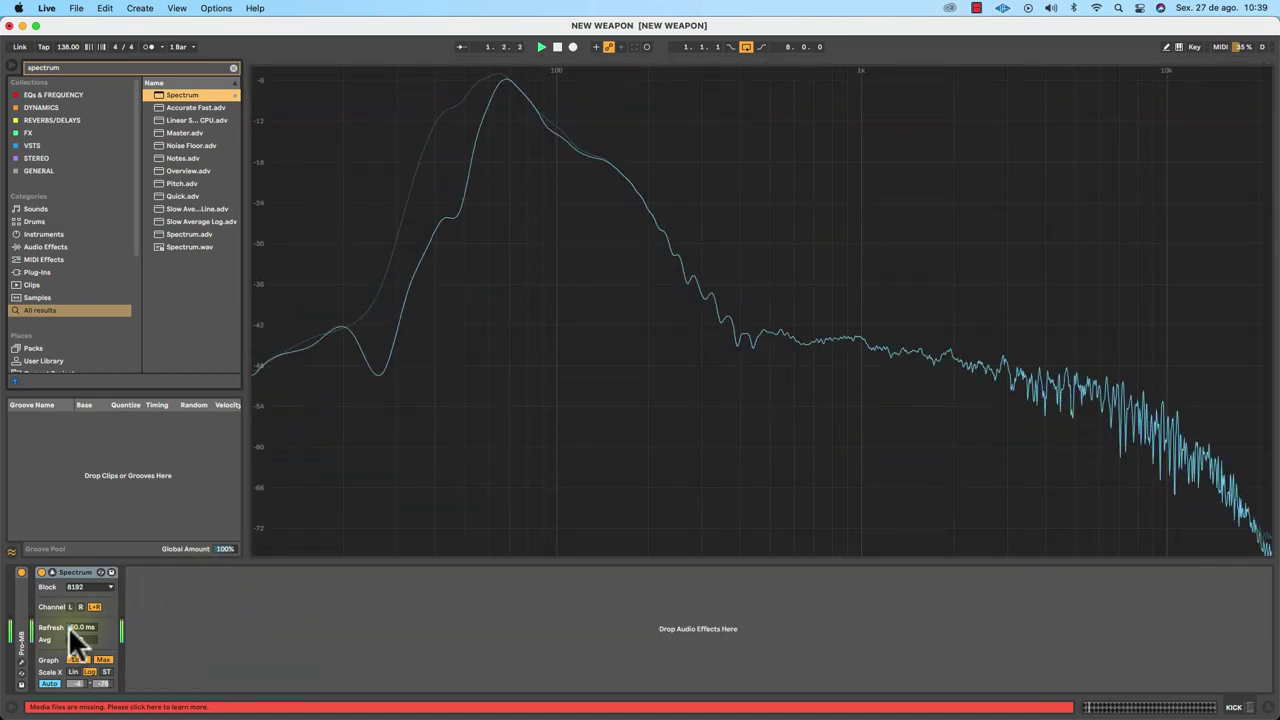
{"action": "left_click_drag", "start_coordinate": [77, 625], "coordinate": [77, 685]}
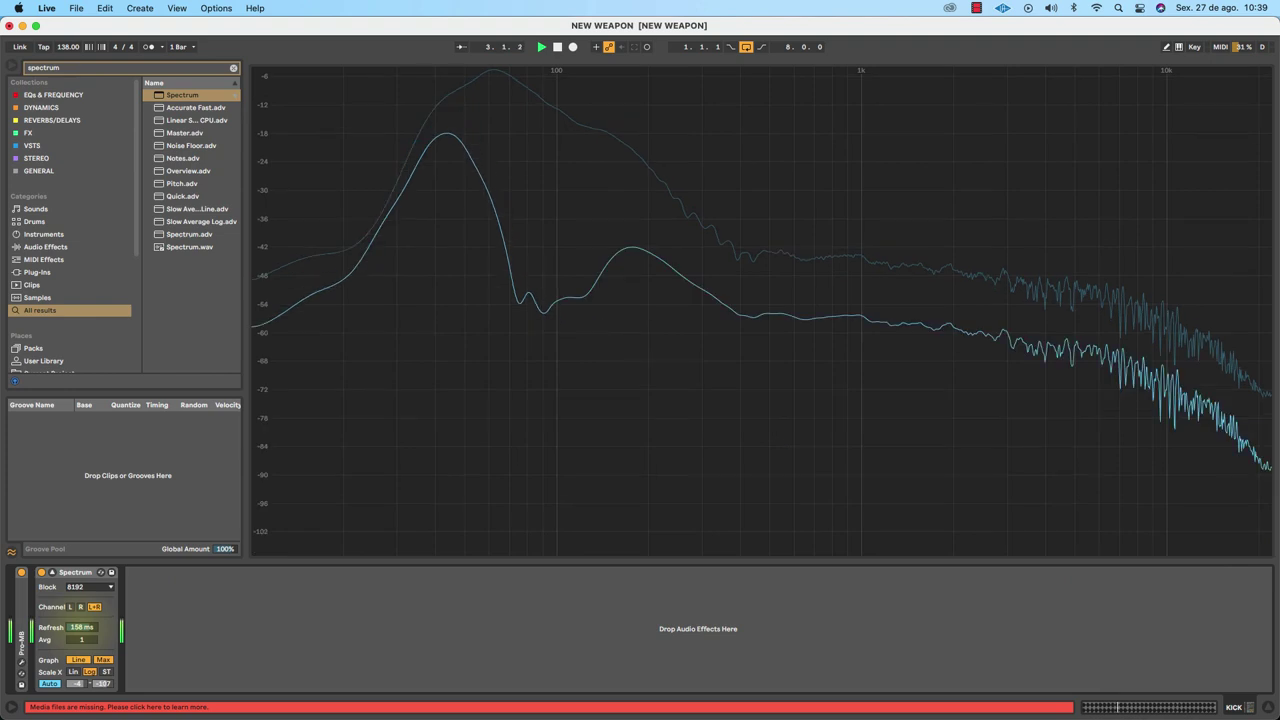
{"action": "left_click", "coordinate": [75, 587]}
{"action": "left_click", "coordinate": [80, 625]}
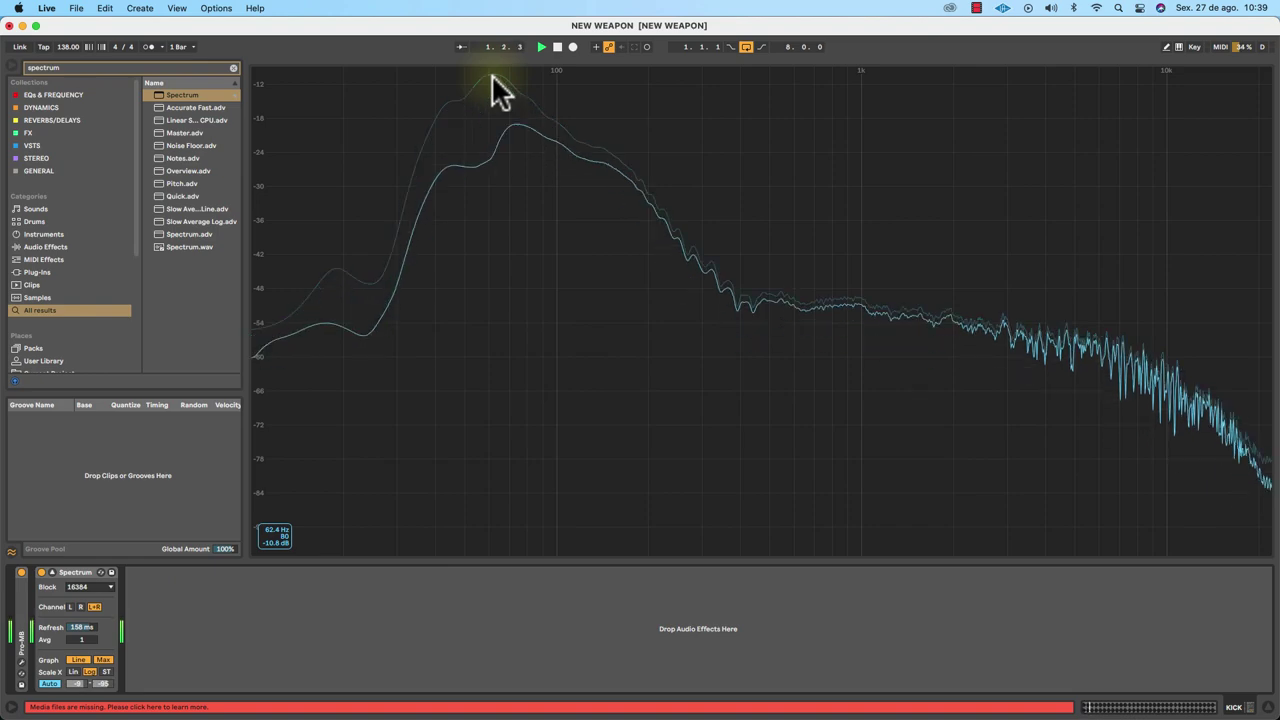
Stop playback and open the first BASS F# clip's notes in an enlarged note editor.
{"action": "key", "text": "shift+Tab"}
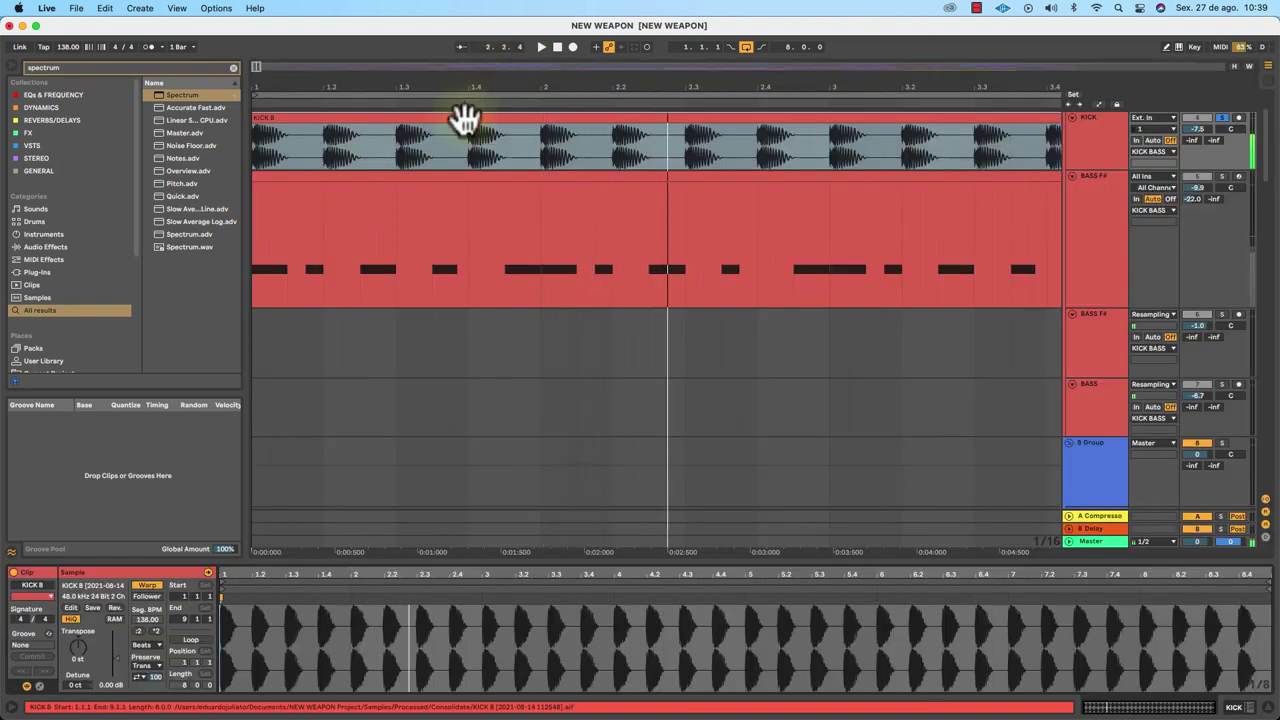
{"action": "left_click", "coordinate": [463, 122]}
{"action": "left_click", "coordinate": [438, 178]}
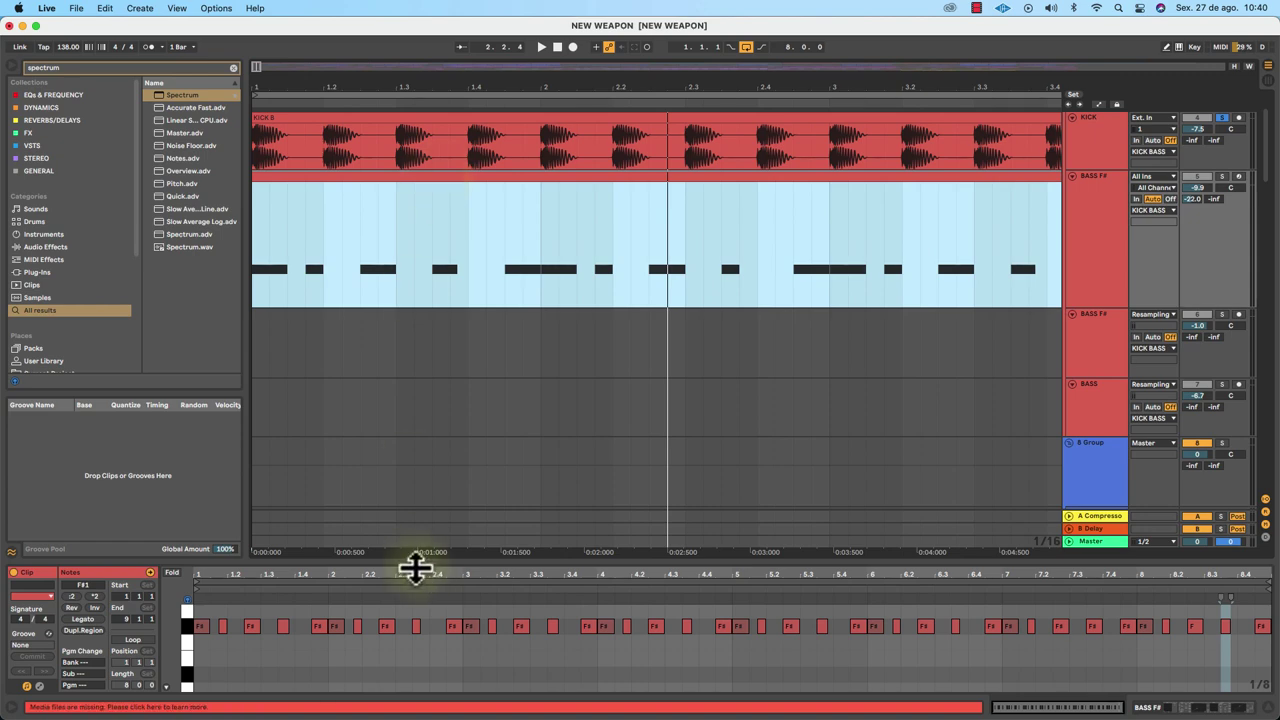
{"action": "left_click_drag", "start_coordinate": [414, 566], "coordinate": [390, 285]}
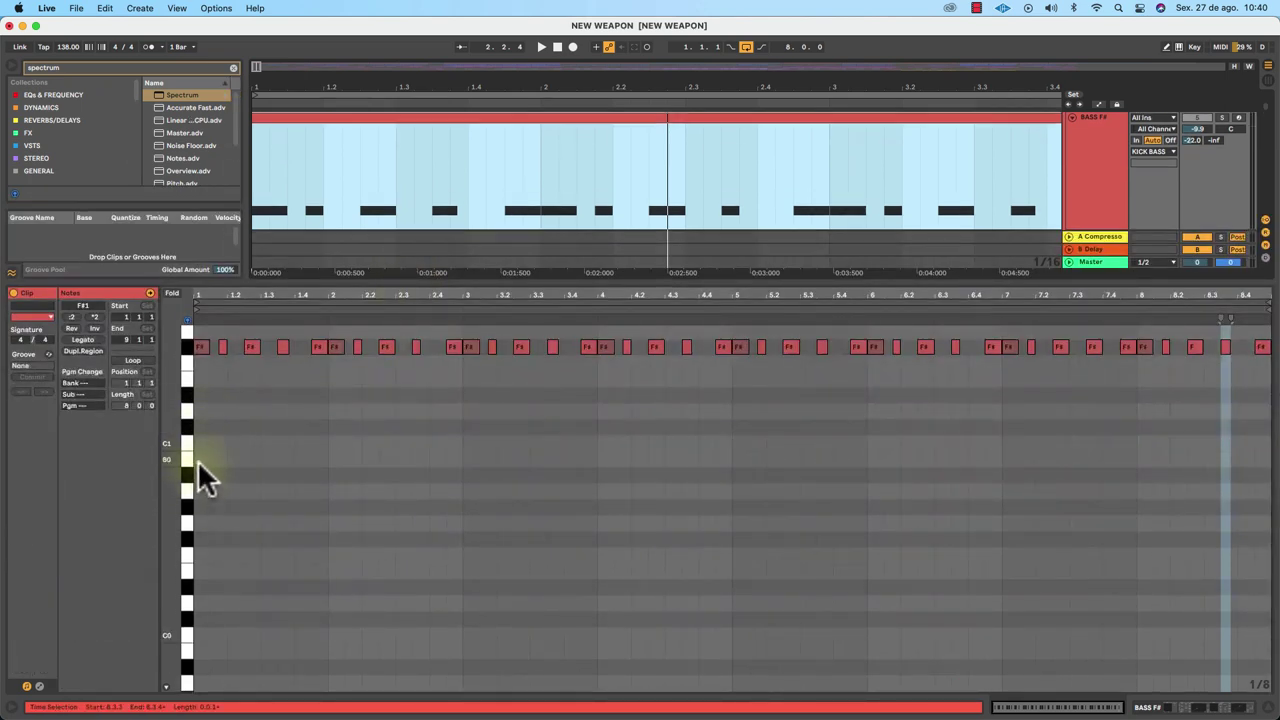
Add a trial B0 note at the start of the bass clip and delete it.
{"action": "double_click", "coordinate": [199, 460]}
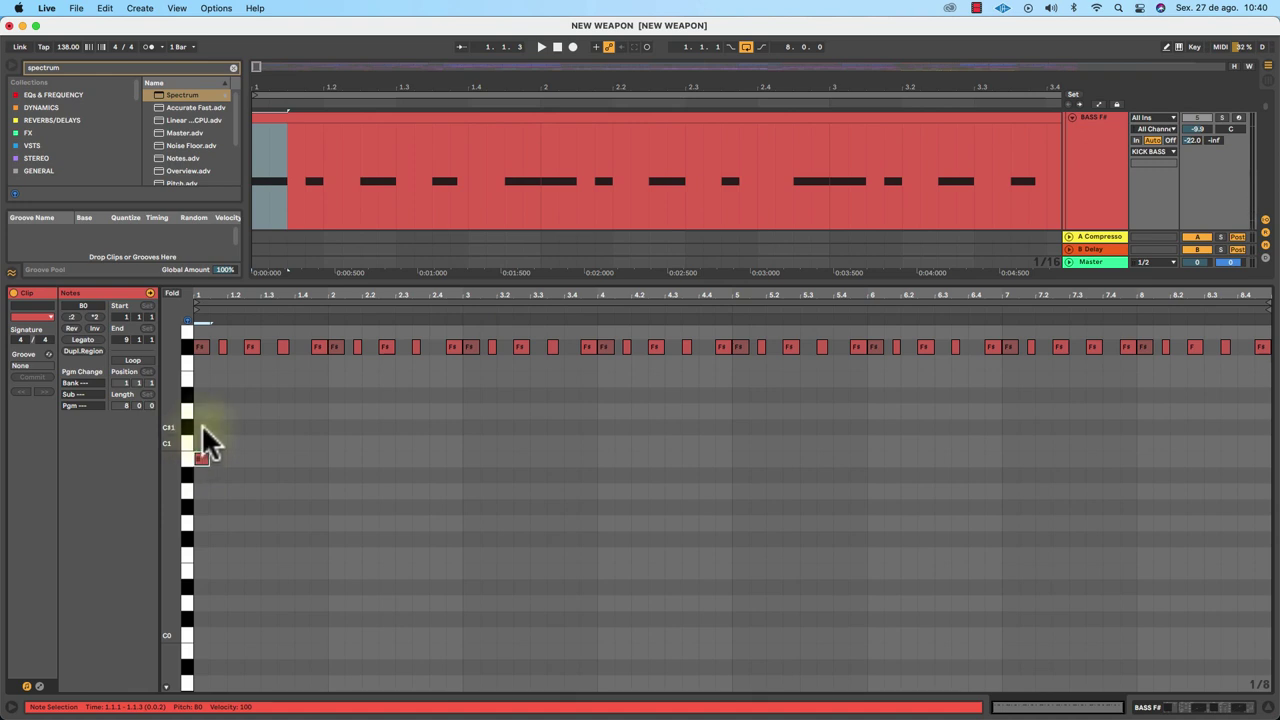
{"action": "left_click", "coordinate": [198, 346]}
{"action": "left_click_drag", "start_coordinate": [252, 463], "coordinate": [181, 462]}
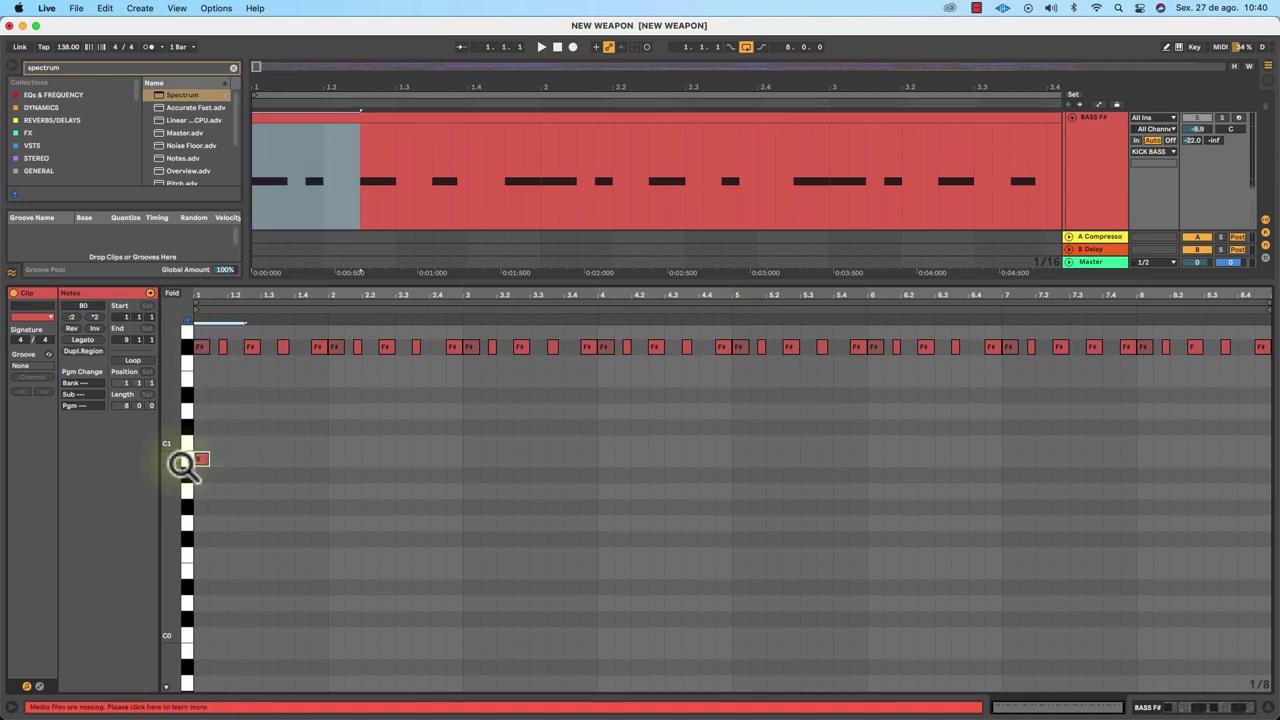
{"action": "key", "text": "Delete"}
{"action": "scroll", "coordinate": [180, 398], "scroll_direction": "up", "scroll_amount": 2}
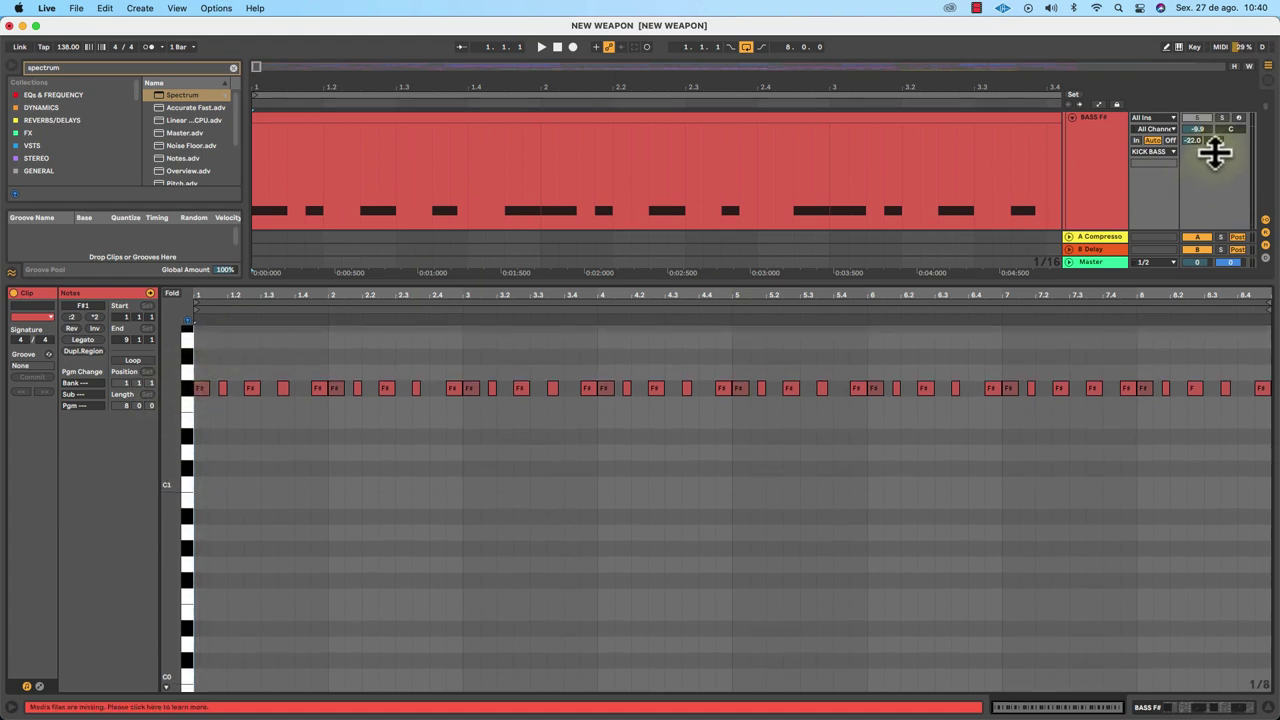
Solo the BASS F# track and listen to its F#1 note pattern from the loop start.
{"action": "left_click", "coordinate": [1220, 117]}
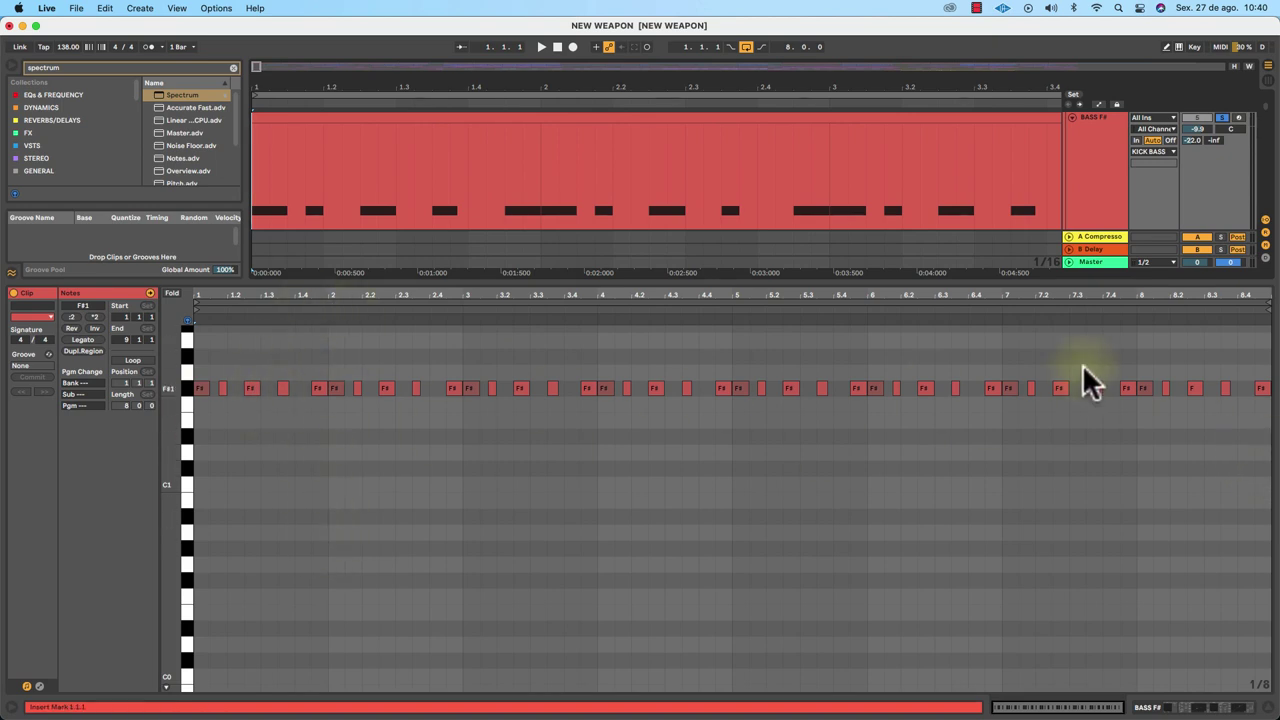
{"action": "key", "text": "space"}
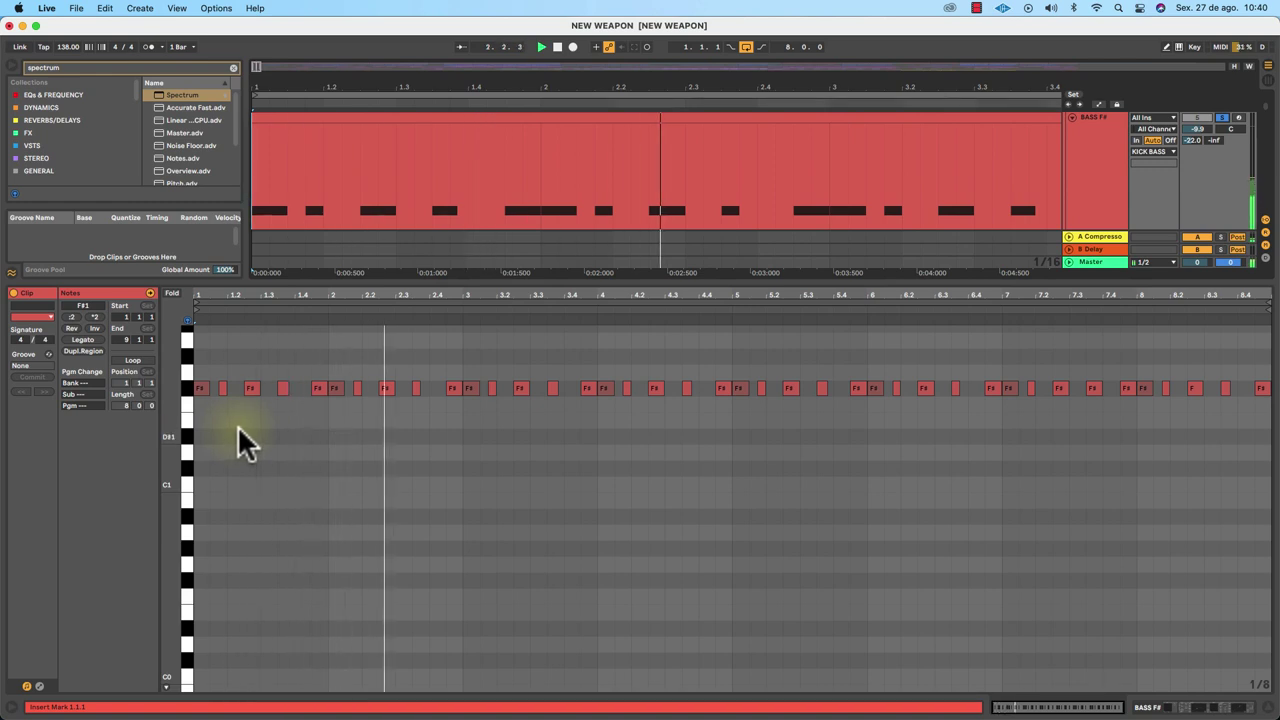
{"action": "key", "text": "space"}
{"action": "left_click_drag", "start_coordinate": [218, 295], "coordinate": [240, 298]}
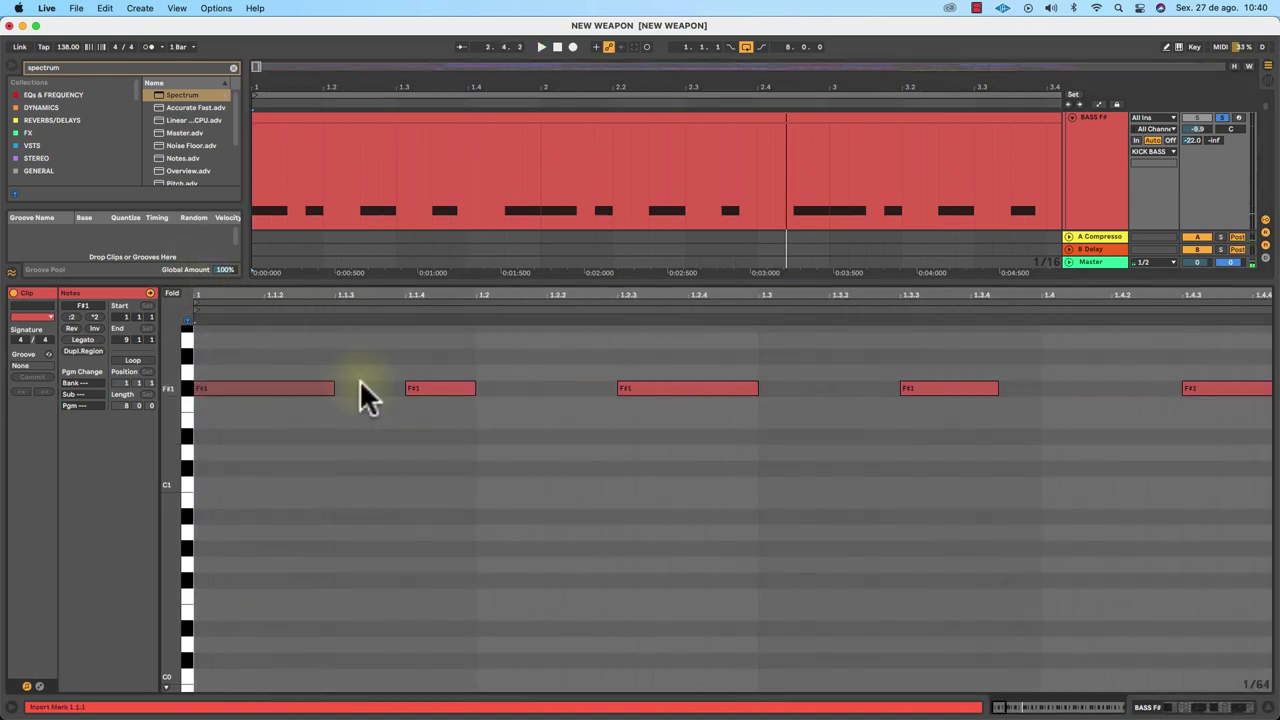
Select and audition the bass clip's first F#1 note, and set the note editor to a fixed 1/16 grid.
{"action": "left_click", "coordinate": [319, 409]}
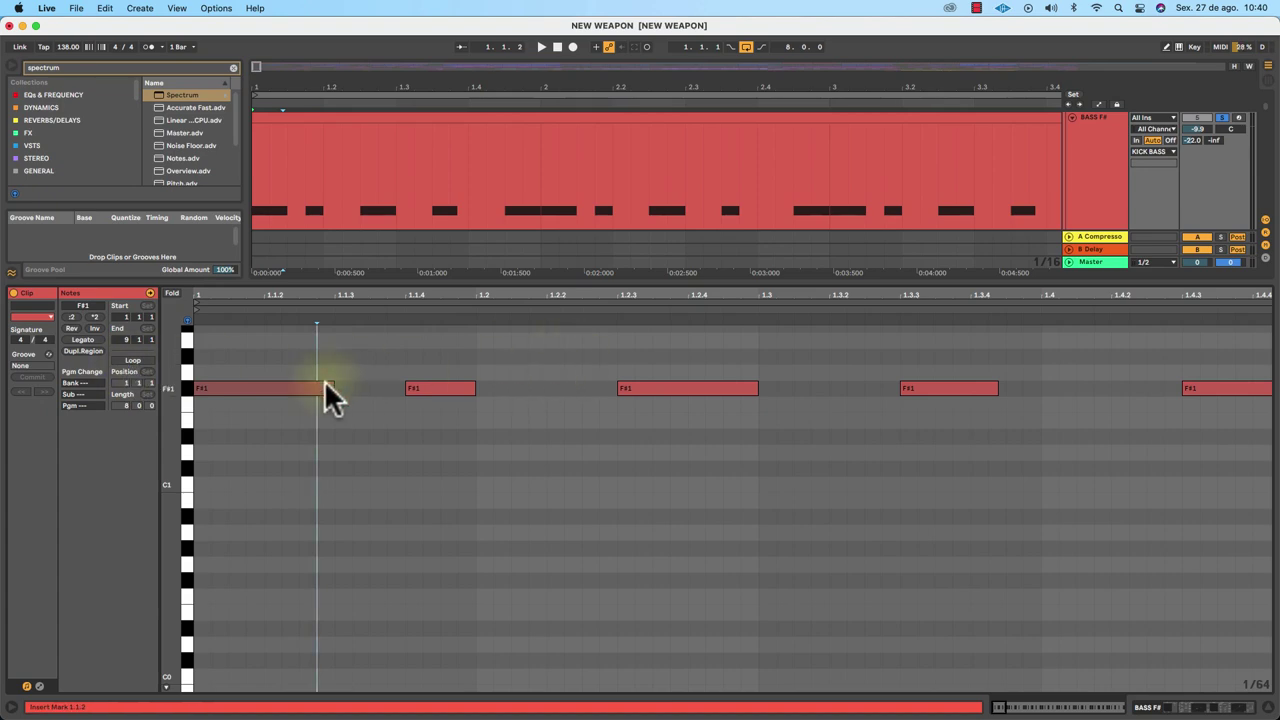
{"action": "left_click", "coordinate": [206, 390]}
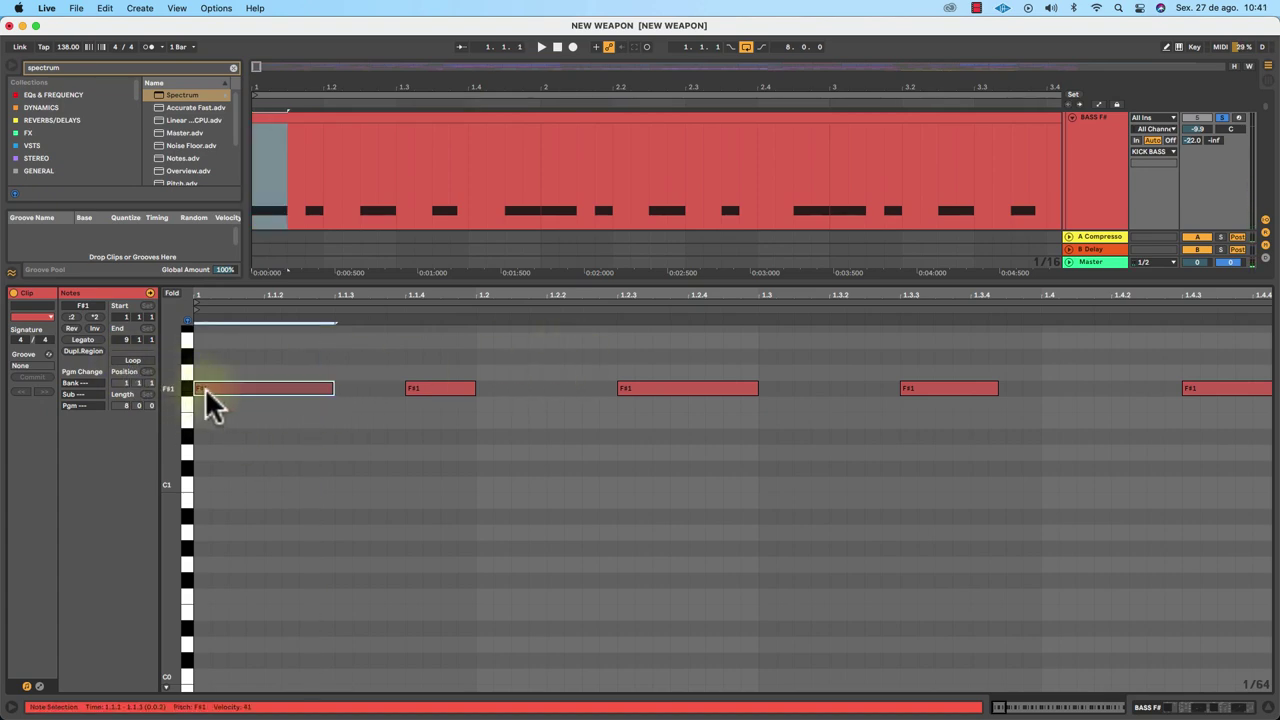
{"action": "key", "text": "space"}
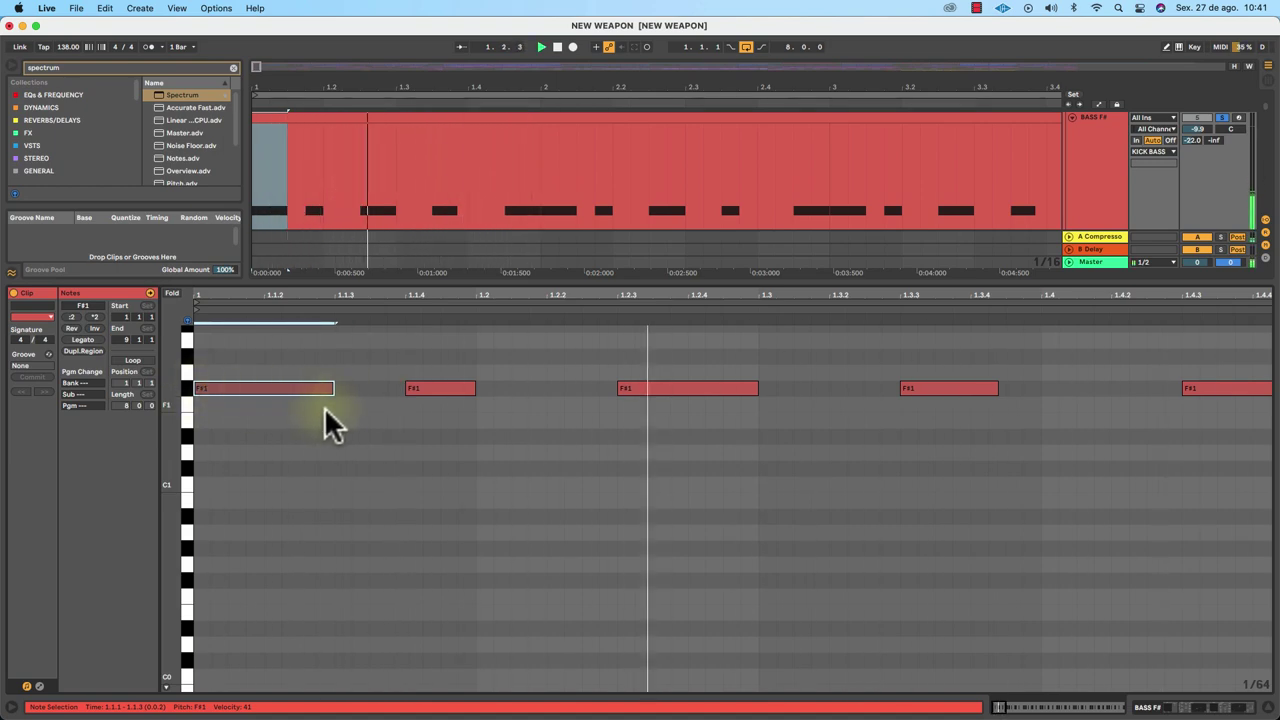
{"action": "right_click", "coordinate": [624, 478]}
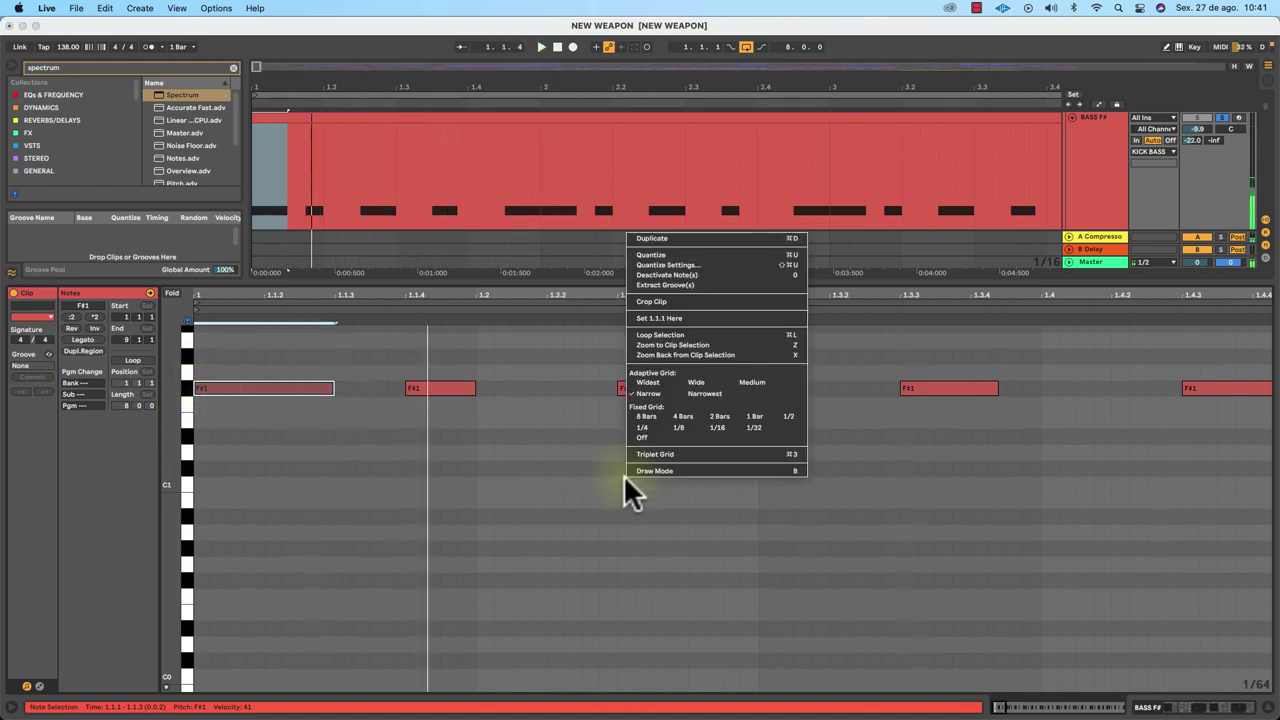
{"action": "left_click", "coordinate": [718, 429]}
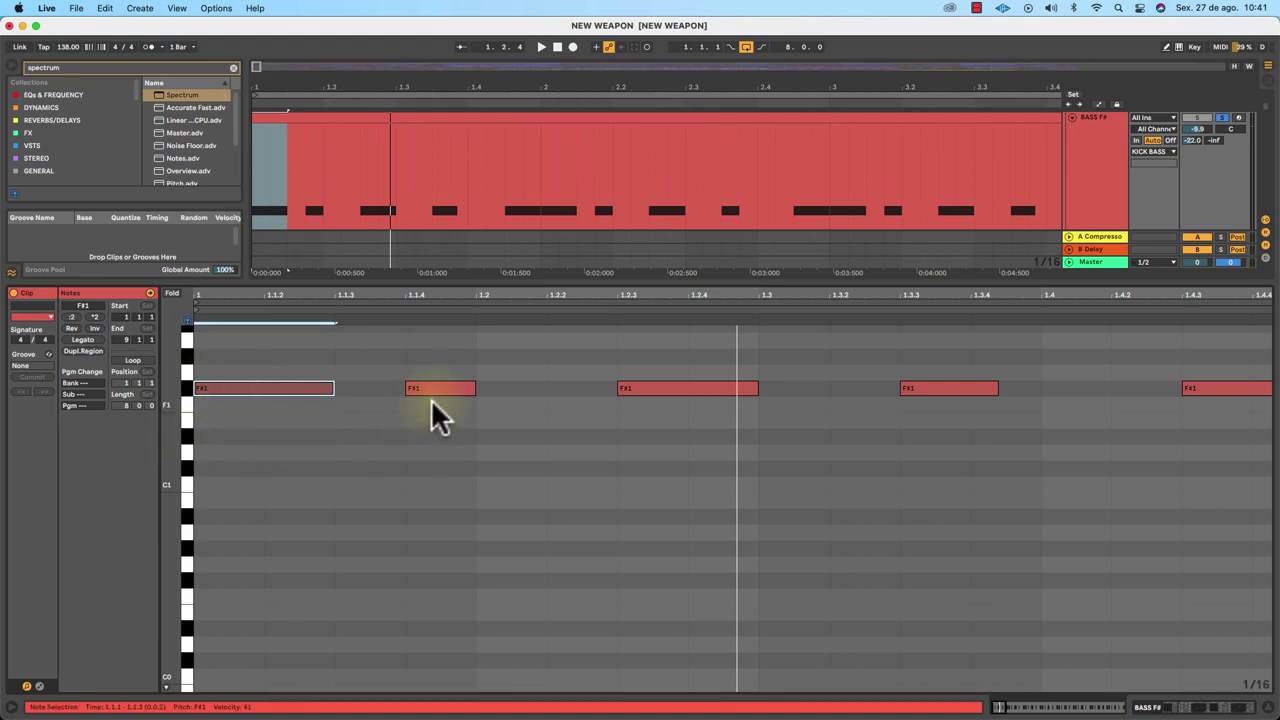
Step through the F#1 notes of the bass clip's first bar and play them to examine their lengths and spacing.
{"action": "left_click", "coordinate": [228, 384]}
{"action": "left_click", "coordinate": [441, 388]}
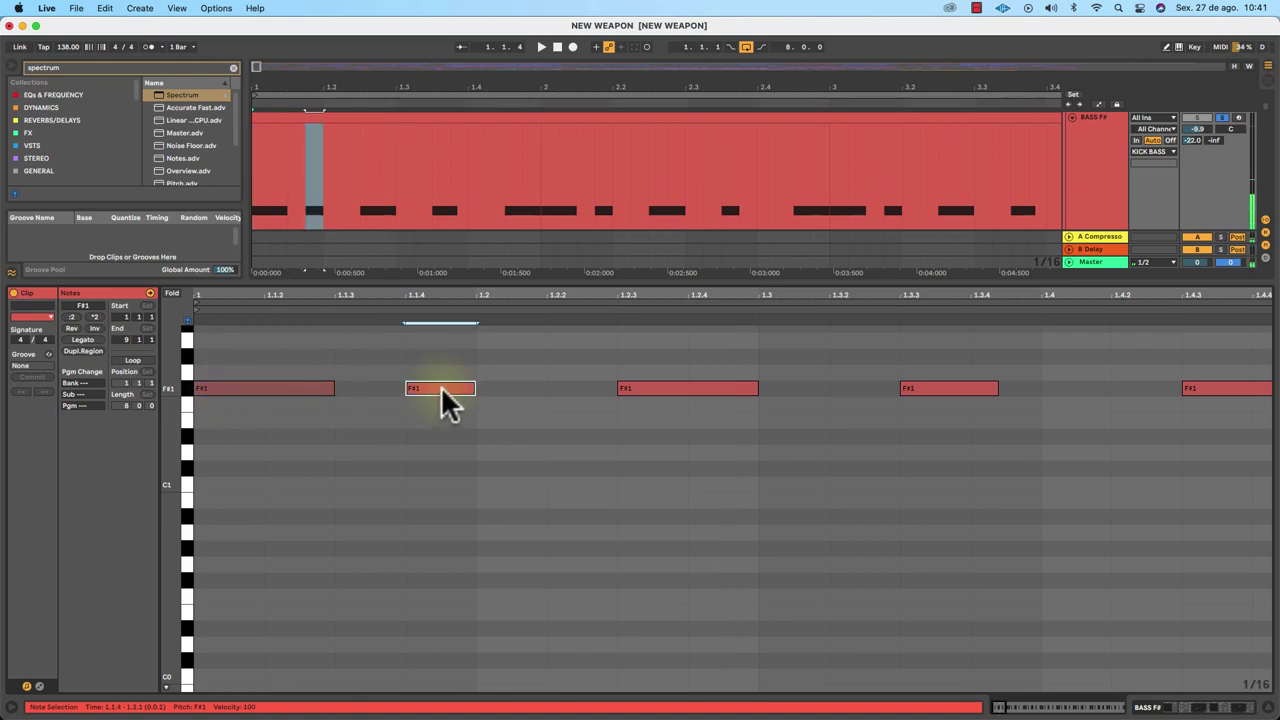
{"action": "key", "text": "space"}
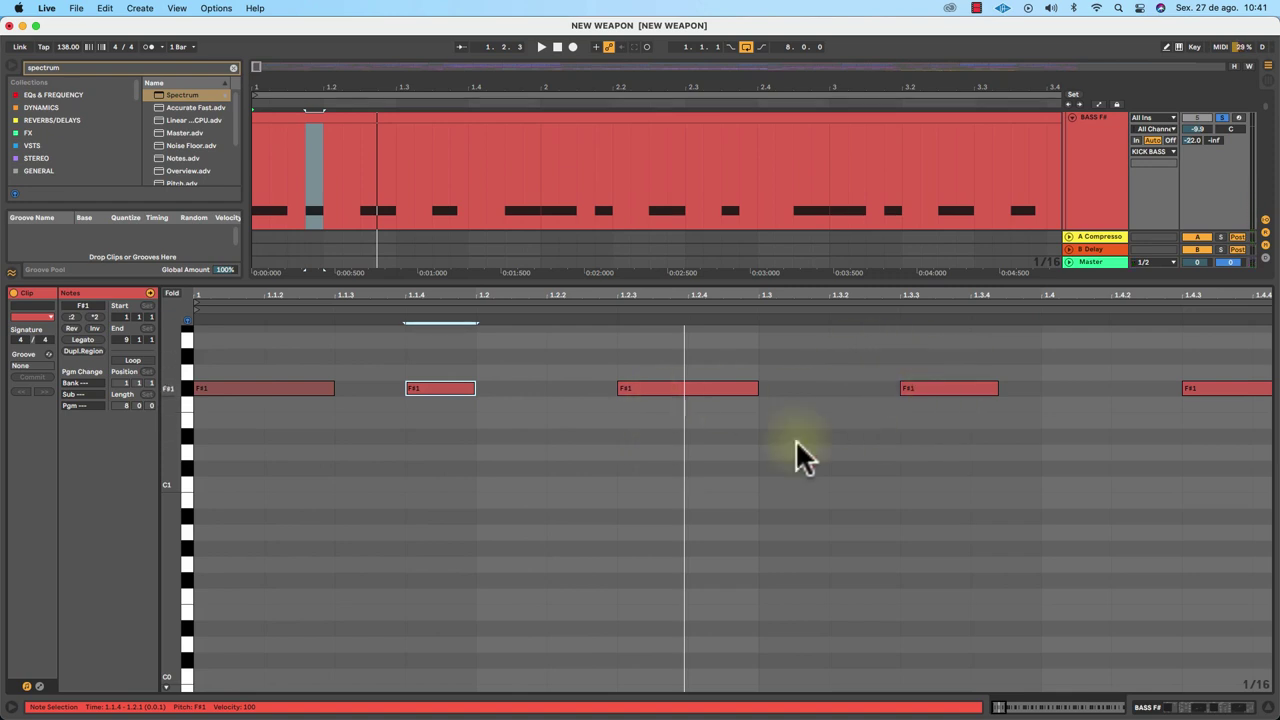
{"action": "scroll", "coordinate": [697, 477], "scroll_direction": "right", "scroll_amount": 5}
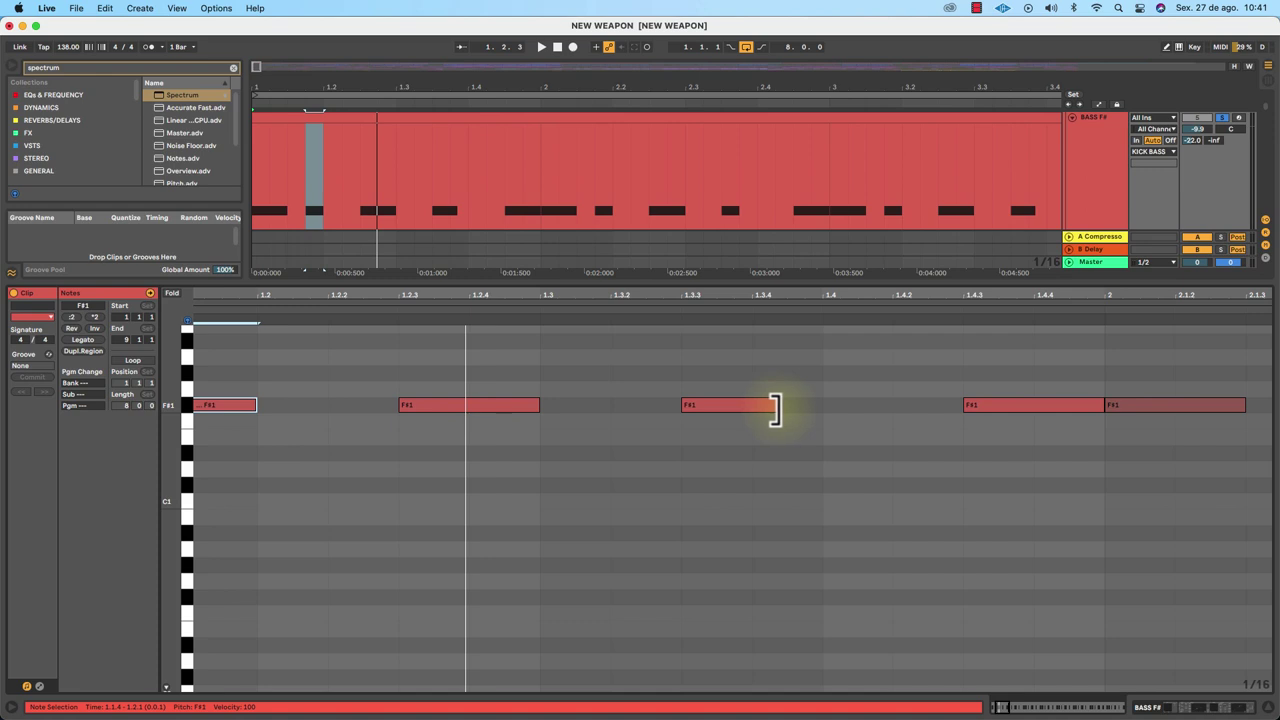
{"action": "left_click", "coordinate": [509, 407]}
{"action": "scroll", "coordinate": [982, 476], "scroll_direction": "right", "scroll_amount": 6}
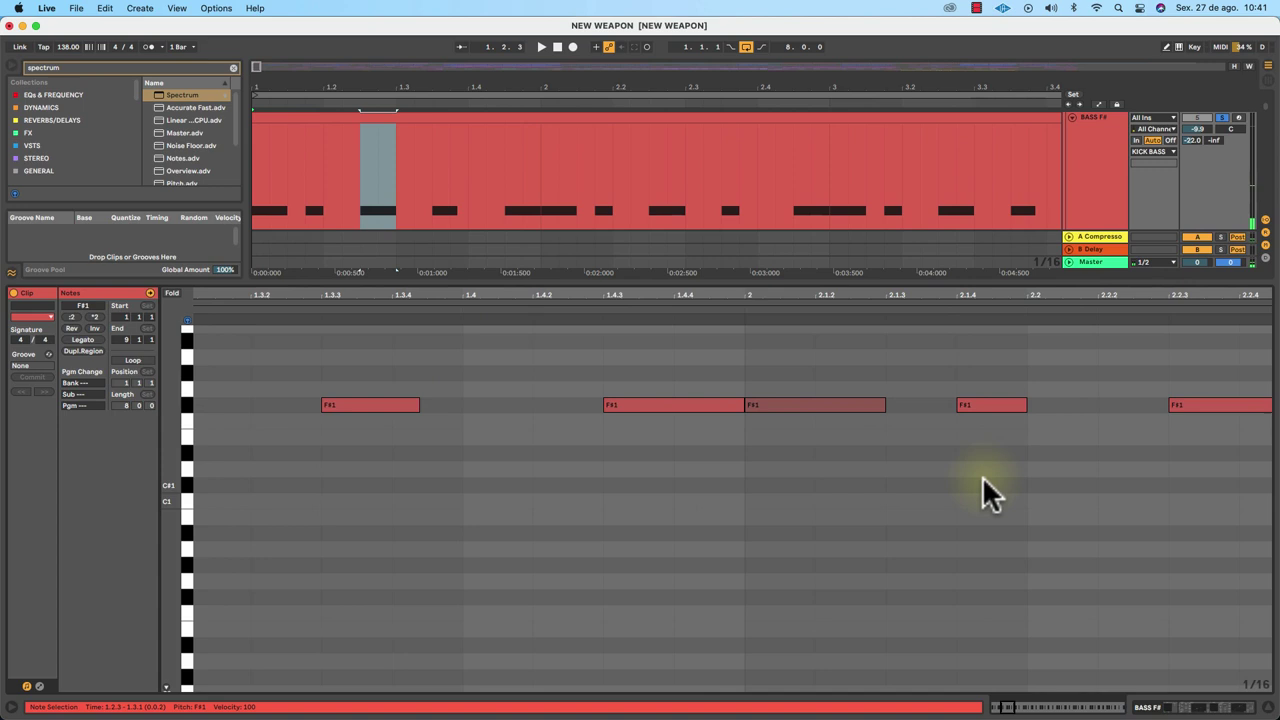
{"action": "left_click", "coordinate": [689, 405]}
{"action": "scroll", "coordinate": [705, 410], "scroll_direction": "left", "scroll_amount": 10}
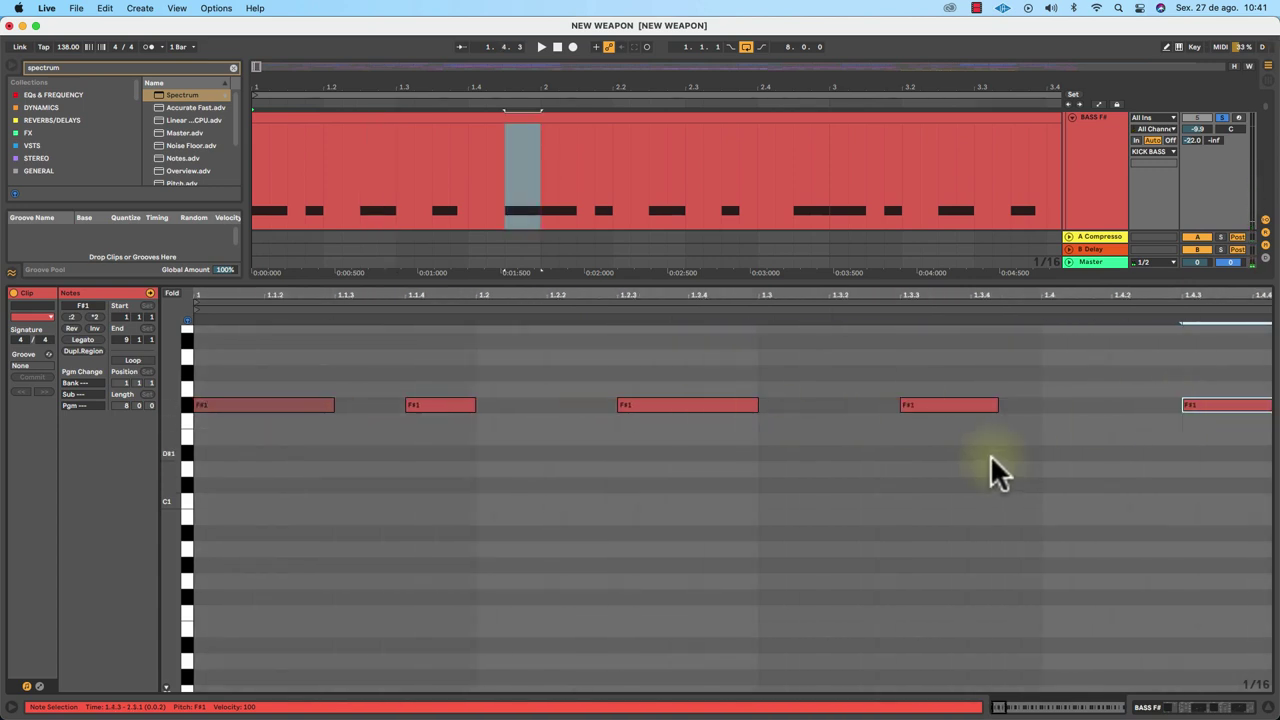
{"action": "left_click", "coordinate": [334, 298]}
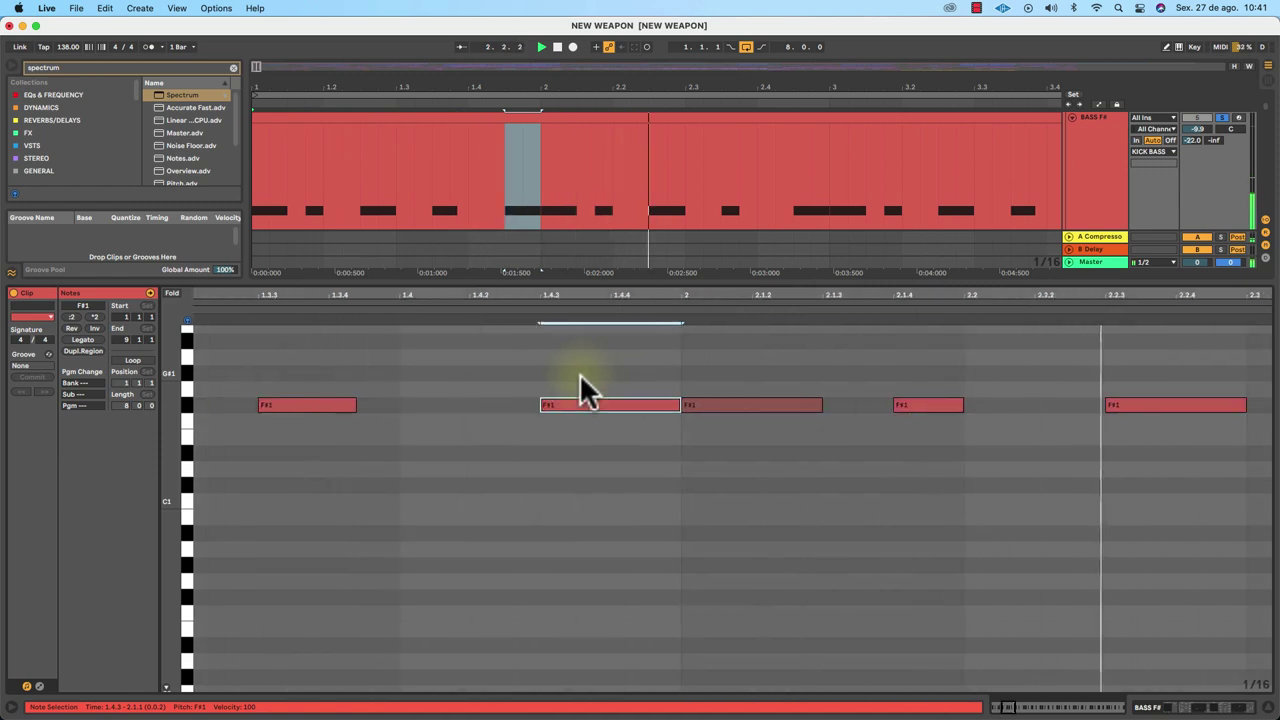
{"action": "scroll", "coordinate": [580, 388], "scroll_direction": "left", "scroll_amount": 10}
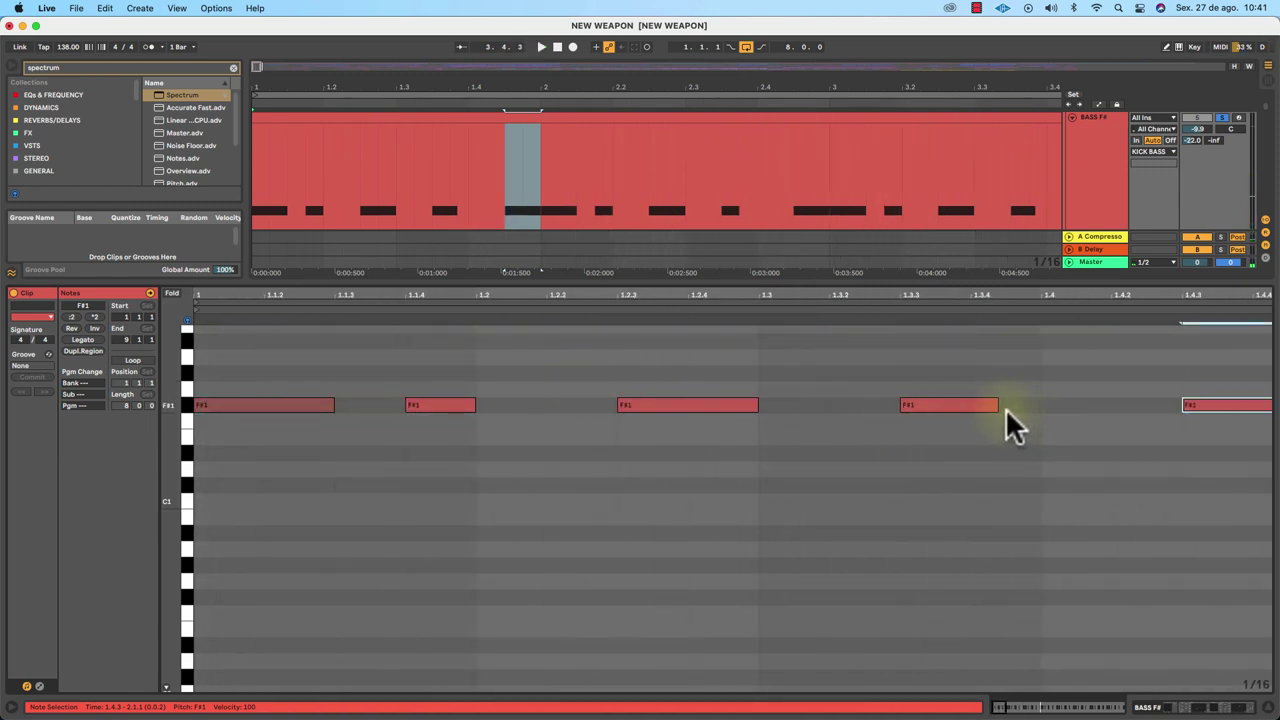
Shorten the F#1 note at 1.3.3 to one sixteenth and listen to the bass pattern.
{"action": "left_click_drag", "start_coordinate": [992, 413], "coordinate": [966, 413]}
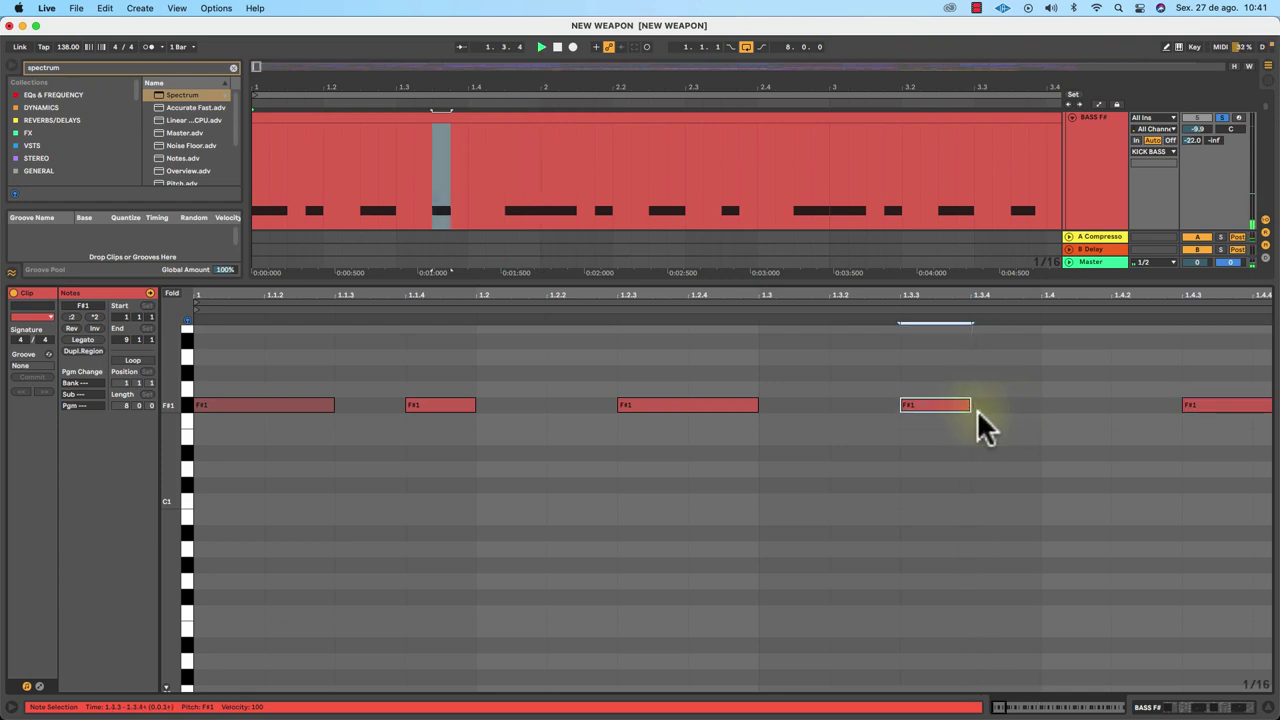
{"action": "key", "text": "space"}
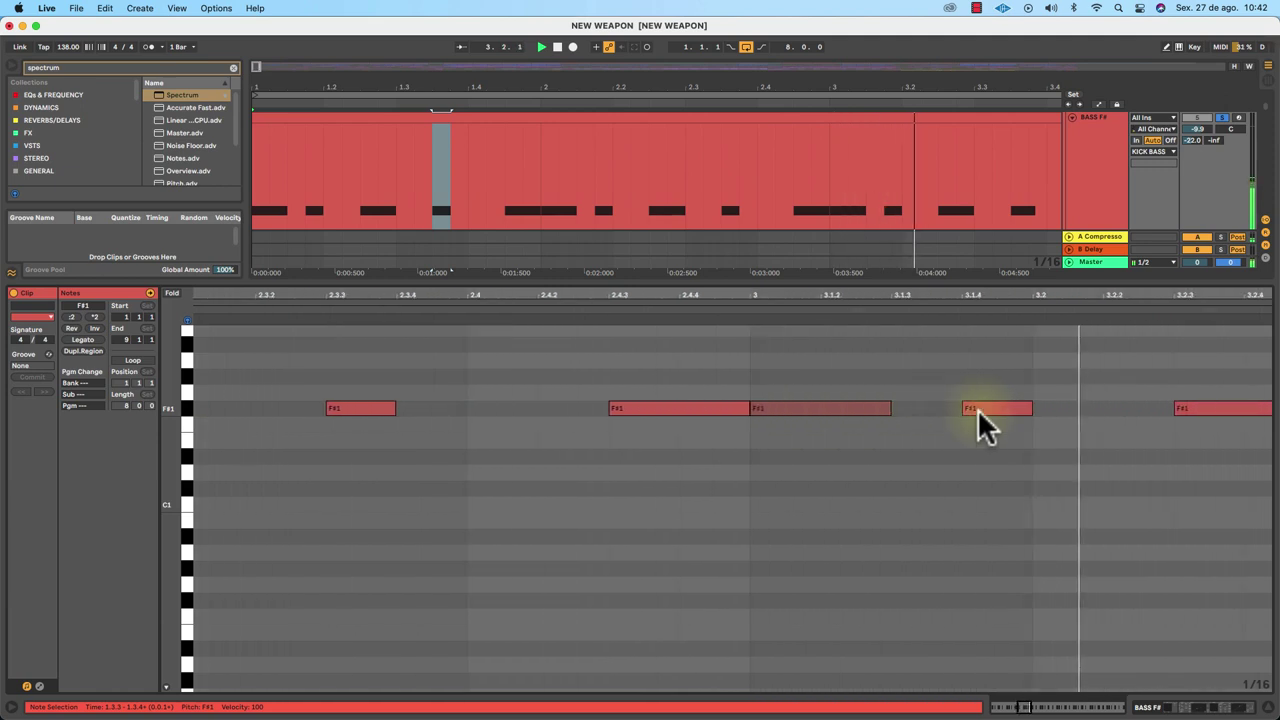
{"action": "key", "text": "space"}
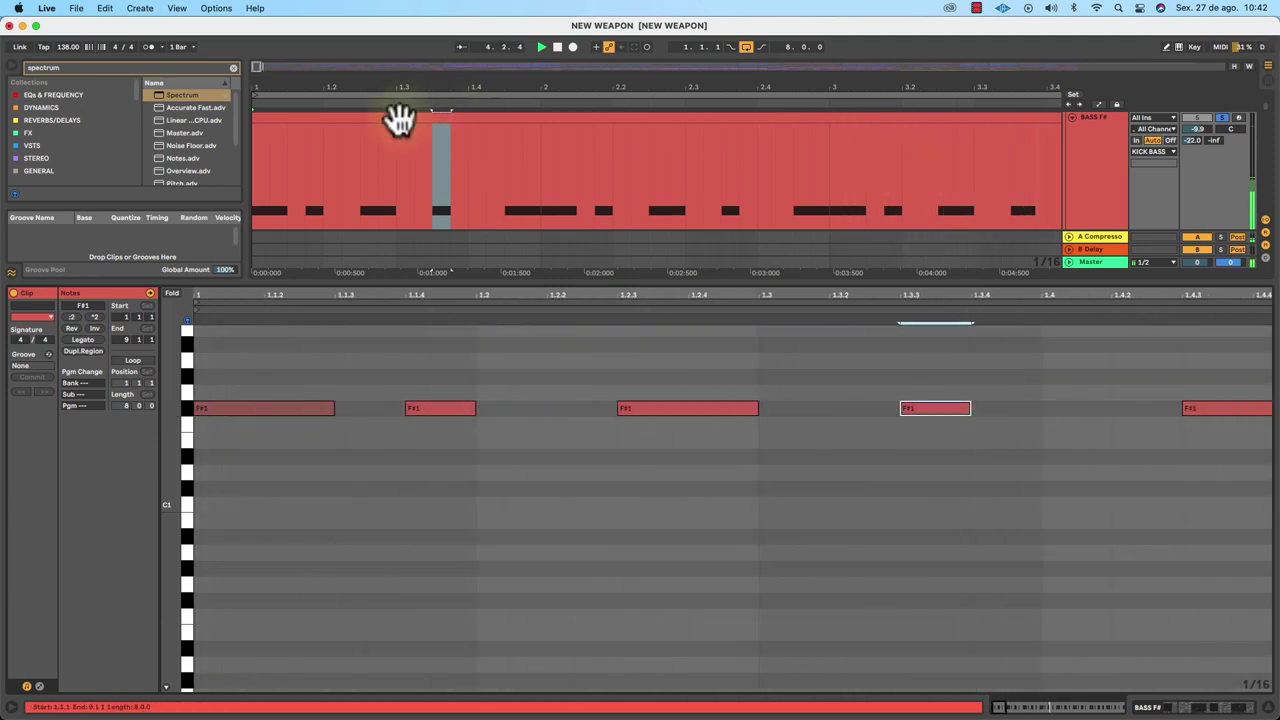
Bring the kick clip into view above the bass clip, compare their timing, and play both together.
{"action": "left_click", "coordinate": [371, 118]}
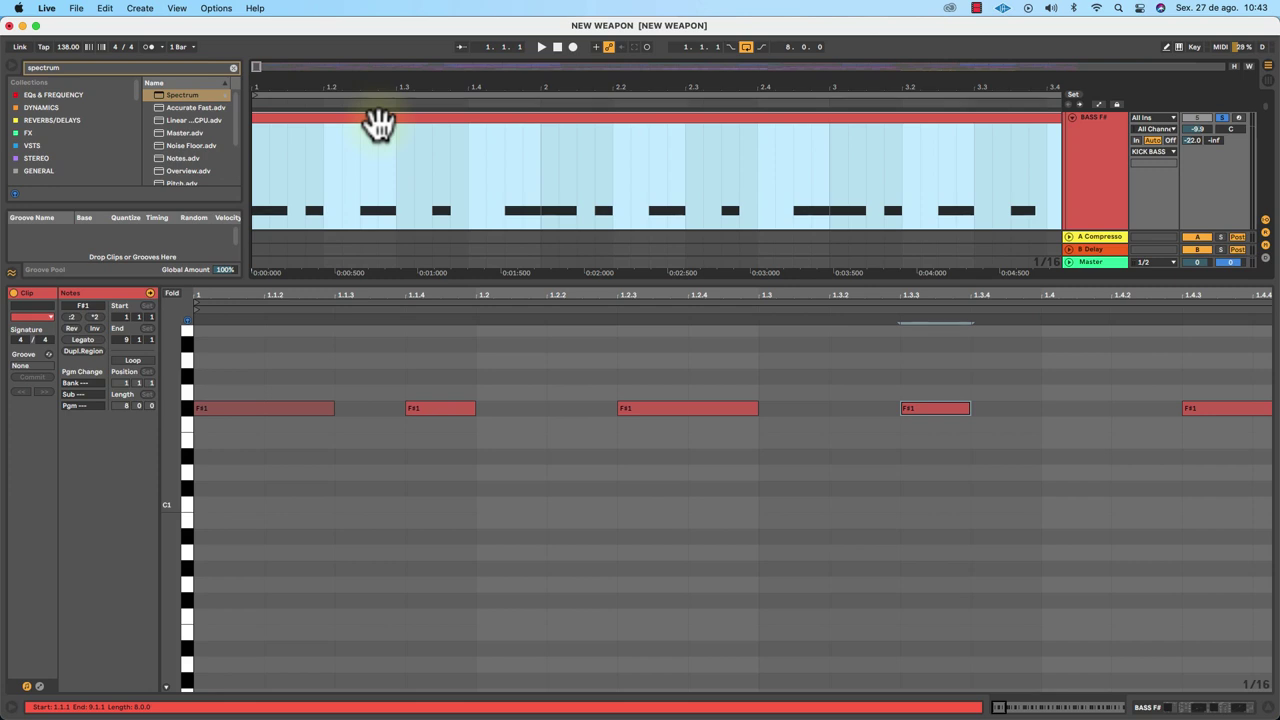
{"action": "key", "text": "x"}
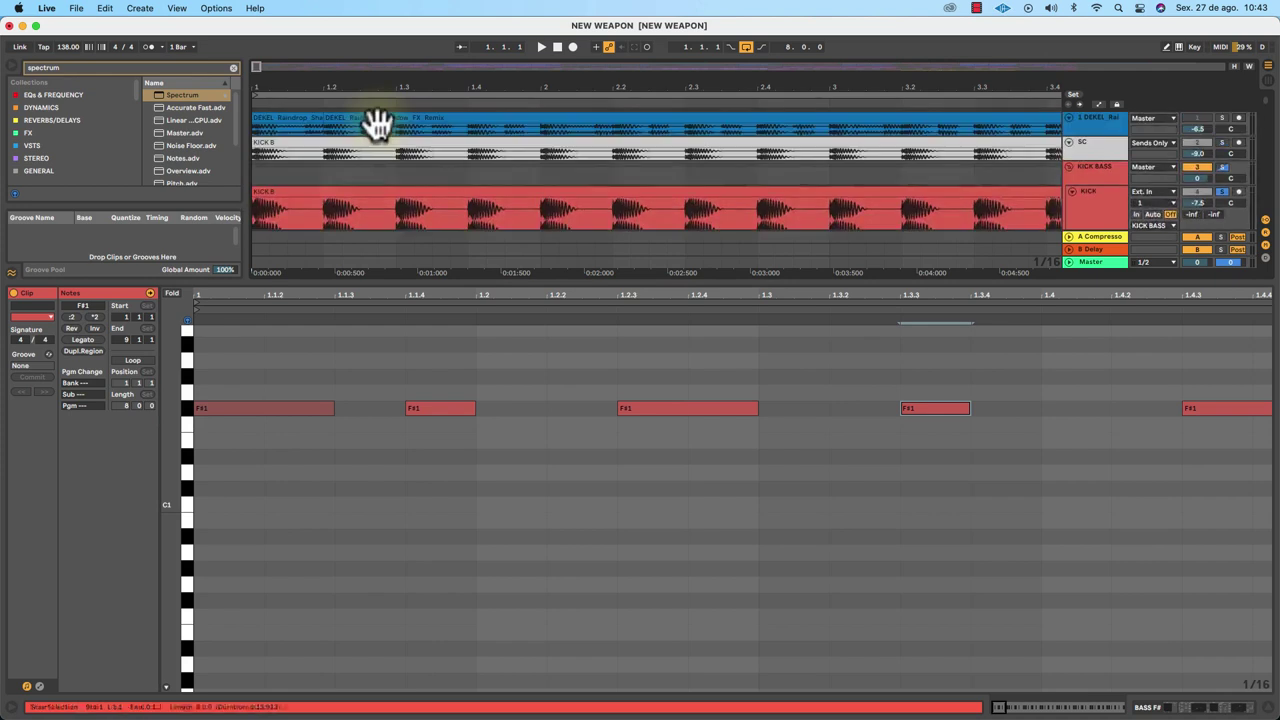
{"action": "left_click", "coordinate": [286, 190]}
{"action": "key", "text": "z"}
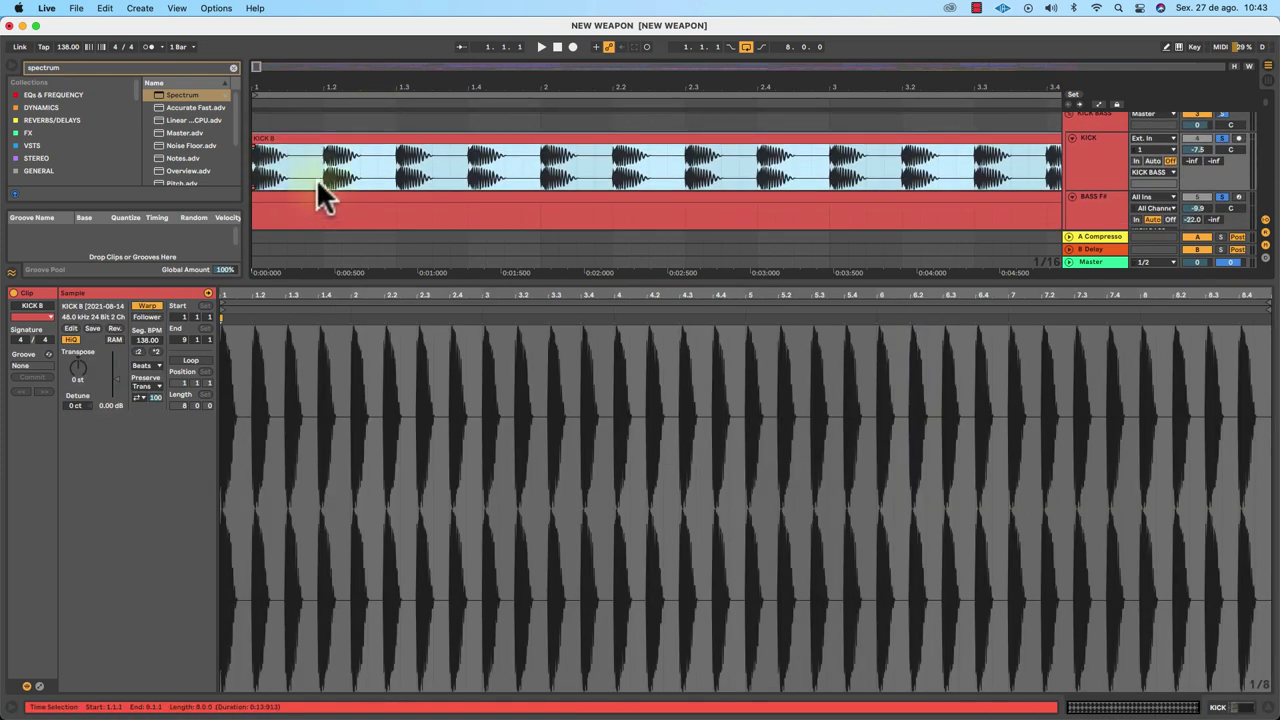
{"action": "left_click", "coordinate": [318, 177]}
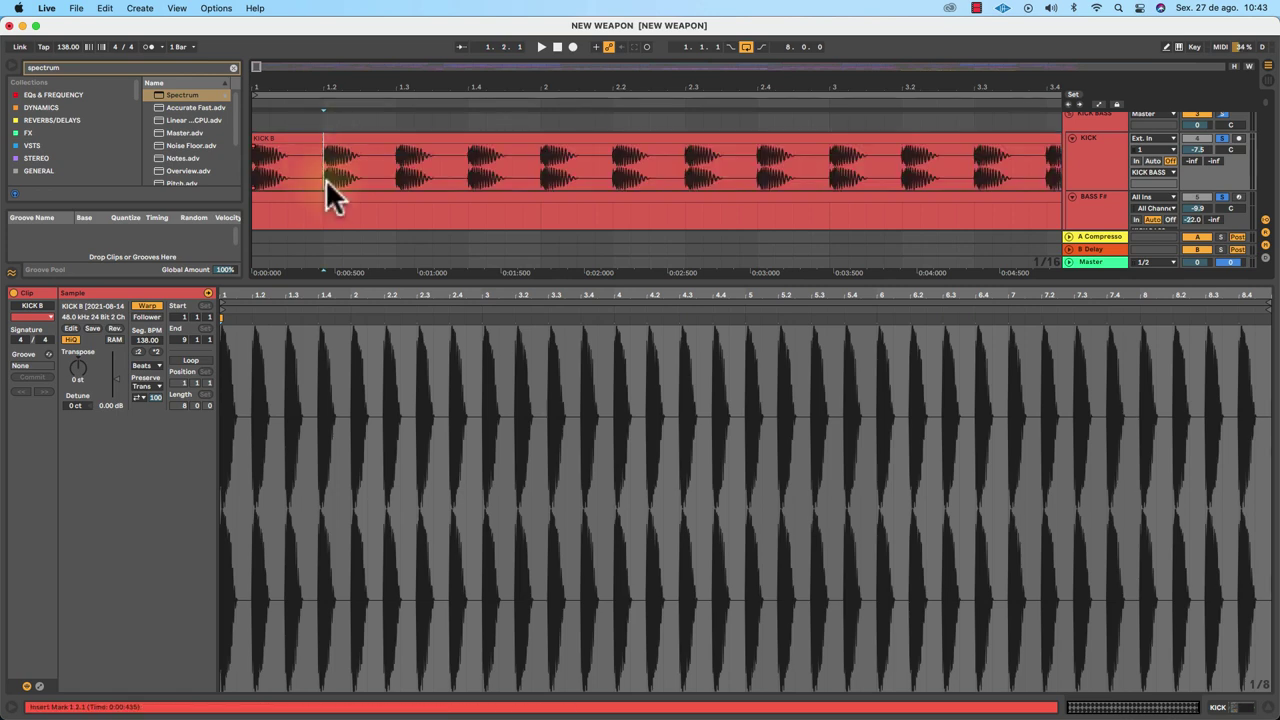
{"action": "left_click", "coordinate": [306, 205]}
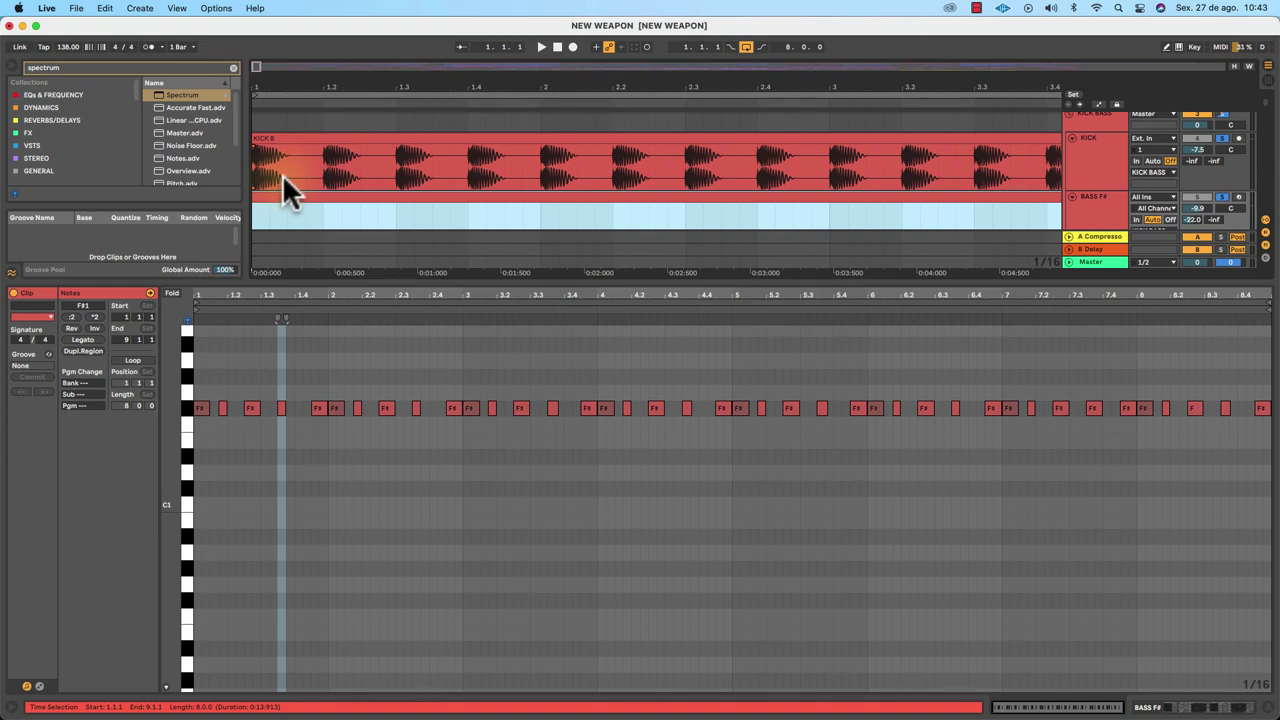
{"action": "key", "text": "space"}
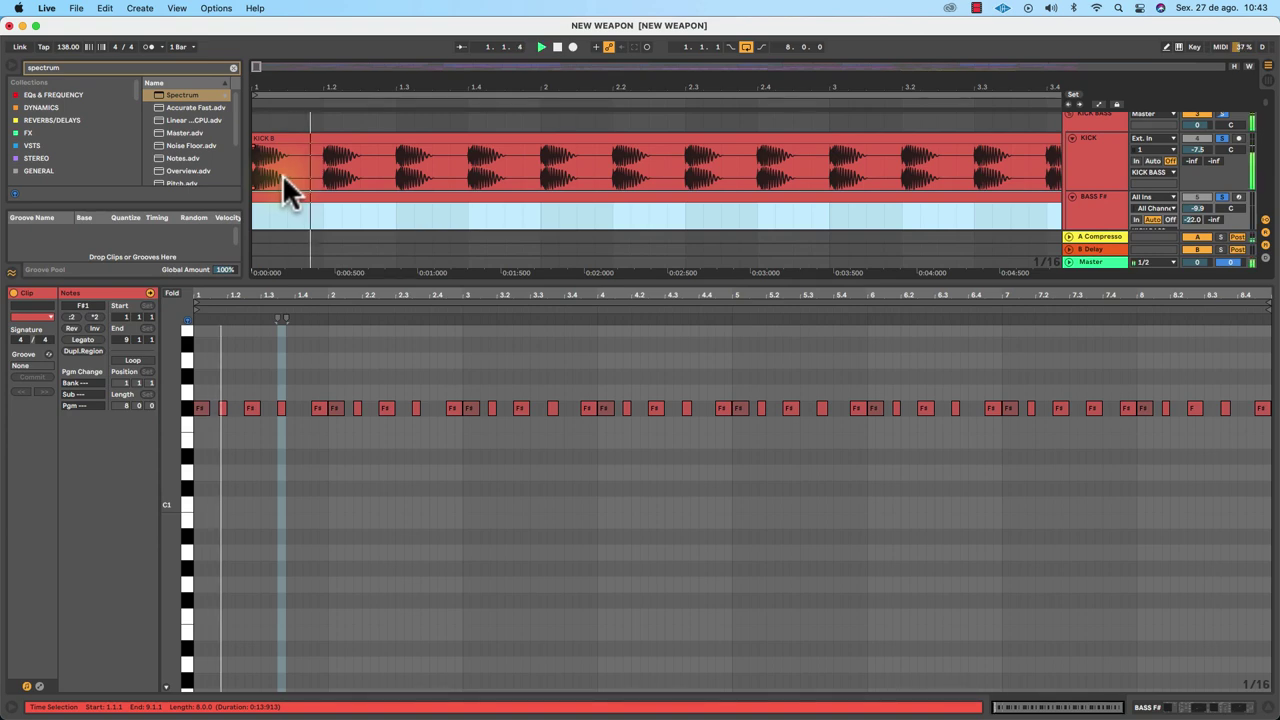
Enlarge the arrangement, show the BASS F# MIDI track's device chain, play it briefly, and open its Serum interface.
{"action": "left_click", "coordinate": [1100, 214]}
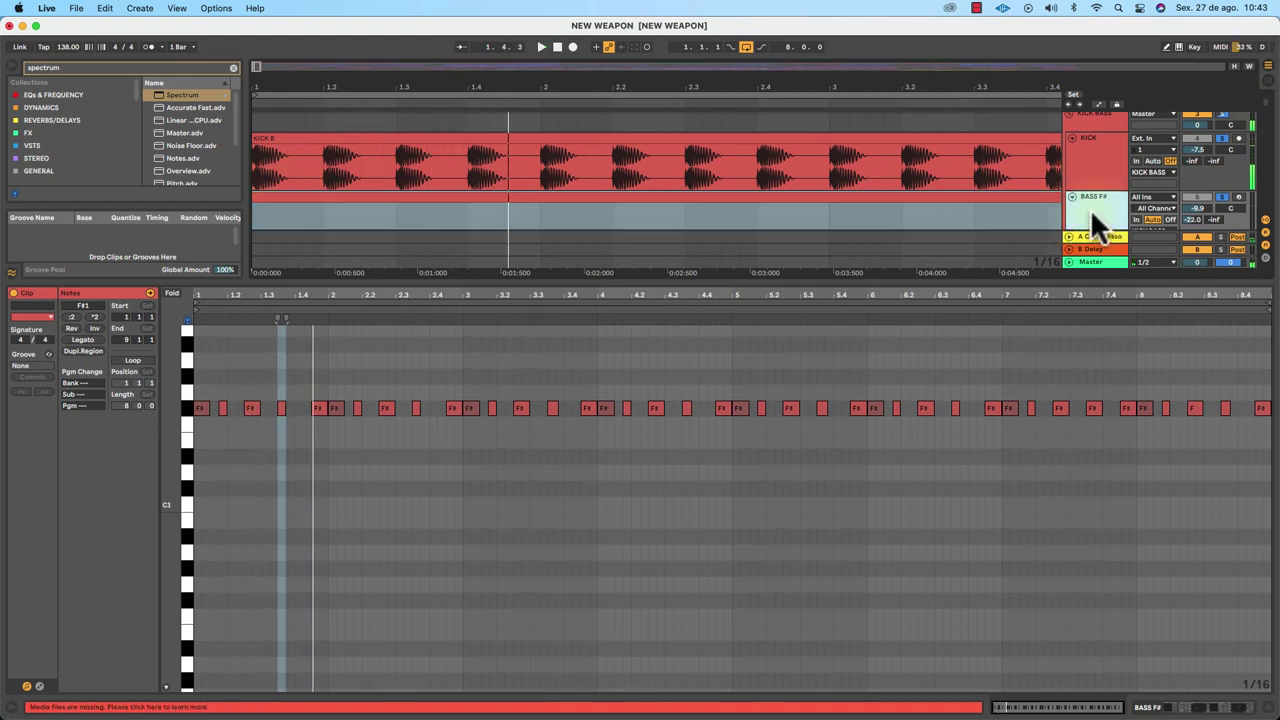
{"action": "left_click_drag", "start_coordinate": [670, 282], "coordinate": [708, 713]}
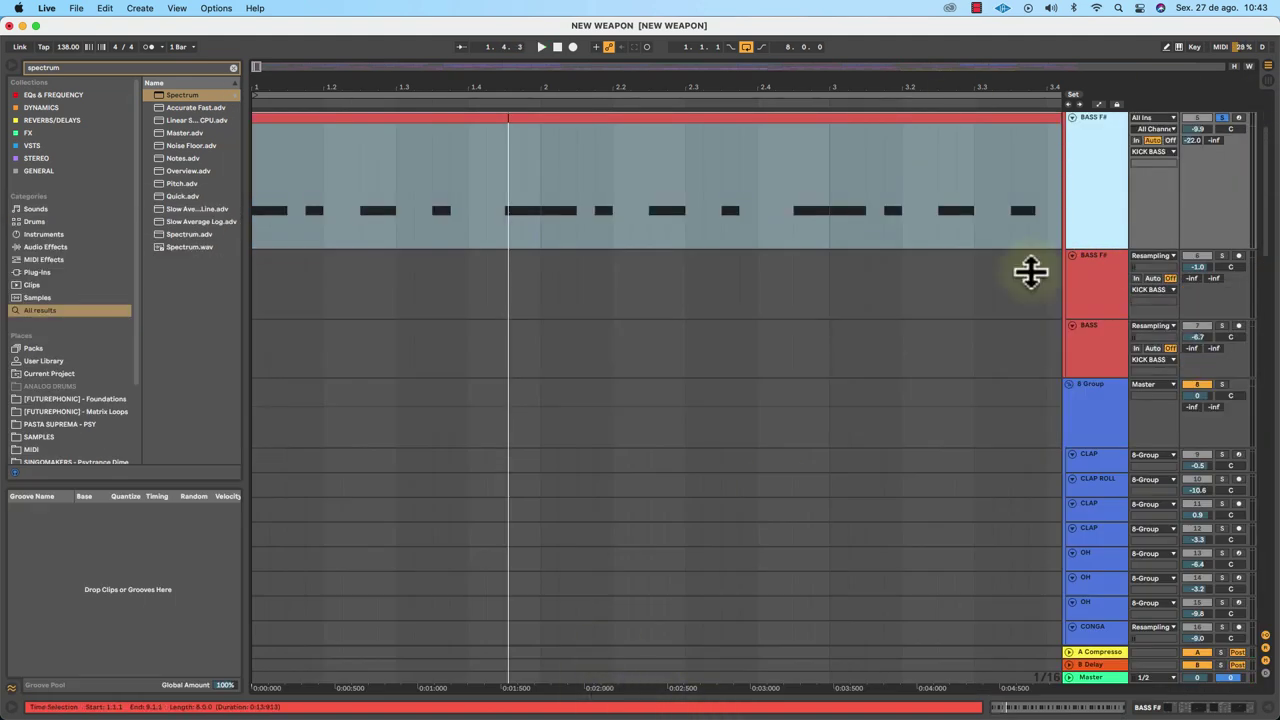
{"action": "double_click", "coordinate": [1114, 281]}
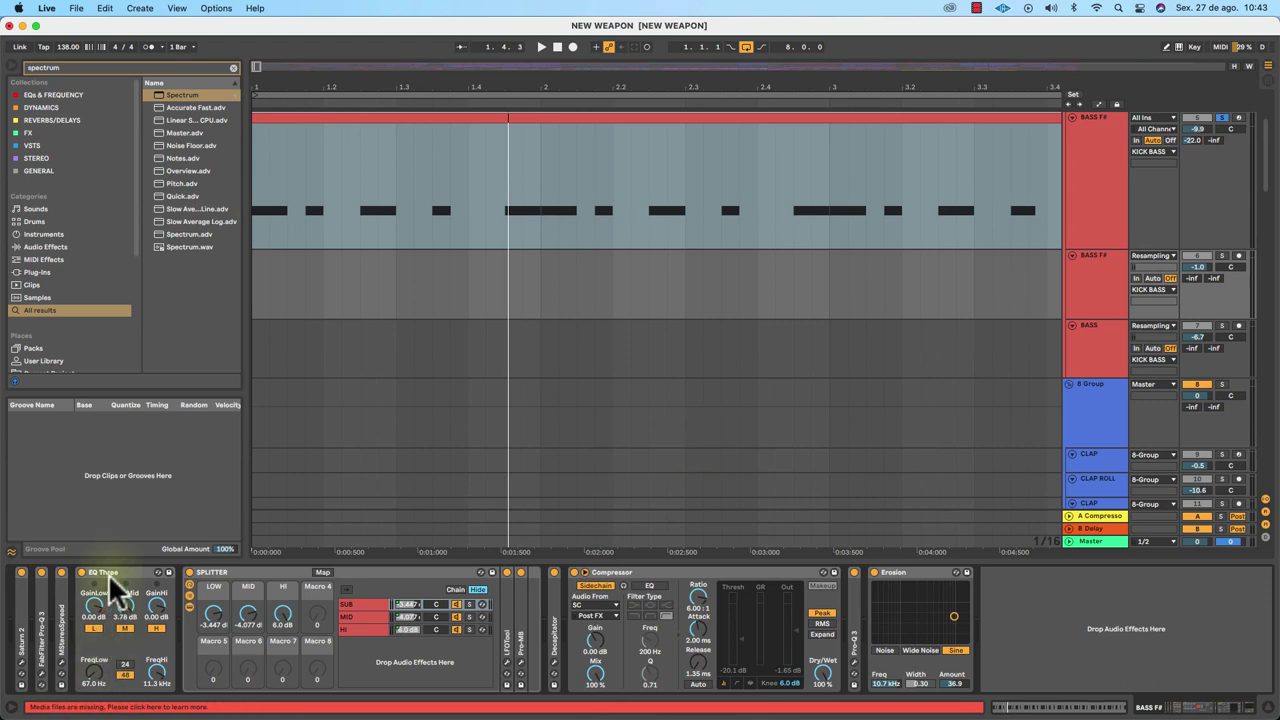
{"action": "left_click", "coordinate": [1116, 264]}
{"action": "left_click", "coordinate": [1109, 212]}
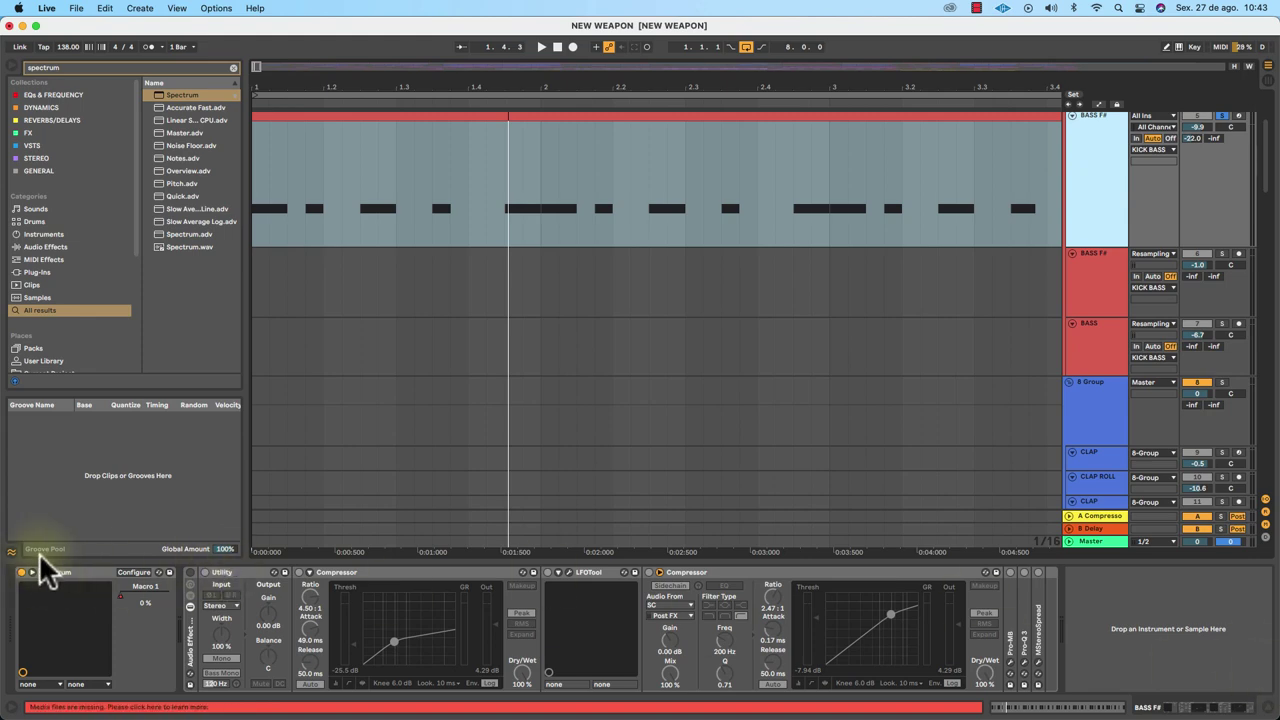
{"action": "key", "text": "space"}
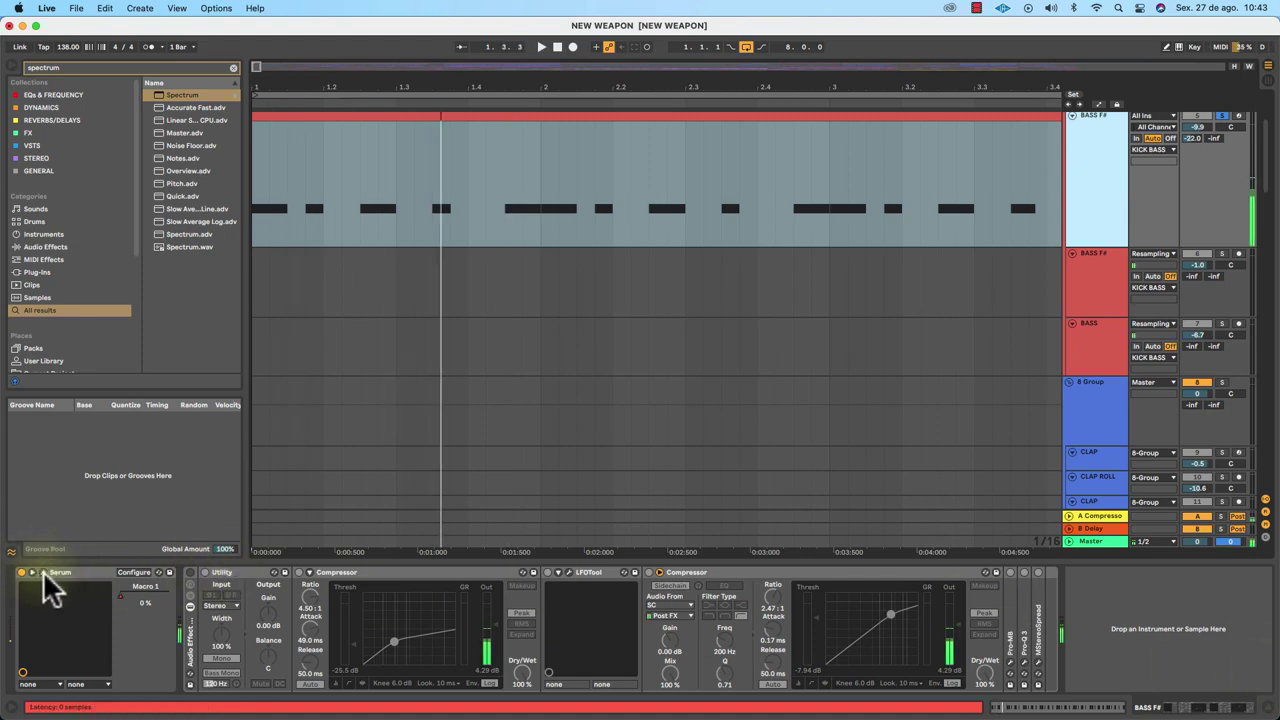
{"action": "left_click", "coordinate": [43, 571]}
{"action": "key", "text": "space"}
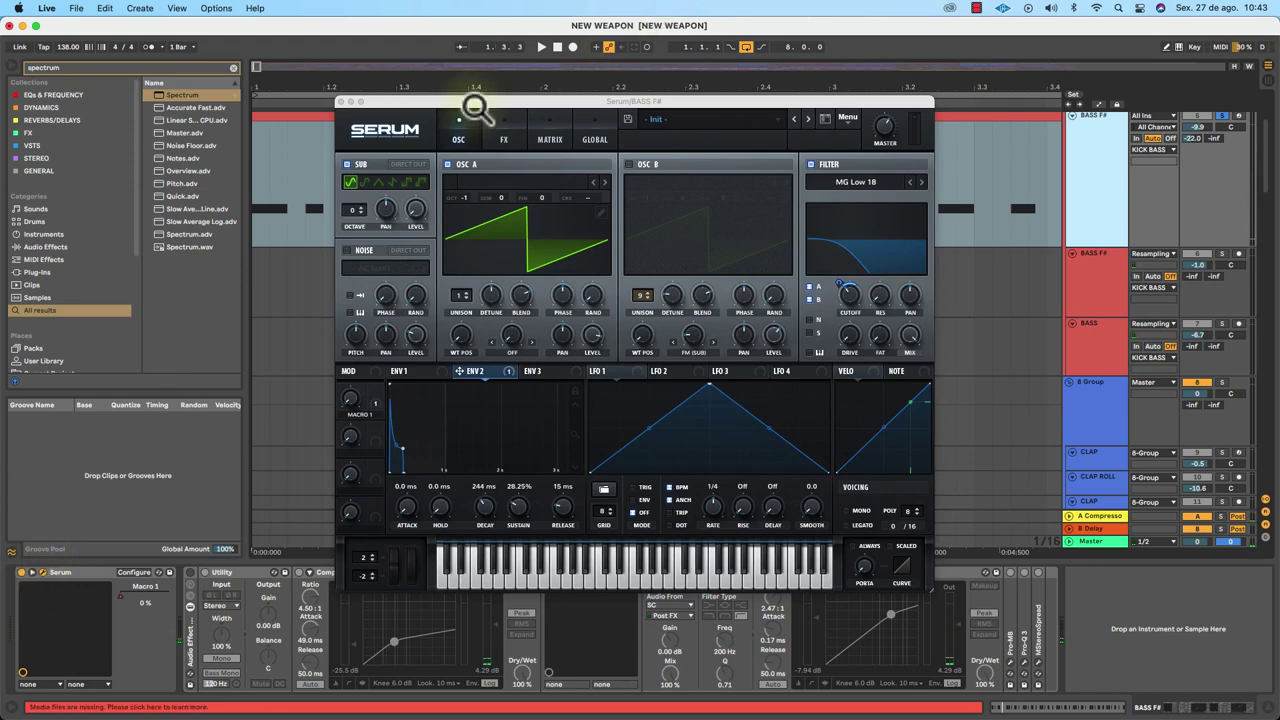
Move the Serum window aside and examine the Distortion effect settings, returning to the oscillator page.
{"action": "left_click_drag", "start_coordinate": [469, 100], "coordinate": [277, 83]}
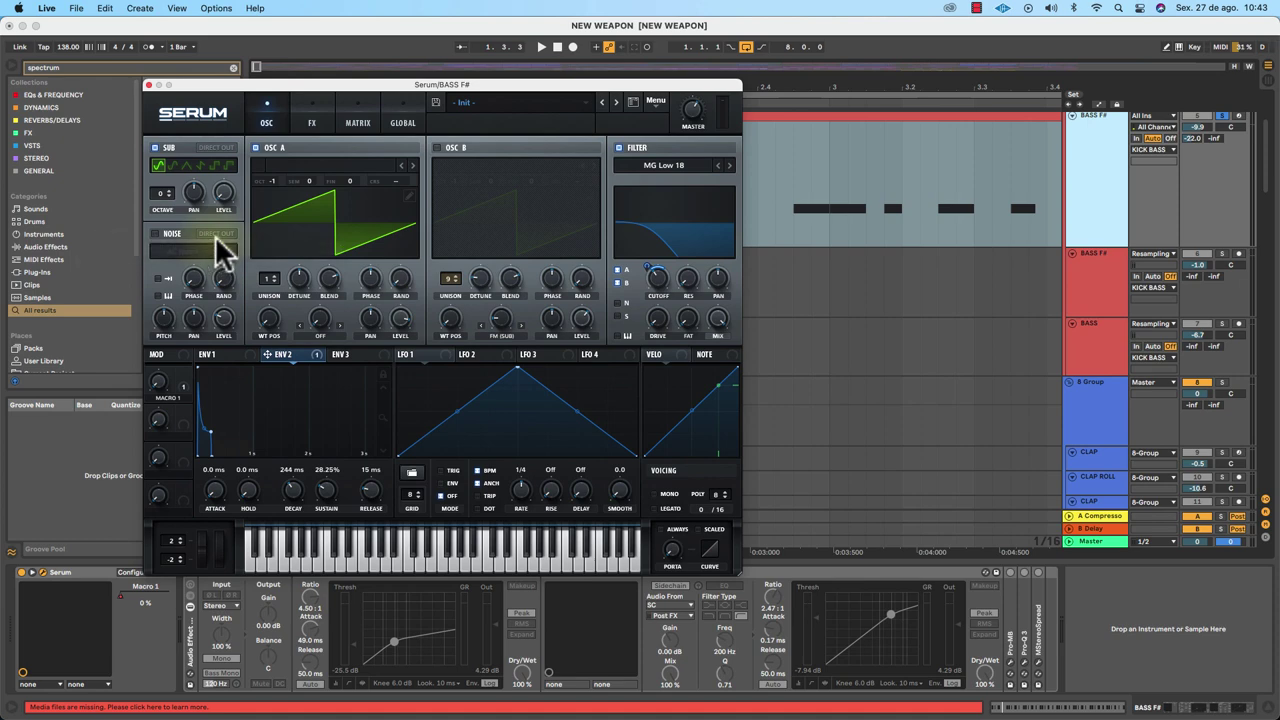
{"action": "left_click", "coordinate": [310, 112]}
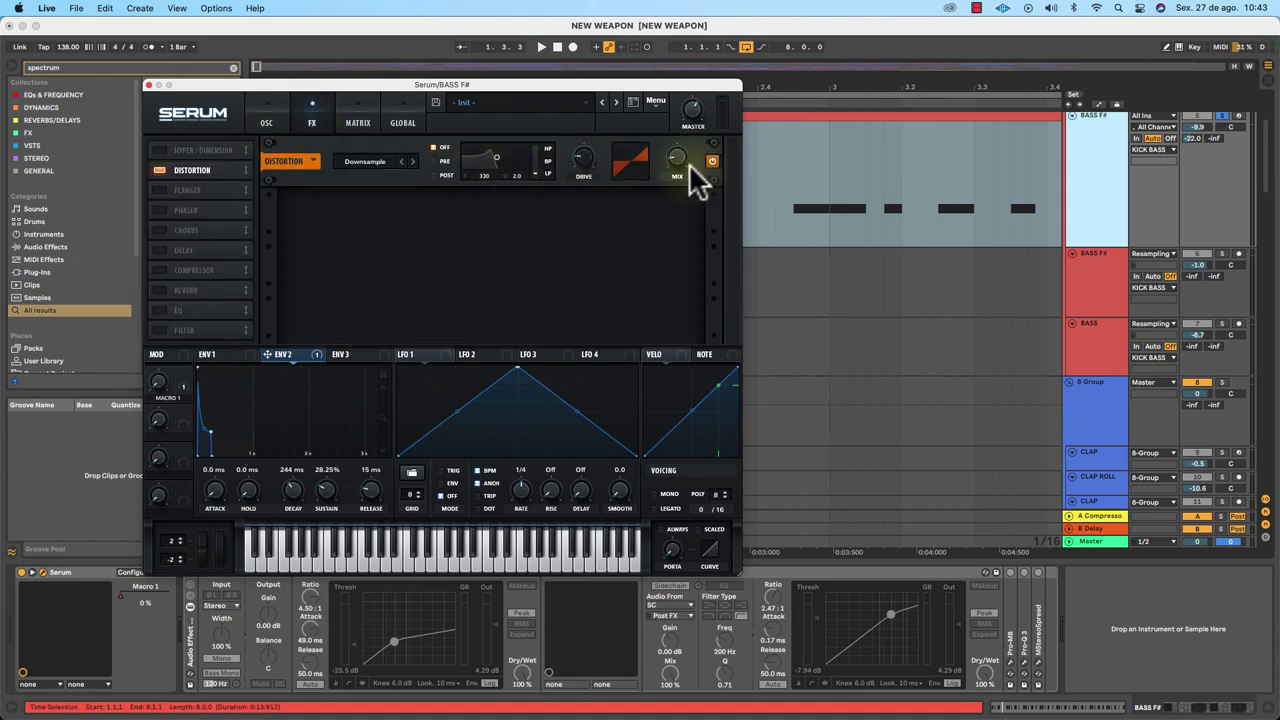
{"action": "left_click", "coordinate": [283, 122]}
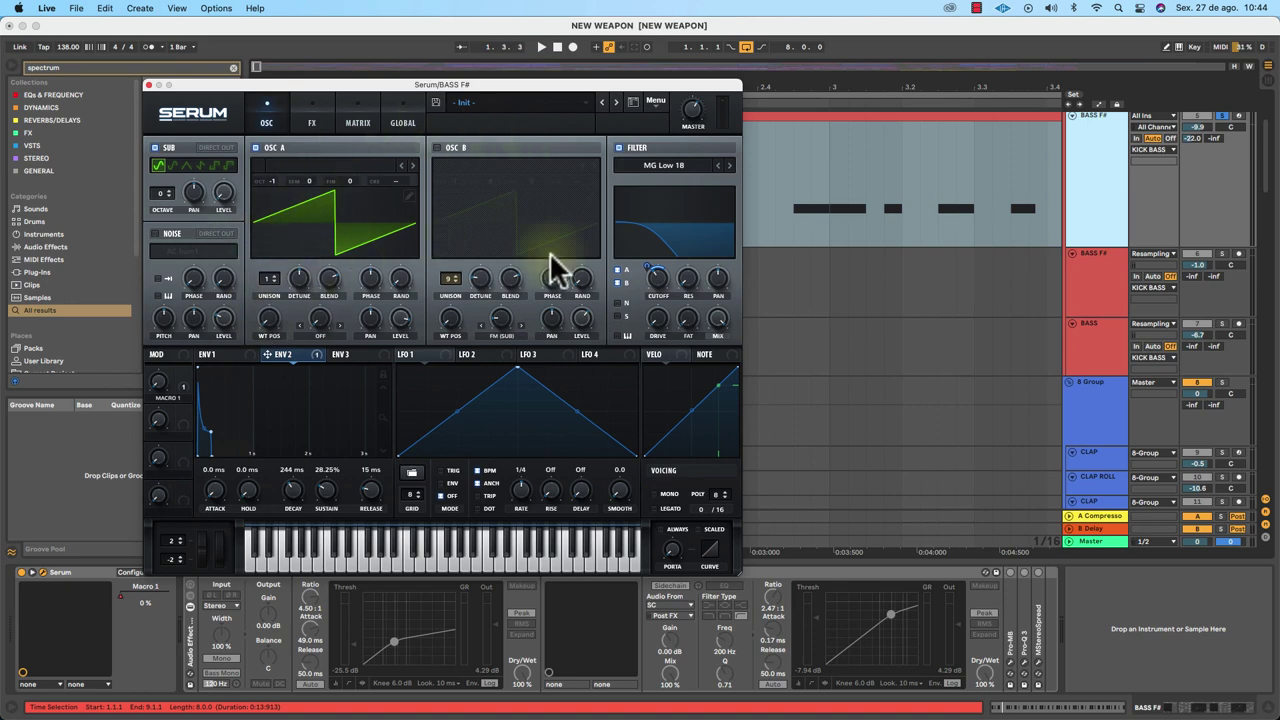
Check Serum's sine sub oscillator by toggling it and playing the bass line.
{"action": "left_click", "coordinate": [155, 148]}
{"action": "key", "text": "space"}
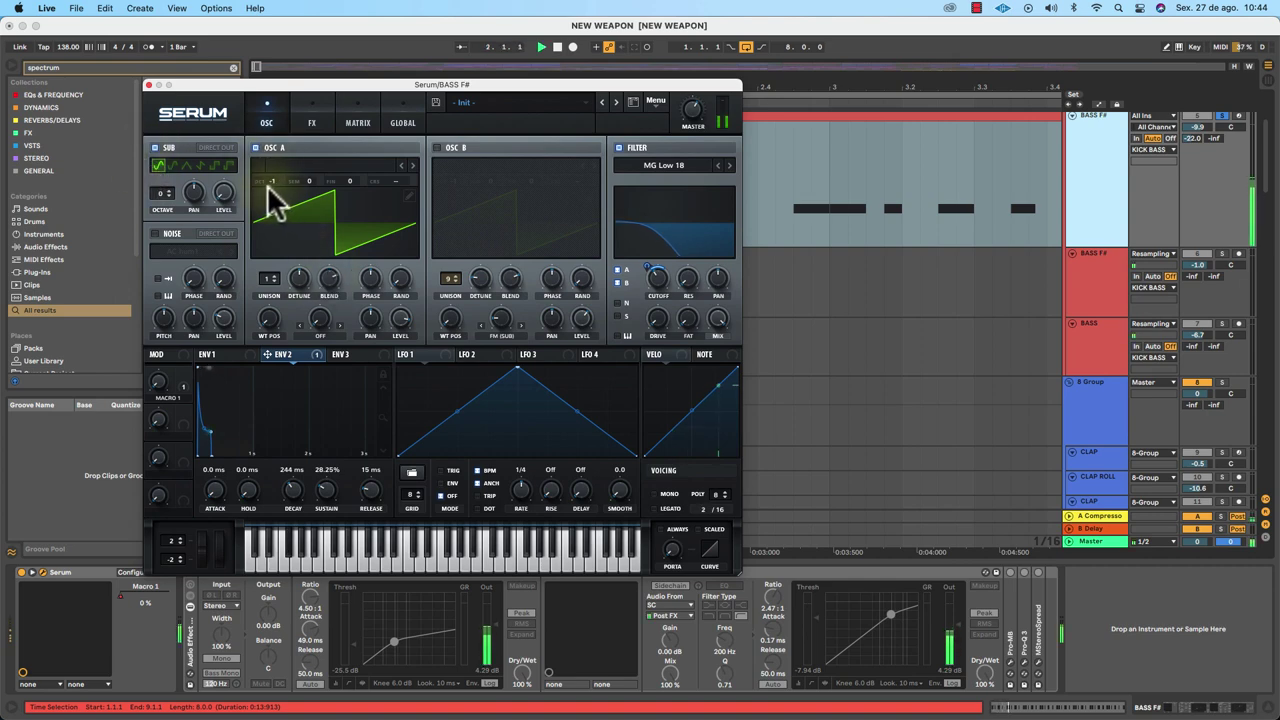
{"action": "key", "text": "space"}
{"action": "left_click", "coordinate": [156, 150]}
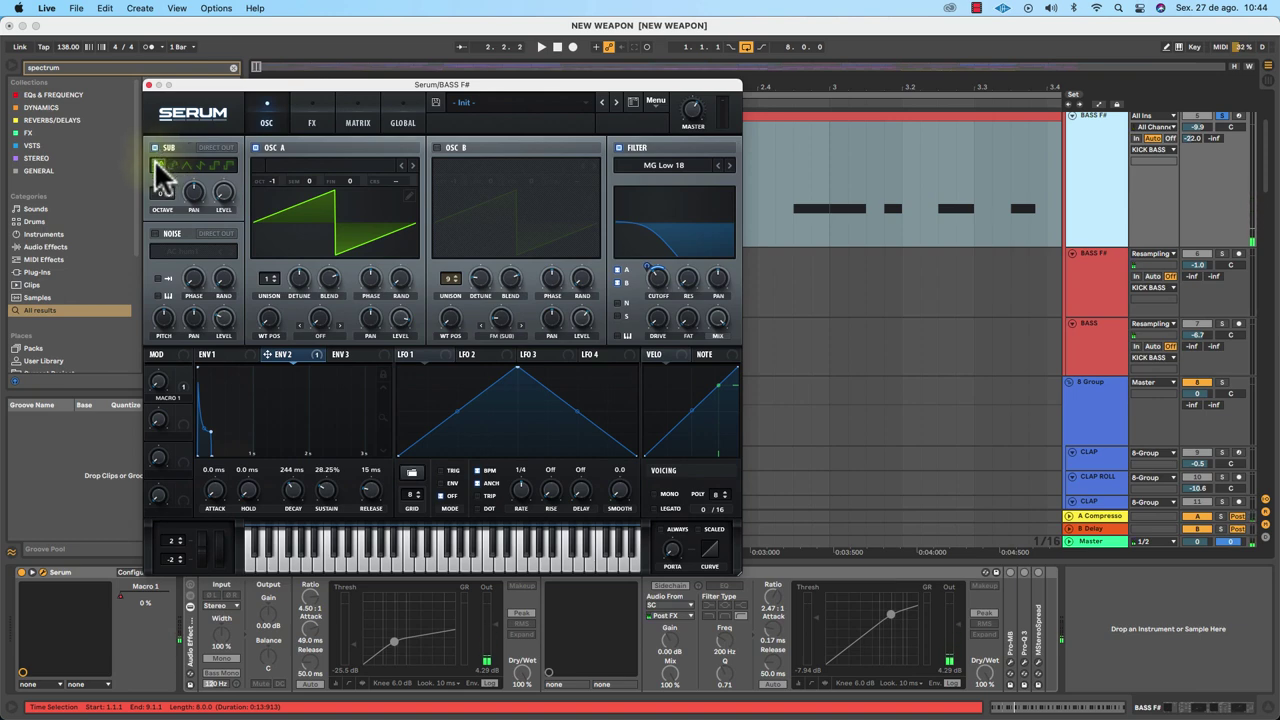
{"action": "left_click", "coordinate": [155, 162]}
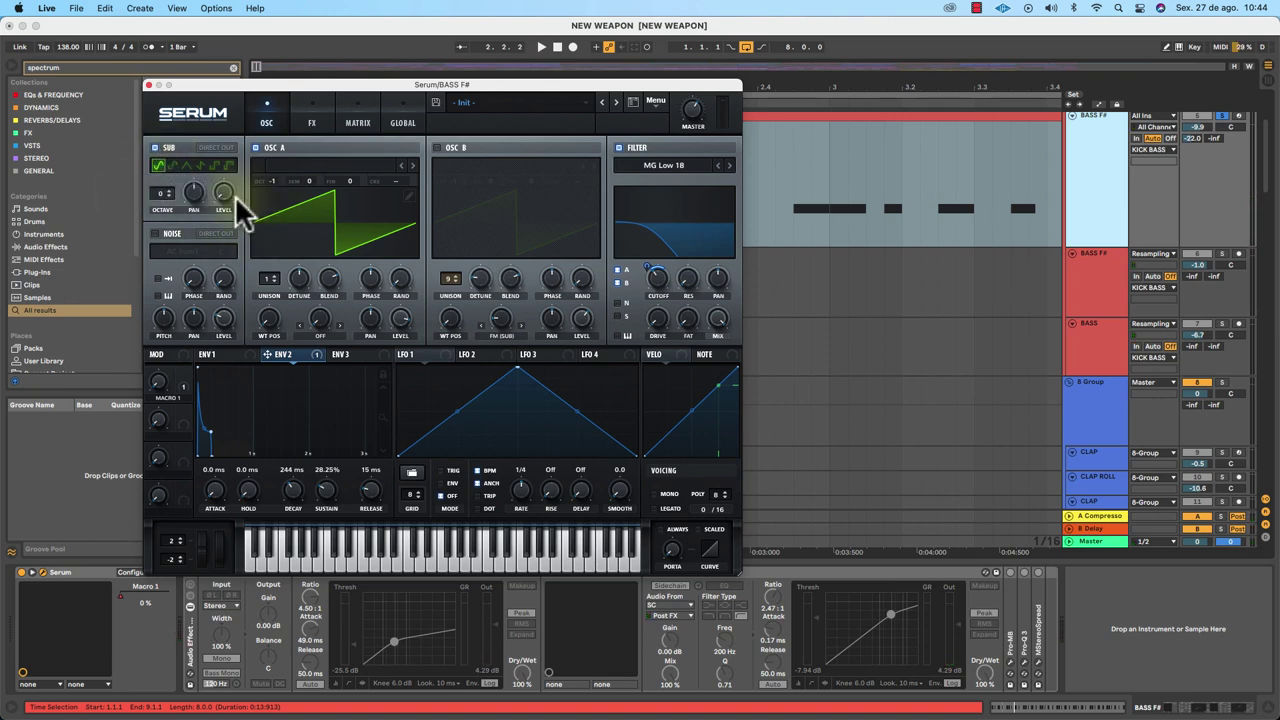
Enable Serum's OSC B and listen to the bass with the second oscillator.
{"action": "mouse_move", "coordinate": [217, 208]}
{"action": "left_click", "coordinate": [439, 147]}
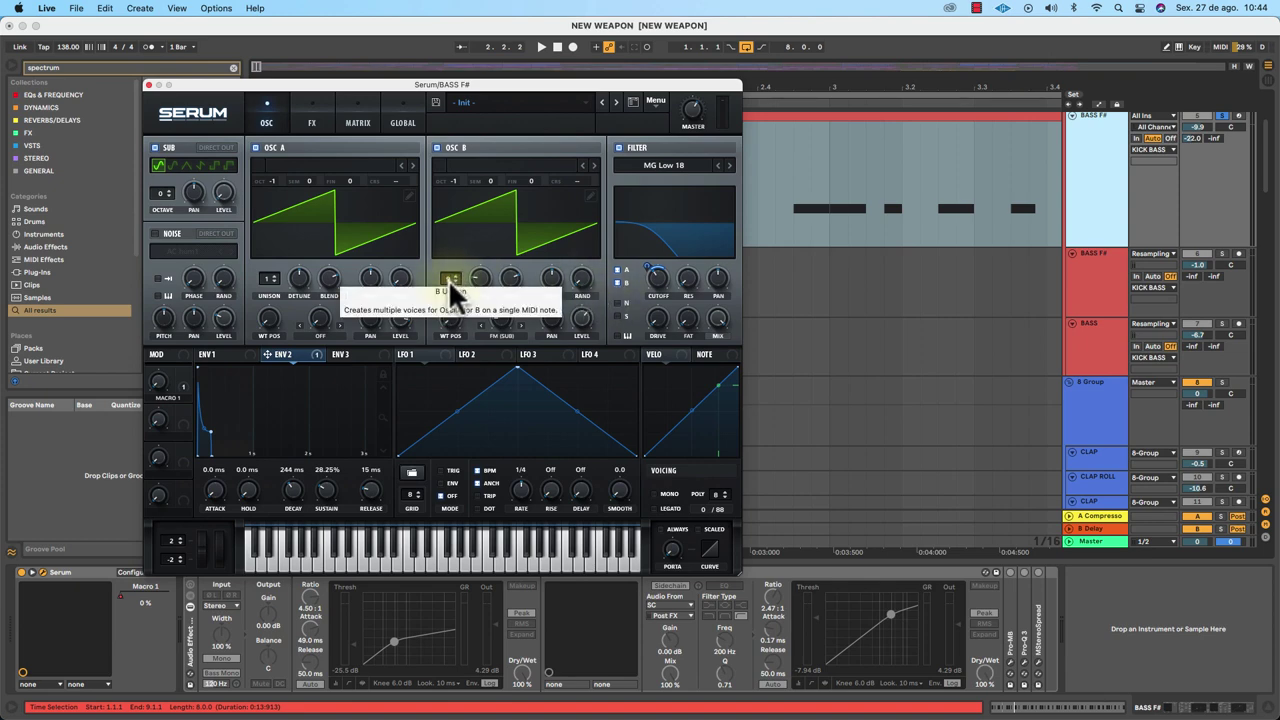
{"action": "key", "text": "space"}
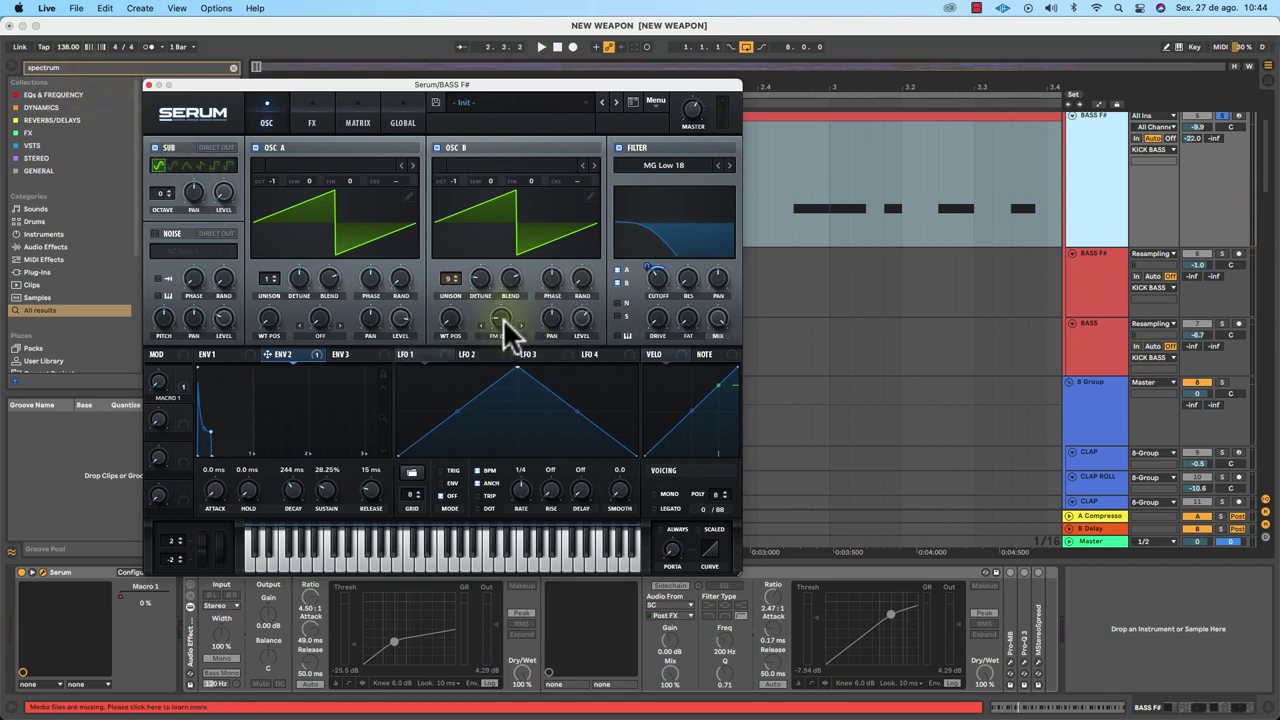
Compare the bass with OSC B off and on during playback, leaving the oscillator enabled.
{"action": "key", "text": "space"}
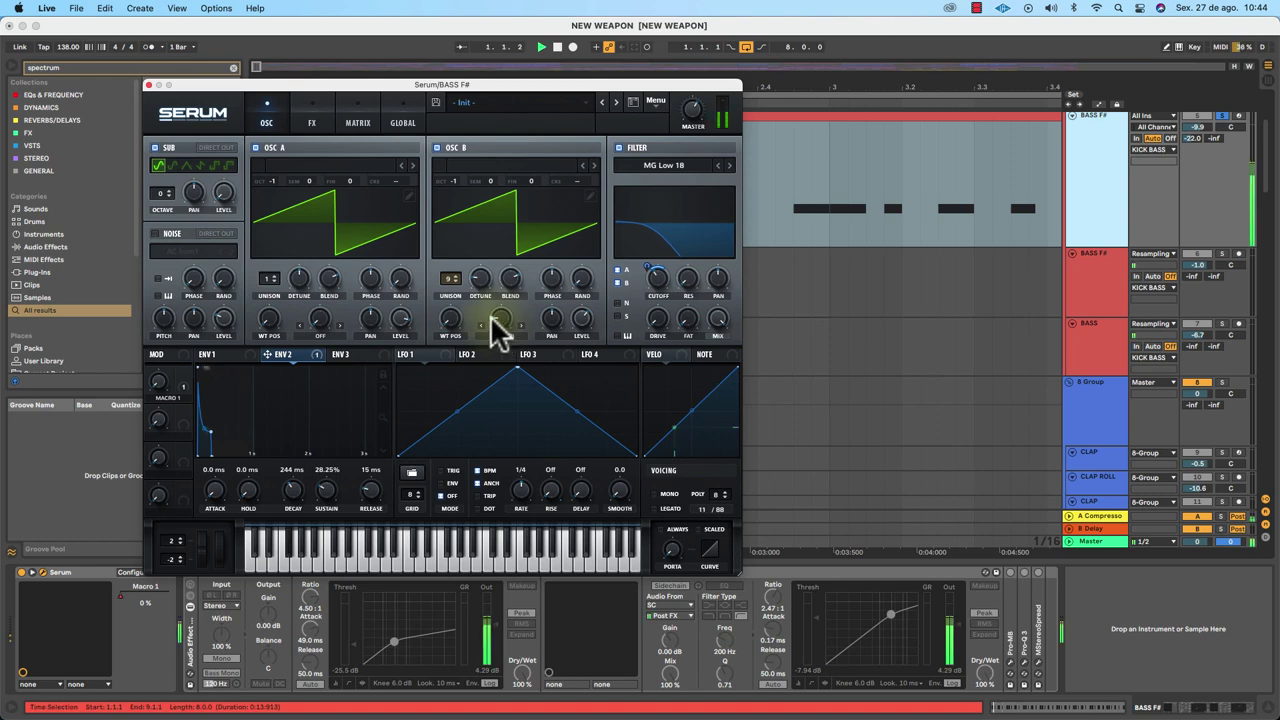
{"action": "left_click", "coordinate": [436, 147]}
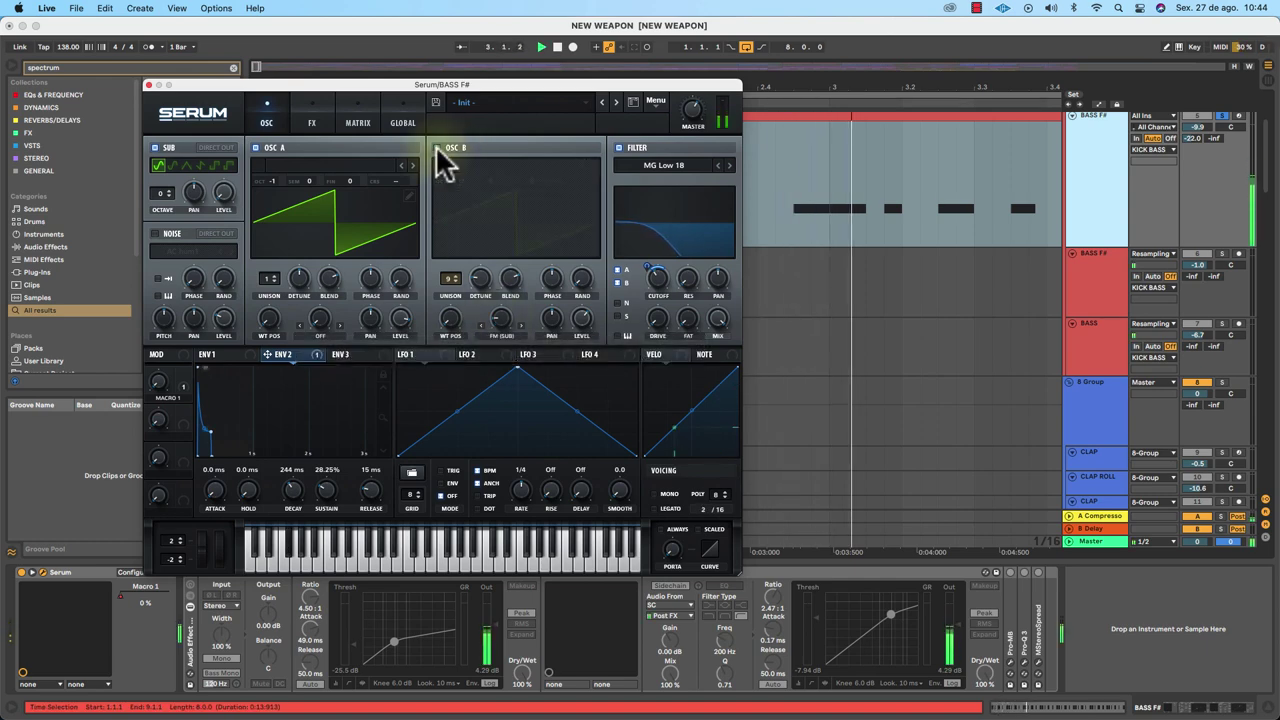
{"action": "left_click", "coordinate": [436, 147]}
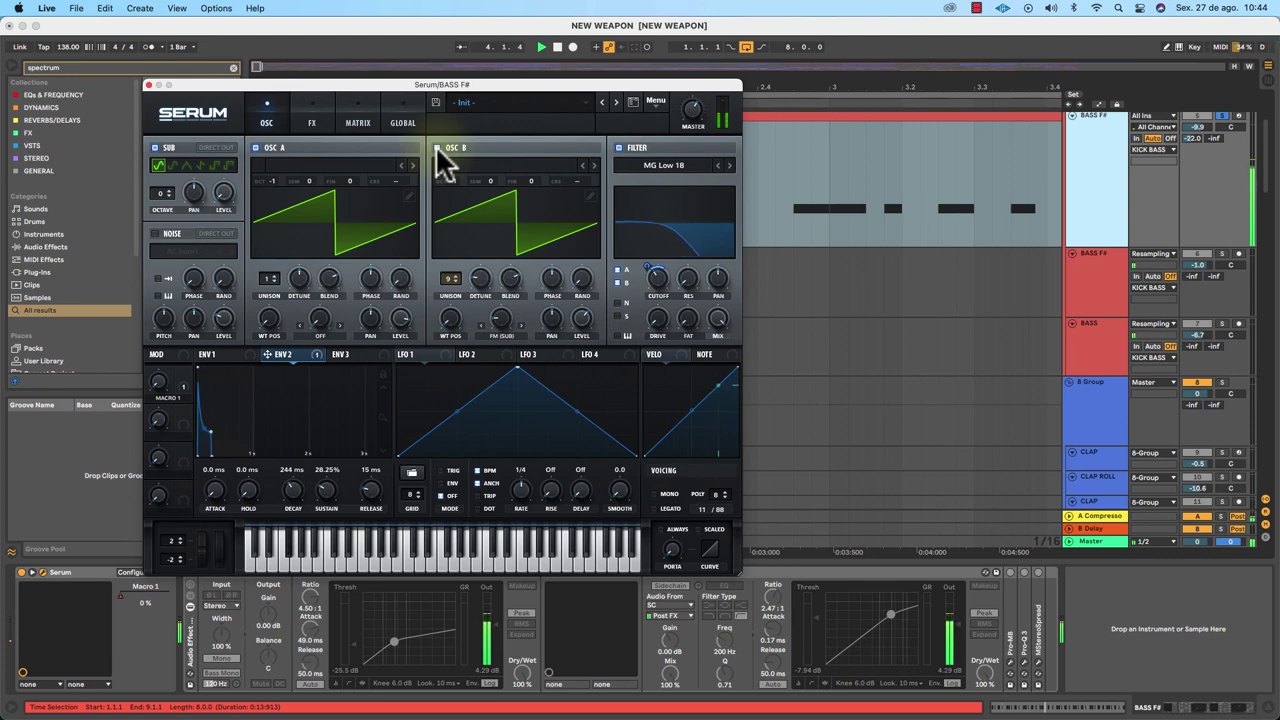
{"action": "left_click", "coordinate": [436, 147]}
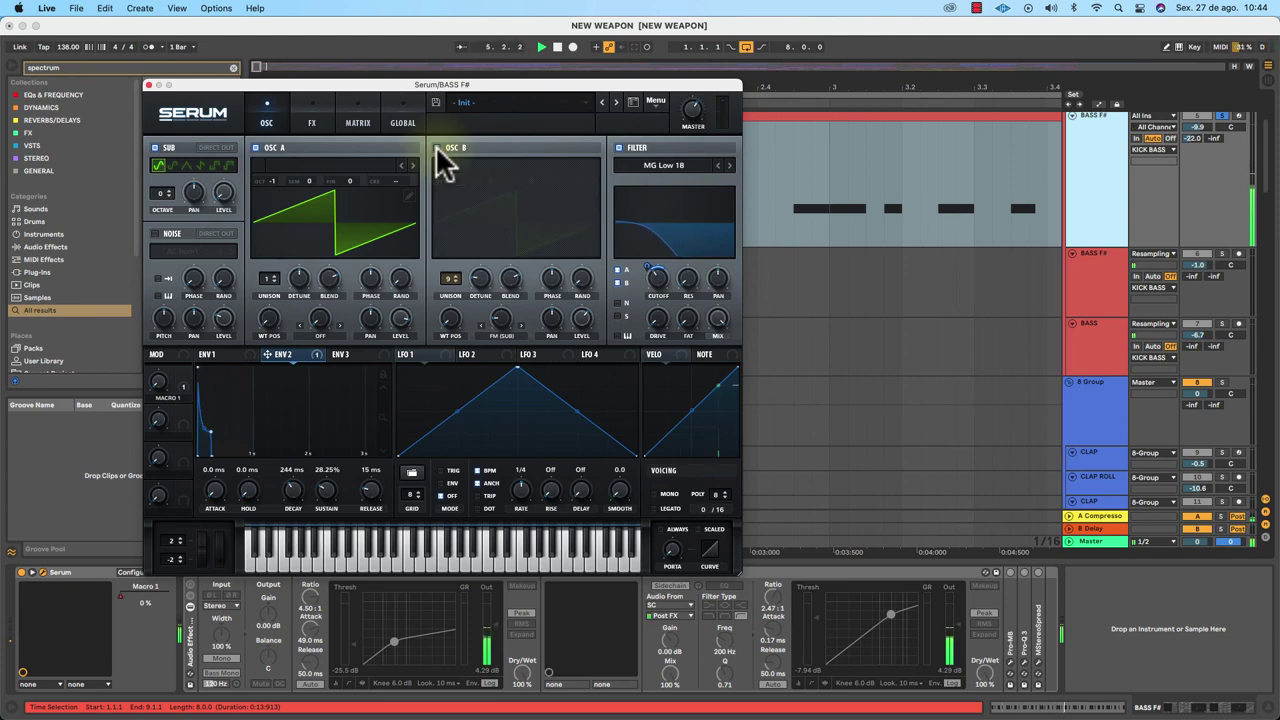
{"action": "left_click", "coordinate": [436, 147]}
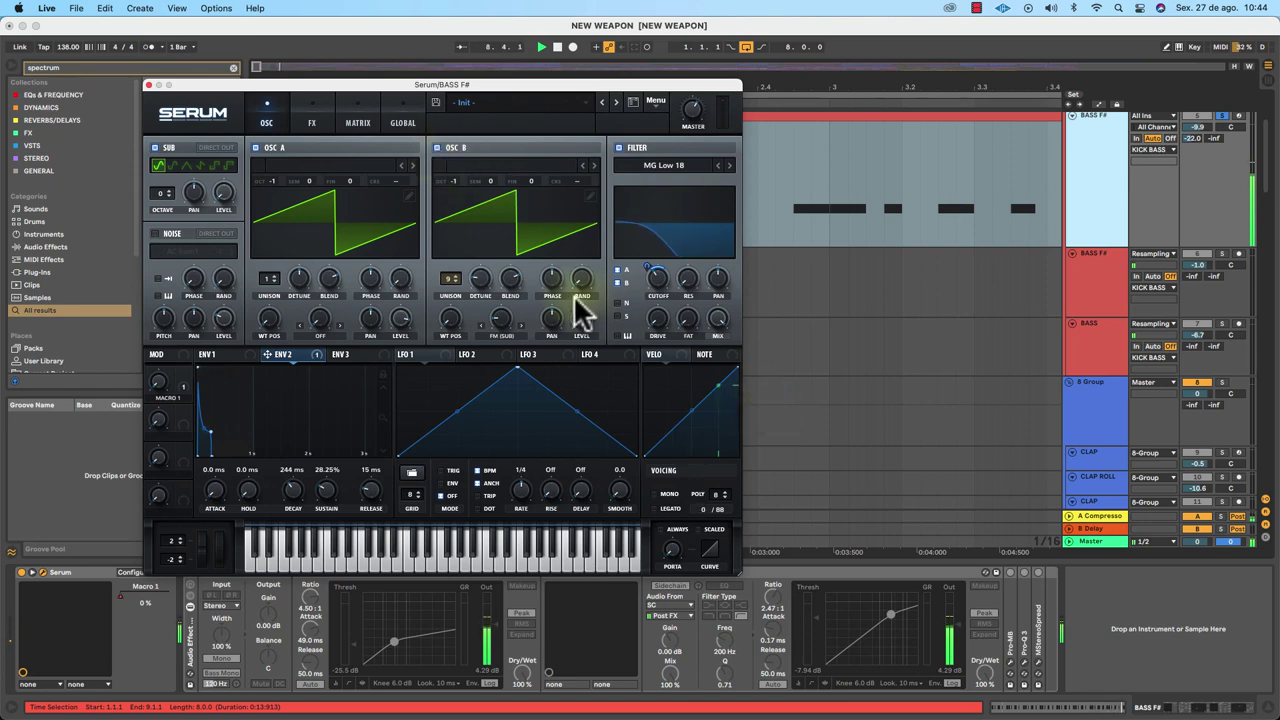
{"action": "key", "text": "space"}
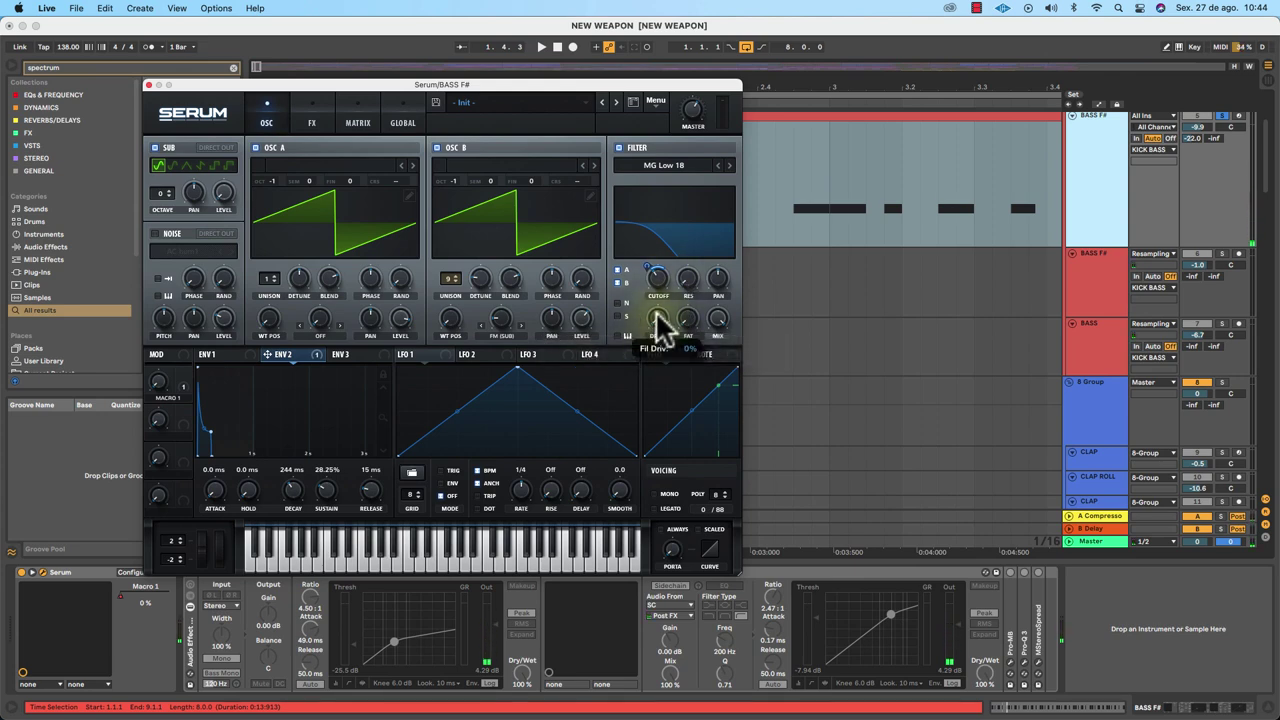
Audition the filter's Drive control while the bass line plays, ending with playback stopped.
{"action": "key", "text": "space"}
{"action": "left_click_drag", "start_coordinate": [656, 311], "coordinate": [661, 357]}
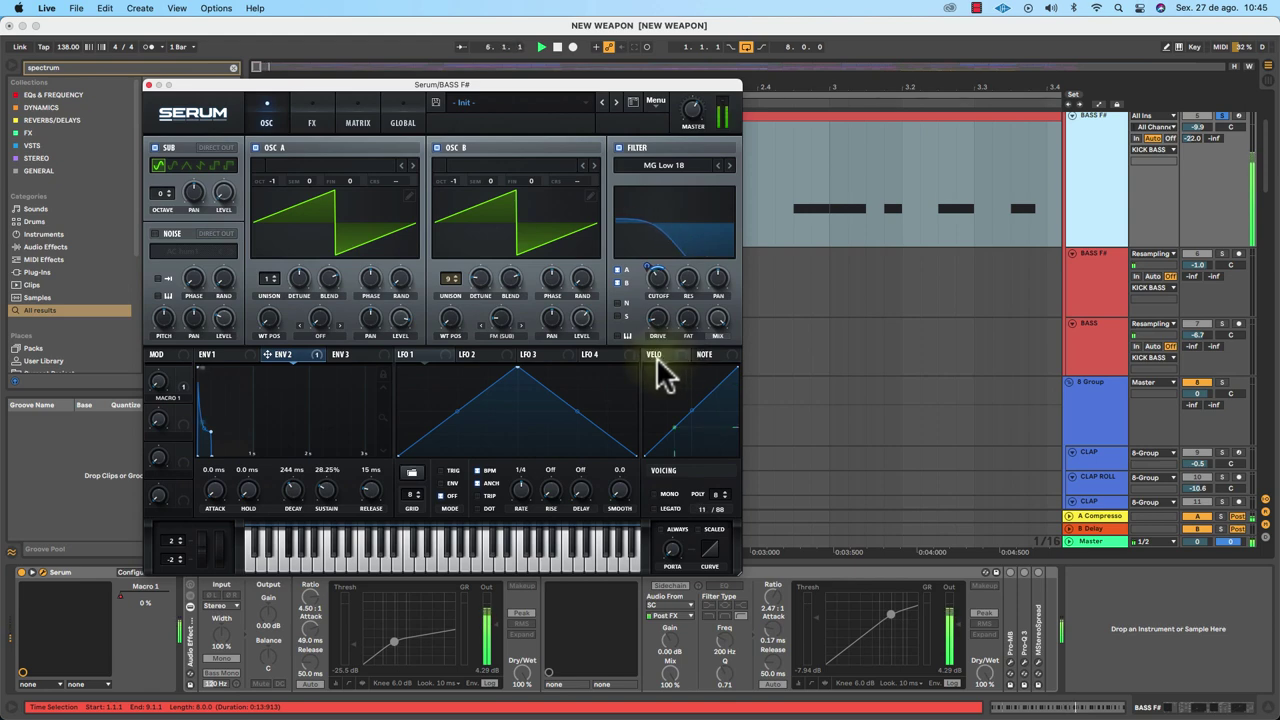
{"action": "key", "text": "space"}
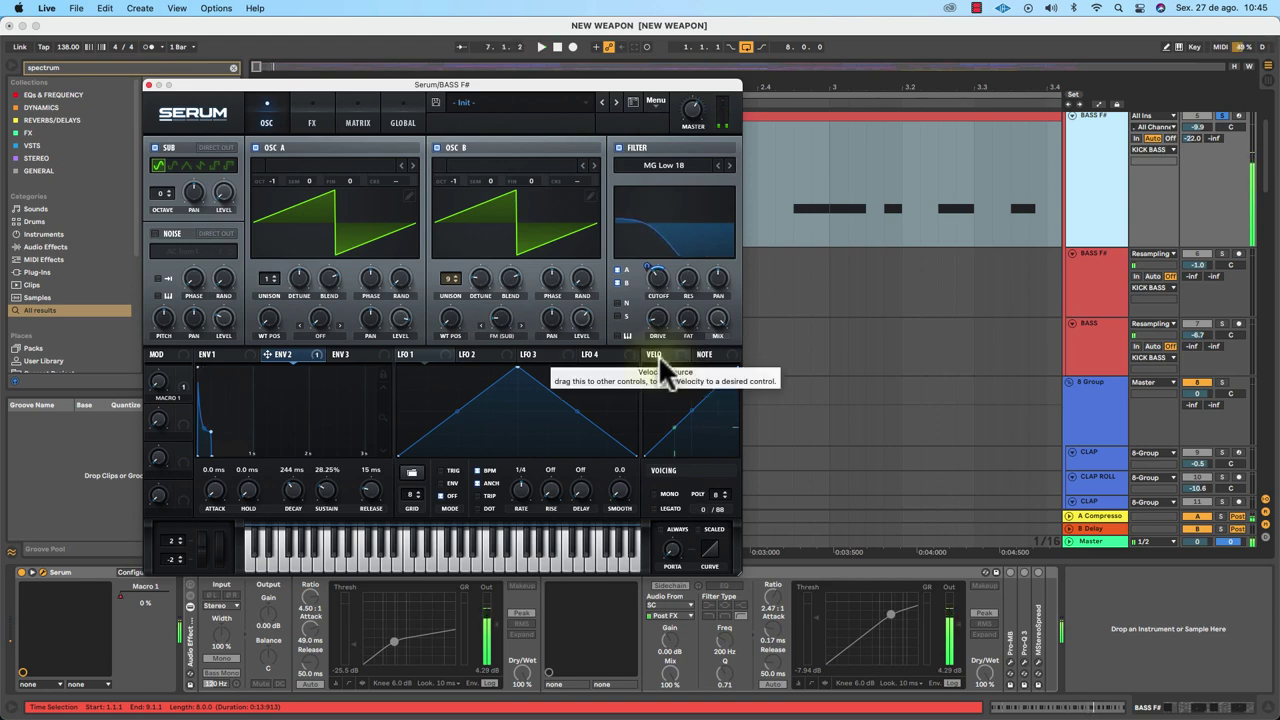
Shorten ENV 1 to a 215 ms decay with sustain at -19.4 dB, and show ENV 2 for comparison.
{"action": "left_click", "coordinate": [210, 356]}
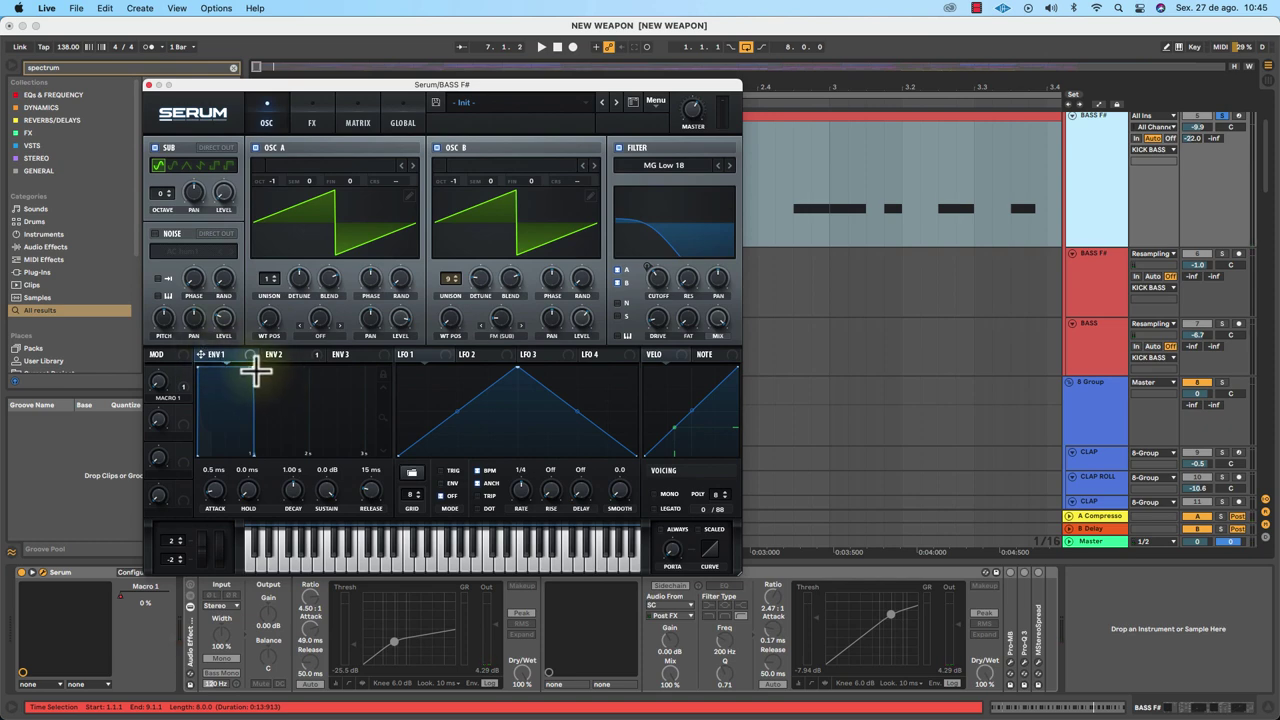
{"action": "left_click_drag", "start_coordinate": [255, 368], "coordinate": [208, 426]}
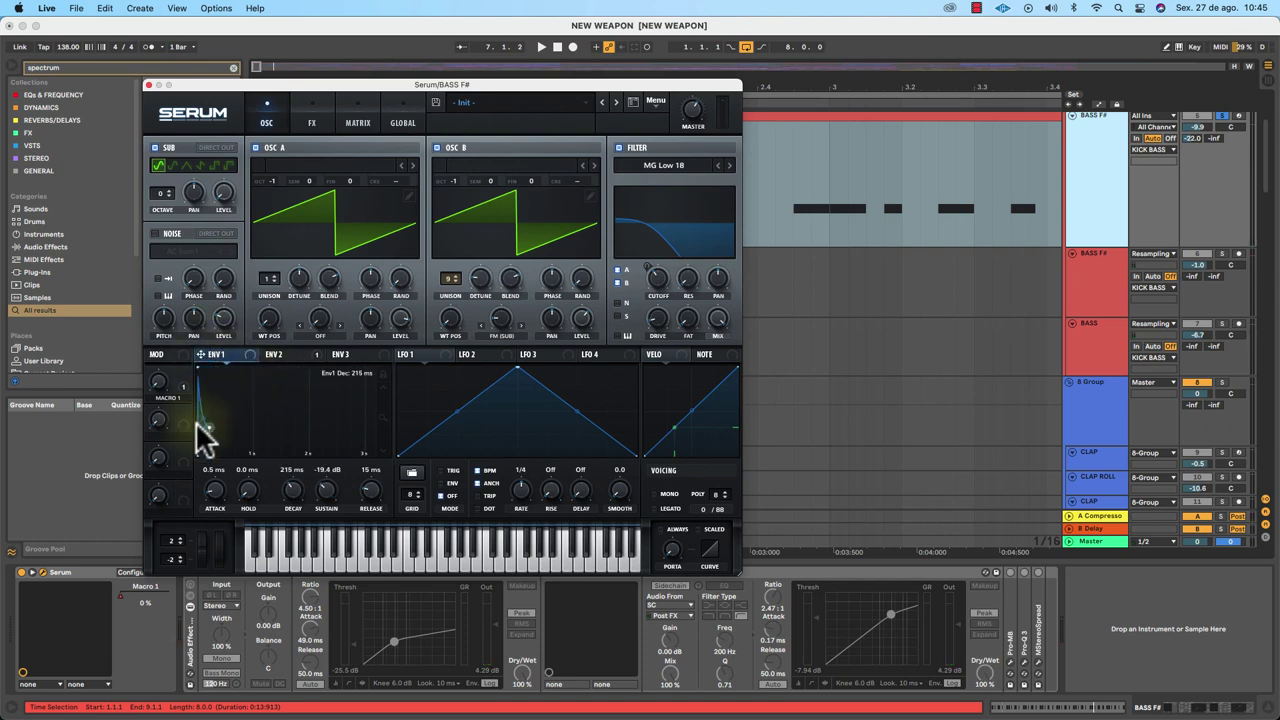
{"action": "left_click", "coordinate": [278, 354]}
During playback, set ENV 1's sustain to 0.0 dB and decay to 499 ms, then return to ENV 2.
{"action": "key", "text": "space"}
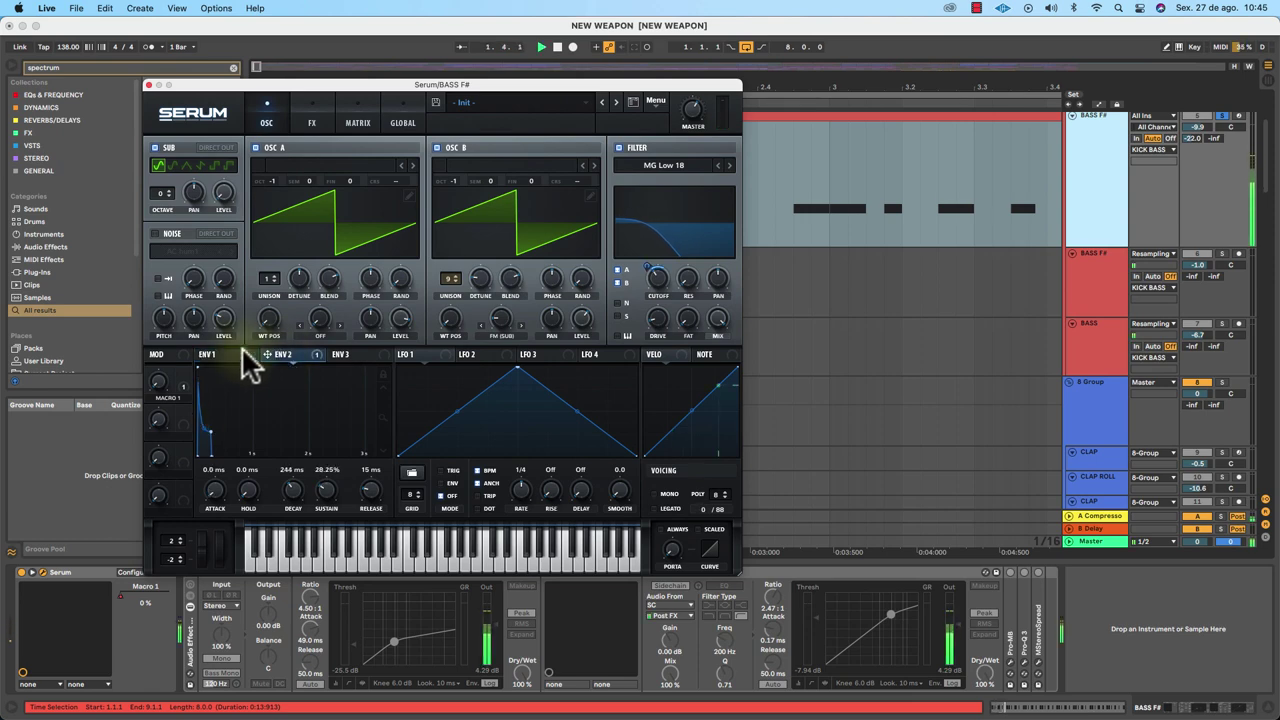
{"action": "left_click", "coordinate": [231, 354]}
{"action": "left_click_drag", "start_coordinate": [211, 433], "coordinate": [236, 329]}
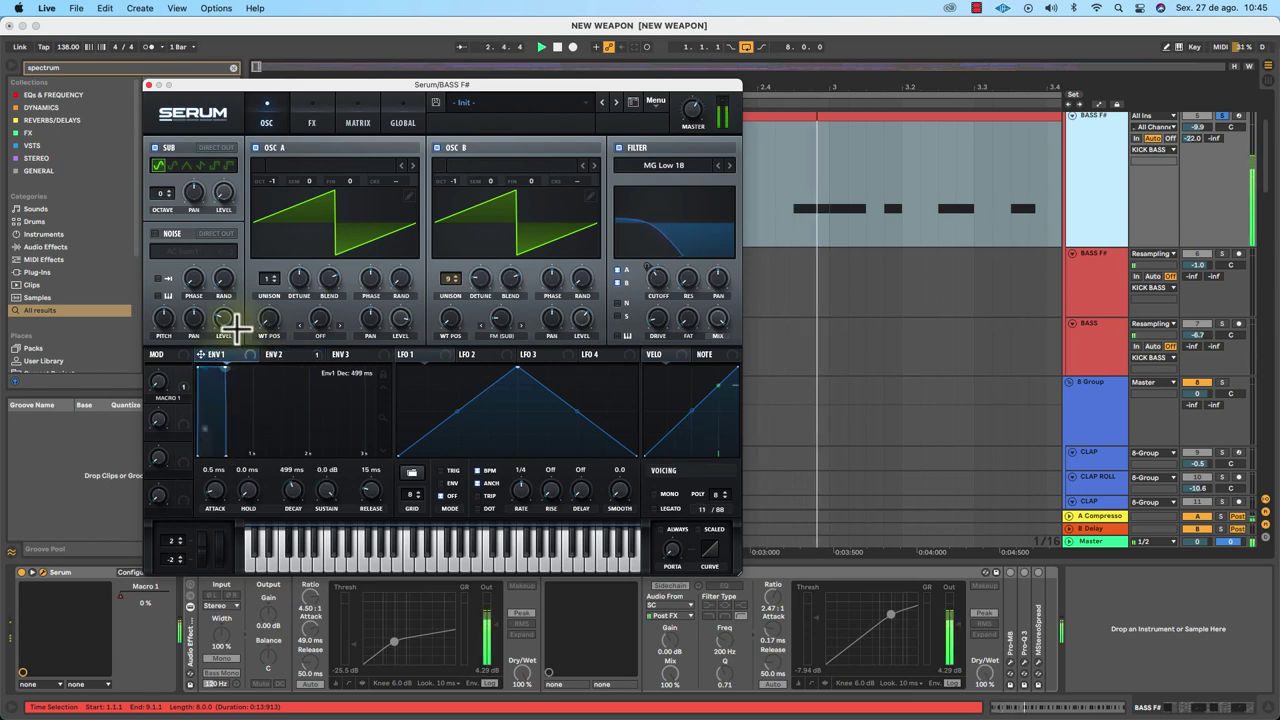
{"action": "left_click", "coordinate": [294, 354]}
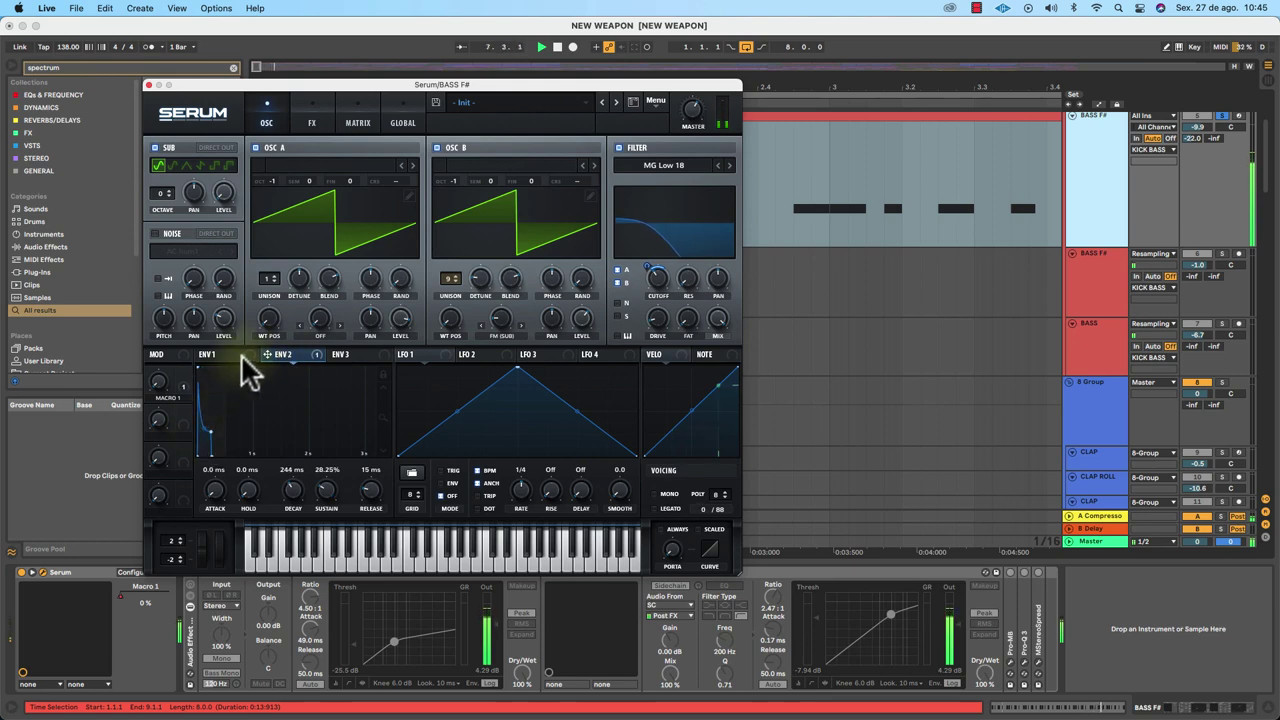
{"action": "key", "text": "space"}
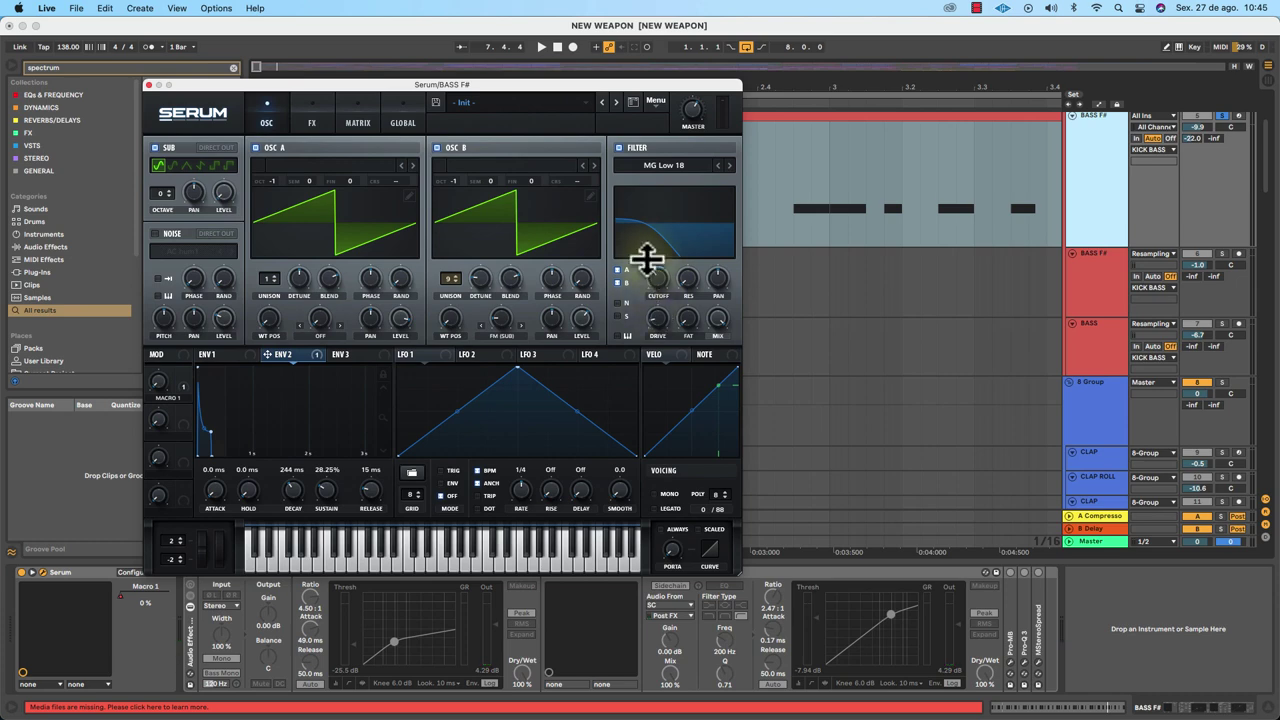
Adjust the filter cutoff to 79 Hz and vary ENV 2's cutoff modulation amount while the bass line plays.
{"action": "mouse_move", "coordinate": [660, 289]}
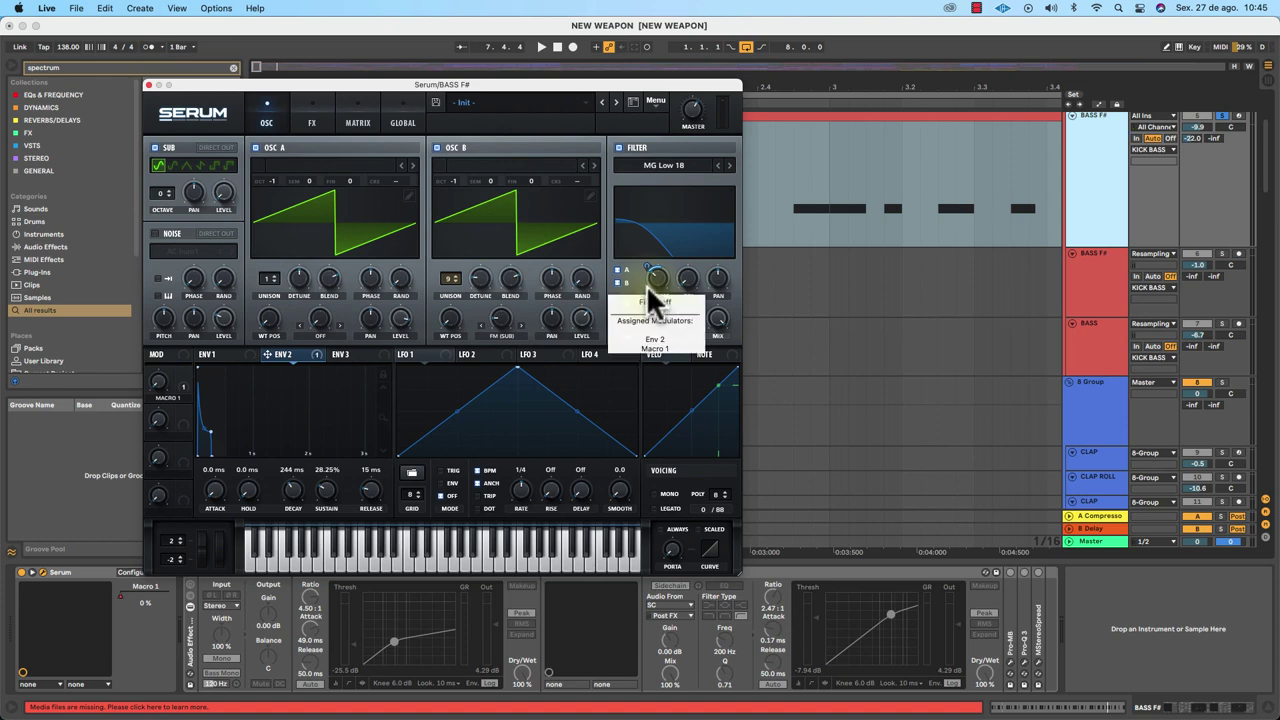
{"action": "key", "text": "space"}
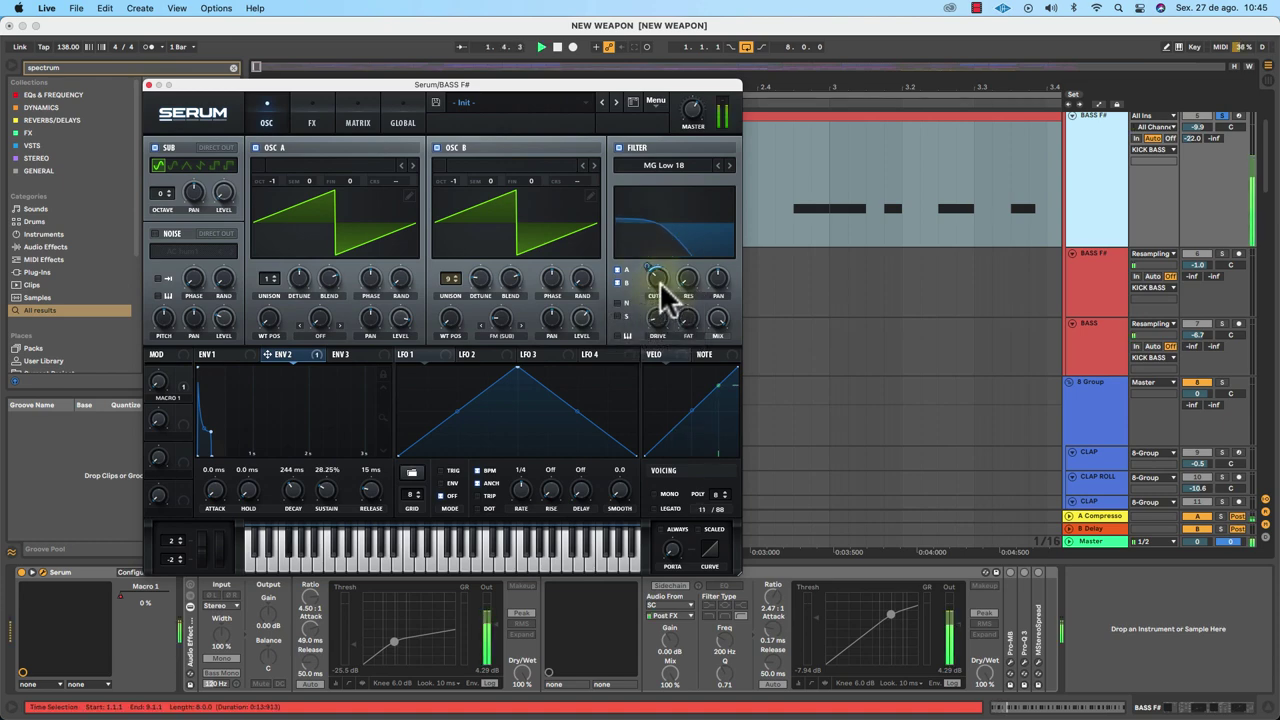
{"action": "mouse_move", "coordinate": [659, 281]}
{"action": "left_mouse_down"}
{"action": "mouse_move", "coordinate": [649, 314]}
{"action": "mouse_move", "coordinate": [654, 243]}
{"action": "mouse_move", "coordinate": [652, 258]}
{"action": "left_mouse_up"}
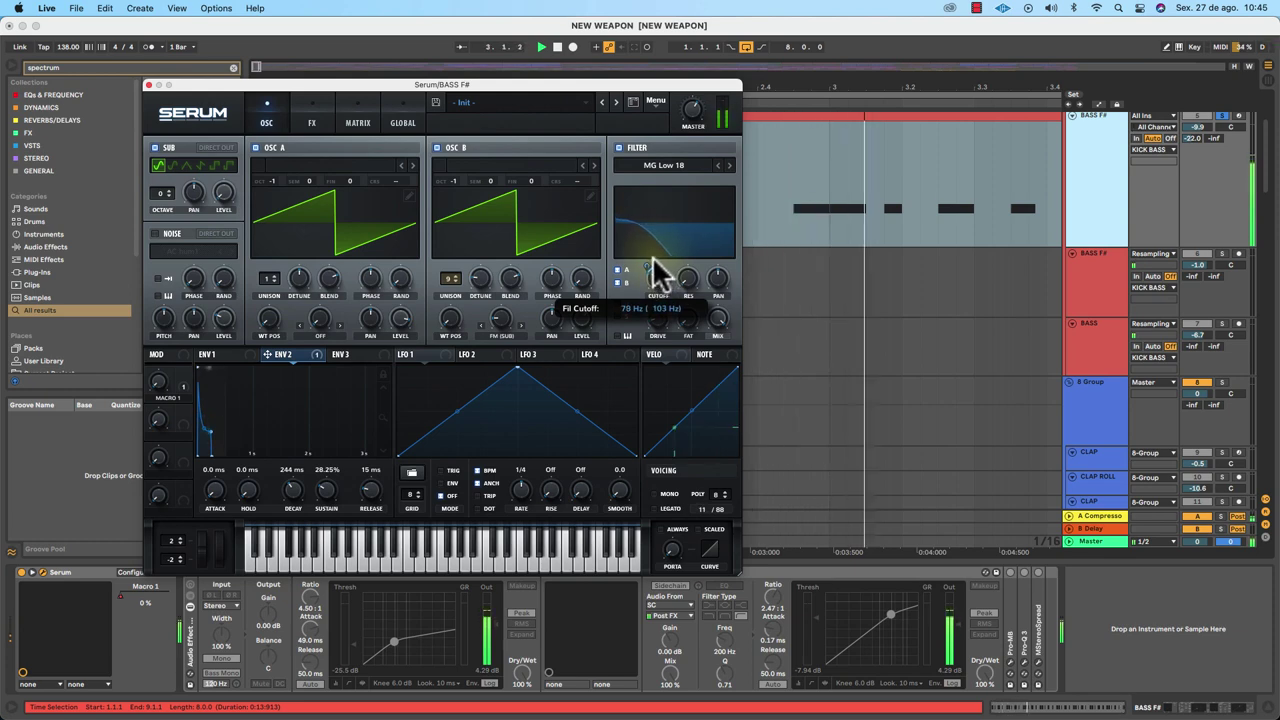
{"action": "mouse_move", "coordinate": [644, 268]}
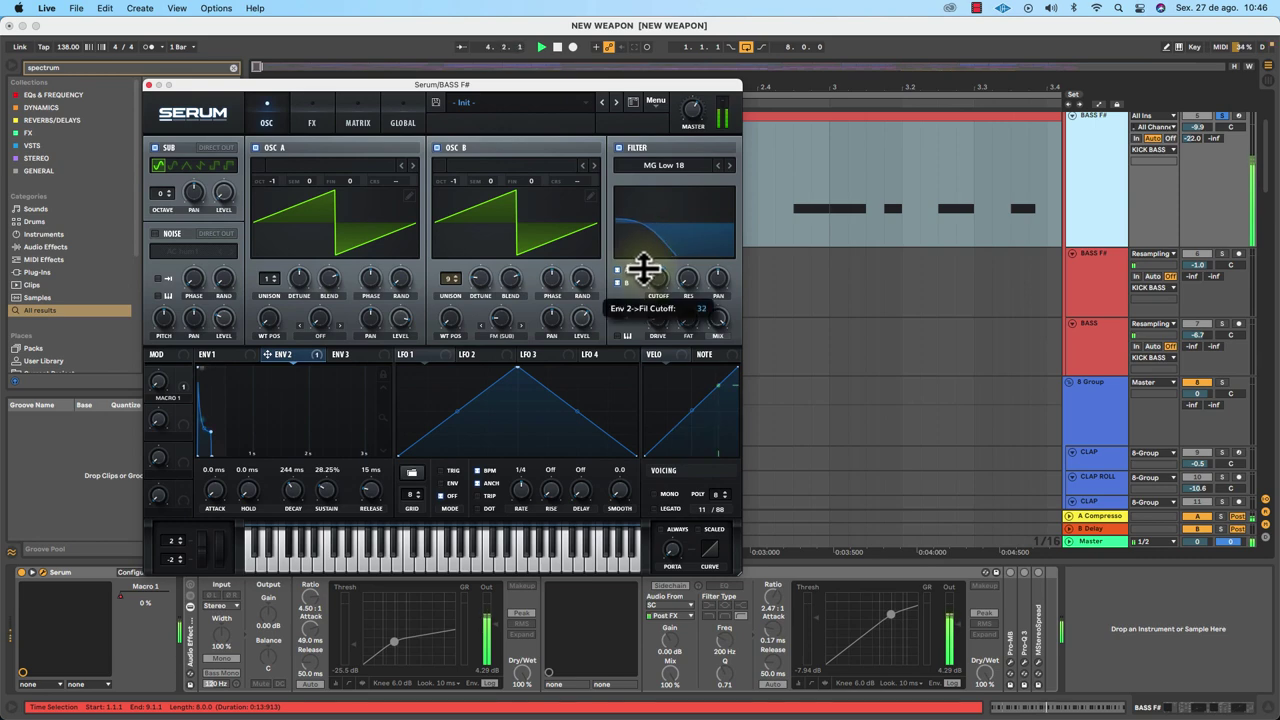
{"action": "scroll", "coordinate": [644, 268], "scroll_direction": "up", "scroll_amount": 2}
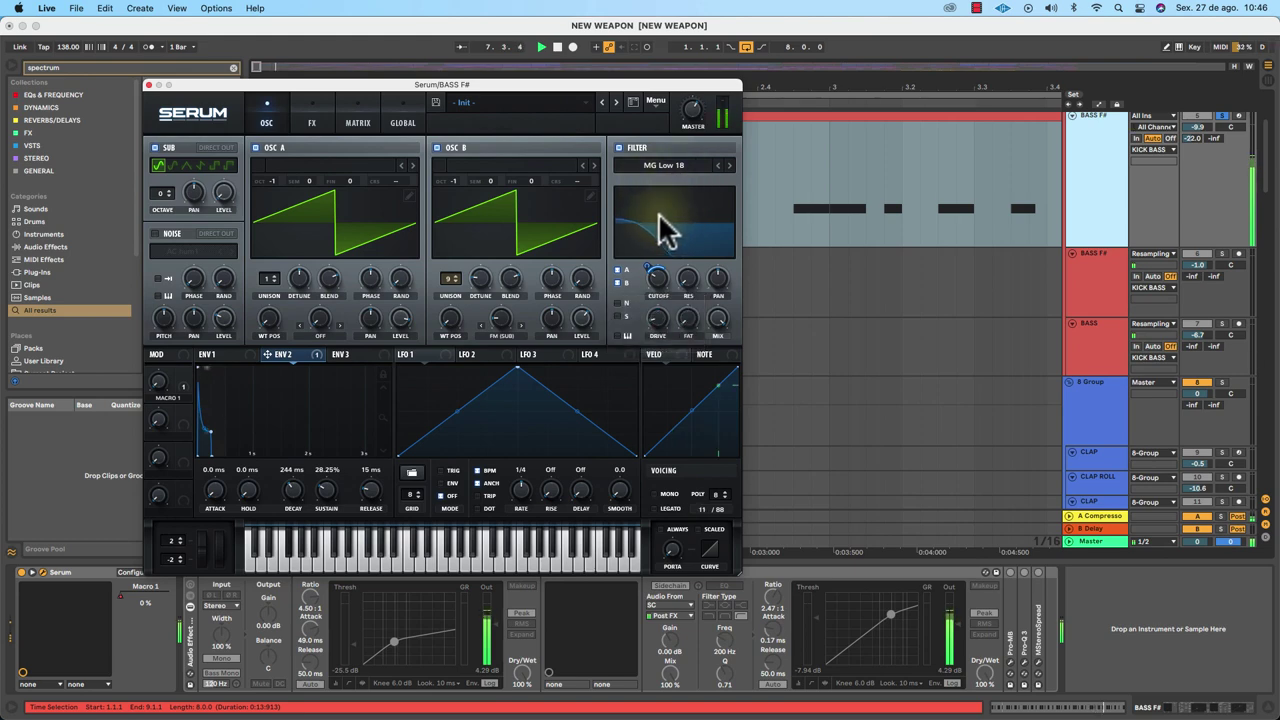
Compare the MG Low 24 and MG Low 18 filter types by ear, keeping MG Low 18 and stopping playback.
{"action": "left_click", "coordinate": [728, 166]}
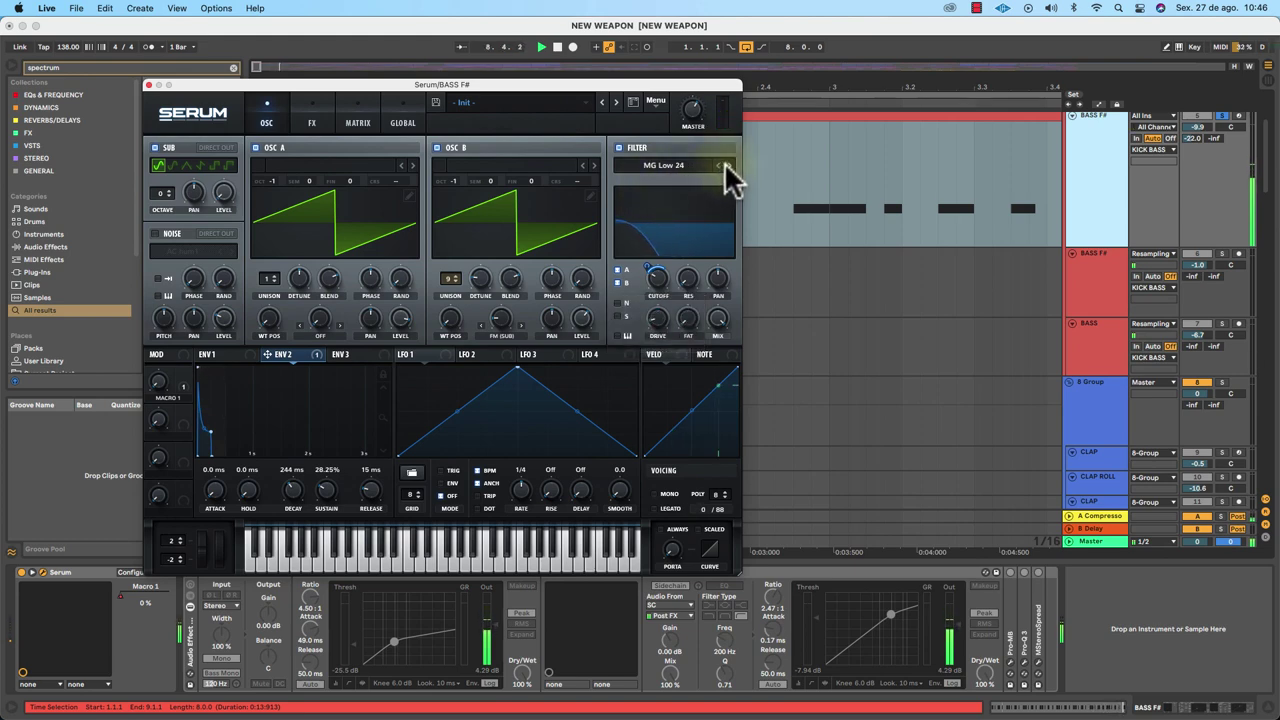
{"action": "left_click", "coordinate": [716, 166]}
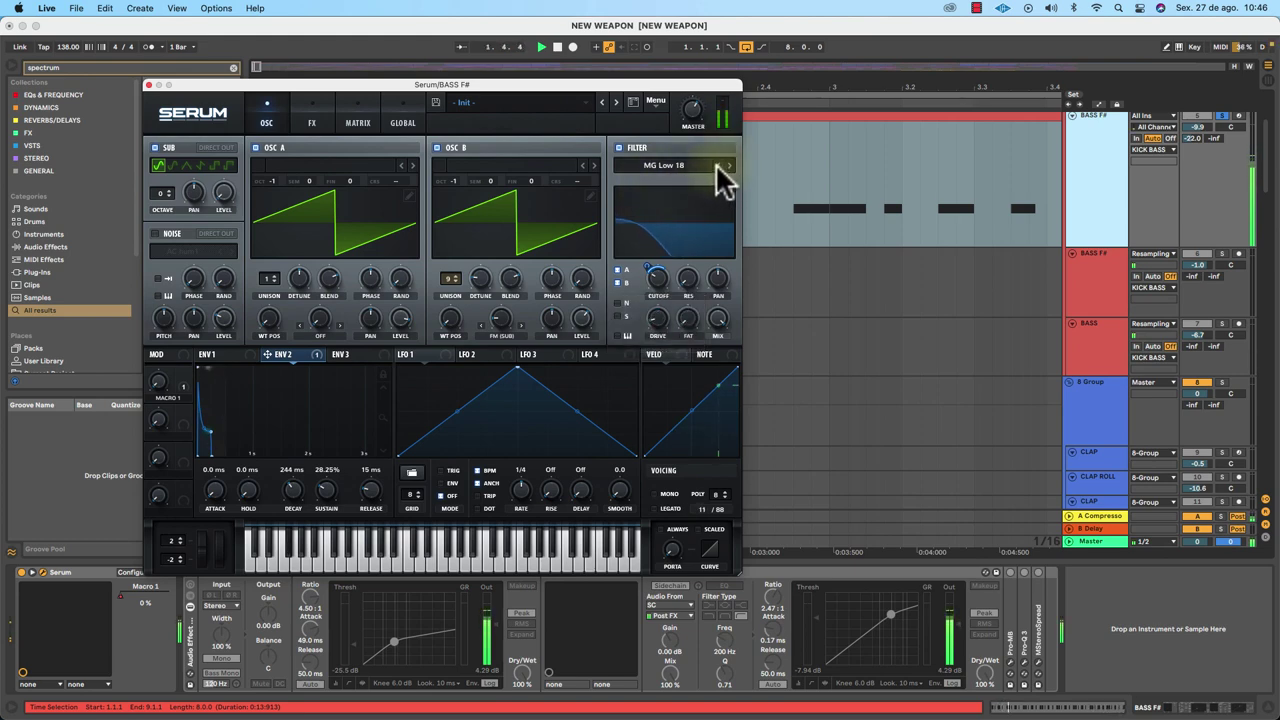
{"action": "left_click", "coordinate": [729, 166]}
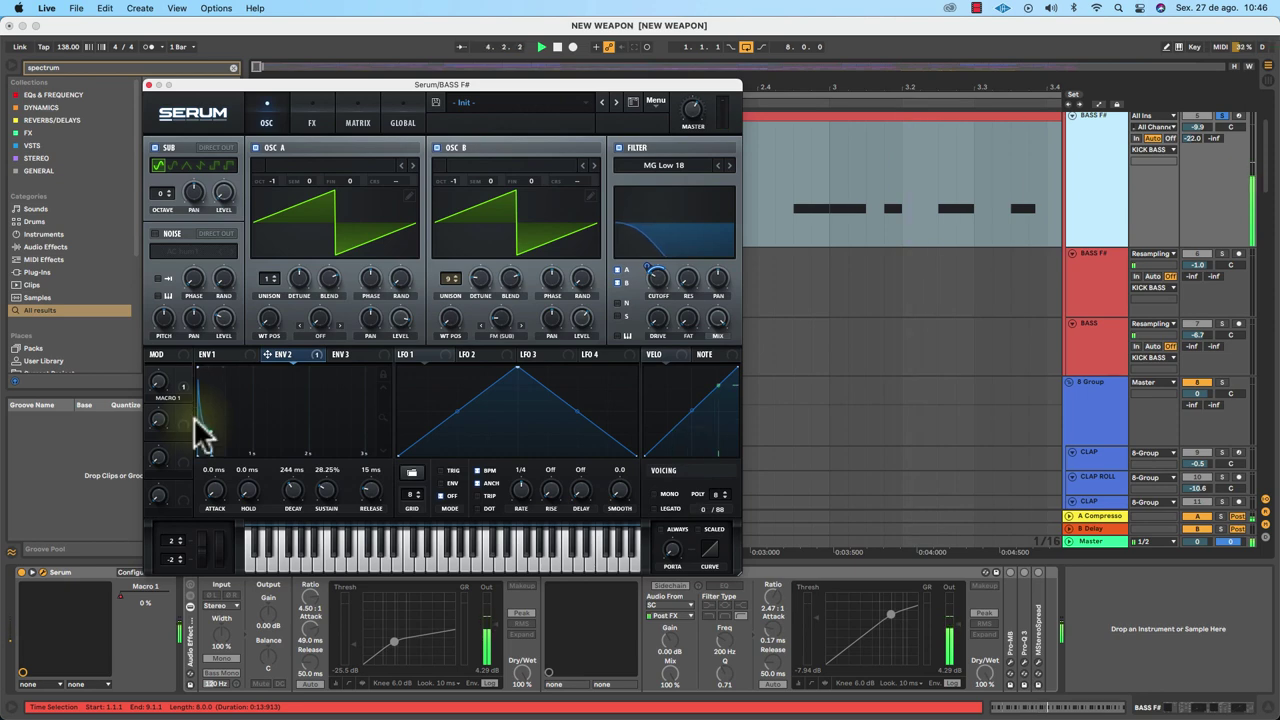
{"action": "key", "text": "space"}
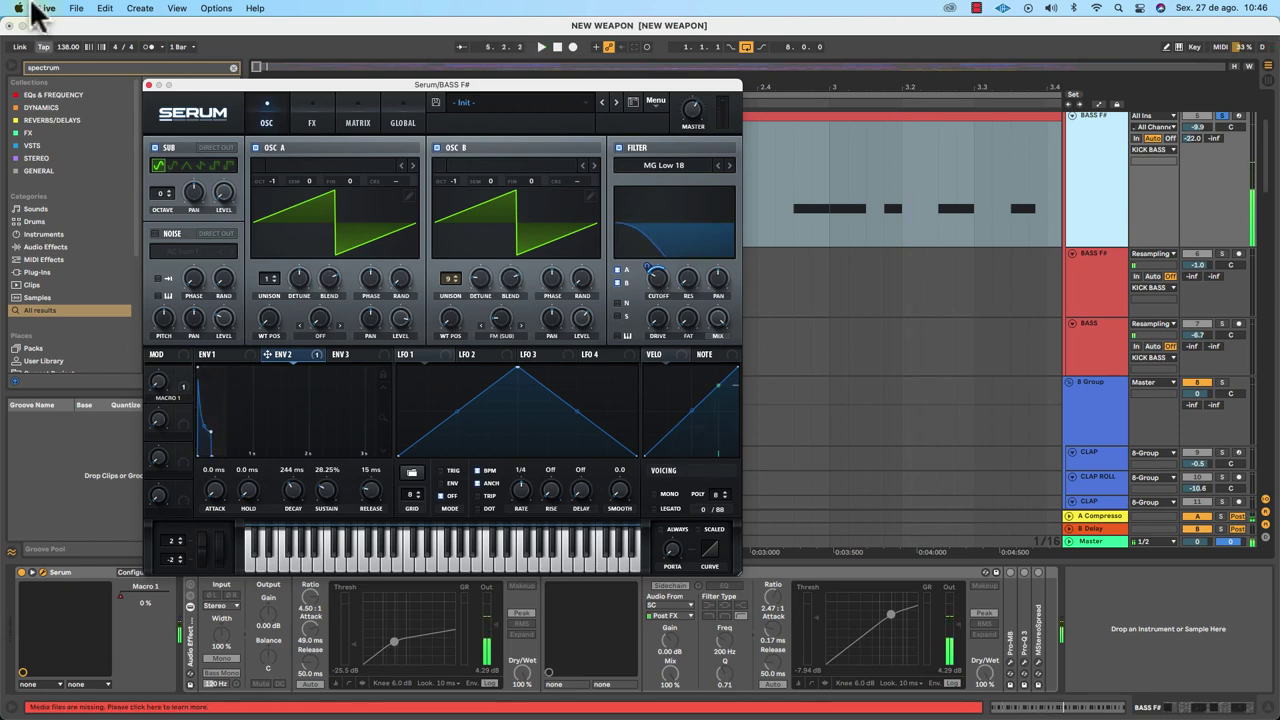
Close Serum, activate the audio effect rack with its Utility set to Mono, and play the bass line.
{"action": "left_click", "coordinate": [150, 85]}
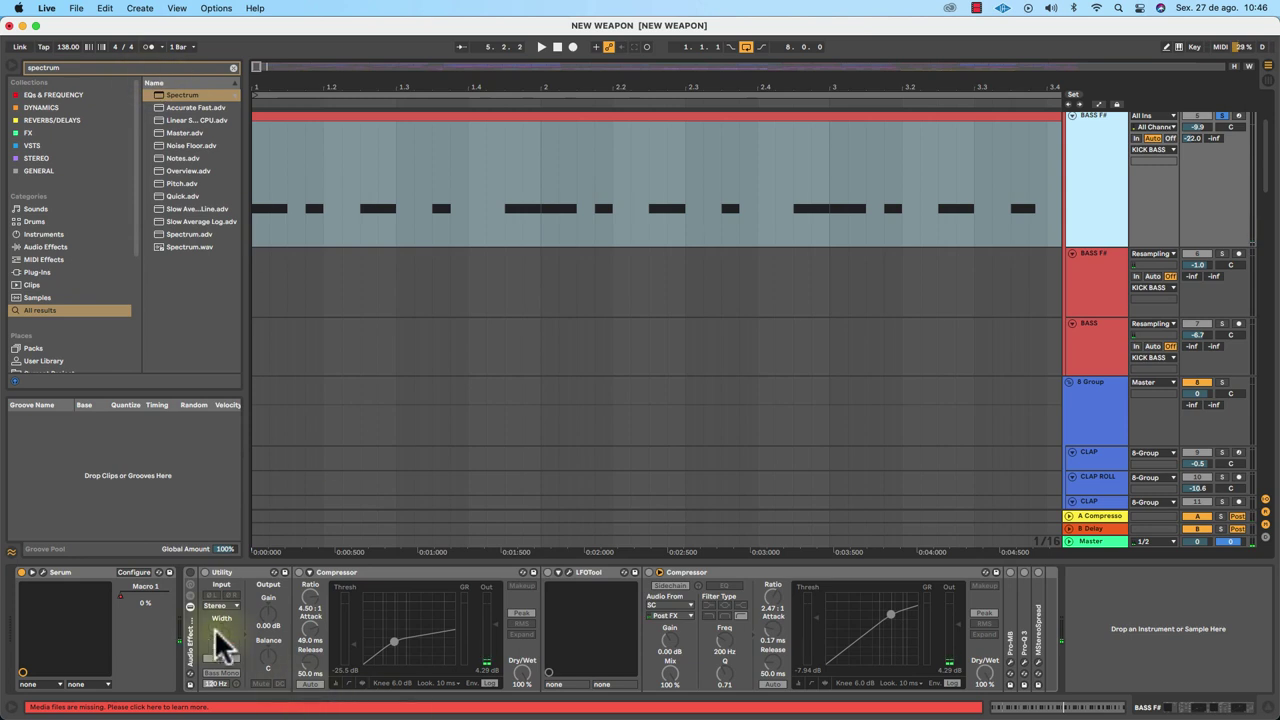
{"action": "left_click", "coordinate": [225, 572]}
{"action": "left_click", "coordinate": [205, 572]}
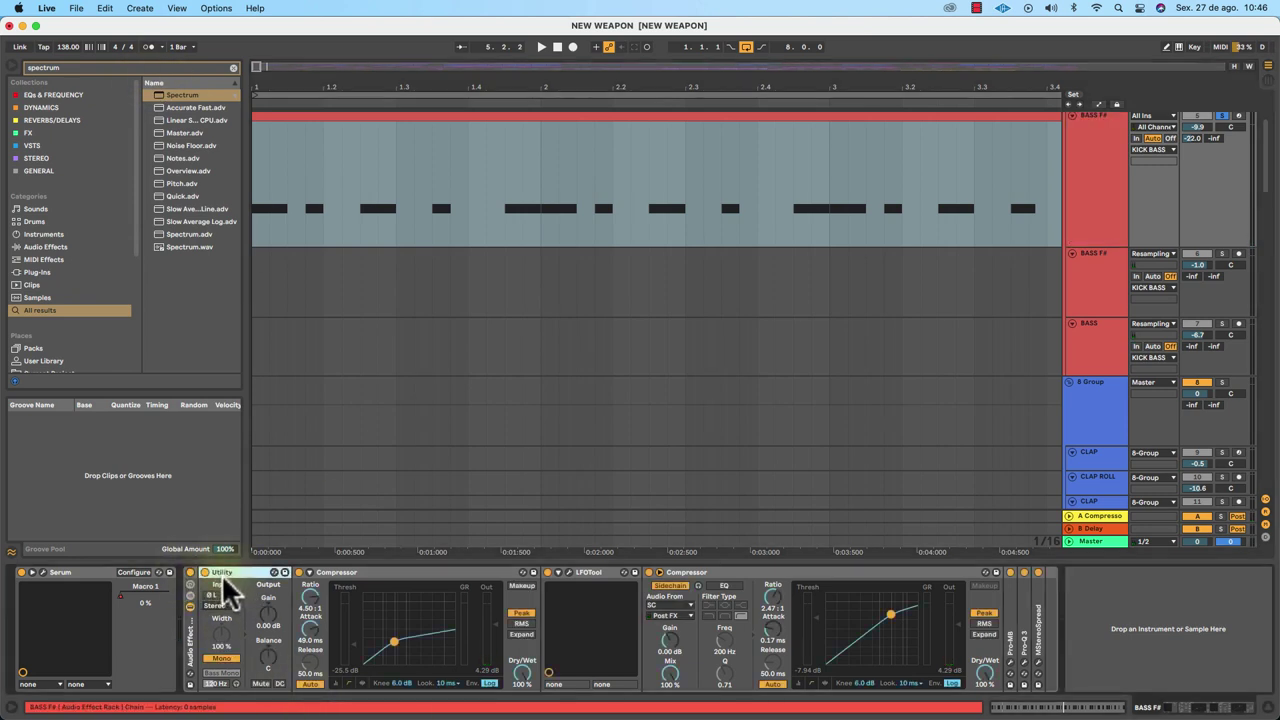
{"action": "left_click", "coordinate": [221, 658]}
{"action": "key", "text": "space"}
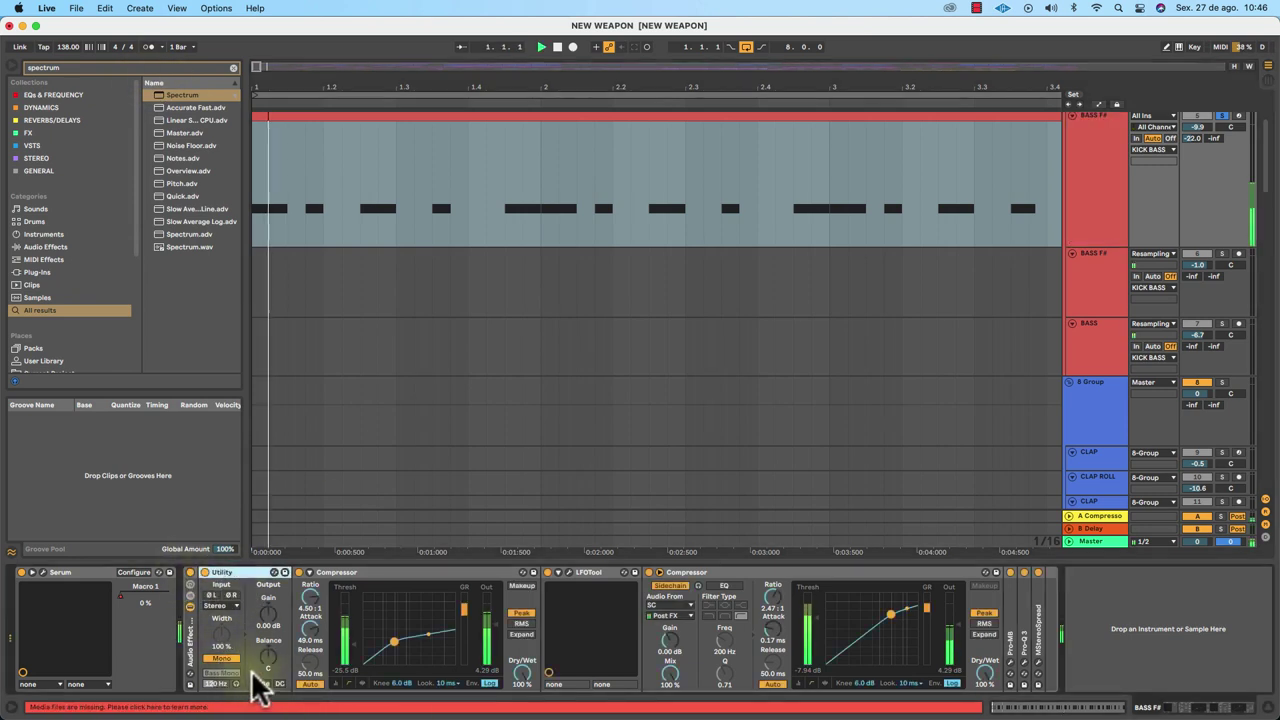
Turn off both Compressors, LFOTool, Pro-MB, Pro-Q 3 and MStereoSpread, leaving only Utility active in the rack.
{"action": "left_click", "coordinate": [299, 572]}
{"action": "left_click", "coordinate": [547, 572]}
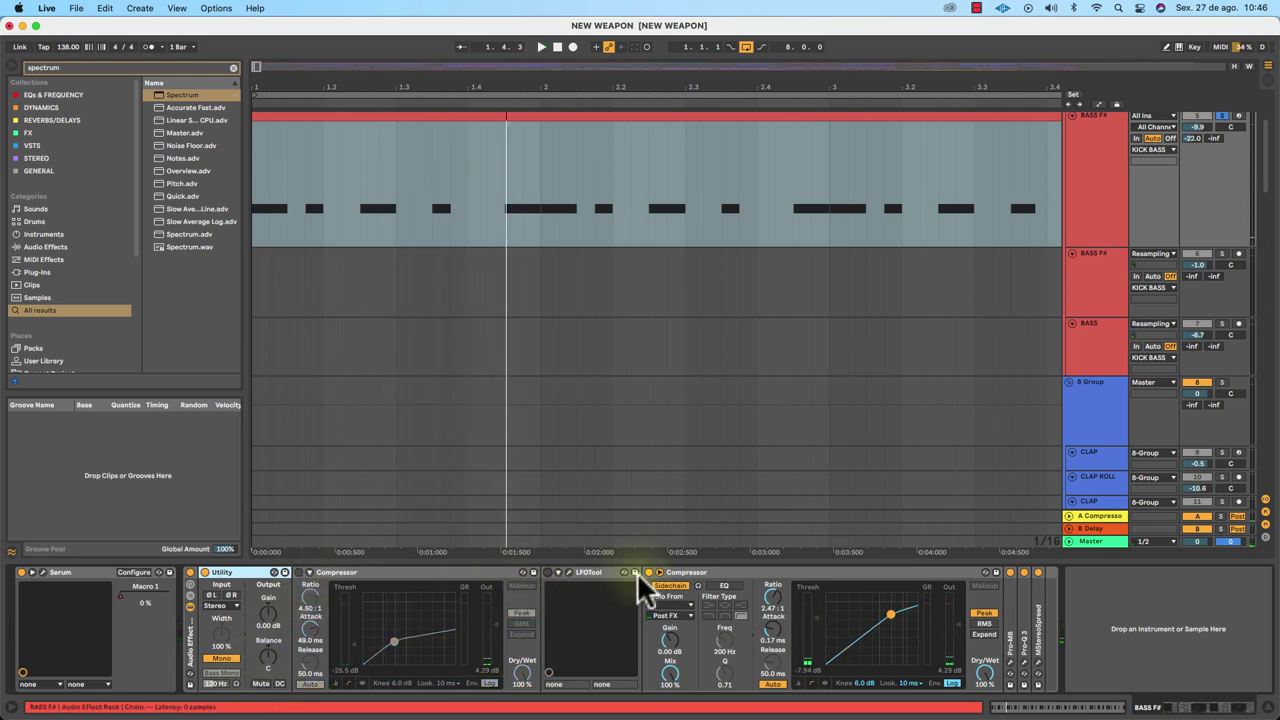
{"action": "left_click", "coordinate": [650, 572]}
{"action": "left_click", "coordinate": [1010, 572]}
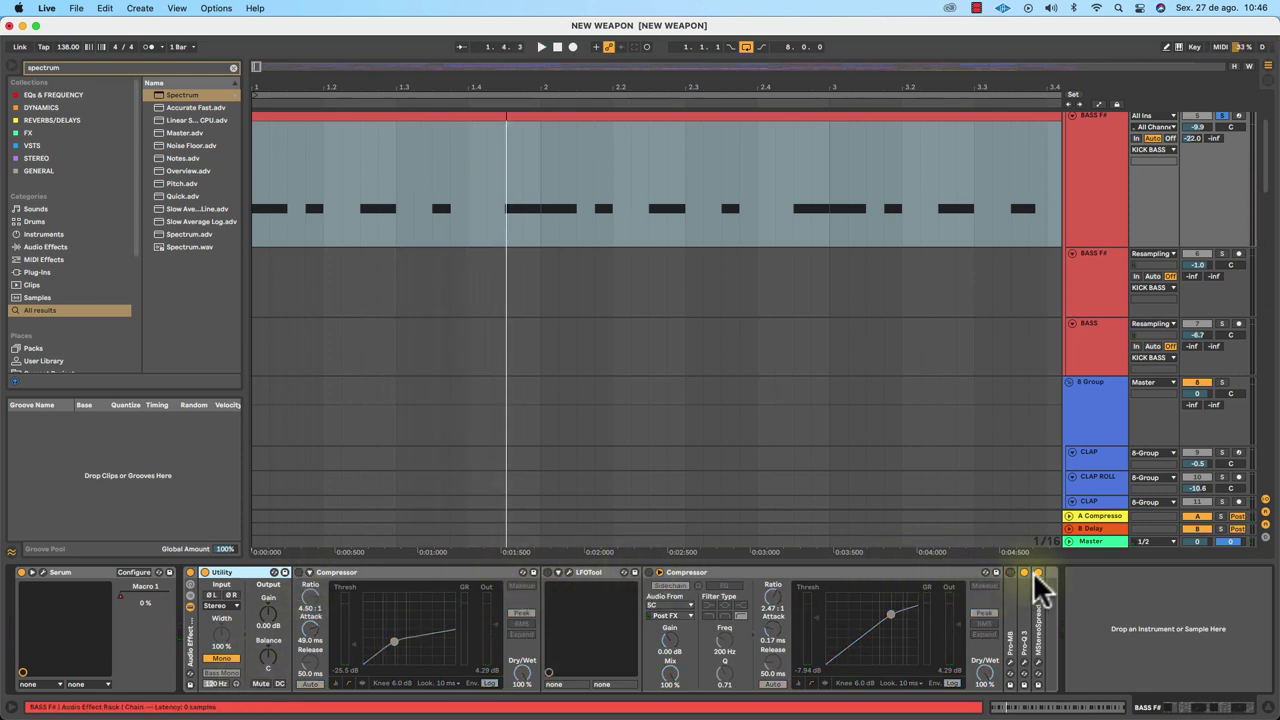
{"action": "left_click", "coordinate": [1038, 574]}
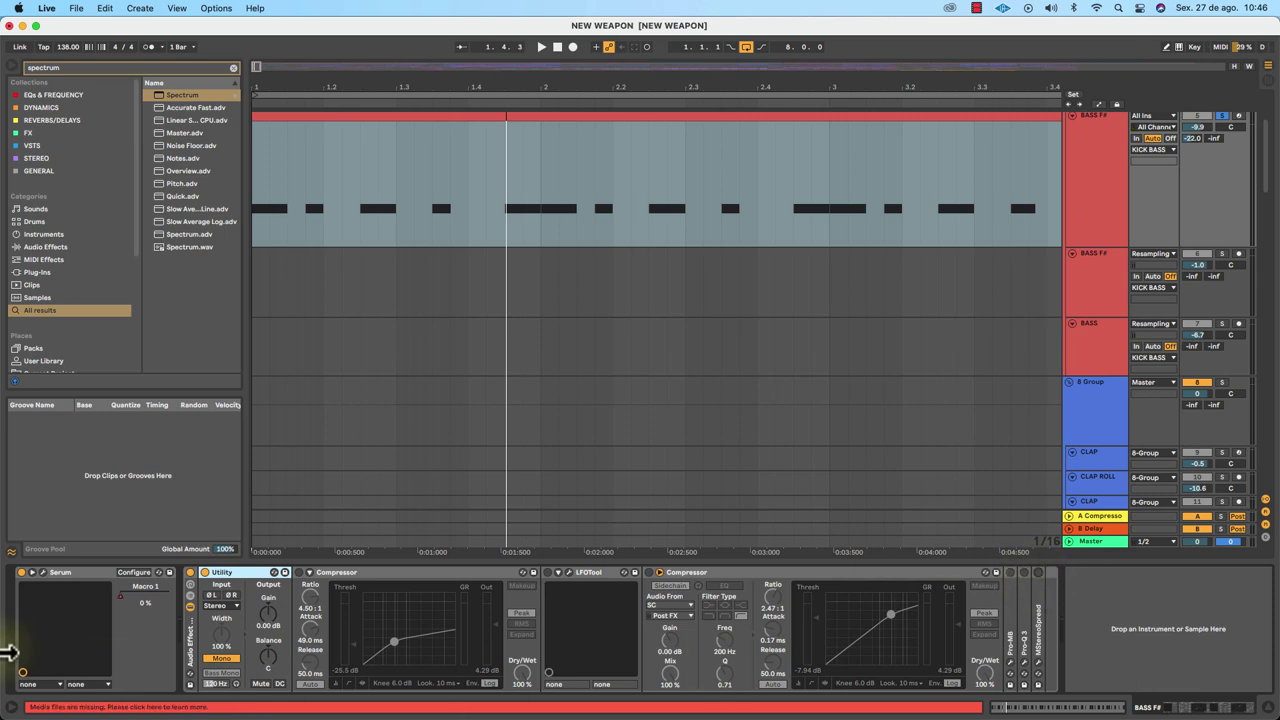
Reopen Serum and fine-tune ENV 2's modulation amount on the filter cutoff while listening to the mono bass.
{"action": "key", "text": "space"}
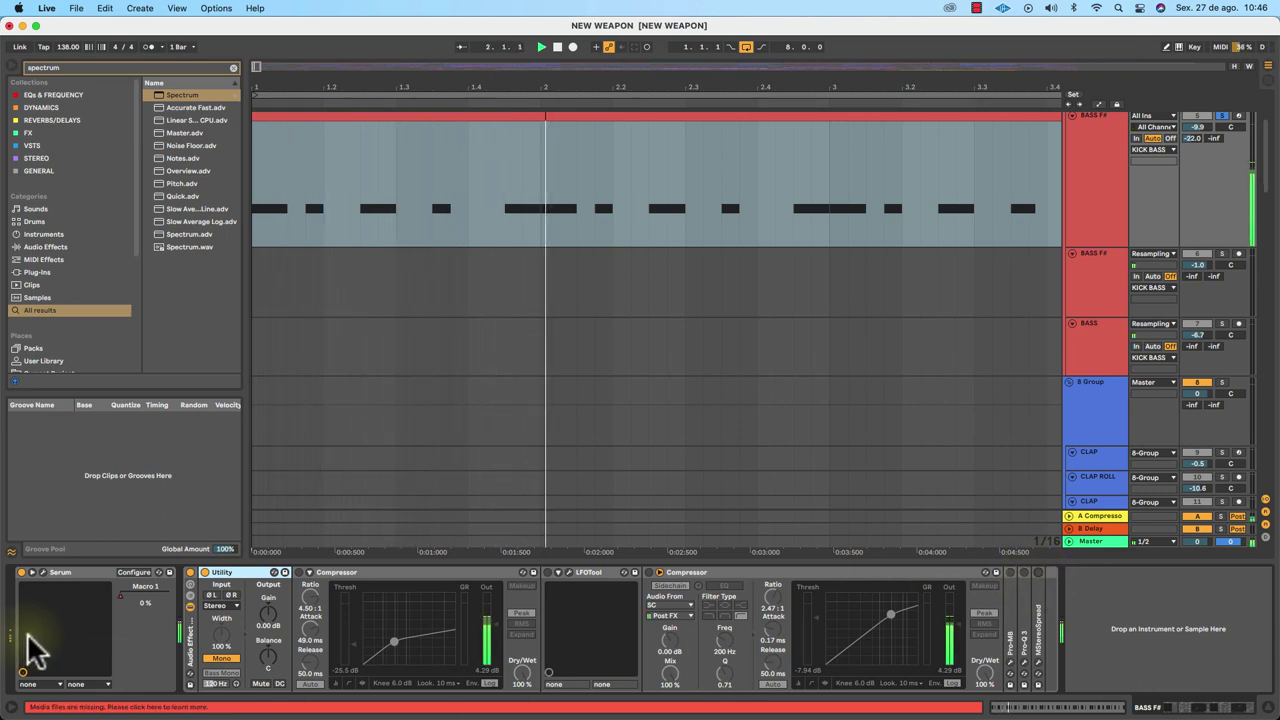
{"action": "left_click", "coordinate": [40, 573]}
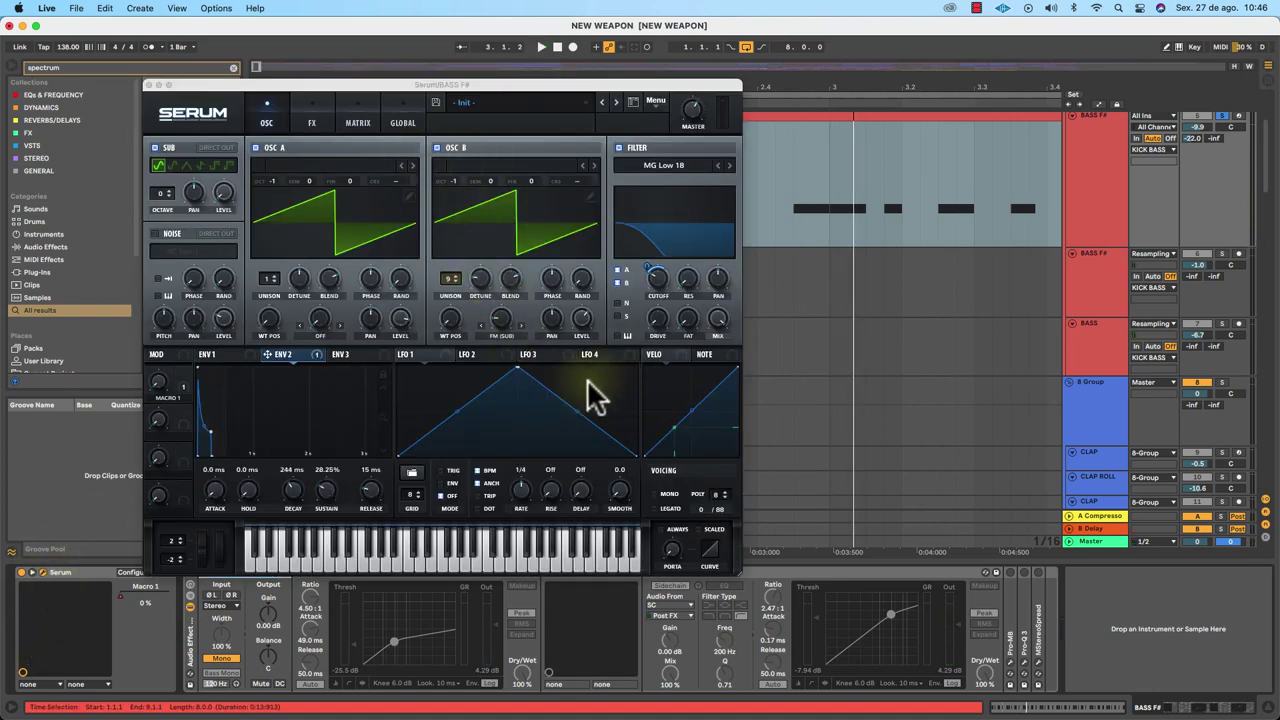
{"action": "key", "text": "space"}
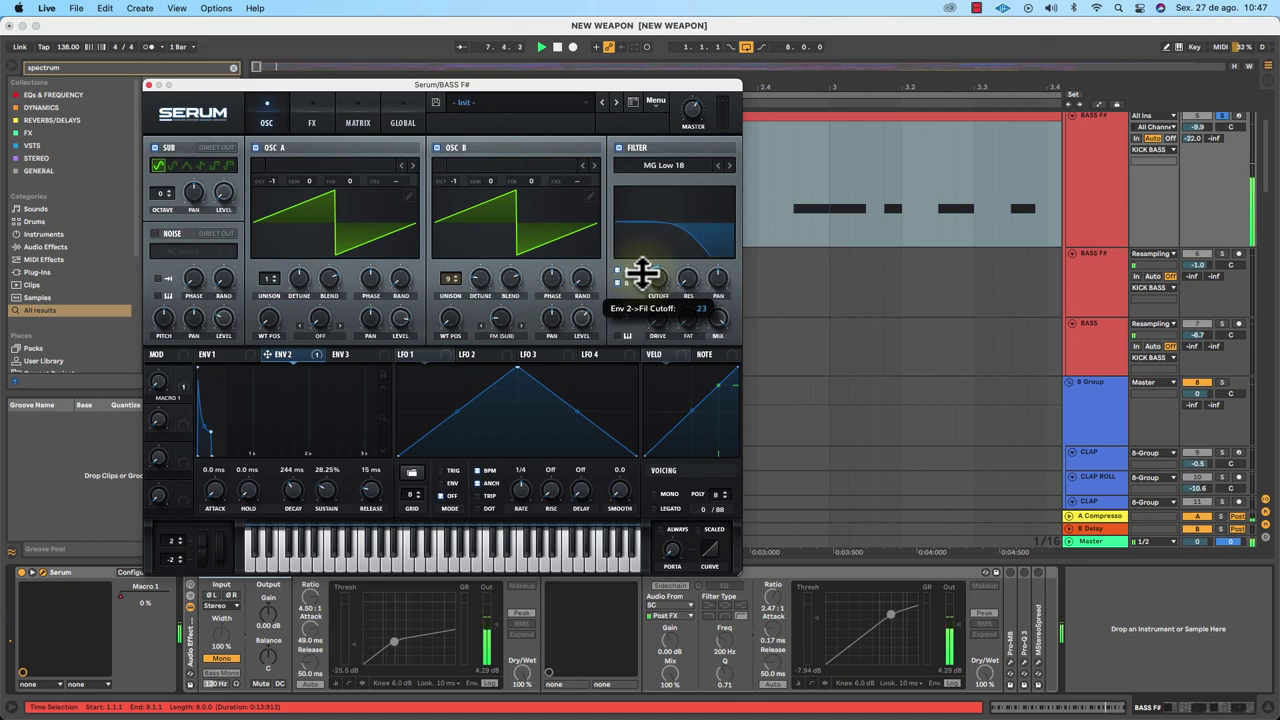
{"action": "left_click_drag", "start_coordinate": [642, 274], "coordinate": [642, 272]}
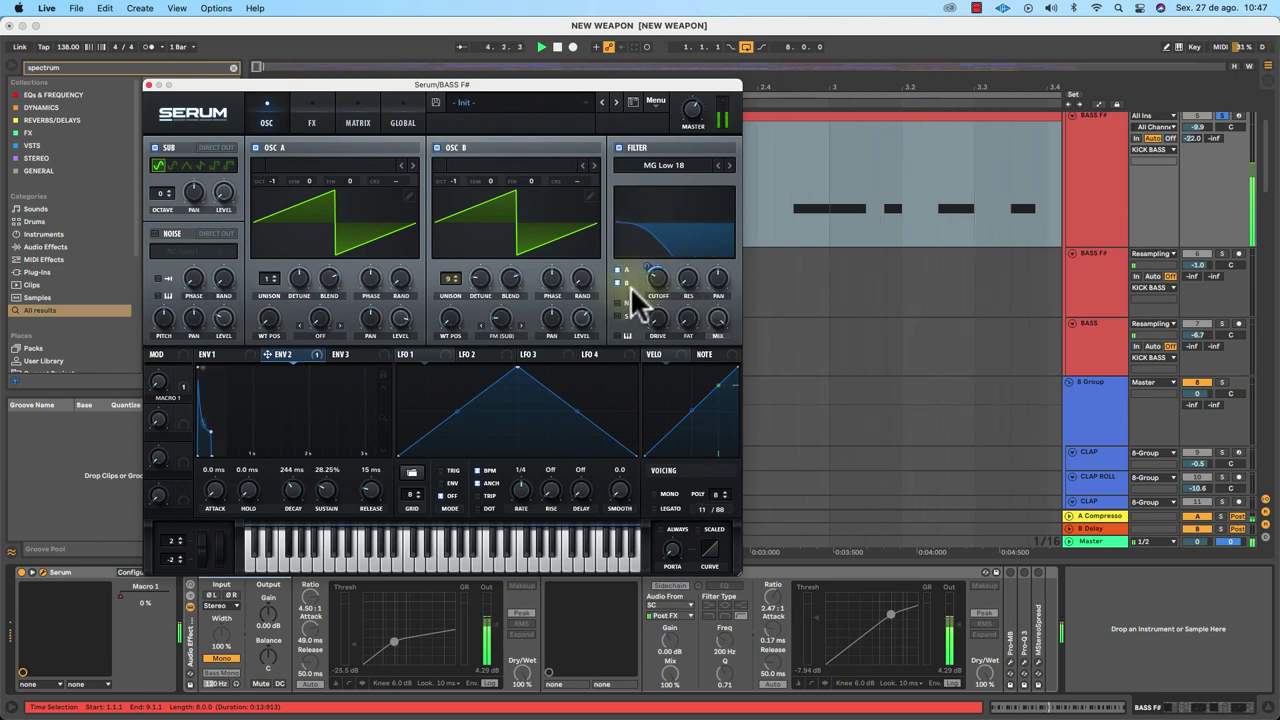
{"action": "mouse_move", "coordinate": [652, 272]}
{"action": "left_mouse_down"}
{"action": "mouse_move", "coordinate": [653, 250]}
{"action": "mouse_move", "coordinate": [641, 258]}
{"action": "left_mouse_up"}
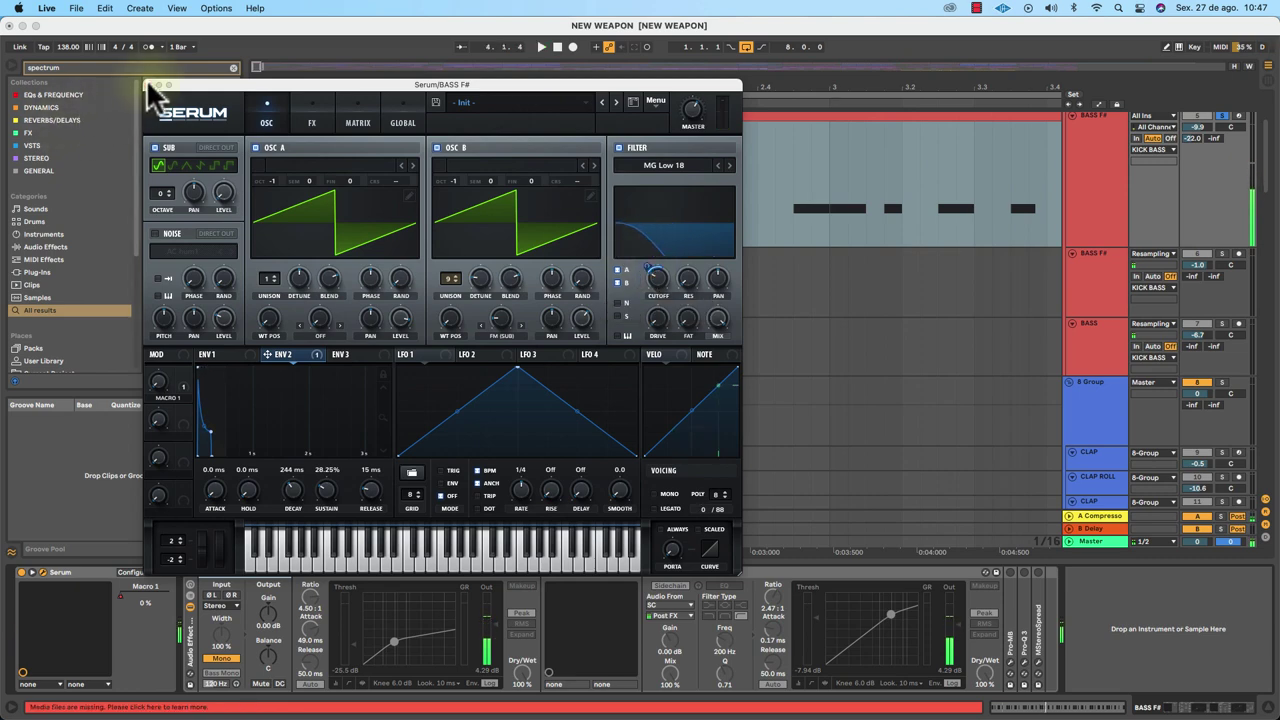
Close Serum and turn on the first Compressor after Utility in the bass effect rack.
{"action": "left_click", "coordinate": [148, 85]}
{"action": "left_click", "coordinate": [298, 572]}
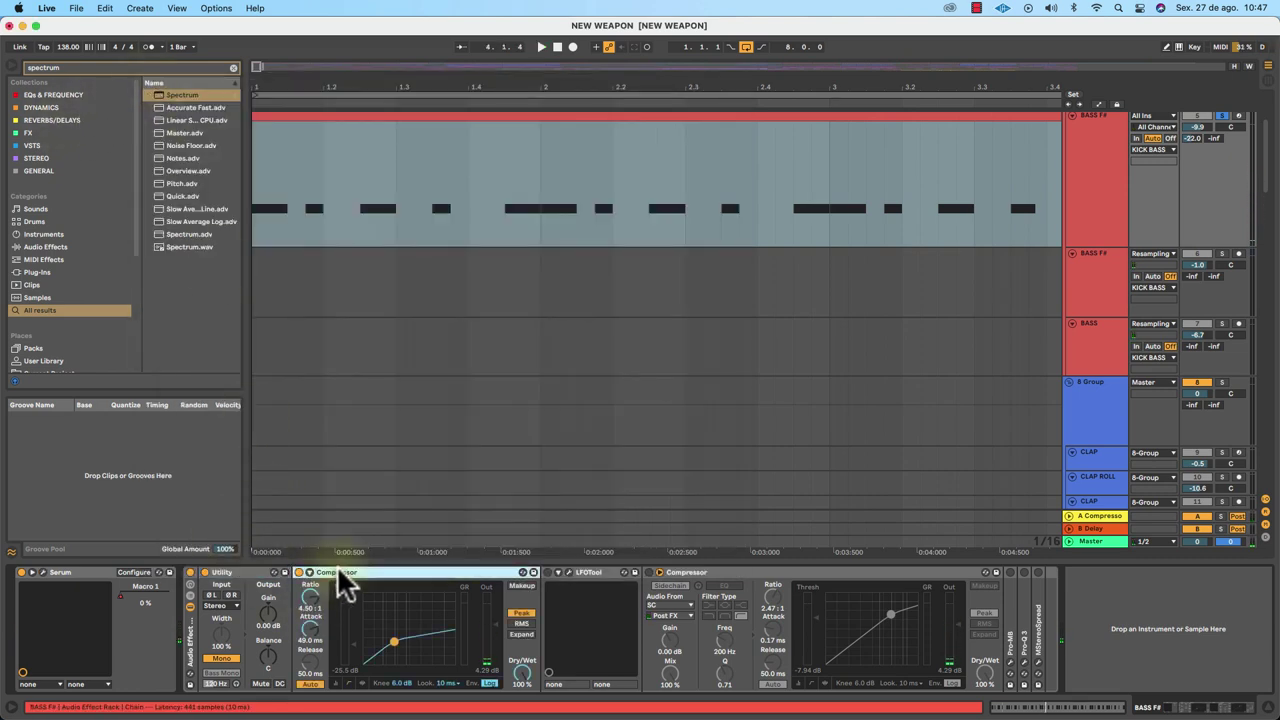
Play the bass line through the first Compressor and inspect its sidechain section before stopping playback.
{"action": "key", "text": "space"}
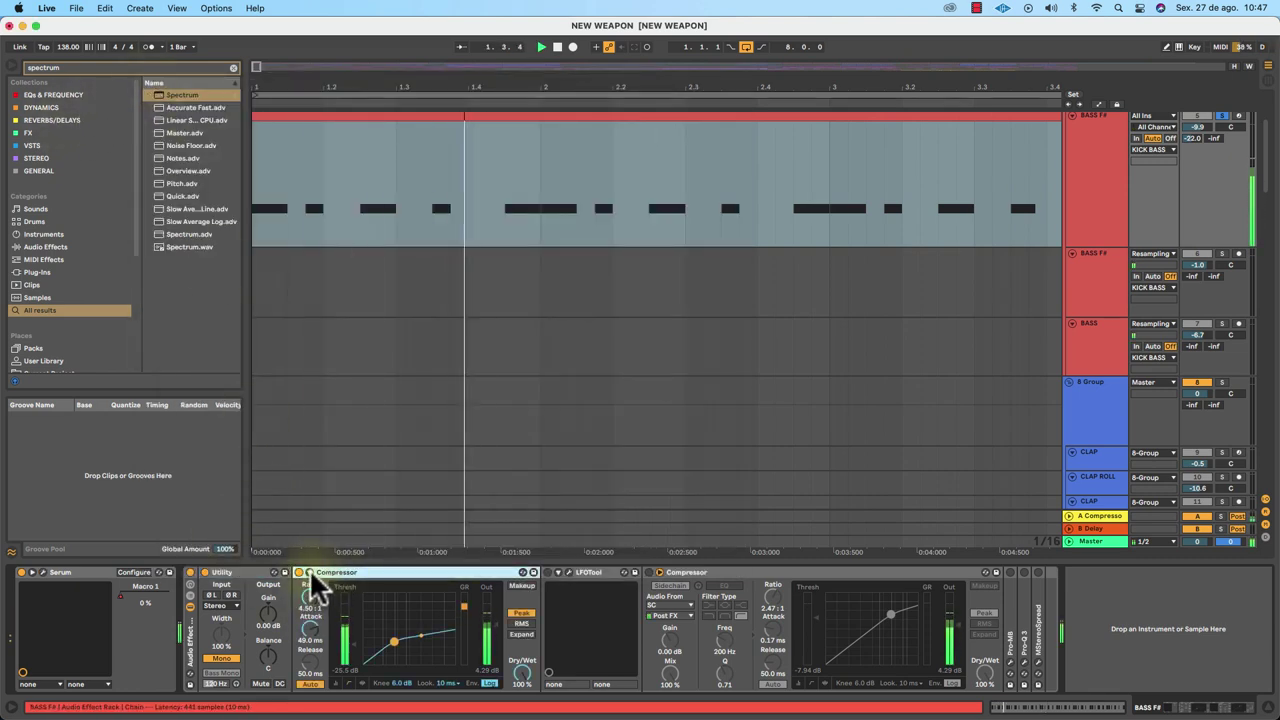
{"action": "left_click", "coordinate": [309, 568]}
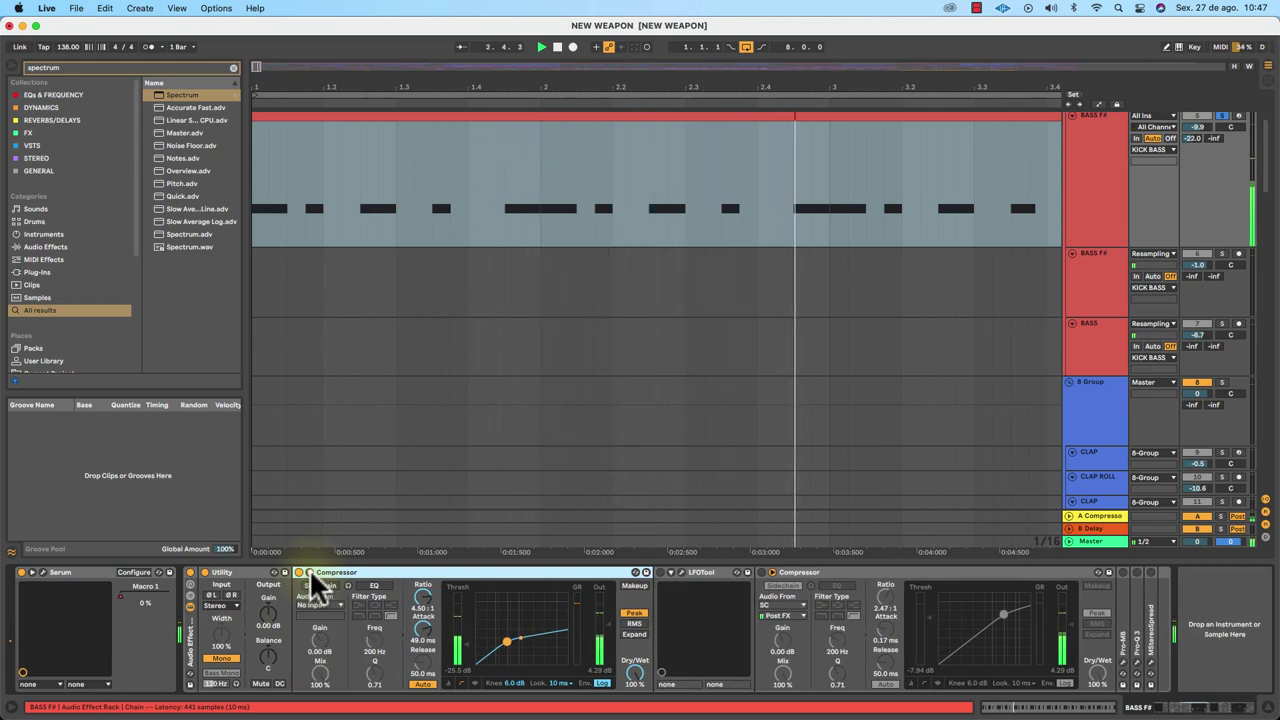
{"action": "left_click", "coordinate": [309, 568]}
{"action": "key", "text": "space"}
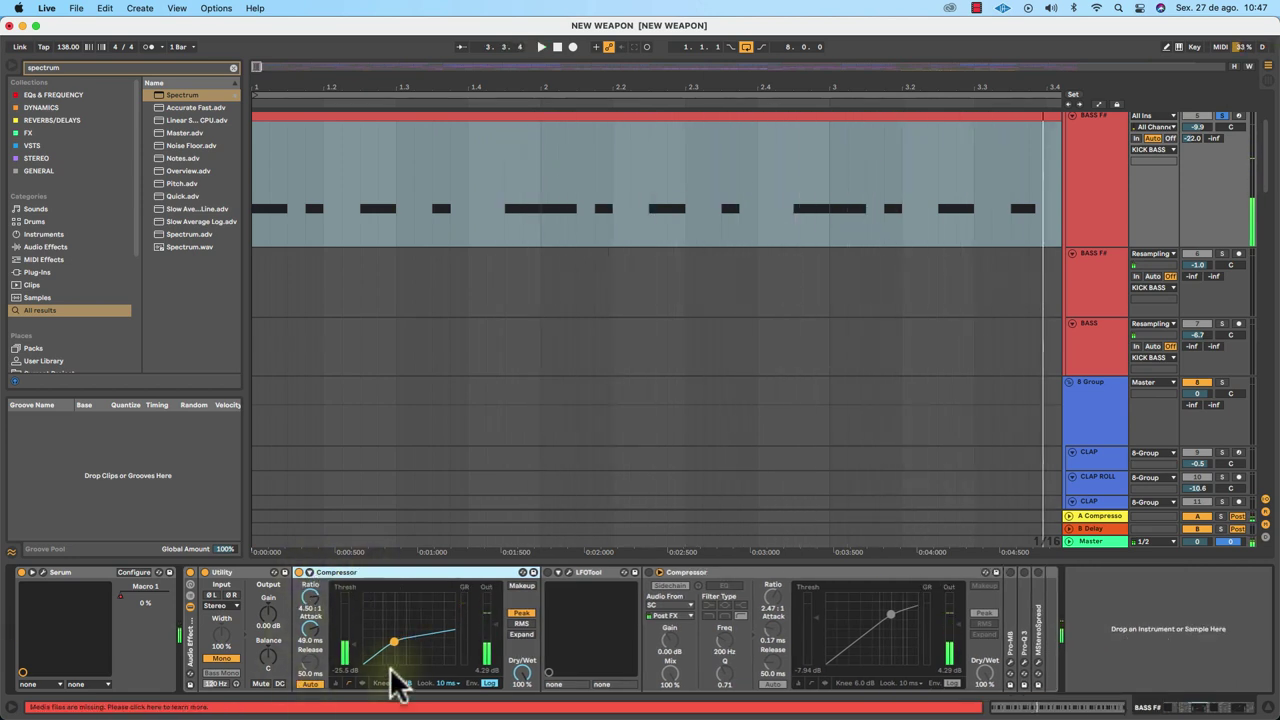
Move the SC-sidechained Compressor directly after Utility, turn it on, and turn off the other Compressor.
{"action": "left_click", "coordinate": [691, 571]}
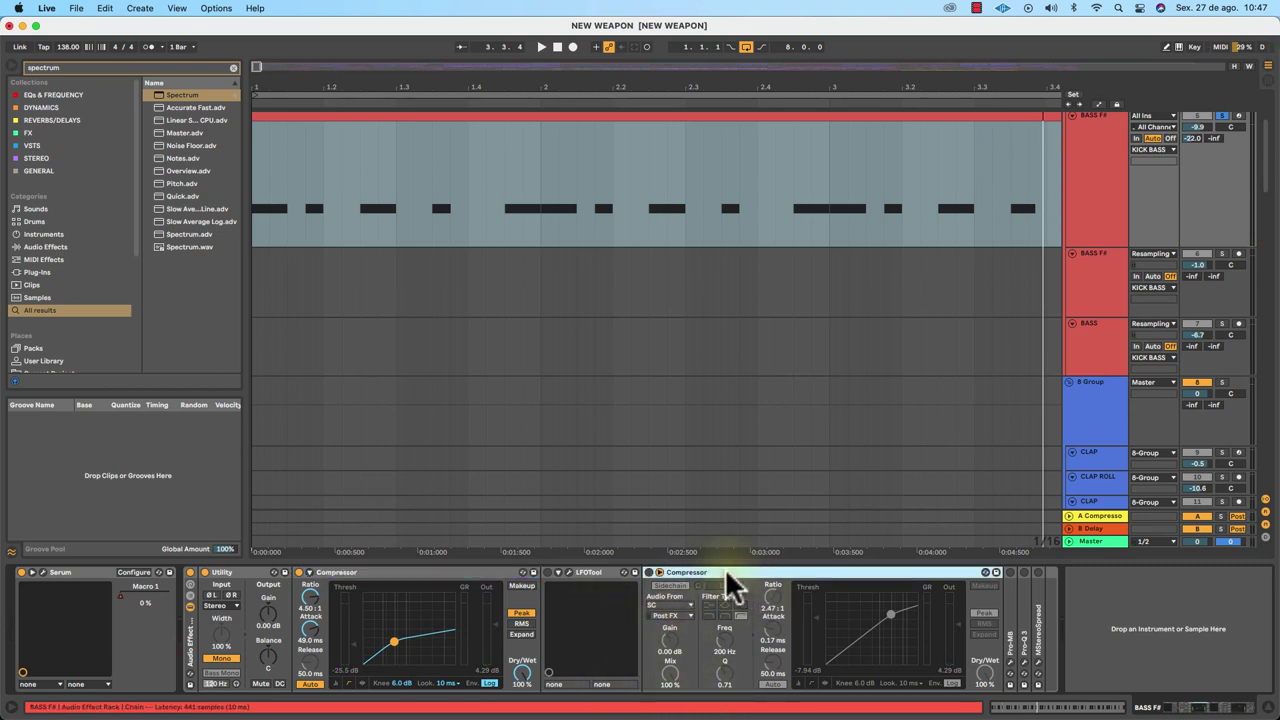
{"action": "mouse_move", "coordinate": [727, 570]}
{"action": "left_mouse_down"}
{"action": "mouse_move", "coordinate": [437, 593]}
{"action": "mouse_move", "coordinate": [305, 580]}
{"action": "mouse_move", "coordinate": [352, 643]}
{"action": "mouse_move", "coordinate": [355, 630]}
{"action": "left_mouse_up"}
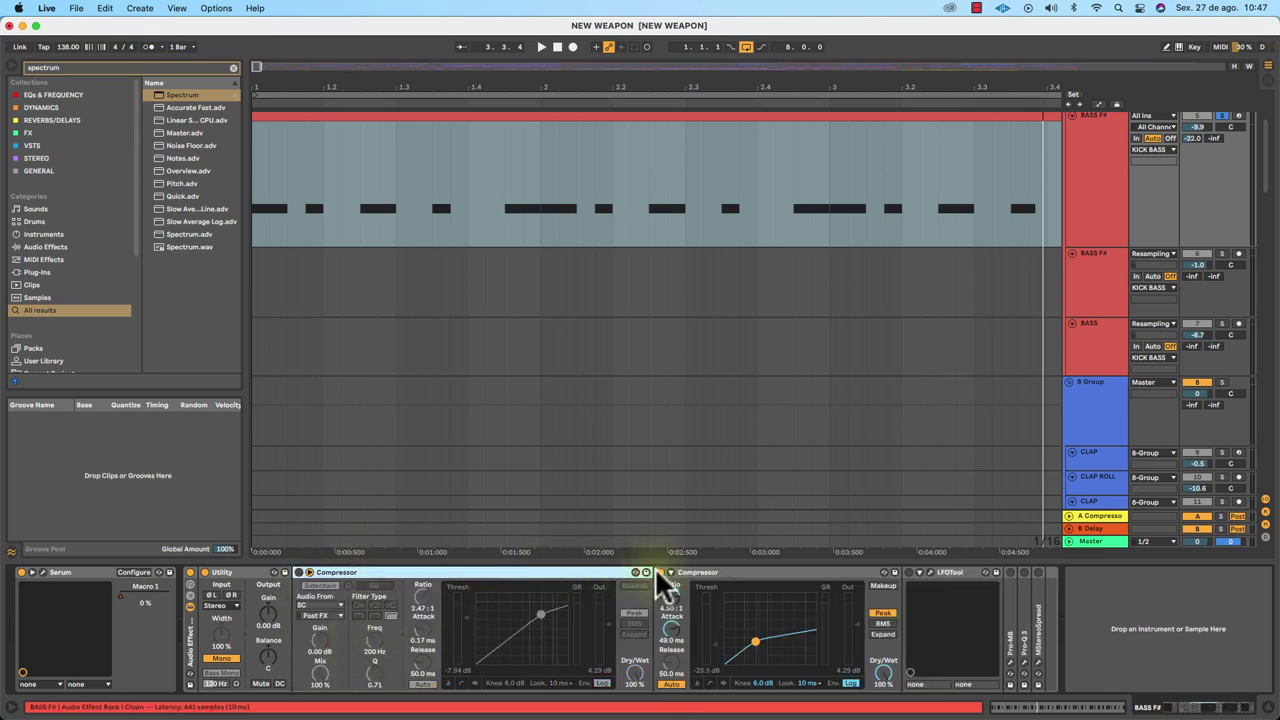
{"action": "left_click", "coordinate": [657, 571]}
{"action": "left_click", "coordinate": [297, 572]}
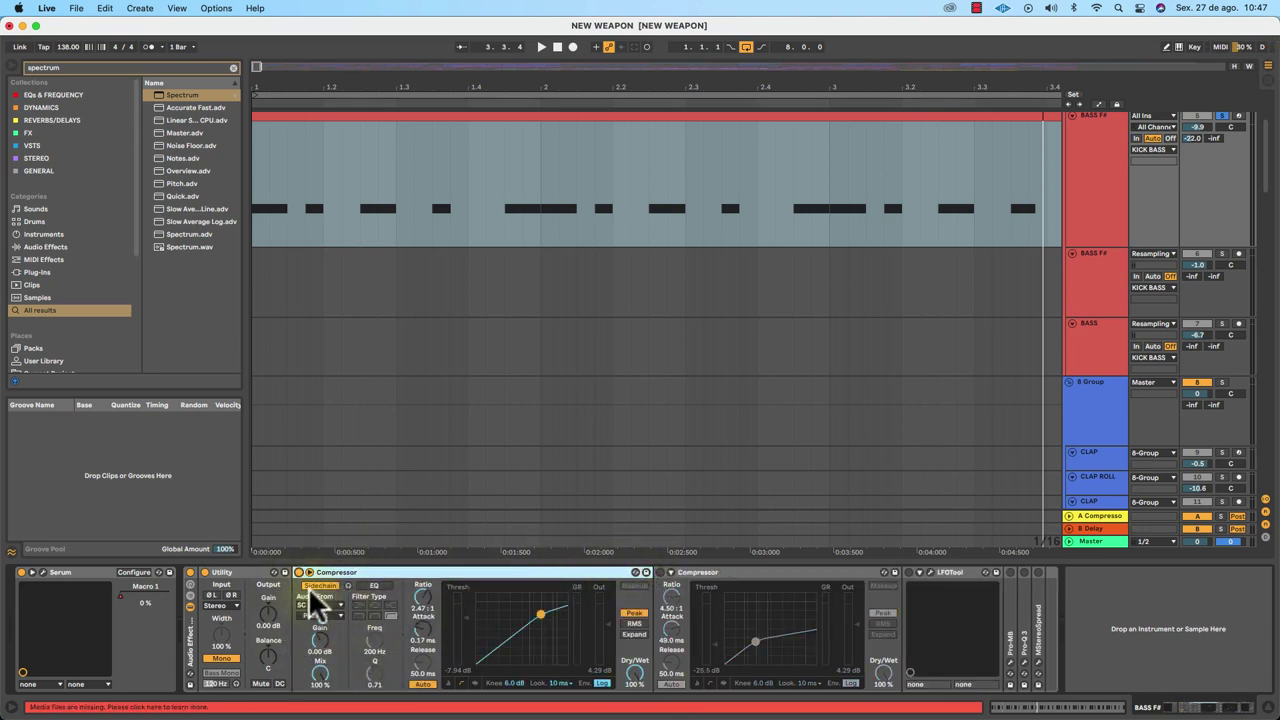
Check the Compressor's sidechain source list and the SC track's output options, including Sends Only.
{"action": "left_click", "coordinate": [308, 606]}
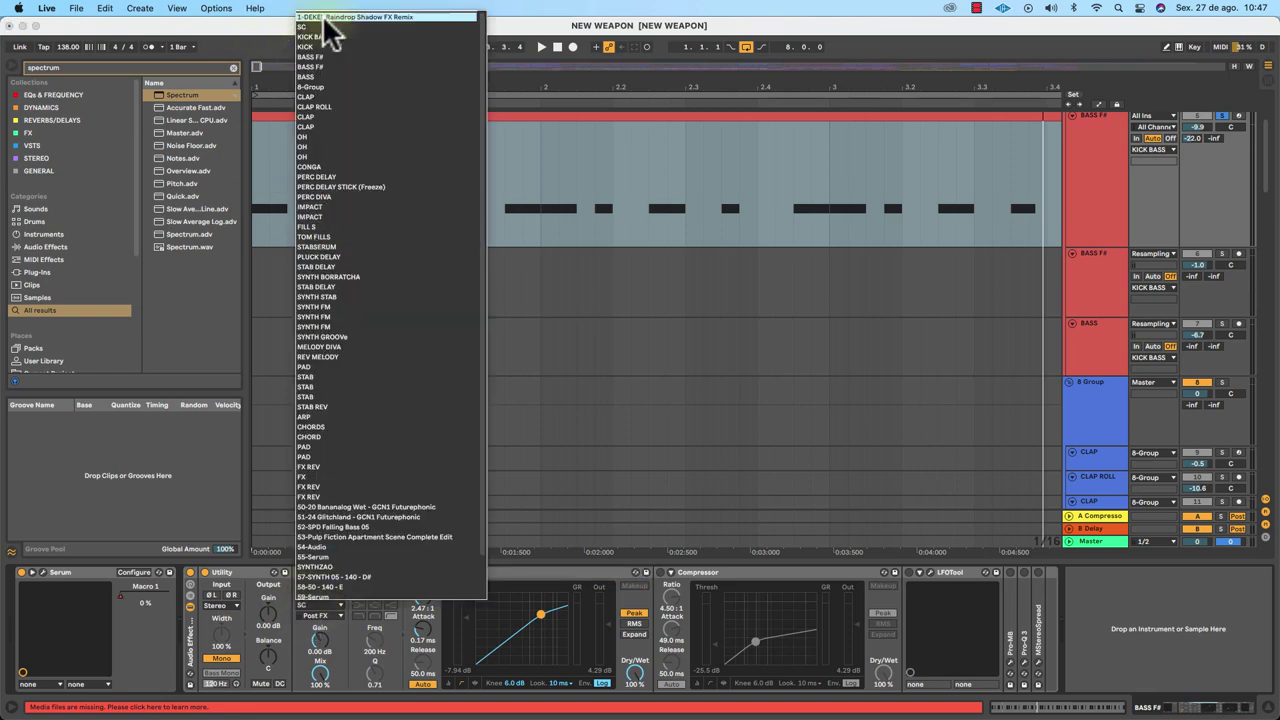
{"action": "left_click", "coordinate": [1111, 170]}
{"action": "scroll", "coordinate": [1005, 205], "scroll_direction": "up", "scroll_amount": 3}
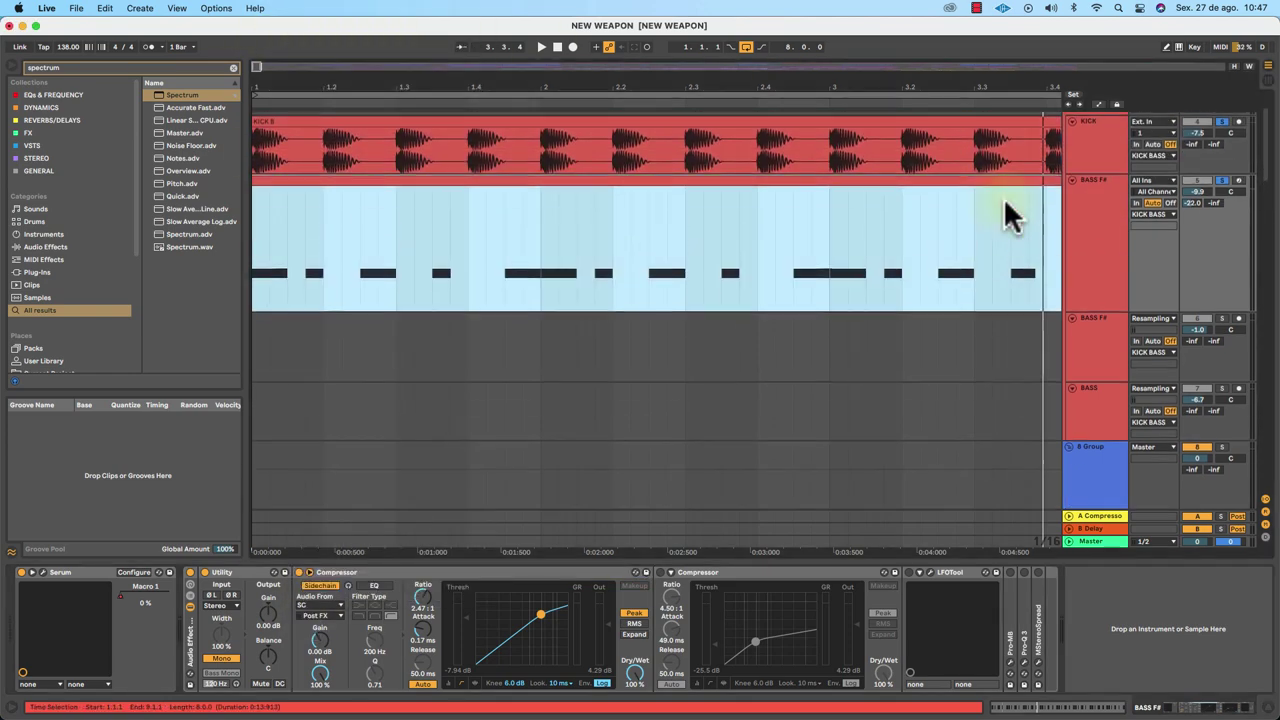
{"action": "scroll", "coordinate": [1003, 197], "scroll_direction": "up", "scroll_amount": 2}
{"action": "left_click", "coordinate": [1083, 133]}
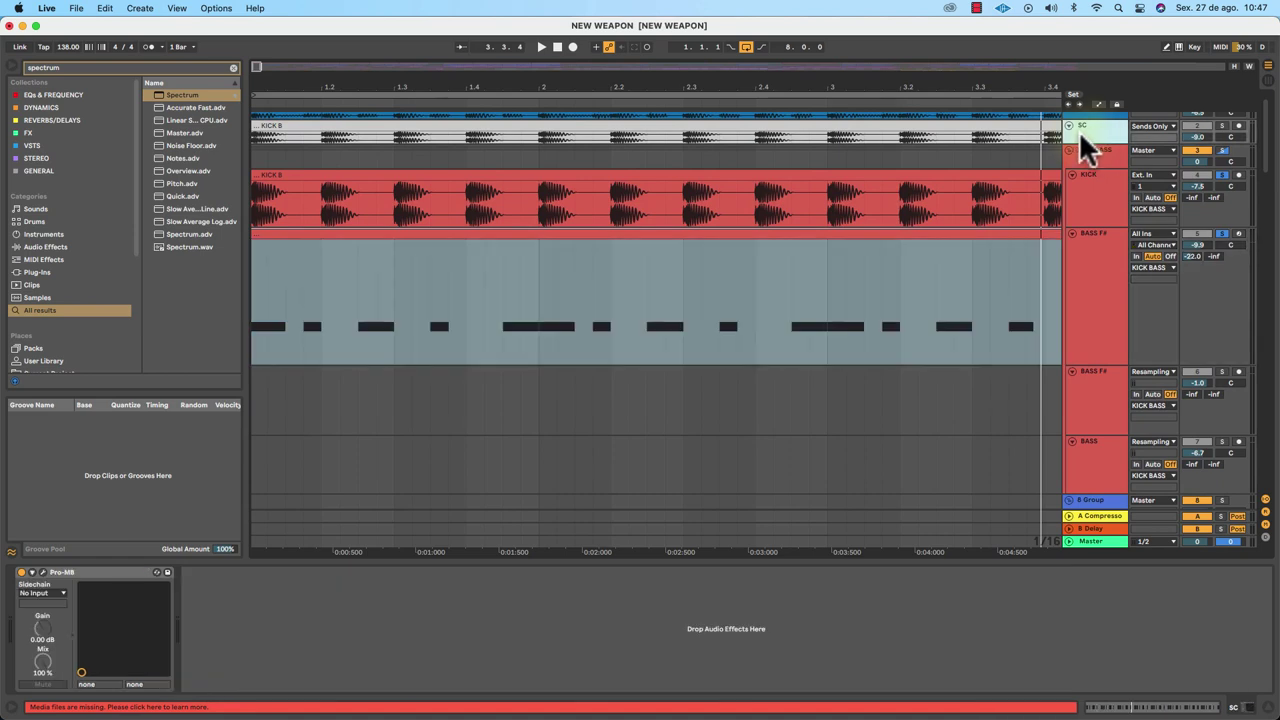
{"action": "left_click", "coordinate": [1152, 127]}
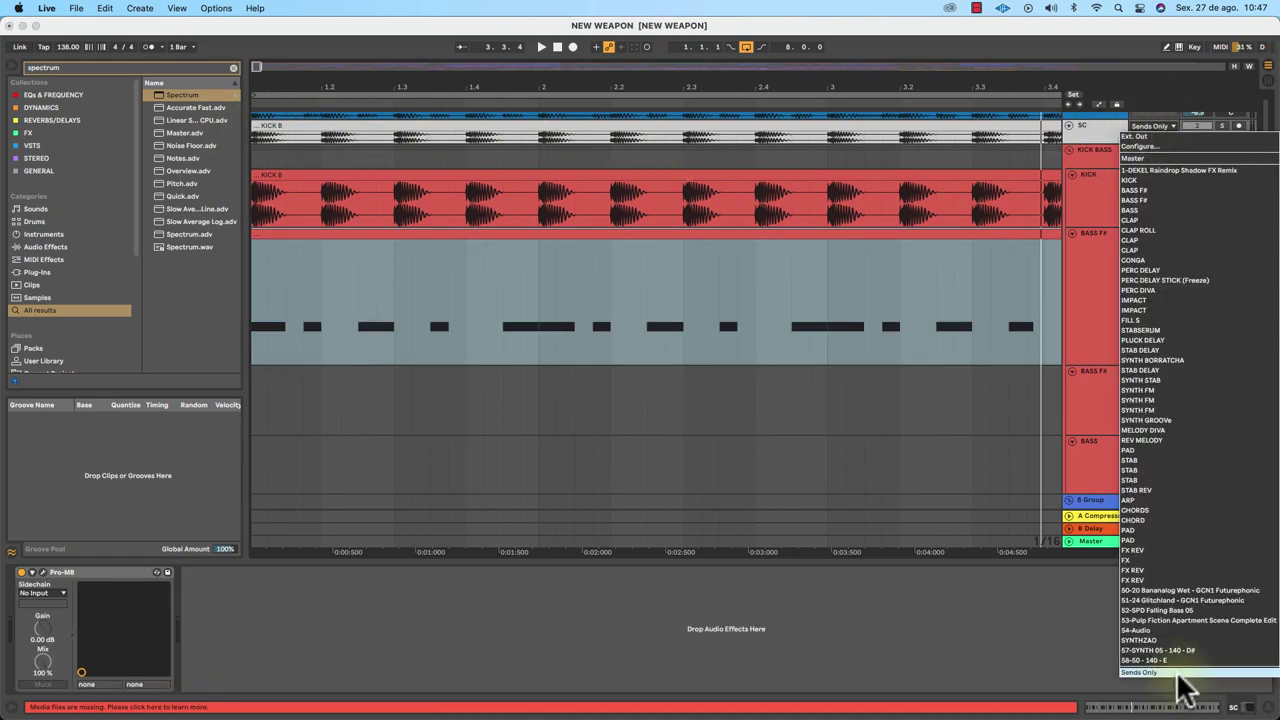
{"action": "left_click", "coordinate": [1094, 132]}
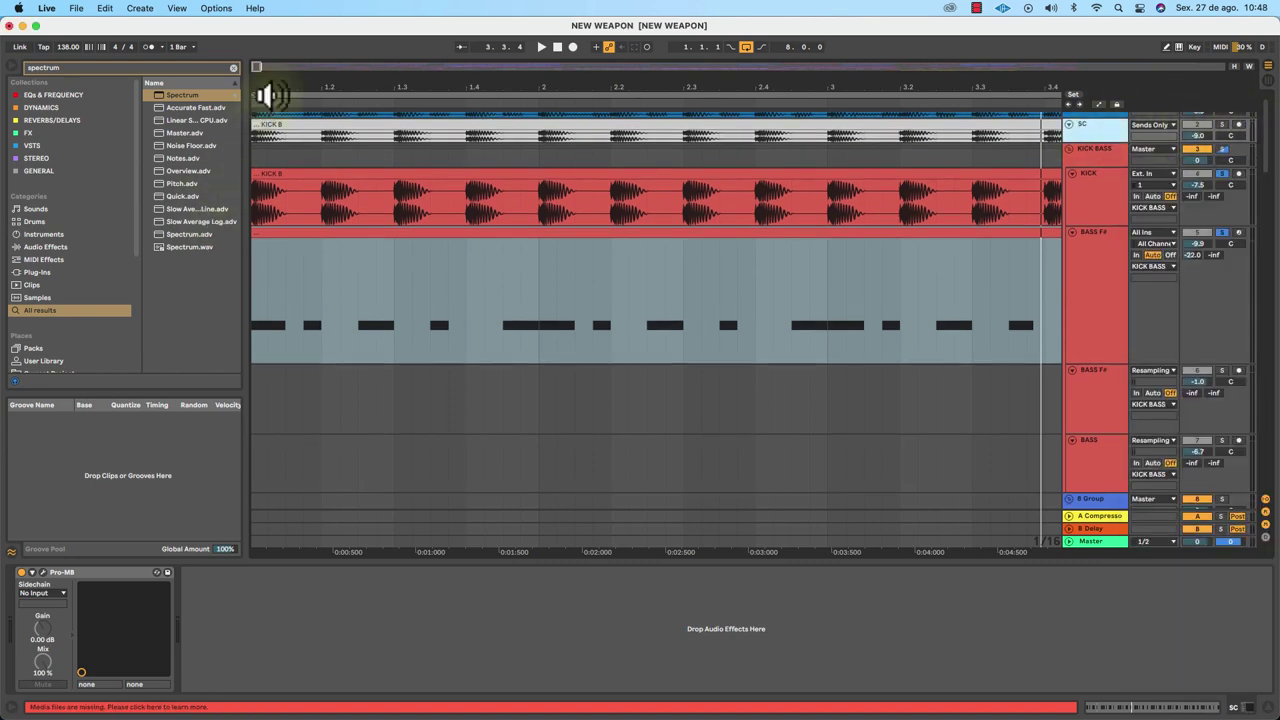
Examine the arrangement for sections where the KICK track is silent while the SC trigger track and bass continue.
{"action": "left_click", "coordinate": [265, 181]}
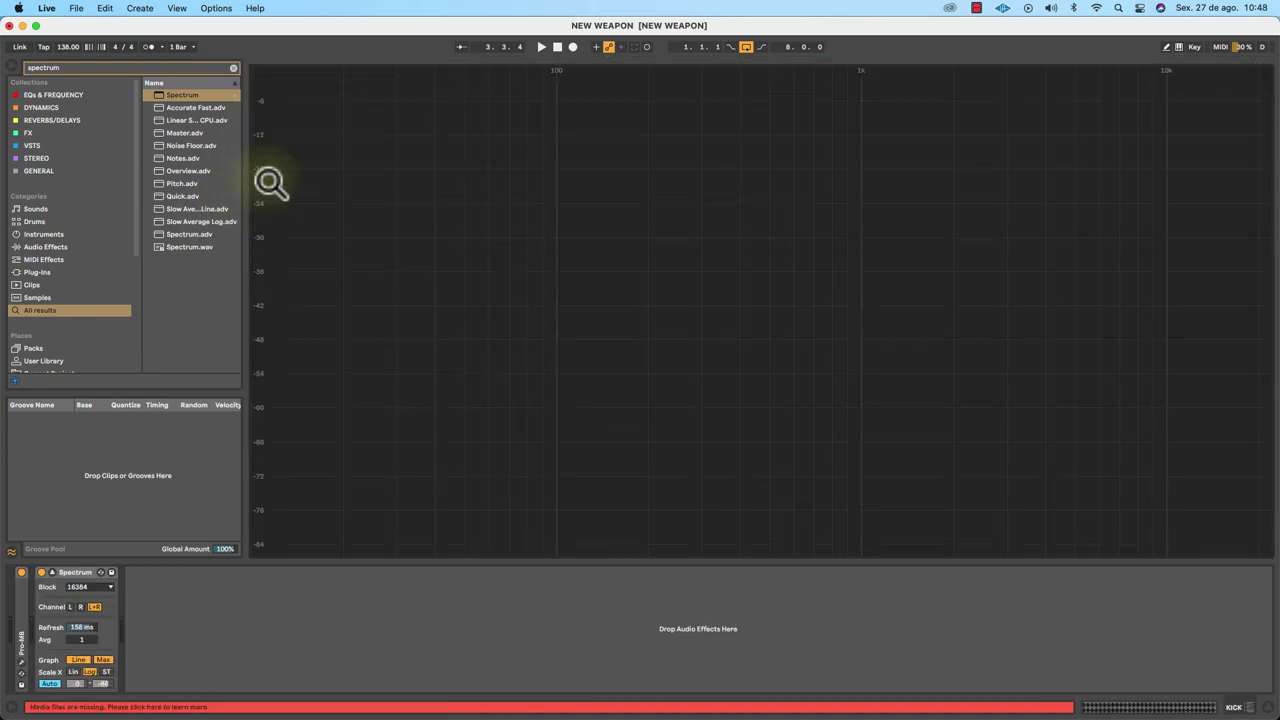
{"action": "double_click", "coordinate": [424, 269]}
{"action": "left_click_drag", "start_coordinate": [369, 85], "coordinate": [371, 86]}
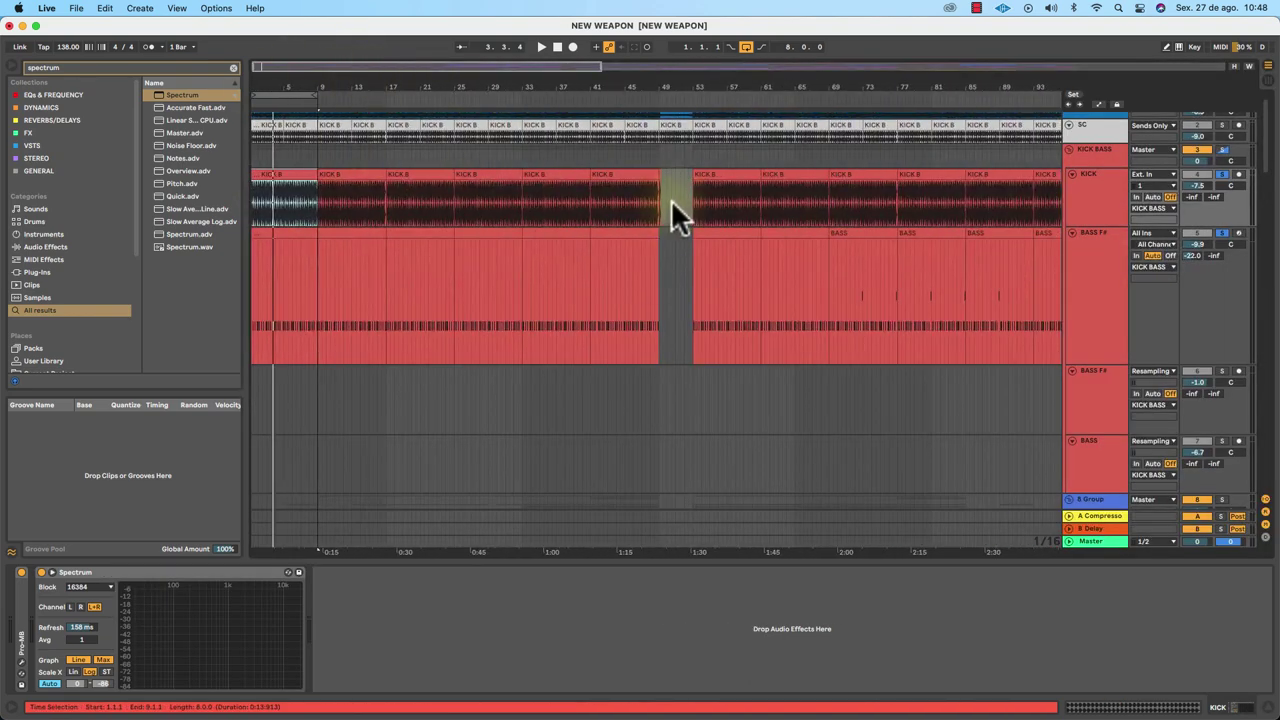
{"action": "scroll", "coordinate": [665, 184], "scroll_direction": "down", "scroll_amount": 1}
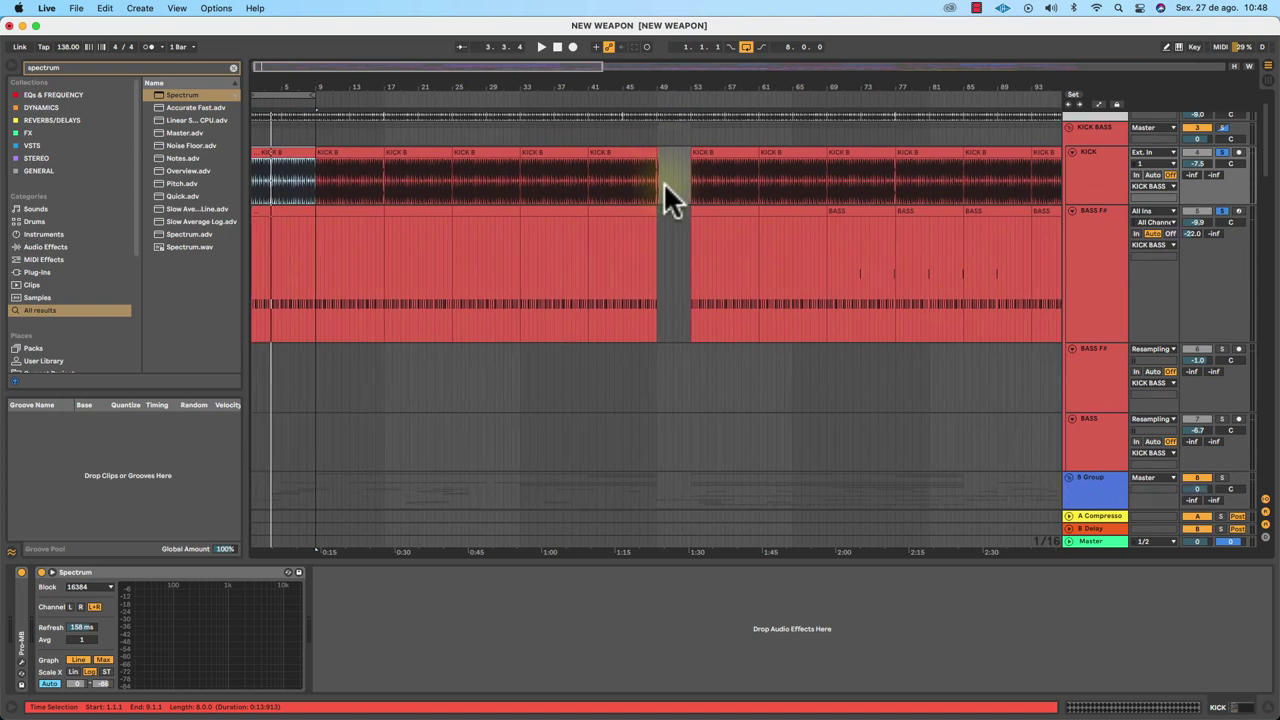
{"action": "scroll", "coordinate": [663, 182], "scroll_direction": "up", "scroll_amount": 1}
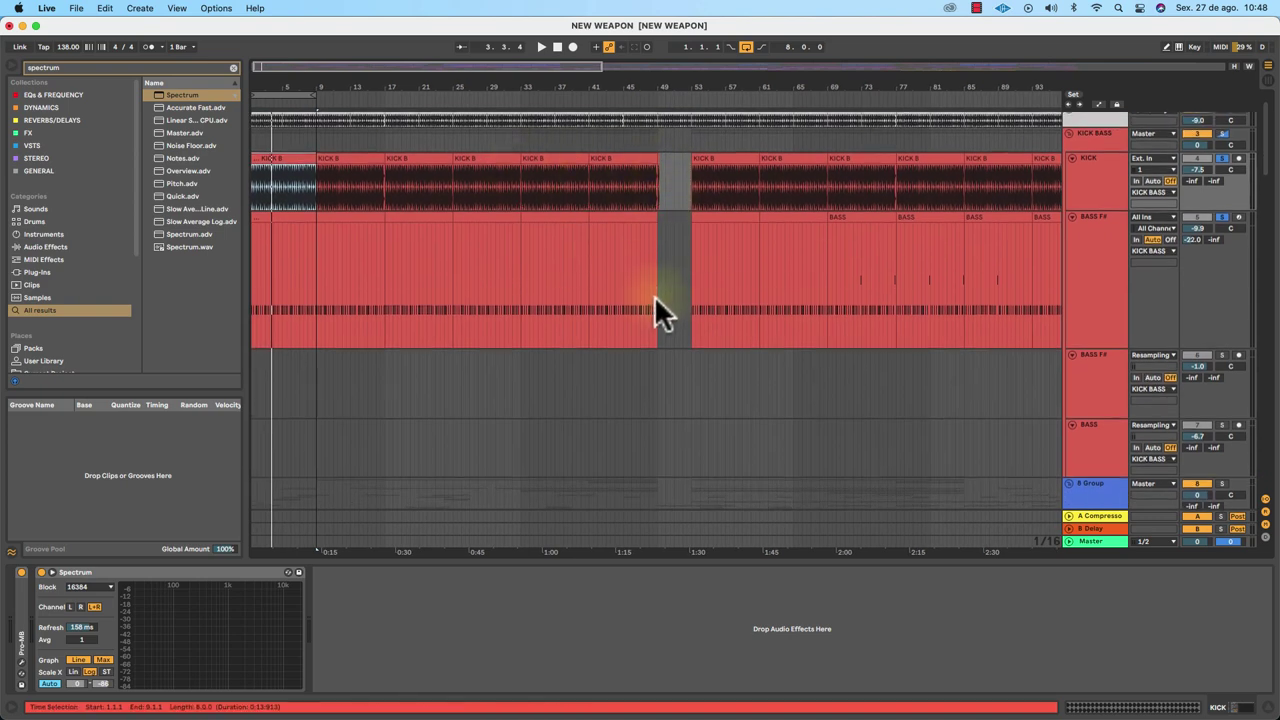
{"action": "scroll", "coordinate": [661, 292], "scroll_direction": "right", "scroll_amount": 15}
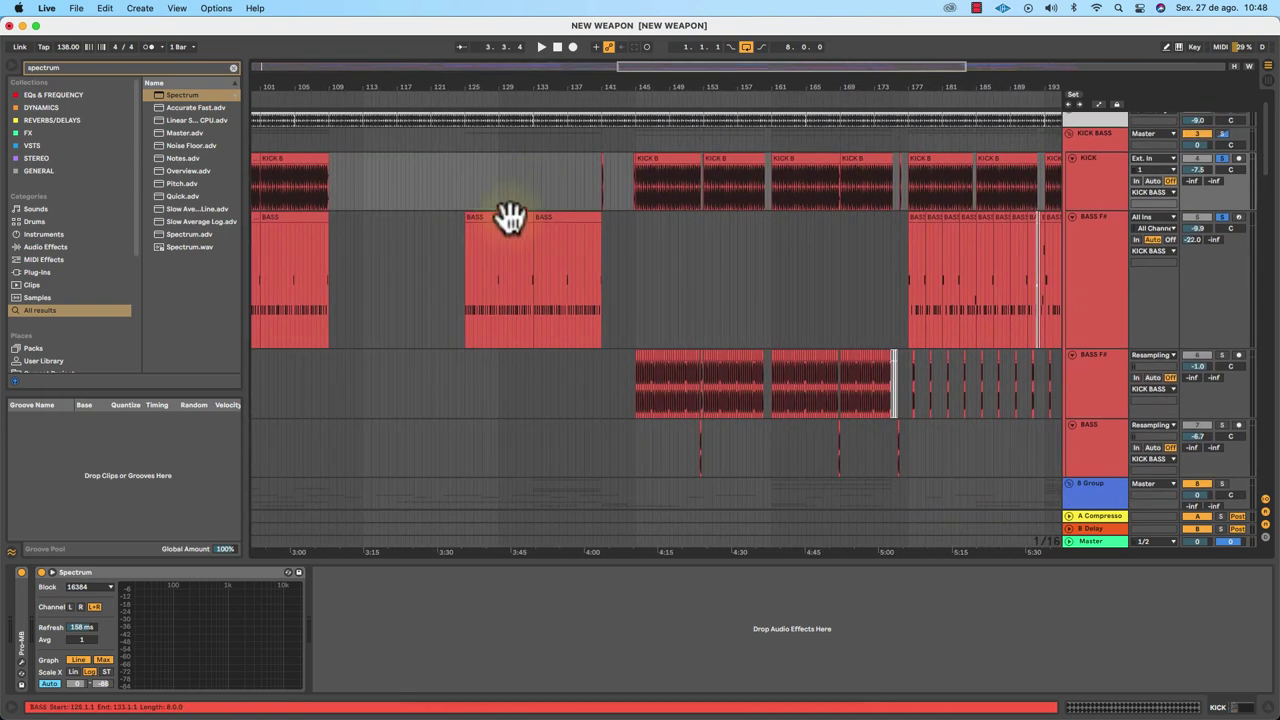
{"action": "left_click", "coordinate": [510, 216]}
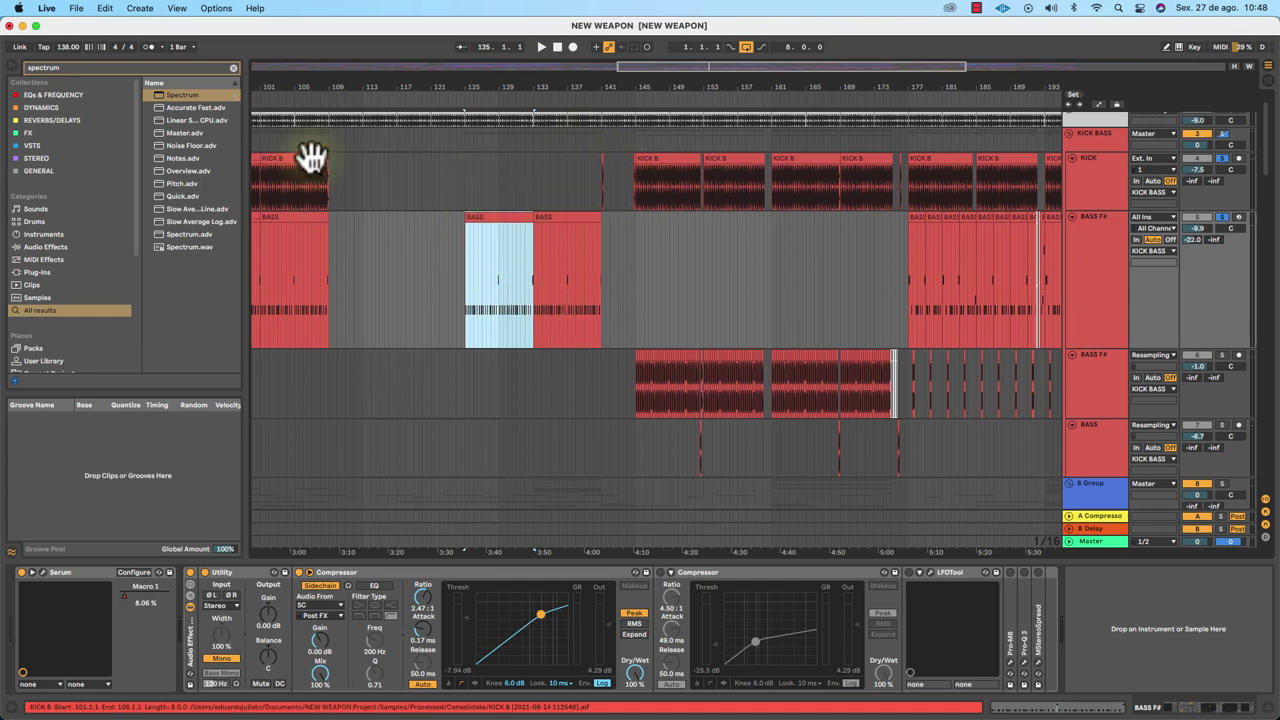
{"action": "scroll", "coordinate": [334, 234], "scroll_direction": "left", "scroll_amount": 15}
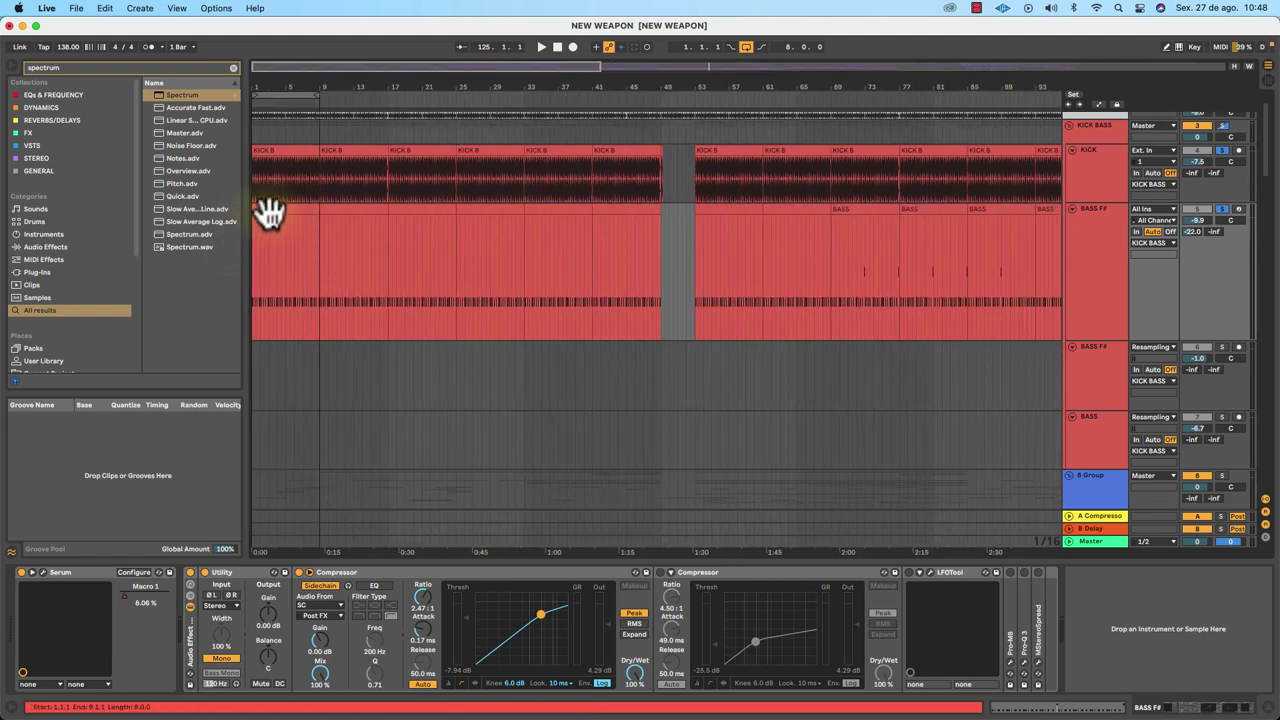
Play the bass from bar 1 and set the sidechain Compressor's threshold to -16.8 dB, ratio to 3.00:1 and attack to 0.06 ms.
{"action": "left_click", "coordinate": [268, 212]}
{"action": "scroll", "coordinate": [272, 206], "scroll_direction": "down", "scroll_amount": 3}
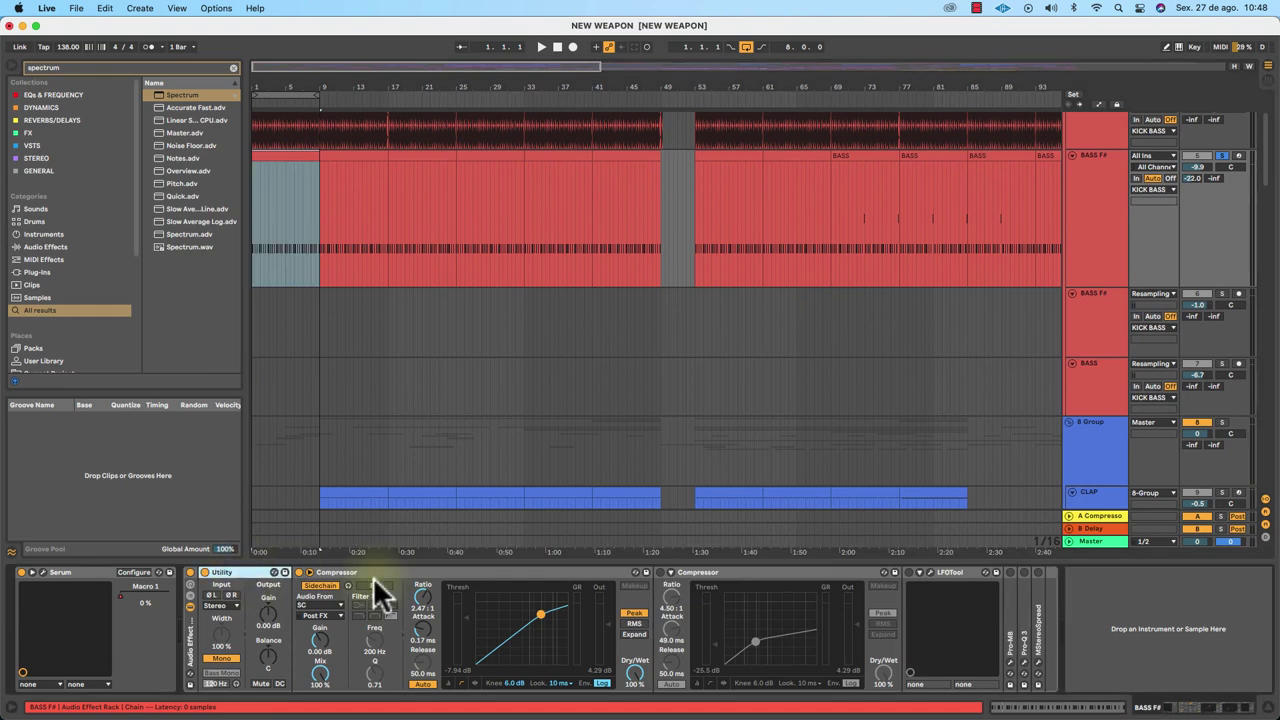
{"action": "left_click", "coordinate": [420, 578]}
{"action": "key", "text": "space"}
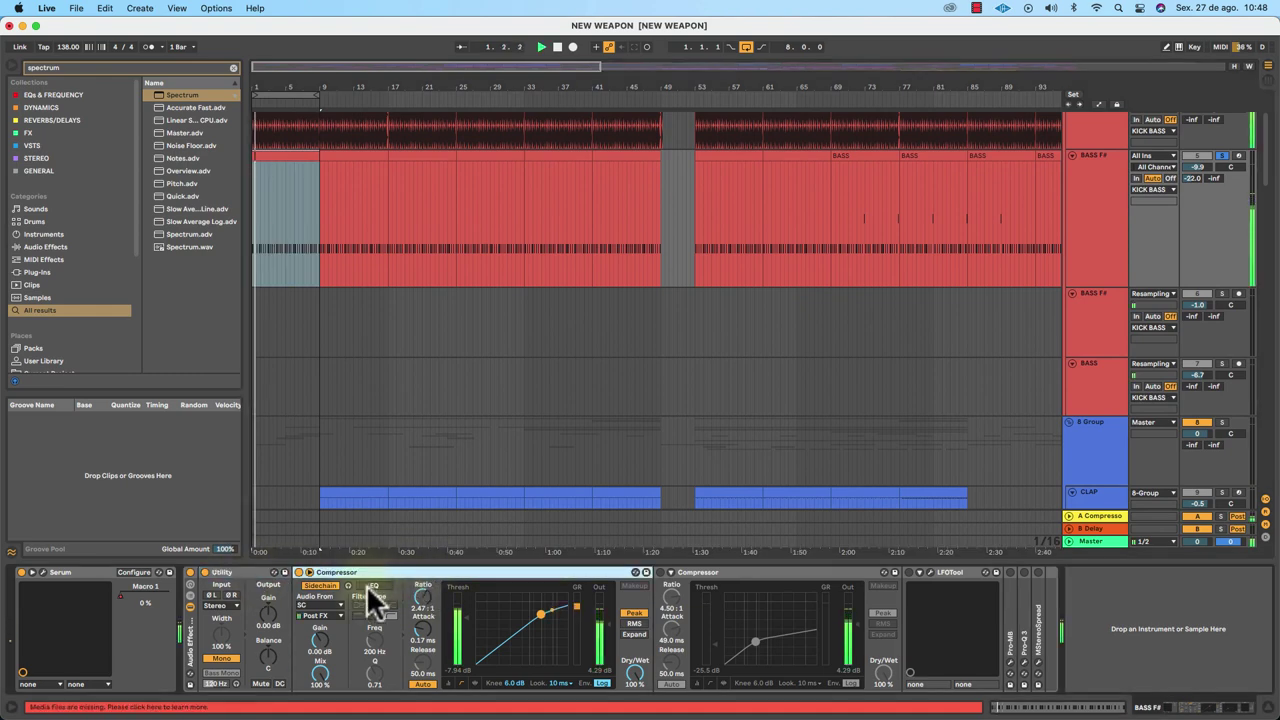
{"action": "left_click_drag", "start_coordinate": [466, 618], "coordinate": [466, 636]}
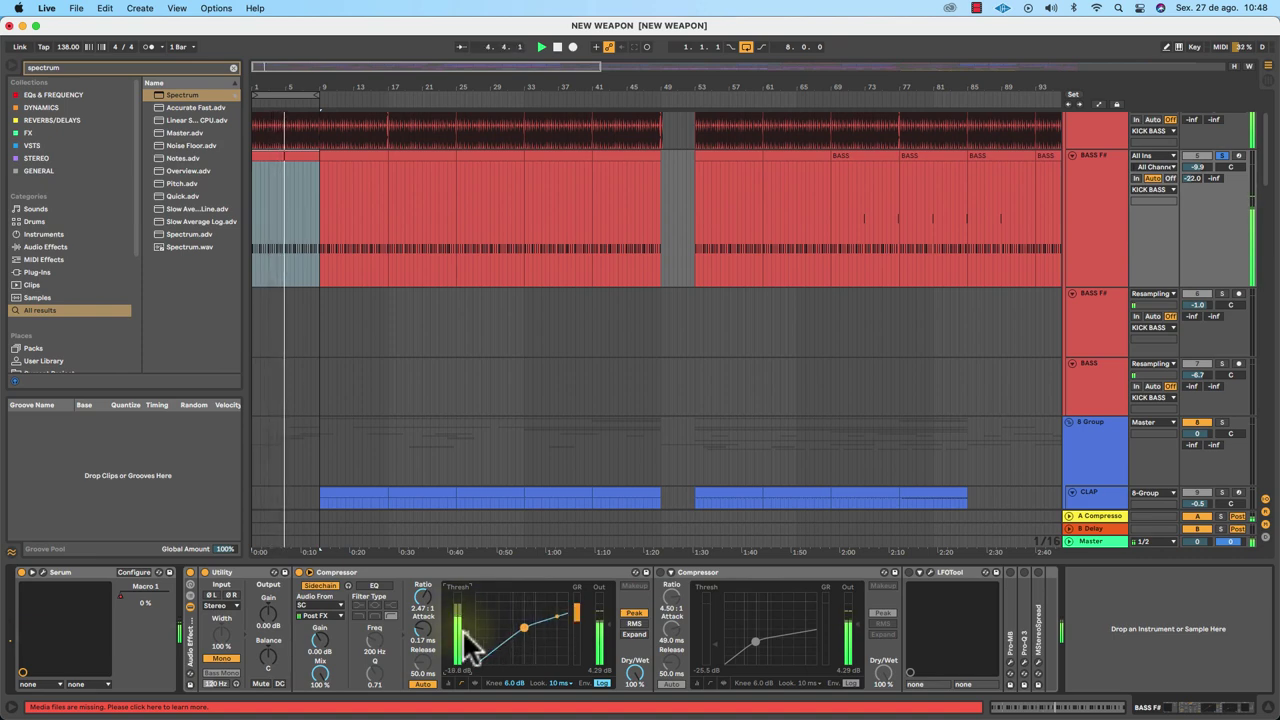
{"action": "left_click", "coordinate": [423, 597]}
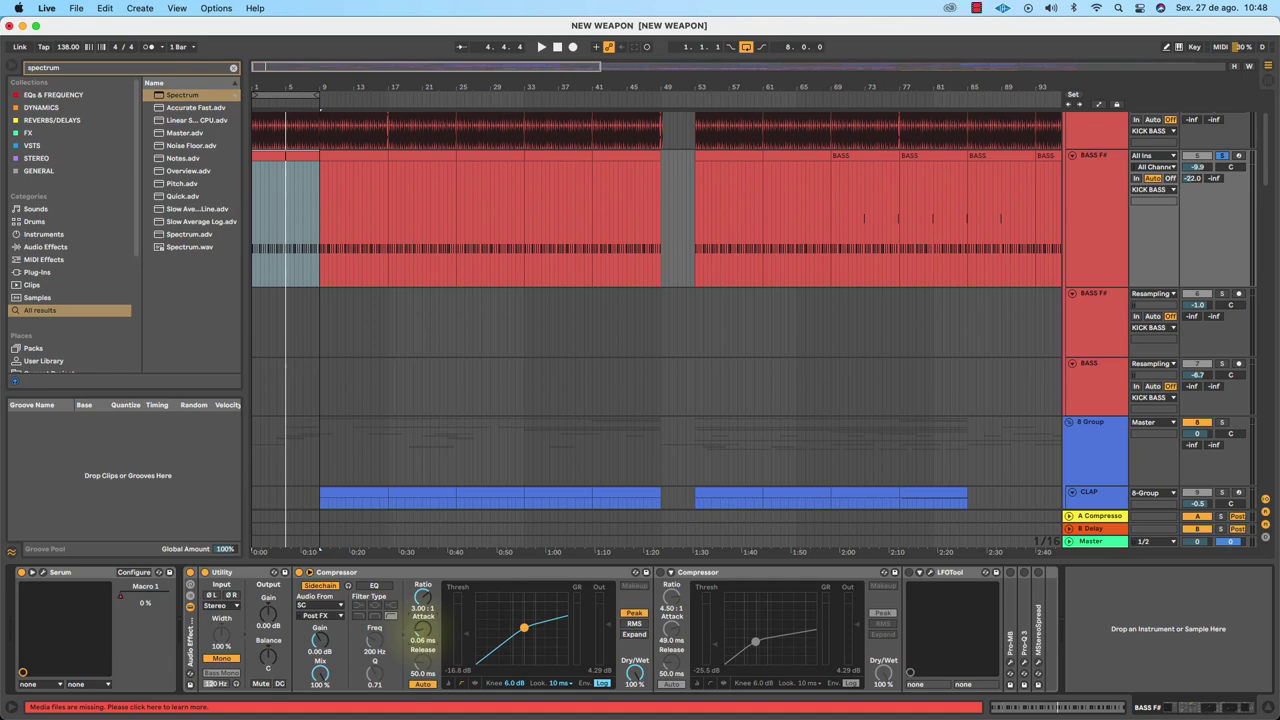
Listen to the sidechained bass from bar 1, toggling the BASS F# track's solo to compare.
{"action": "left_click_drag", "start_coordinate": [271, 82], "coordinate": [308, 91]}
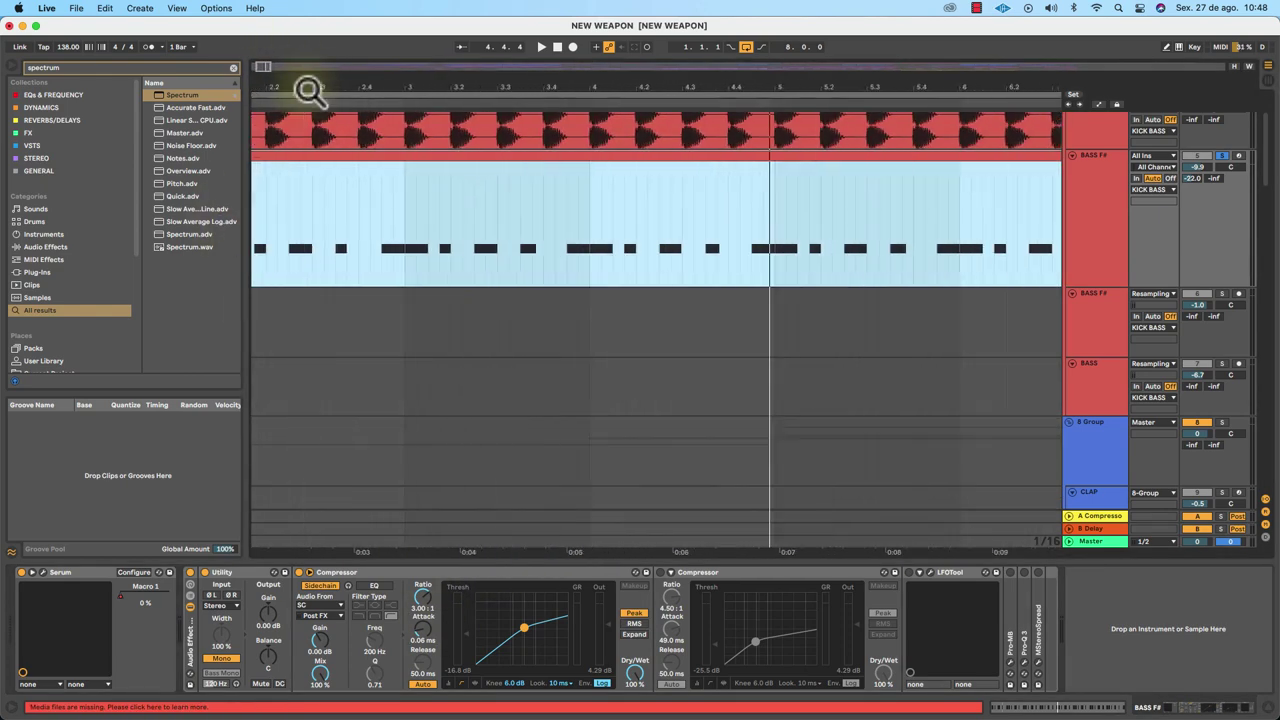
{"action": "scroll", "coordinate": [378, 253], "scroll_direction": "left", "scroll_amount": 5}
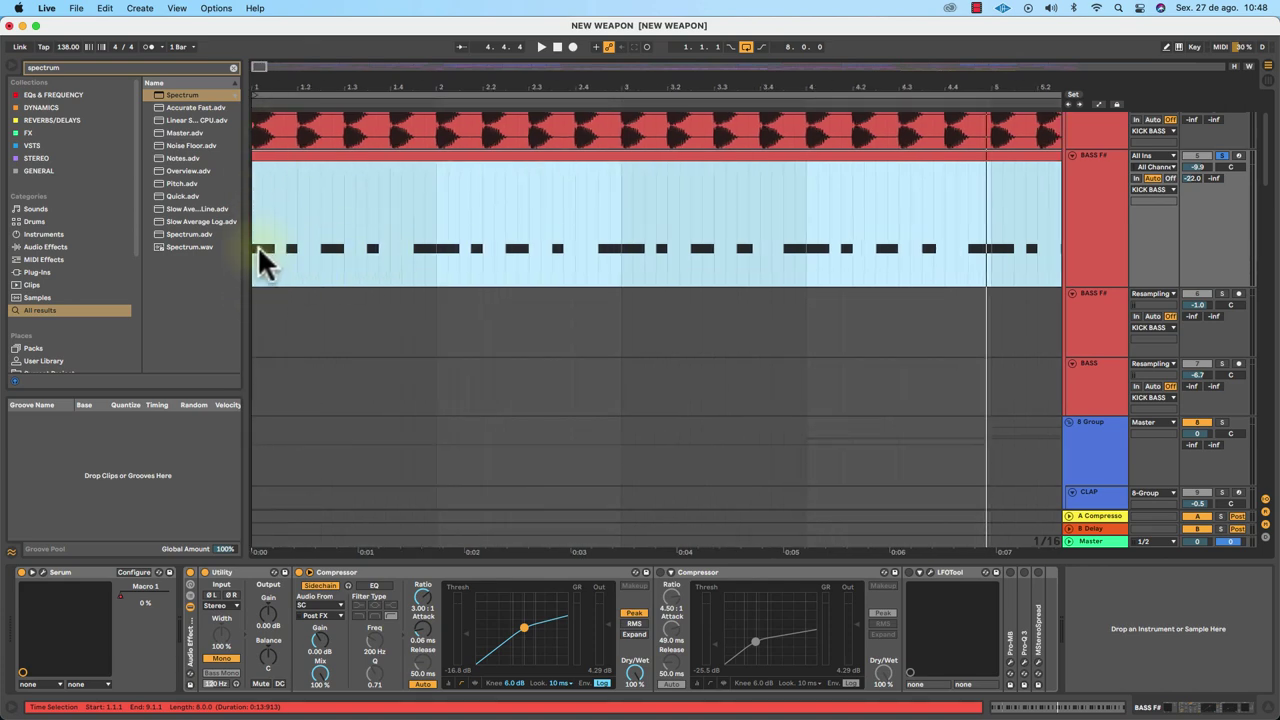
{"action": "left_click", "coordinate": [266, 150]}
{"action": "key", "text": "space"}
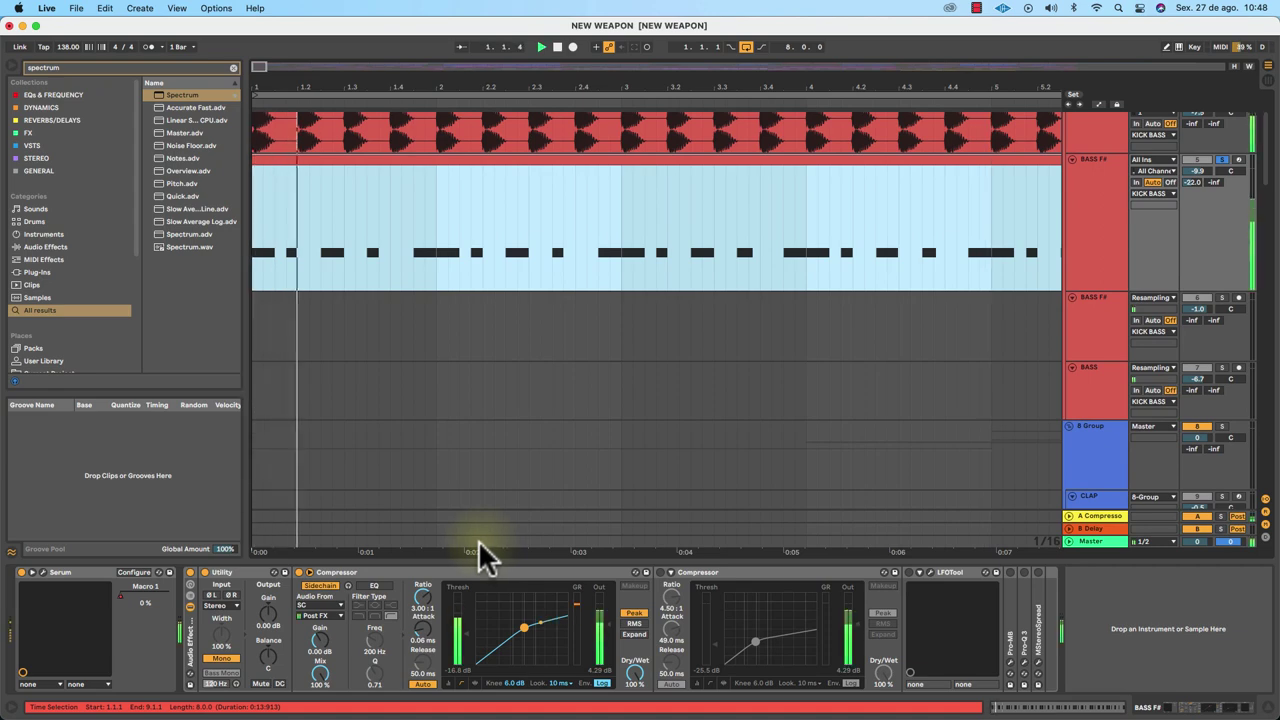
{"action": "left_click", "coordinate": [1222, 160]}
{"action": "key", "text": "space"}
{"action": "key", "text": "space"}
{"action": "scroll", "coordinate": [1222, 158], "scroll_direction": "down", "scroll_amount": 1}
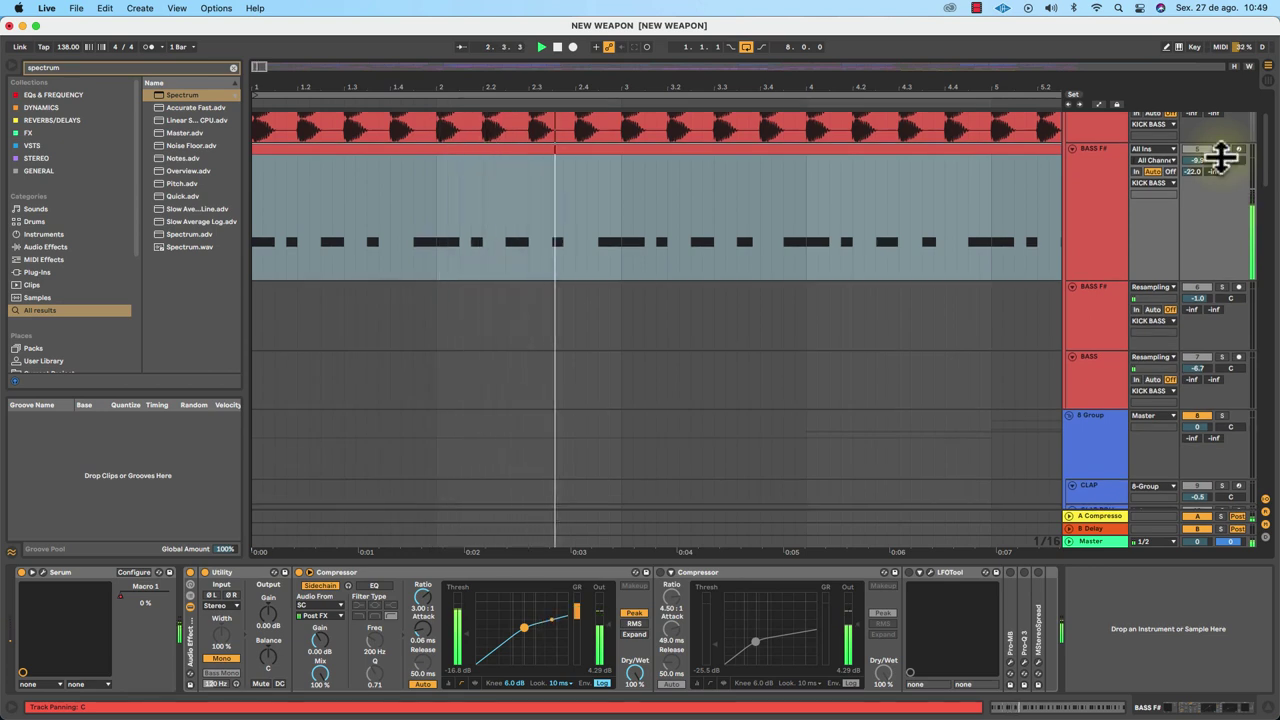
{"action": "scroll", "coordinate": [1219, 153], "scroll_direction": "up", "scroll_amount": 1}
{"action": "scroll", "coordinate": [1218, 152], "scroll_direction": "down", "scroll_amount": 1}
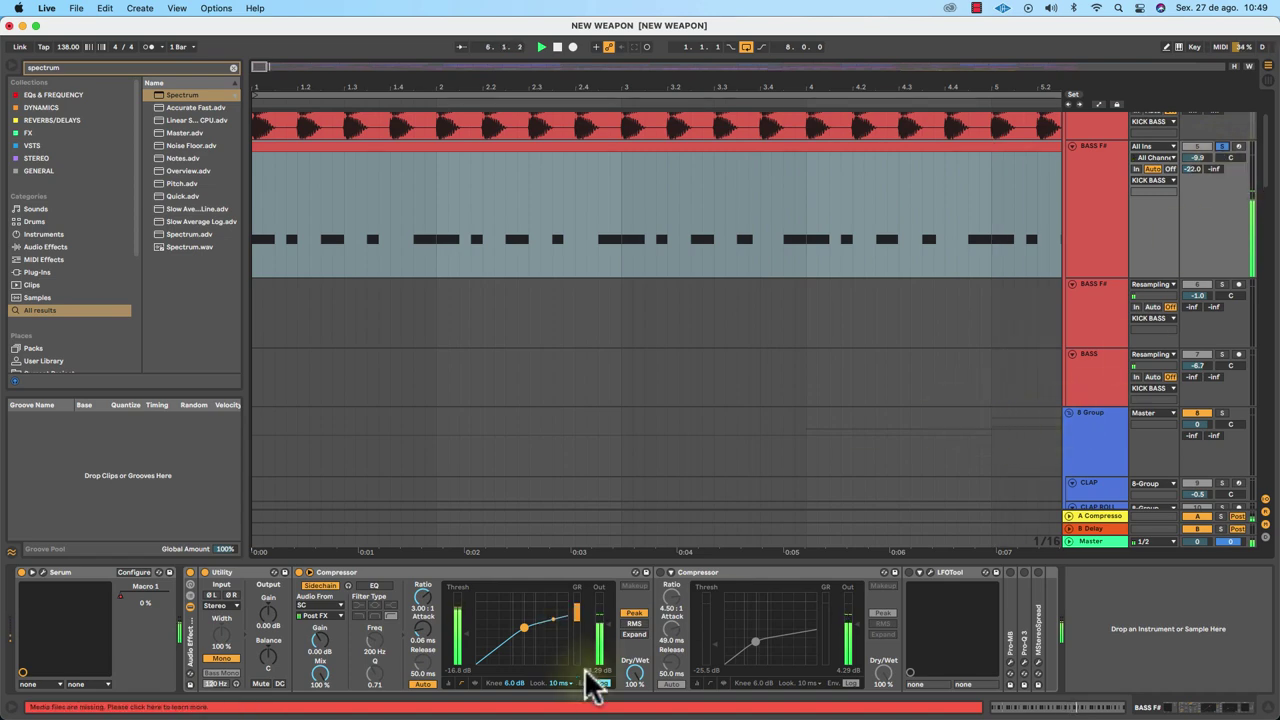
Choose a 10 ms lookahead for the sidechain Compressor and set its attack to 0.29 ms and ratio to 2.25:1 during playback.
{"action": "left_click", "coordinate": [557, 683]}
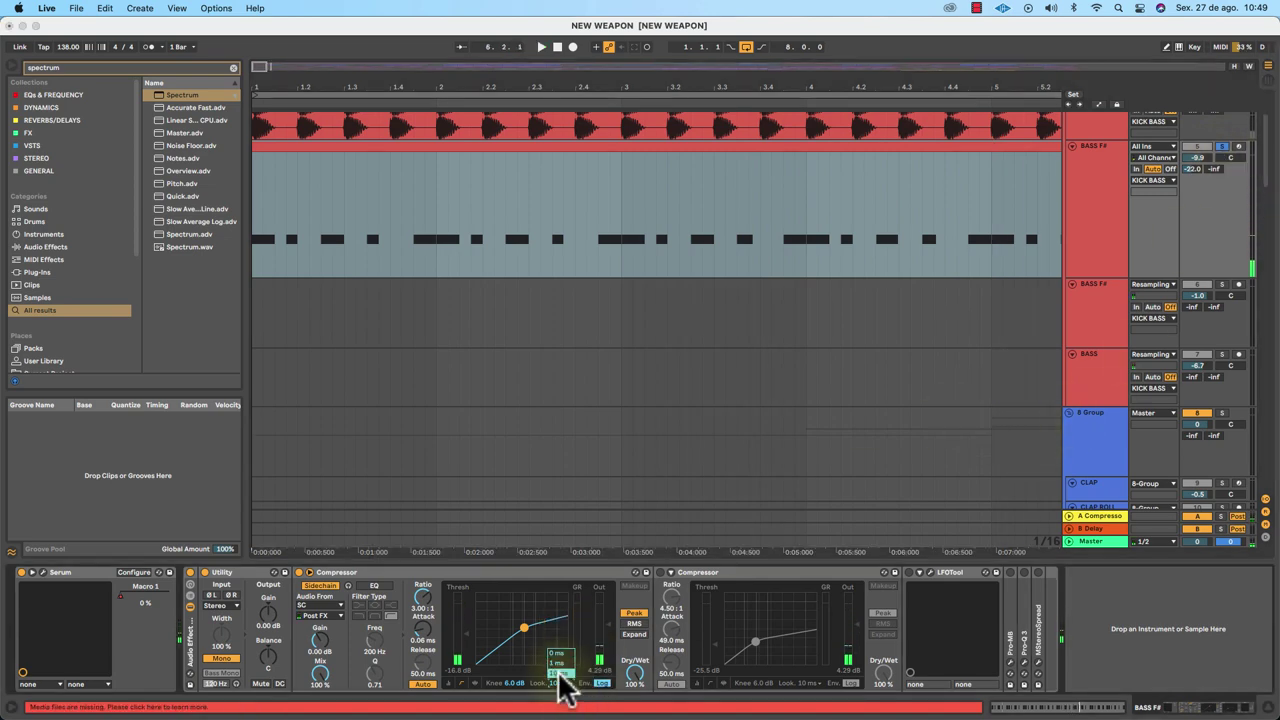
{"action": "left_click", "coordinate": [559, 672]}
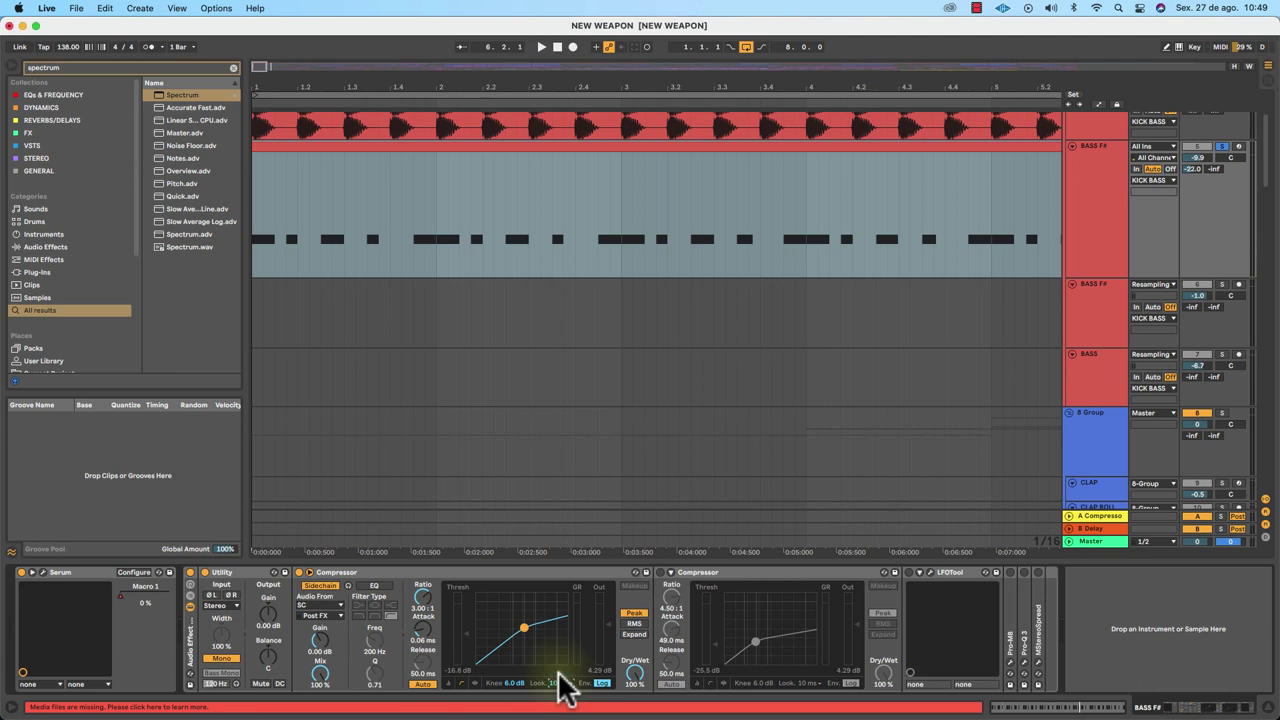
{"action": "key", "text": "space"}
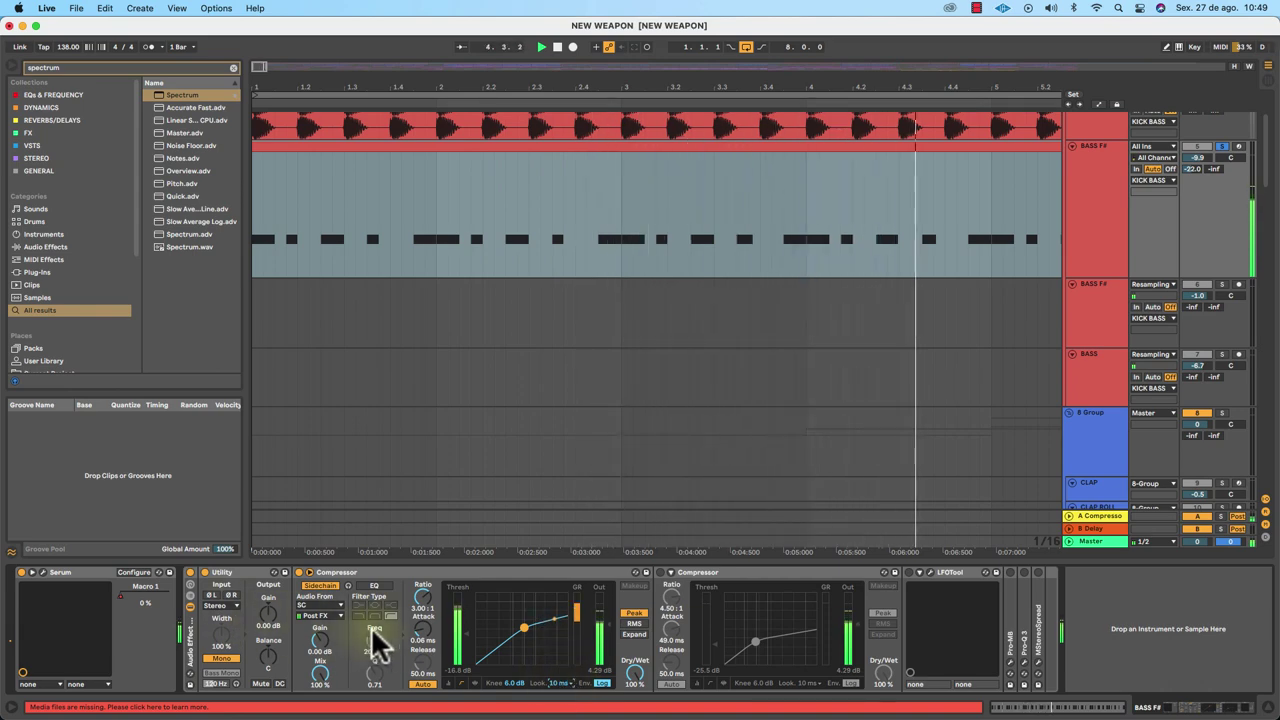
{"action": "left_click_drag", "start_coordinate": [423, 634], "coordinate": [423, 620]}
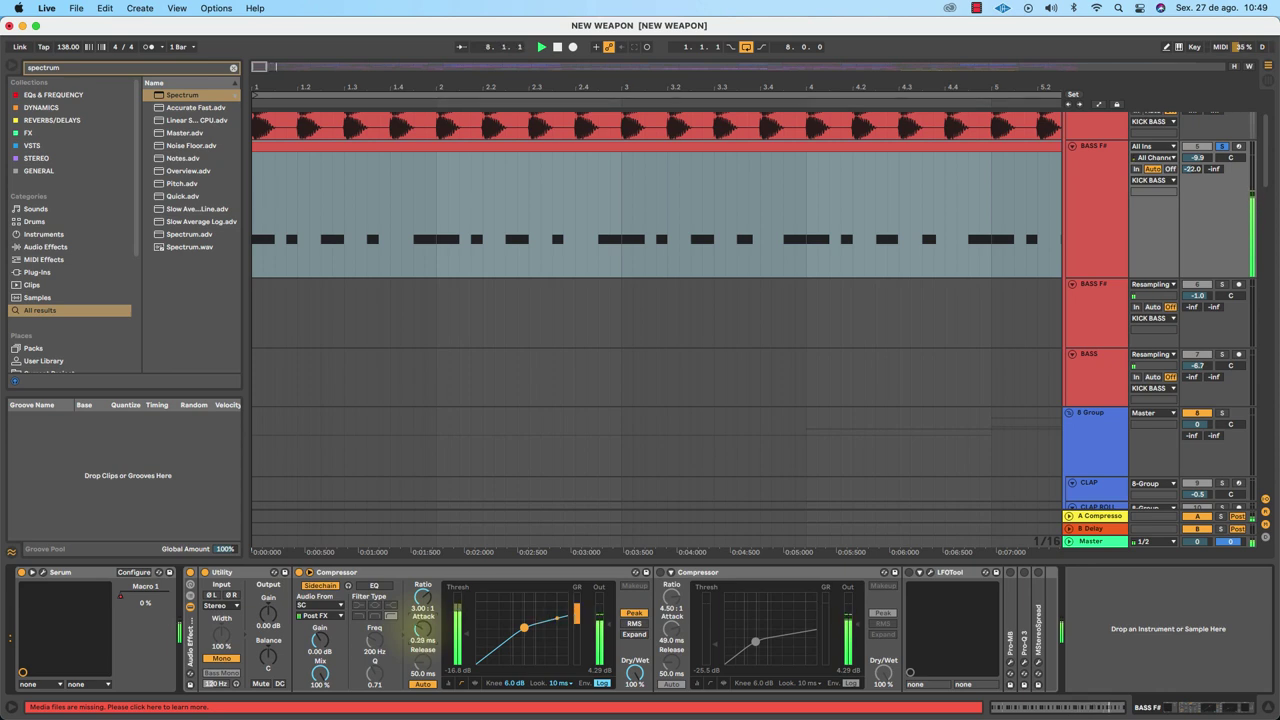
{"action": "mouse_move", "coordinate": [422, 596]}
{"action": "left_mouse_down"}
{"action": "mouse_move", "coordinate": [422, 616]}
{"action": "mouse_move", "coordinate": [422, 604]}
{"action": "left_mouse_up"}
Bypass and re-enable the sidechain Compressor for comparison, and set its release to 29.7 ms and attack to 5.47 ms.
{"action": "left_click", "coordinate": [299, 571]}
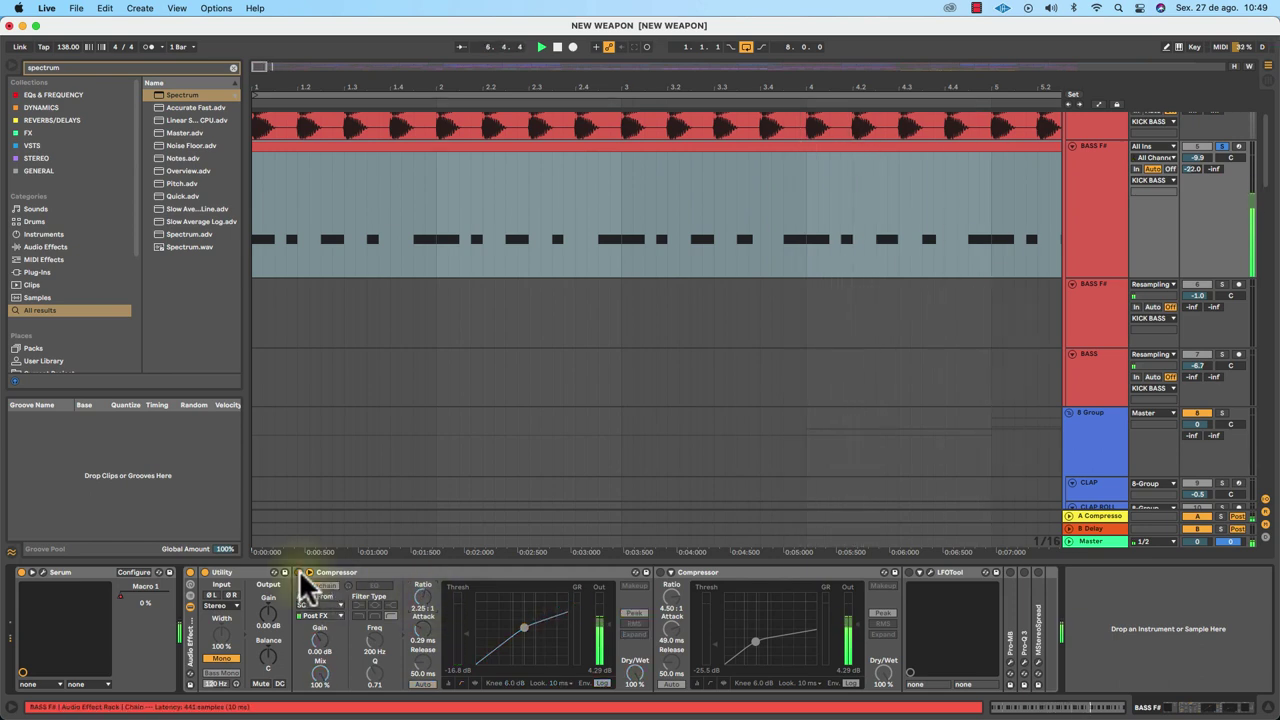
{"action": "left_click", "coordinate": [299, 571]}
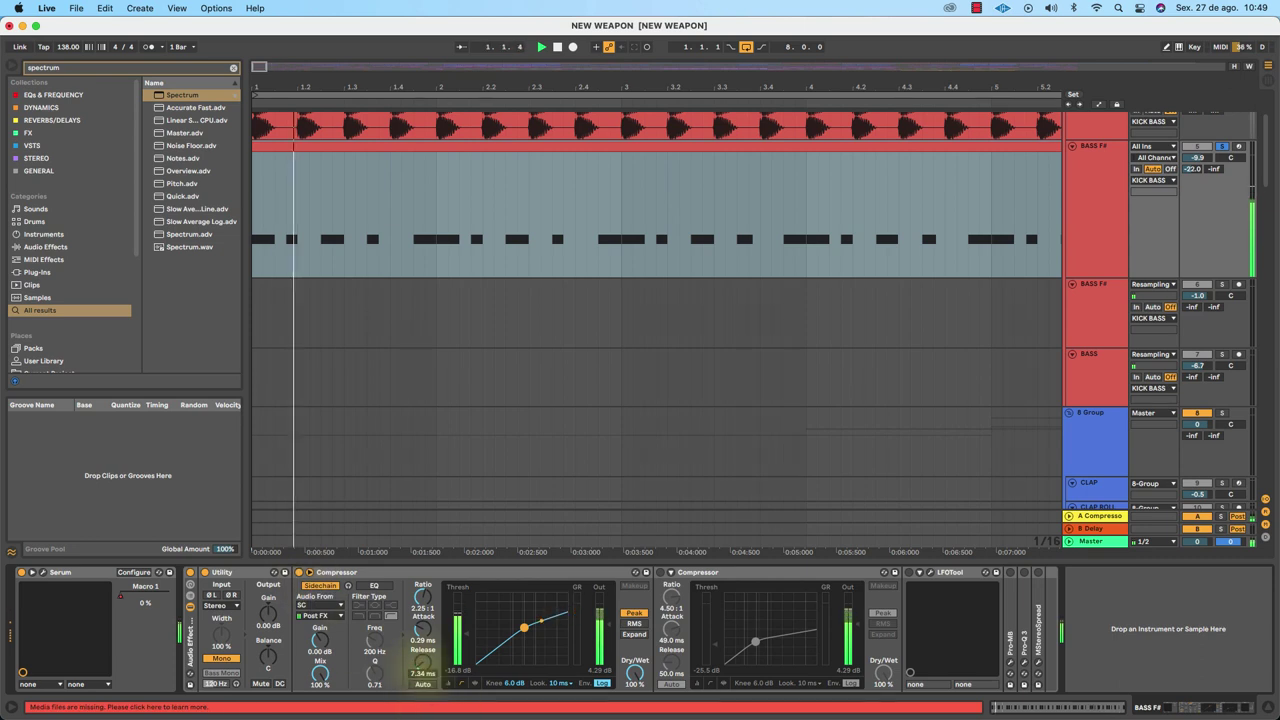
{"action": "left_click_drag", "start_coordinate": [419, 668], "coordinate": [423, 685]}
{"action": "left_click", "coordinate": [424, 686]}
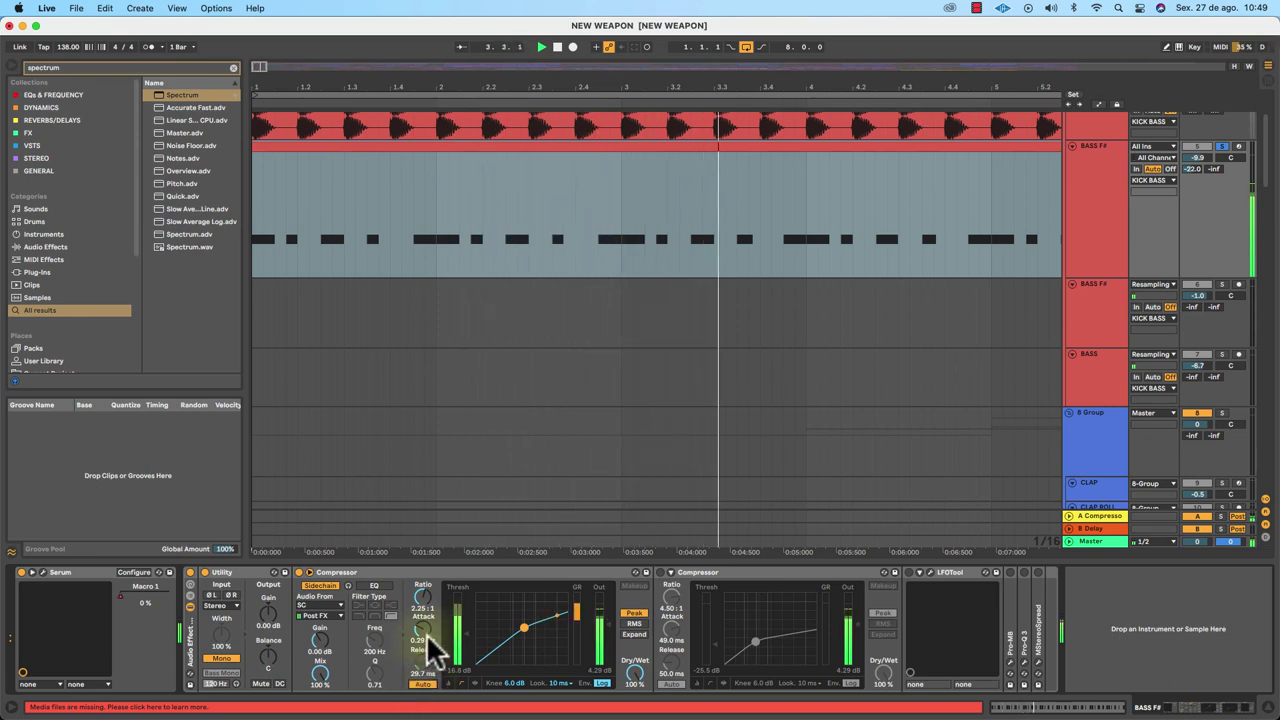
{"action": "left_click_drag", "start_coordinate": [424, 632], "coordinate": [424, 624]}
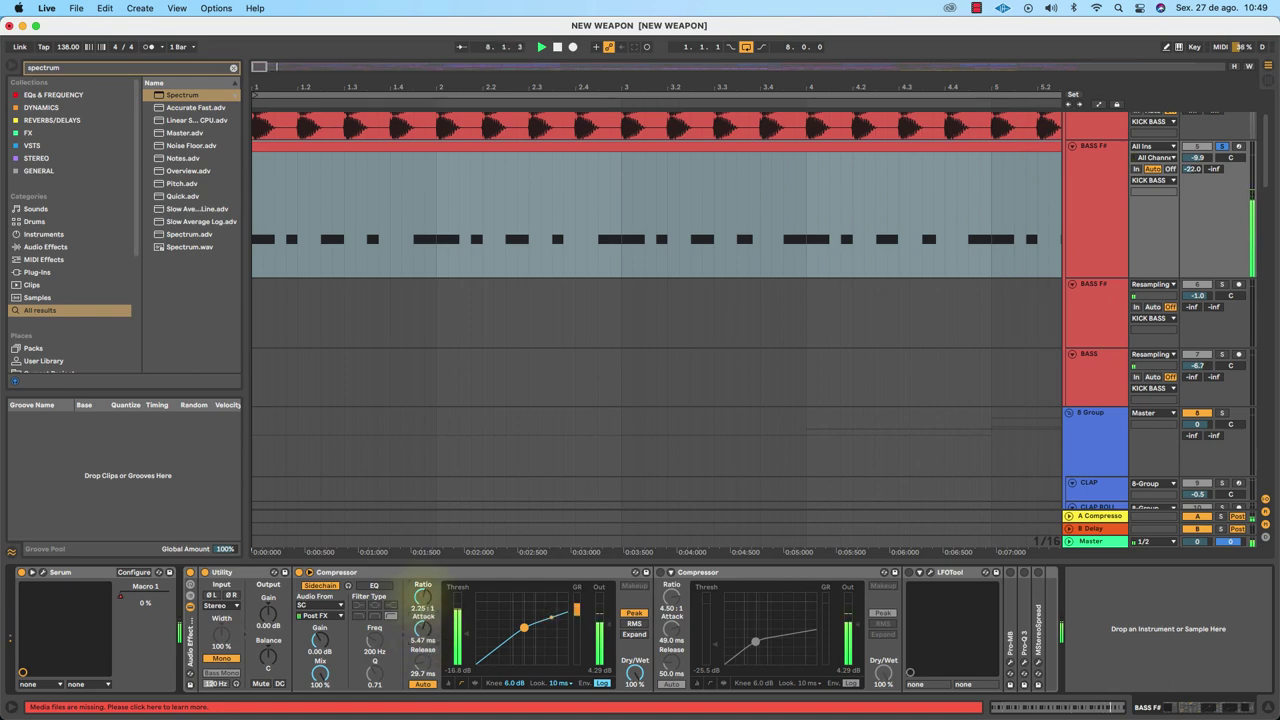
Set the sidechain Compressor's ratio to 2.86:1 and threshold to -19.6 dB, and solo the KICK track together with the bass.
{"action": "left_click_drag", "start_coordinate": [423, 597], "coordinate": [423, 599]}
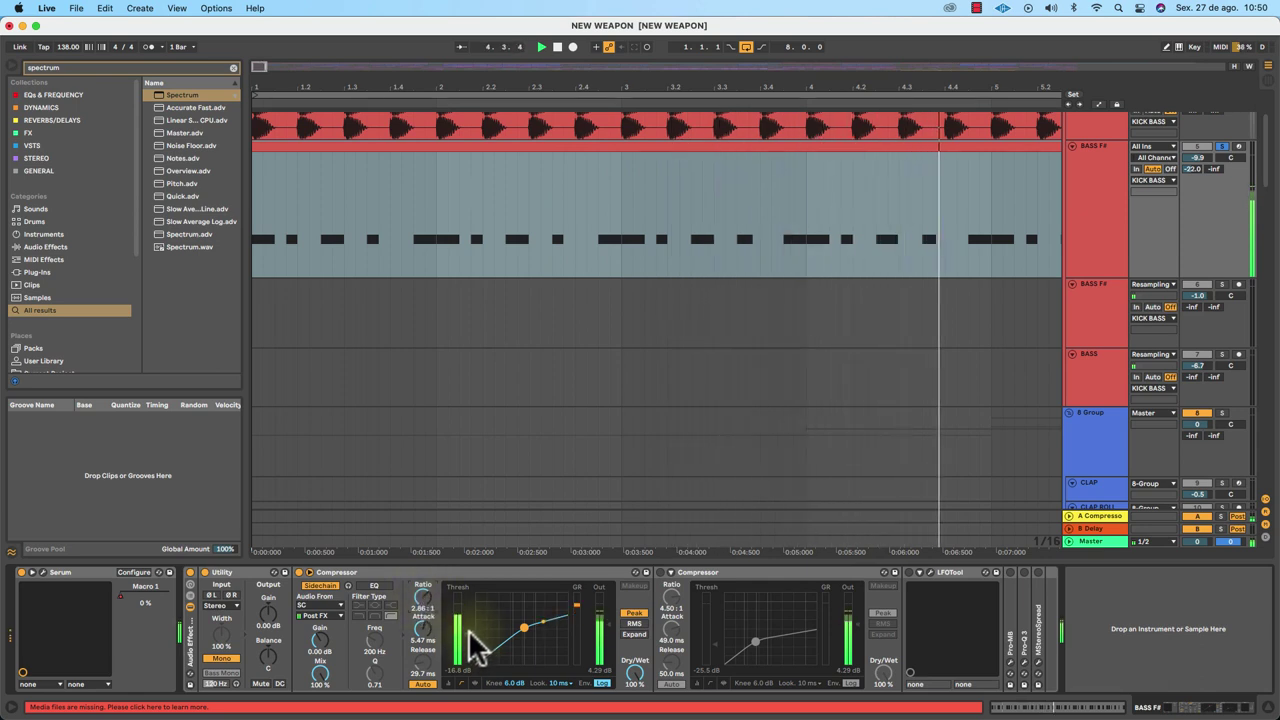
{"action": "left_click_drag", "start_coordinate": [462, 634], "coordinate": [462, 645]}
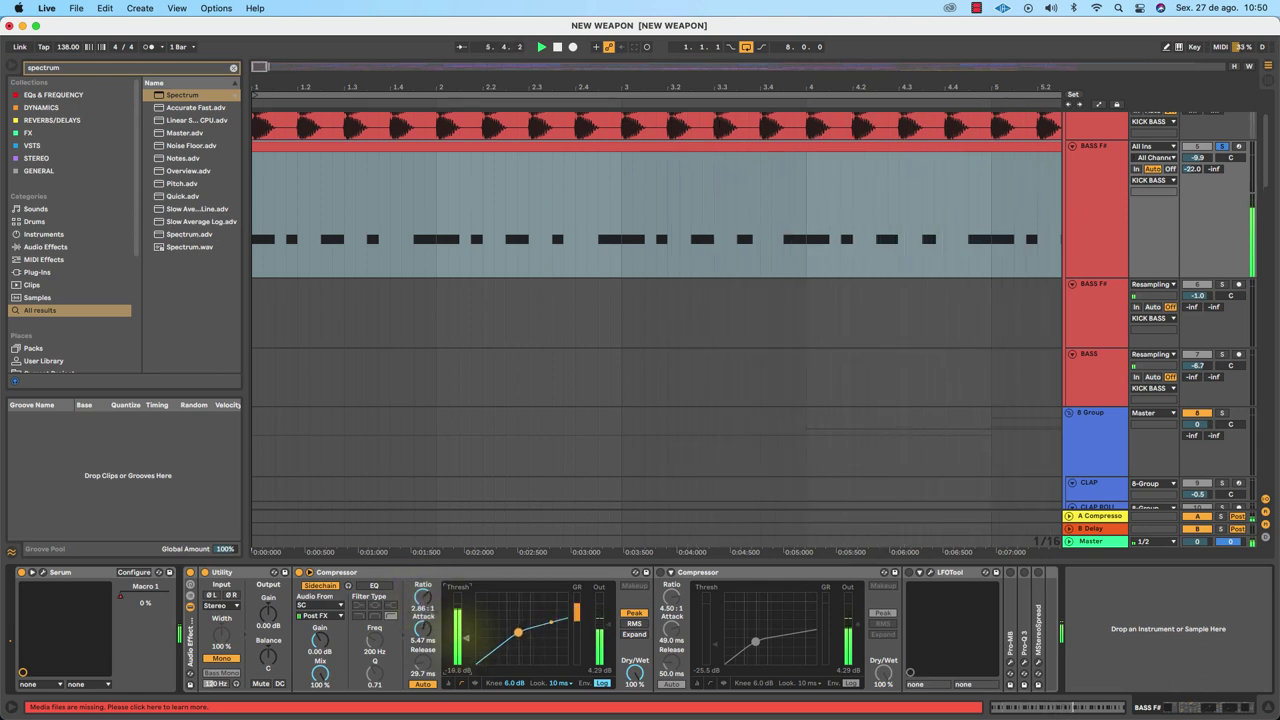
{"action": "left_click", "coordinate": [1085, 266]}
{"action": "scroll", "coordinate": [1085, 266], "scroll_direction": "up", "scroll_amount": 2}
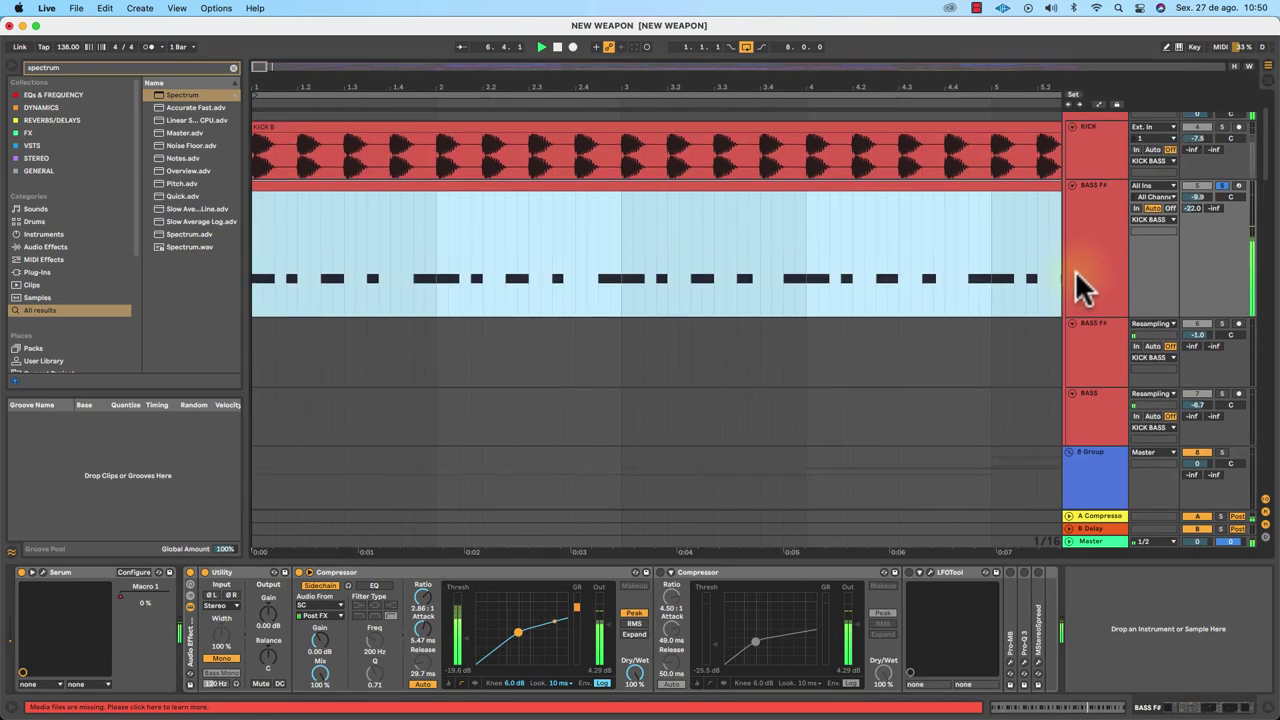
{"action": "left_click", "coordinate": [1220, 129], "text": "super"}
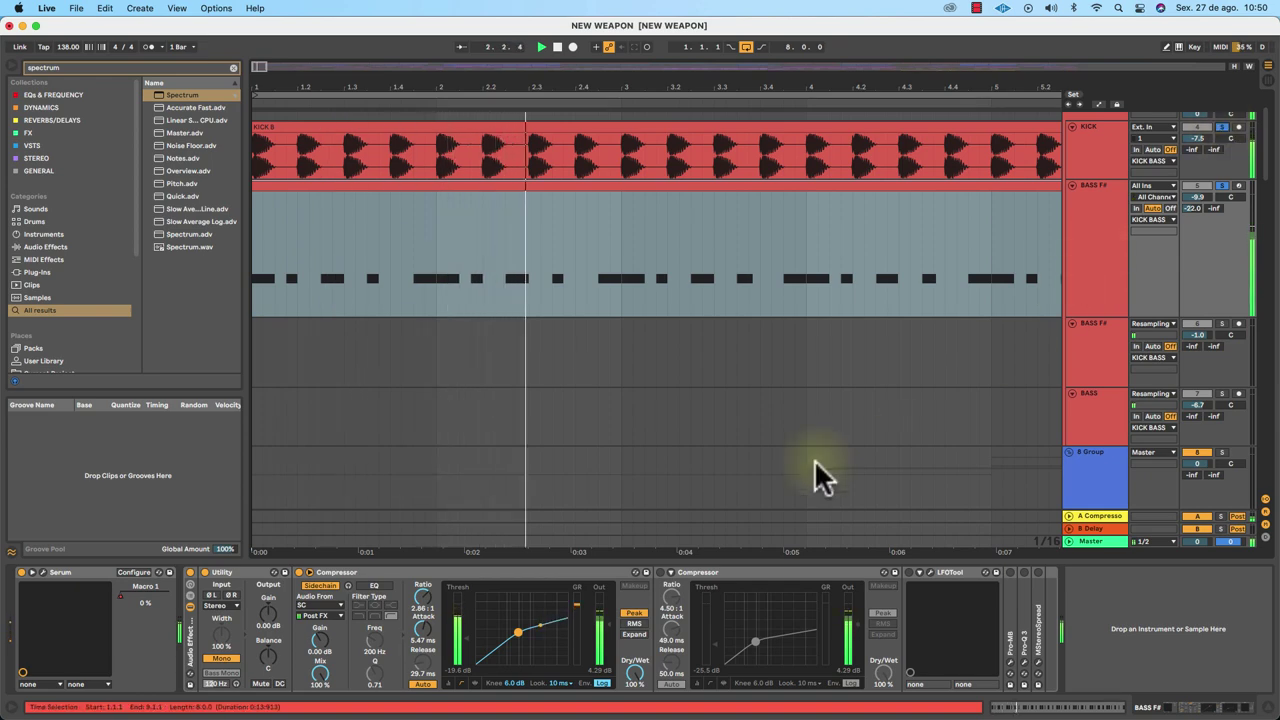
Raise the filter cutoff slightly in the BASS F# track's Serum while listening with the kick, and close the plugin window.
{"action": "left_click", "coordinate": [43, 574]}
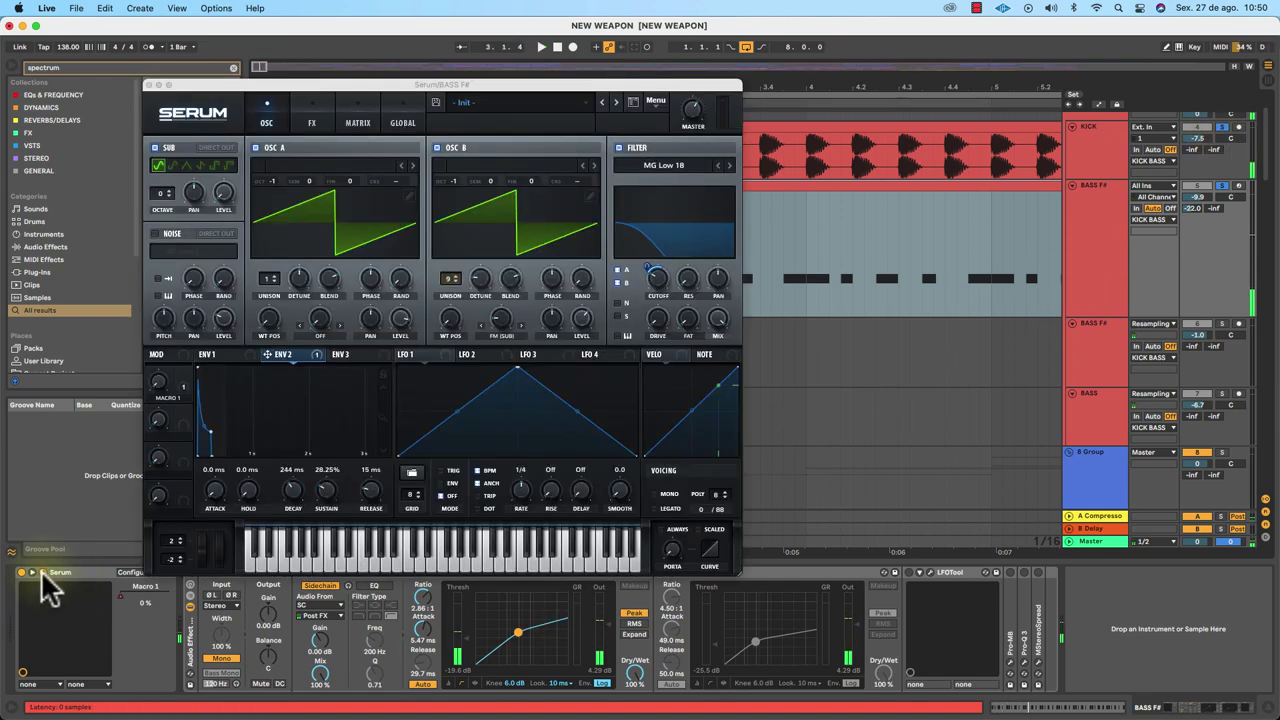
{"action": "left_click", "coordinate": [657, 275]}
{"action": "key", "text": "space"}
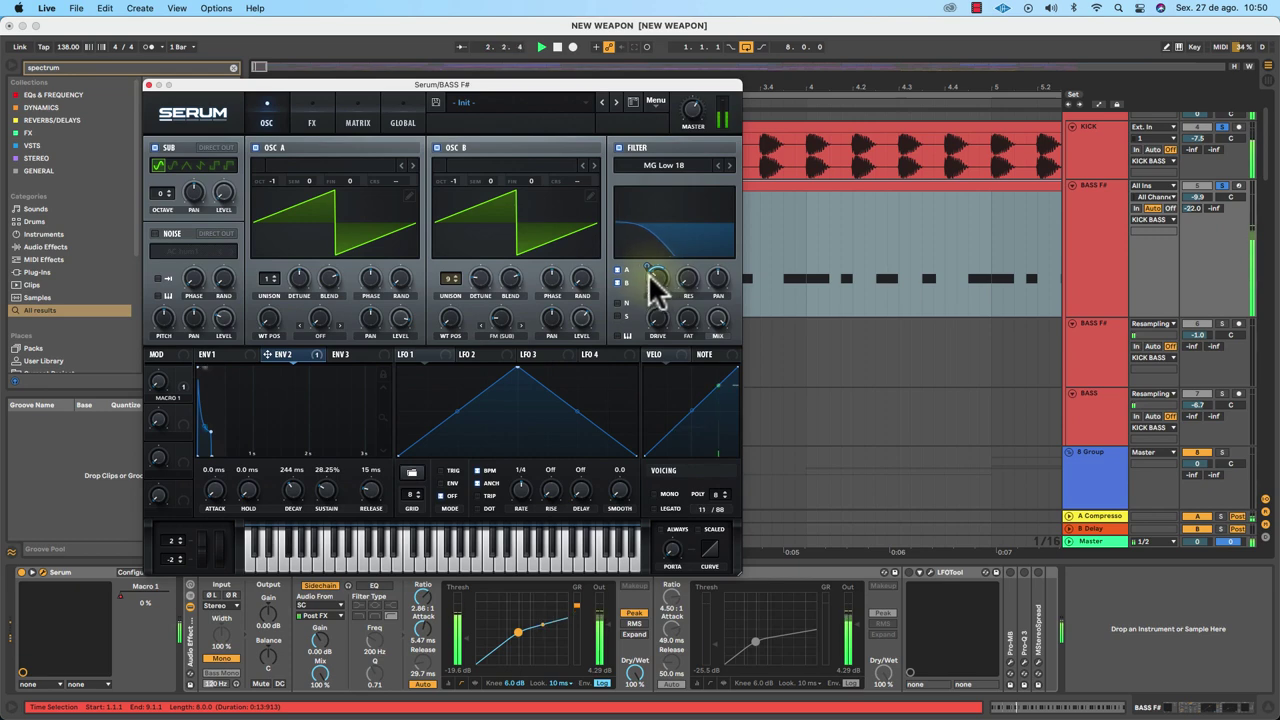
{"action": "left_click", "coordinate": [147, 84]}
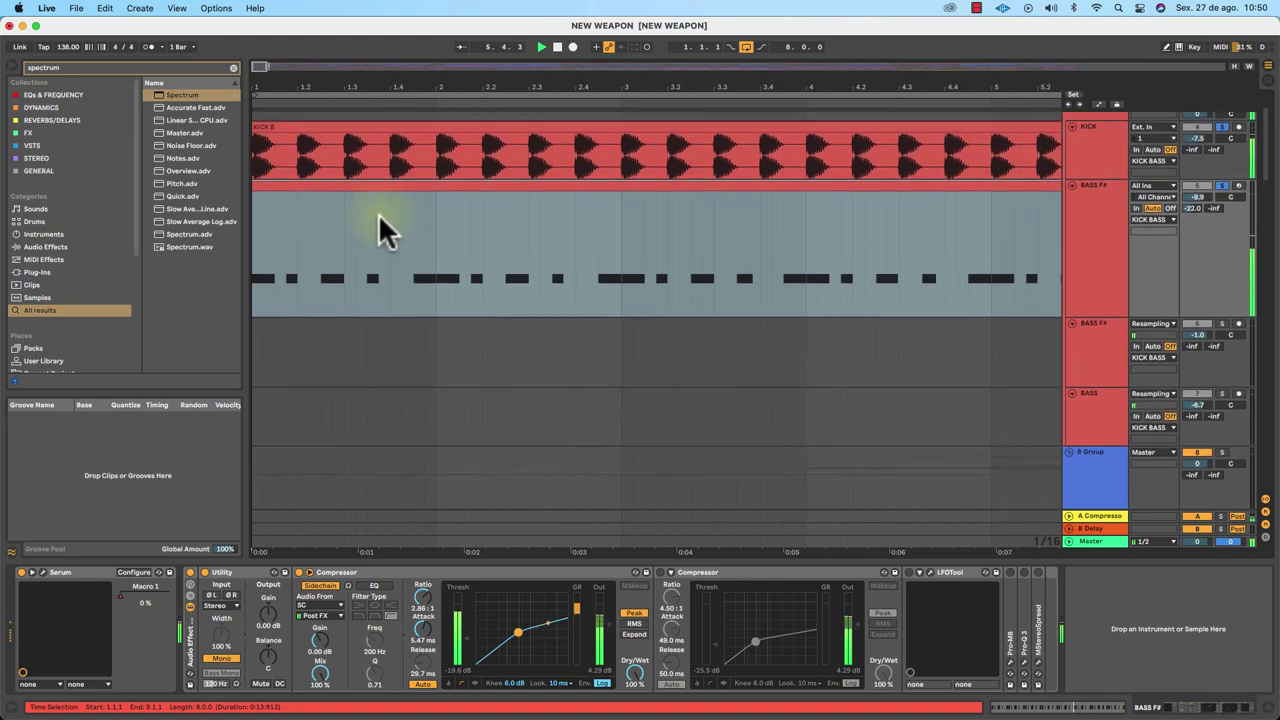
{"action": "scroll", "coordinate": [374, 261], "scroll_direction": "up", "scroll_amount": 1}
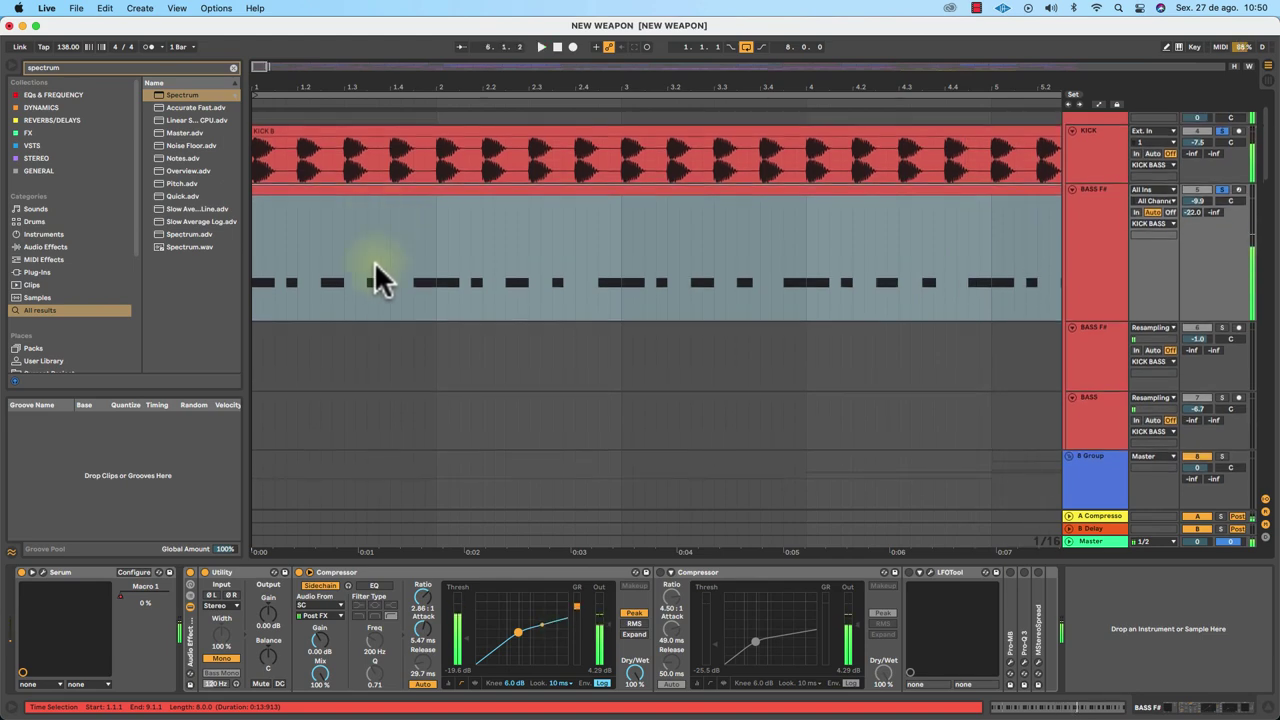
Enable the second Compressor and set its ratio to 11.5:1, attack to 0.01 ms and threshold to -33.1 dB during playback.
{"action": "left_click", "coordinate": [695, 574]}
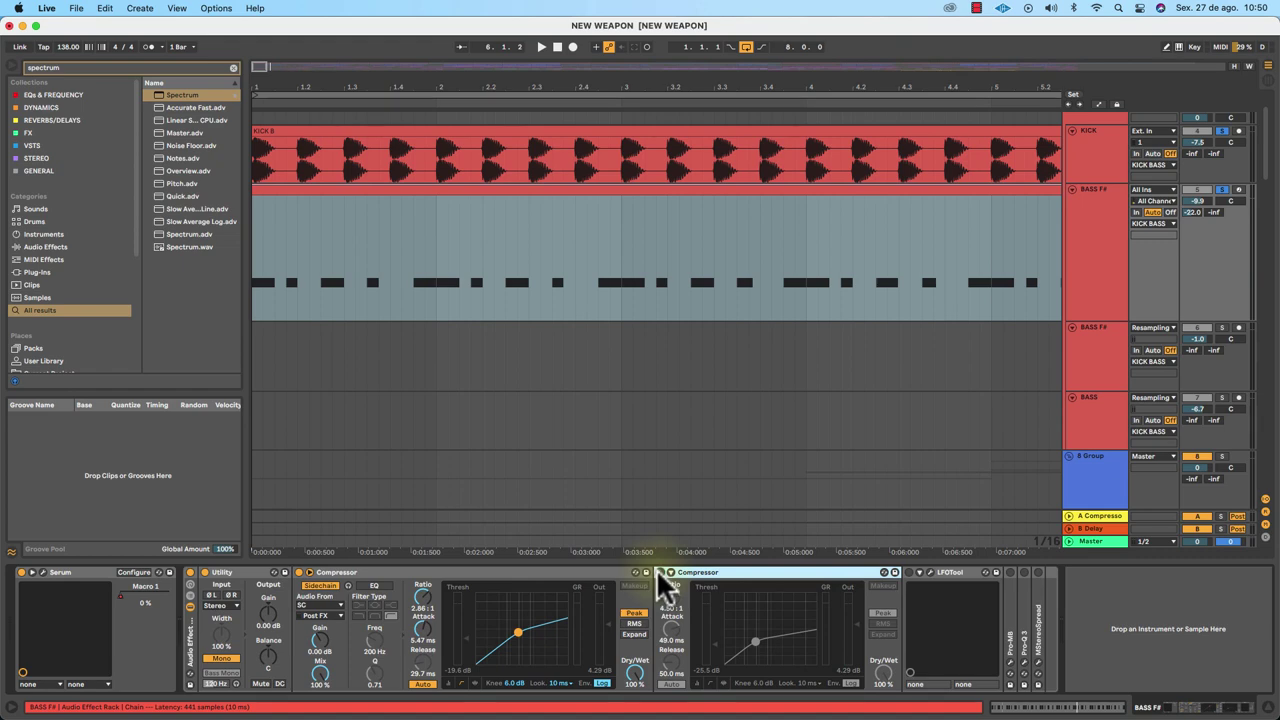
{"action": "left_click", "coordinate": [659, 572]}
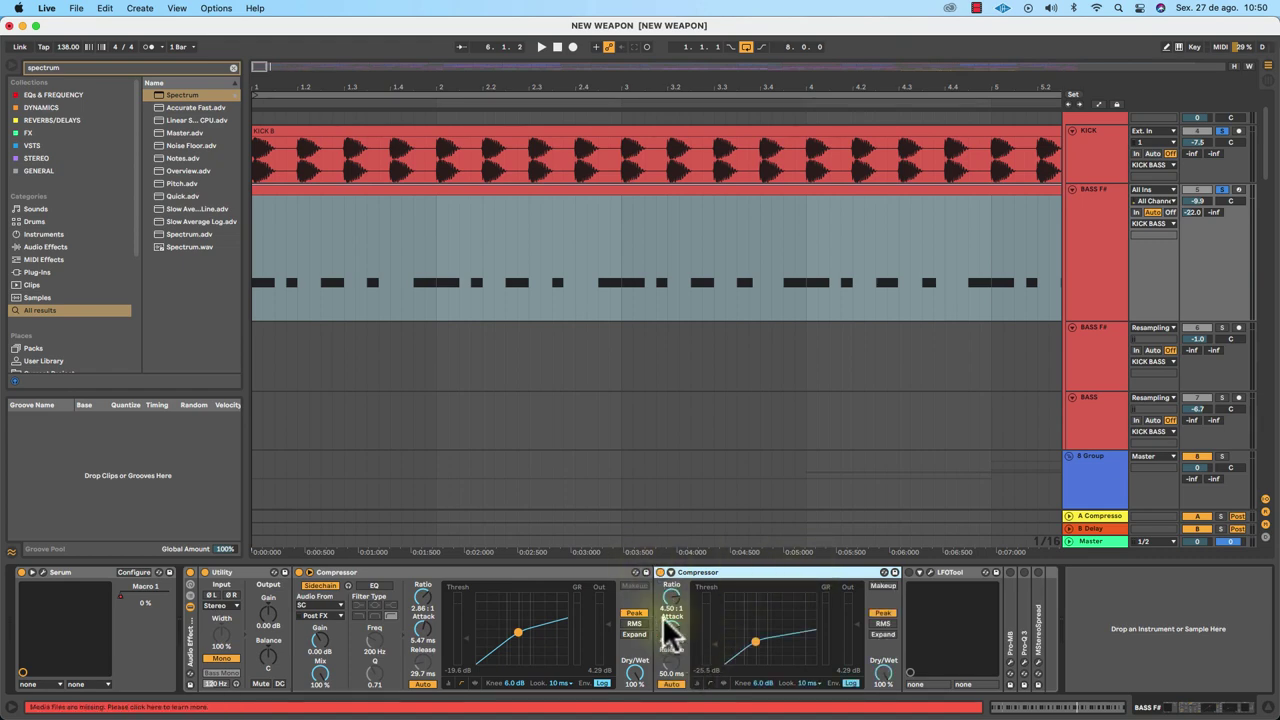
{"action": "left_click_drag", "start_coordinate": [672, 598], "coordinate": [672, 577]}
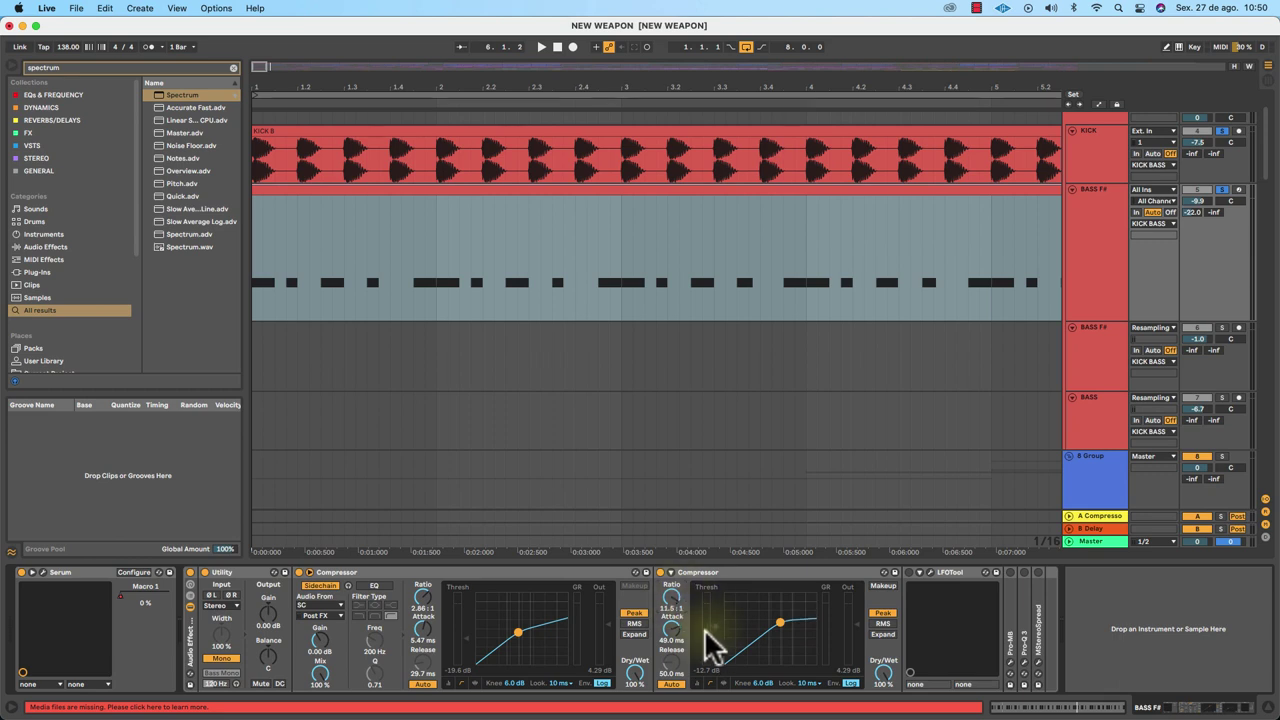
{"action": "key", "text": "space"}
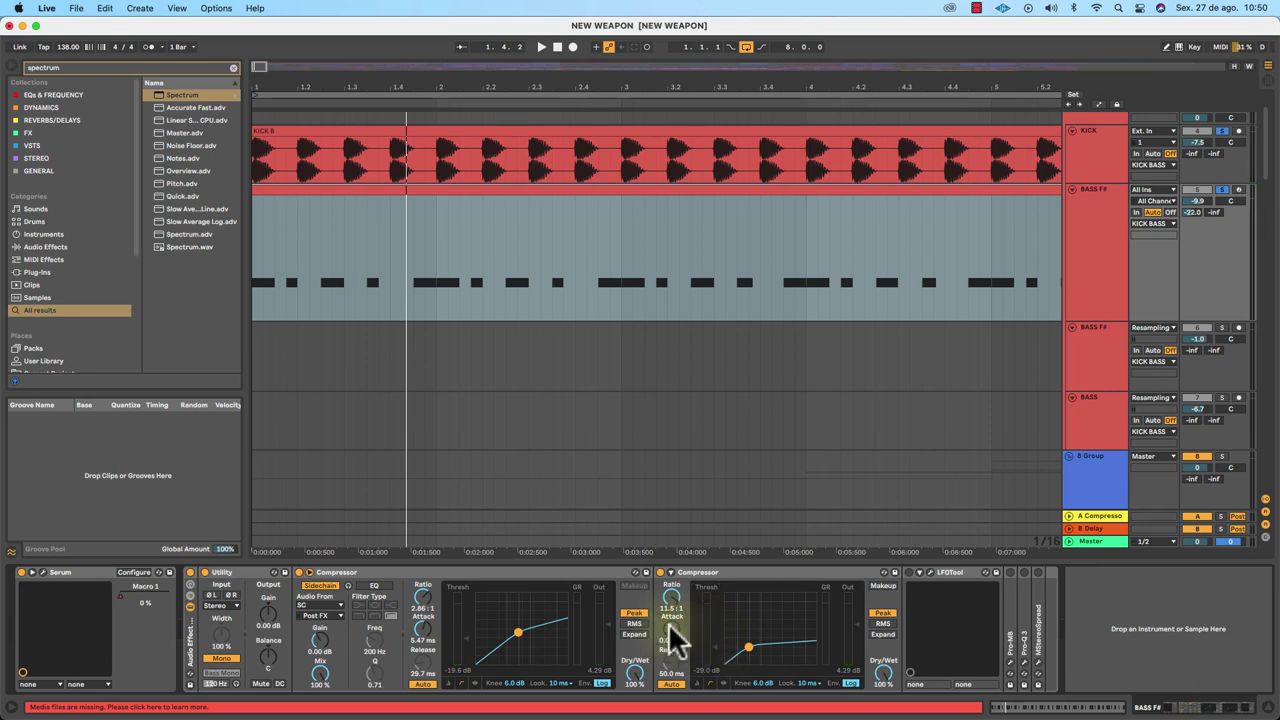
{"action": "left_click_drag", "start_coordinate": [670, 633], "coordinate": [714, 660]}
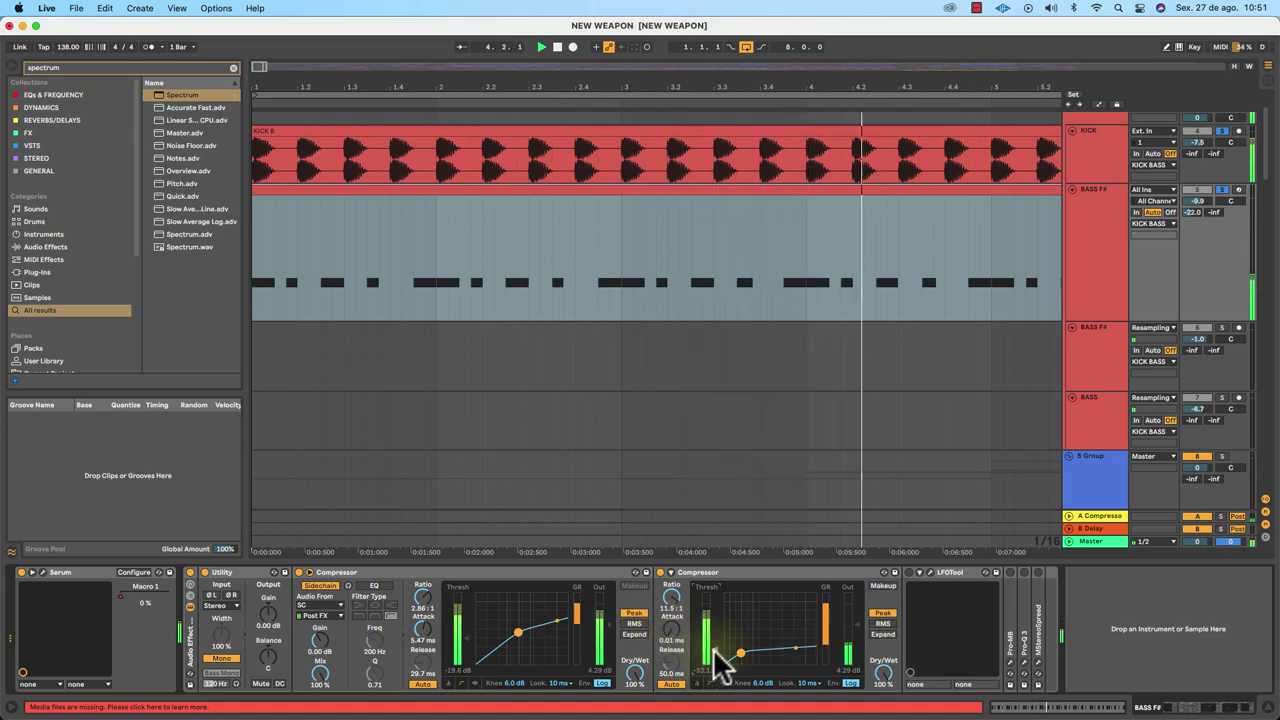
{"action": "left_click_drag", "start_coordinate": [714, 650], "coordinate": [714, 648]}
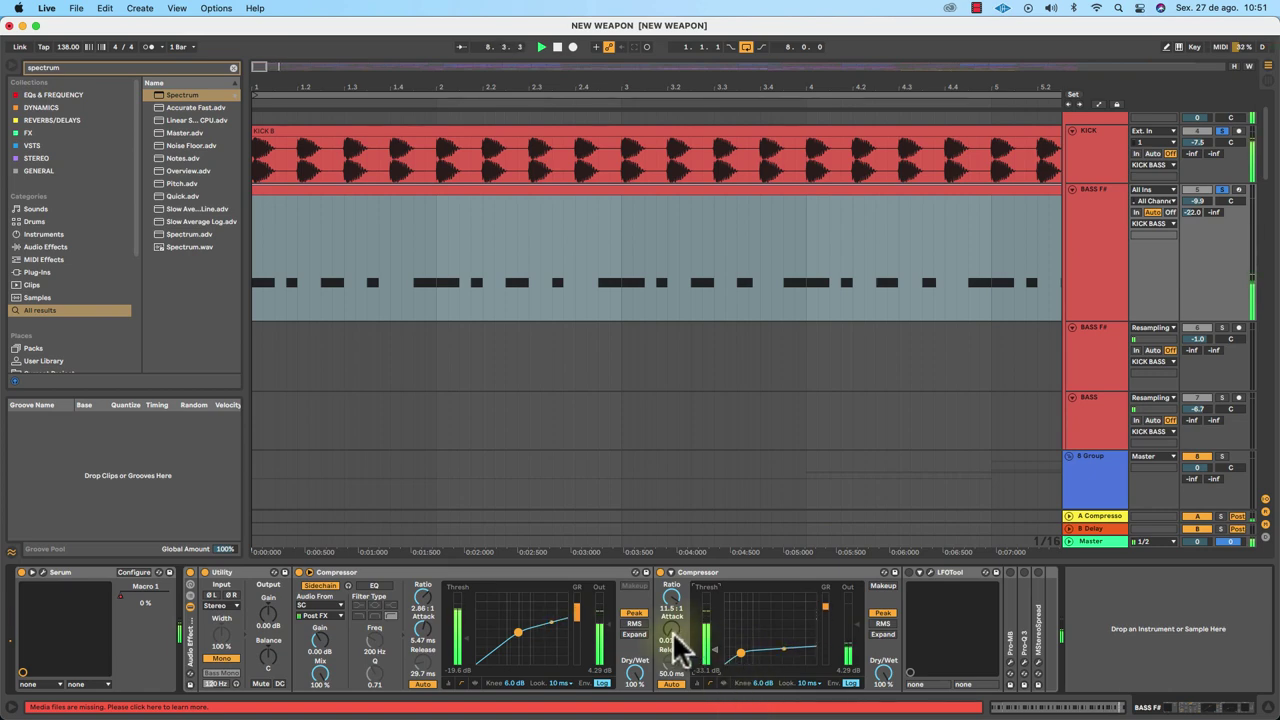
Solo only the BASS F# track and play it from bar 1 while raising the second Compressor's attack to 147 ms.
{"action": "key", "text": "space"}
{"action": "left_click", "coordinate": [1223, 132]}
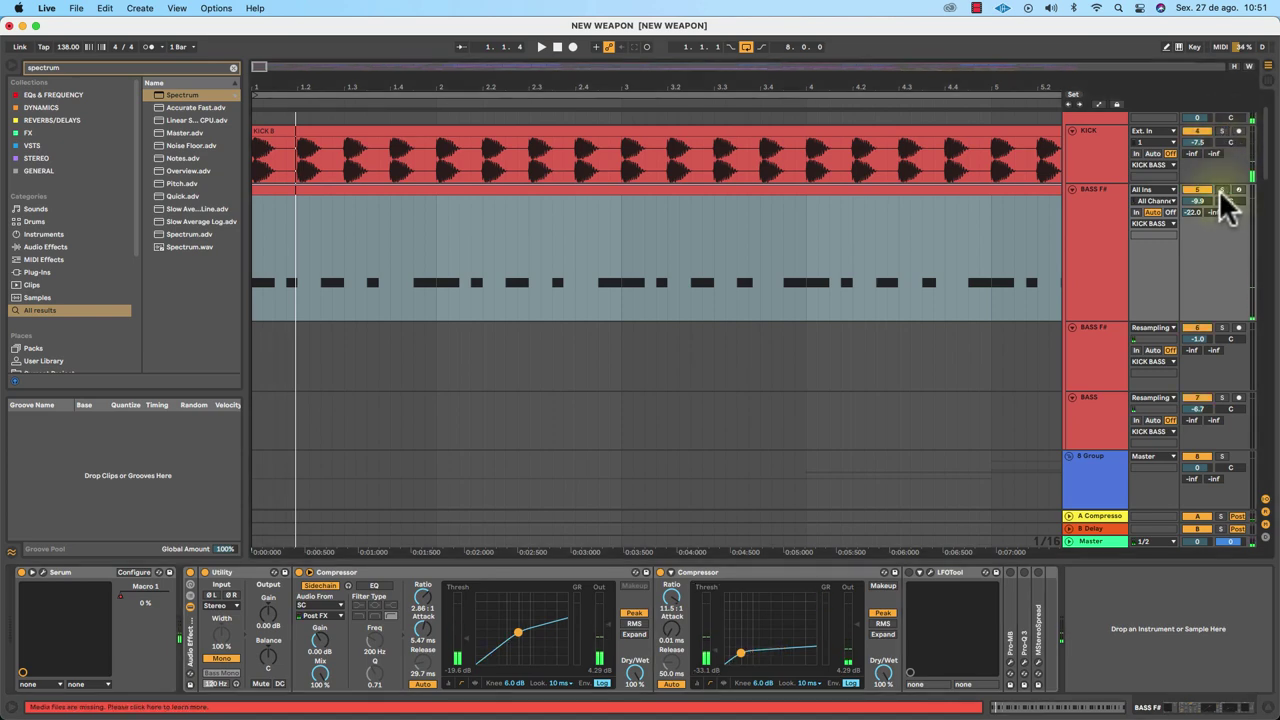
{"action": "left_click", "coordinate": [1221, 189]}
{"action": "key", "text": "space"}
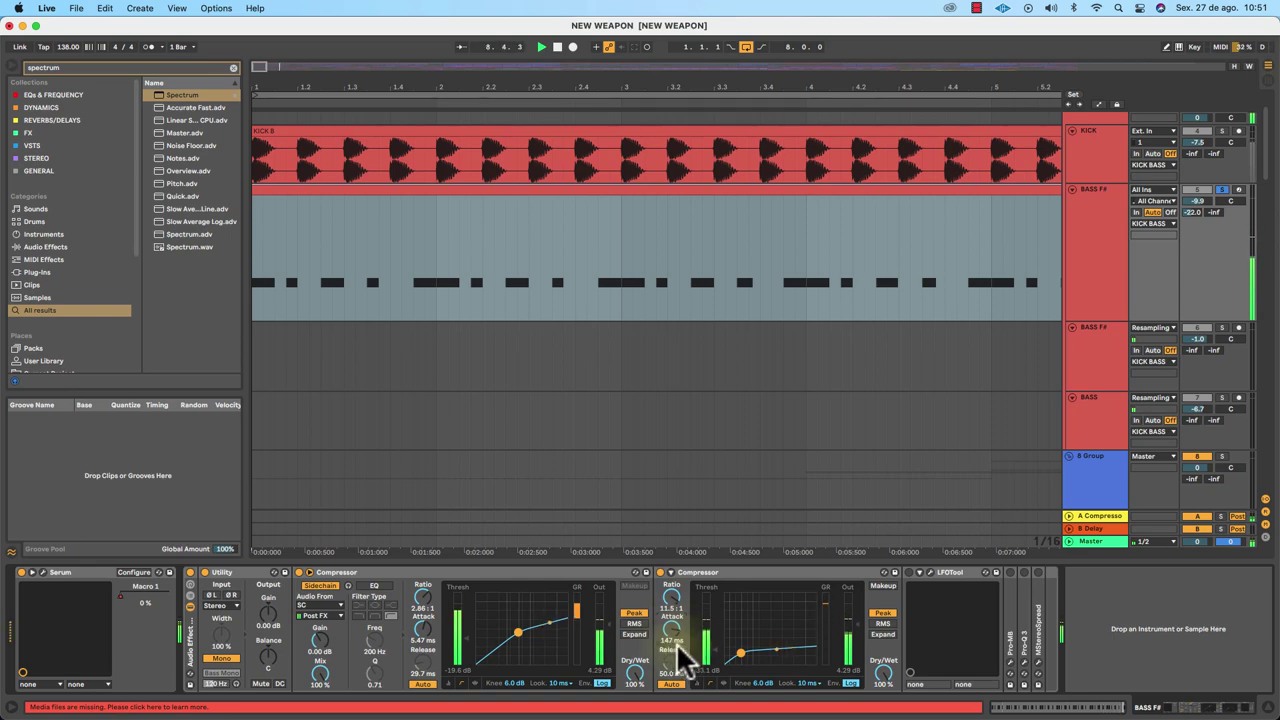
Set the second Compressor's attack to 40.8 ms while playing the bass from bar 1.
{"action": "left_click_drag", "start_coordinate": [323, 88], "coordinate": [322, 115]}
{"action": "scroll", "coordinate": [441, 260], "scroll_direction": "left", "scroll_amount": 2}
{"action": "left_click", "coordinate": [439, 272]}
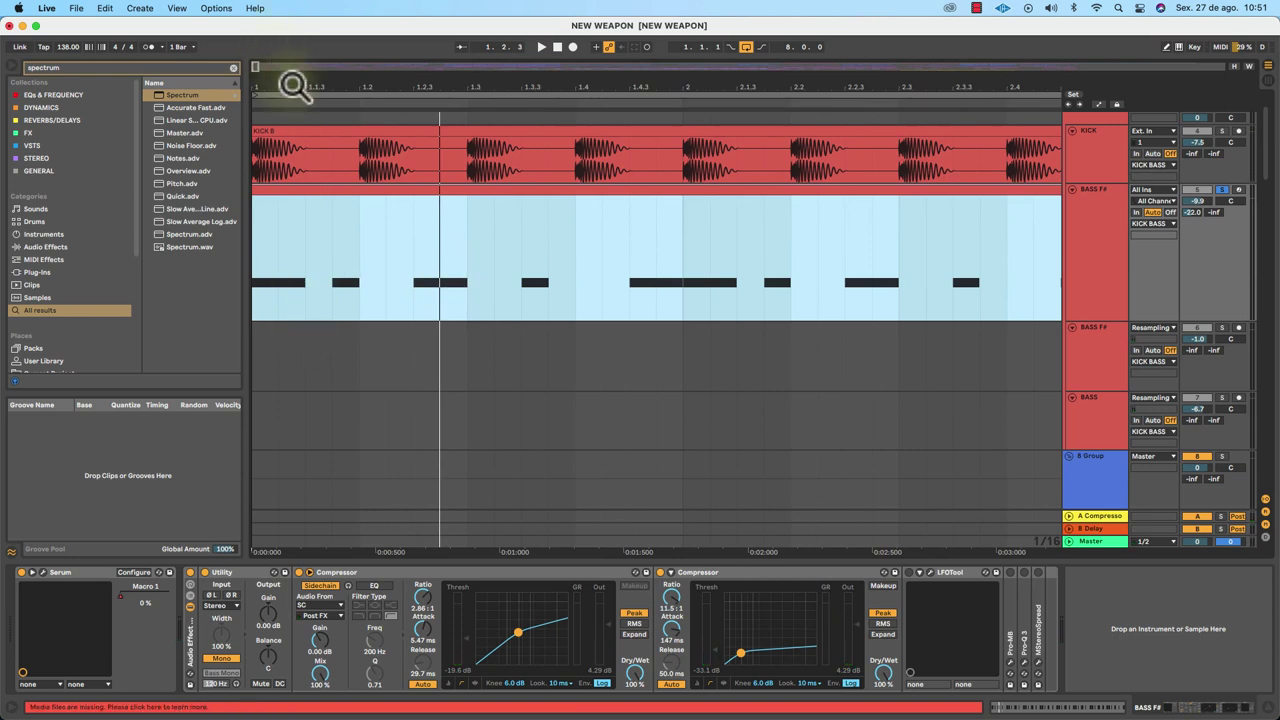
{"action": "left_click_drag", "start_coordinate": [286, 84], "coordinate": [286, 120]}
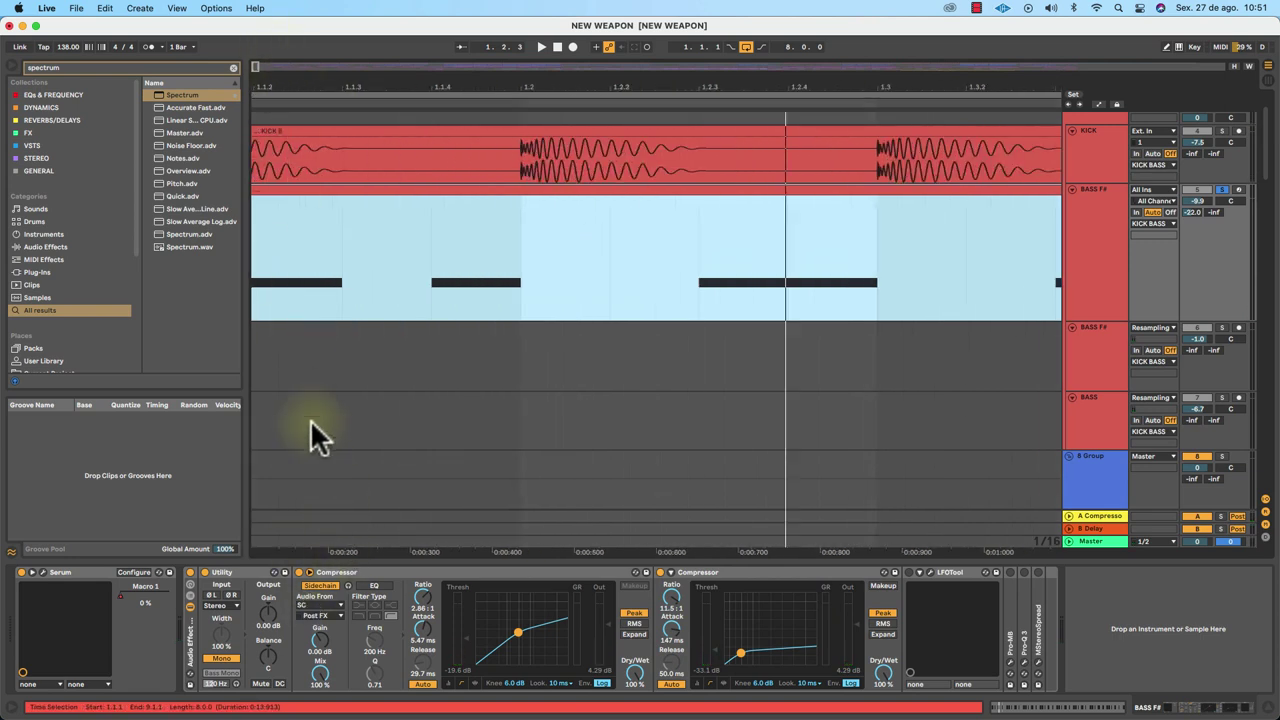
{"action": "left_click_drag", "start_coordinate": [320, 100], "coordinate": [320, 150]}
{"action": "left_click_drag", "start_coordinate": [316, 88], "coordinate": [316, 46]}
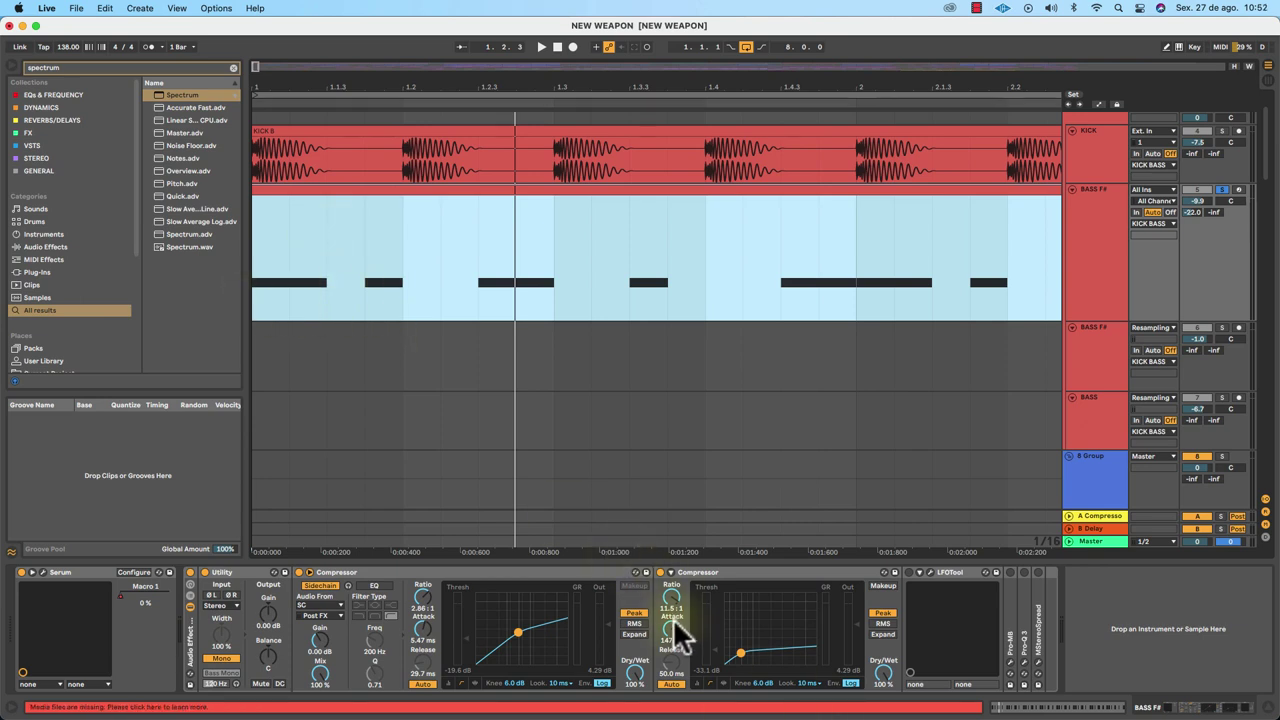
{"action": "left_click_drag", "start_coordinate": [672, 628], "coordinate": [672, 640]}
{"action": "key", "text": "space"}
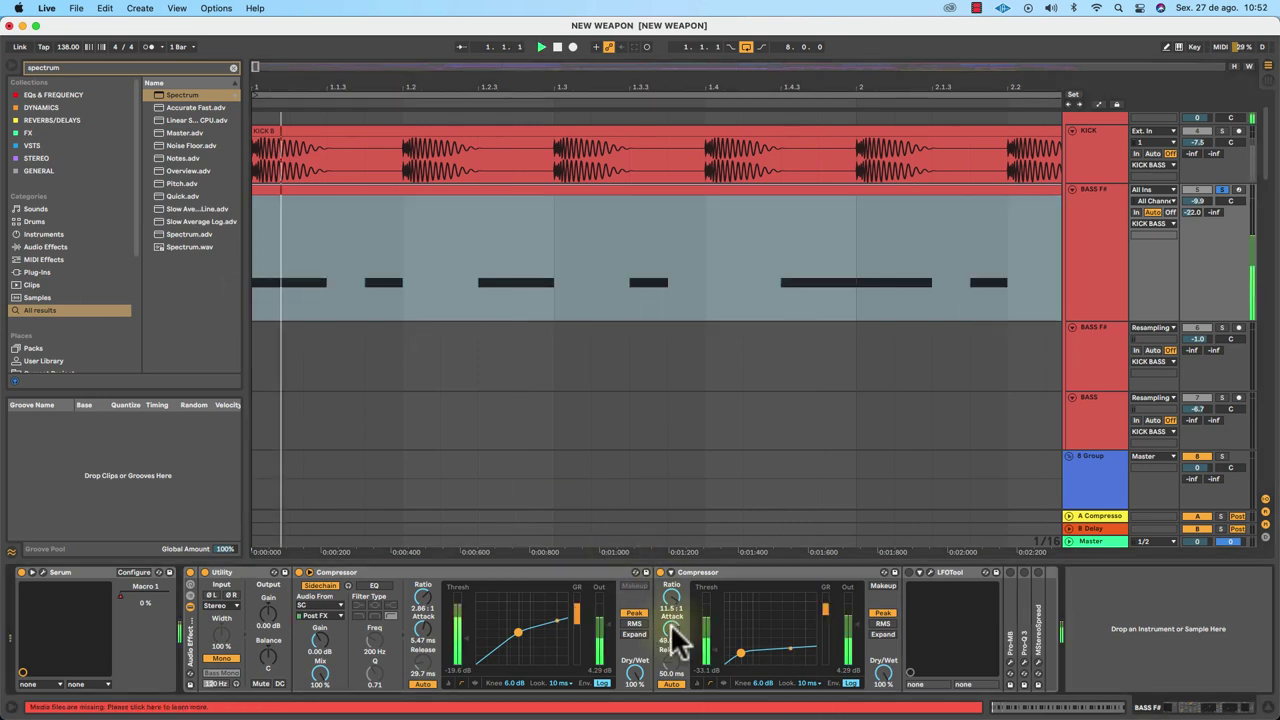
{"action": "left_click_drag", "start_coordinate": [672, 628], "coordinate": [672, 640]}
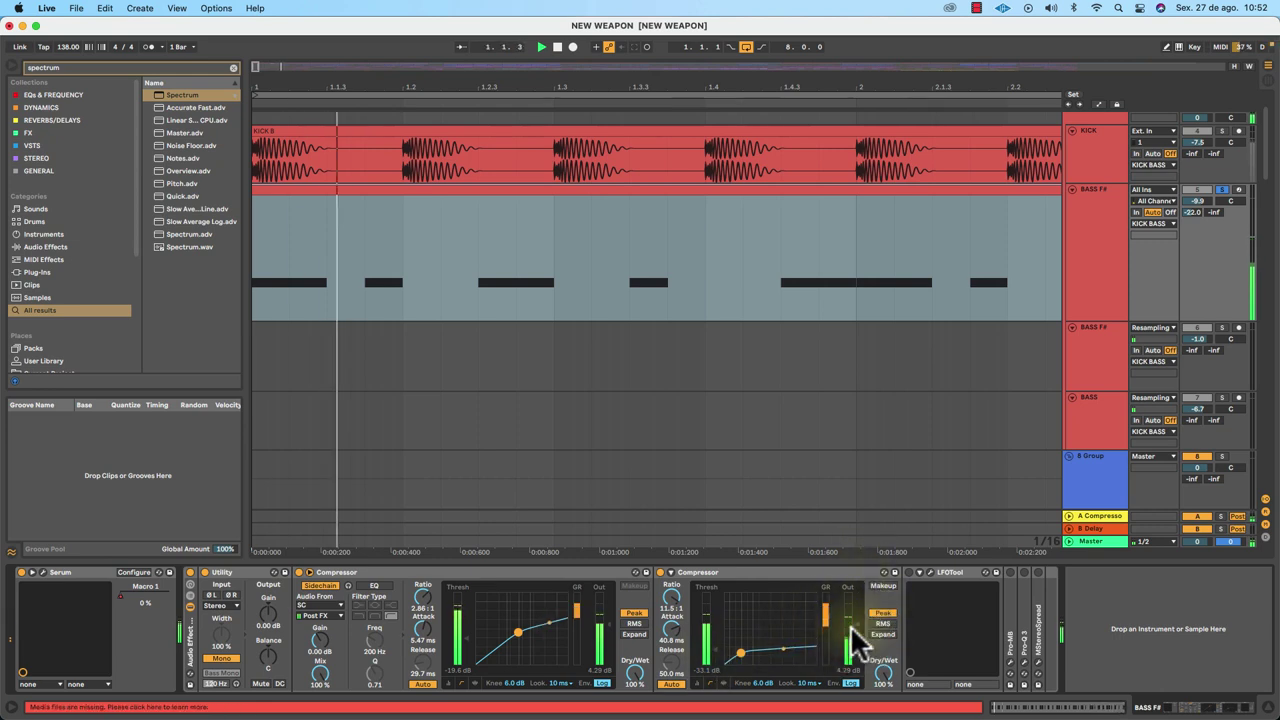
Compare the second Compressor's collapsed, transfer curve and activity views during playback, and leave it in the collapsed view.
{"action": "left_click", "coordinate": [698, 684]}
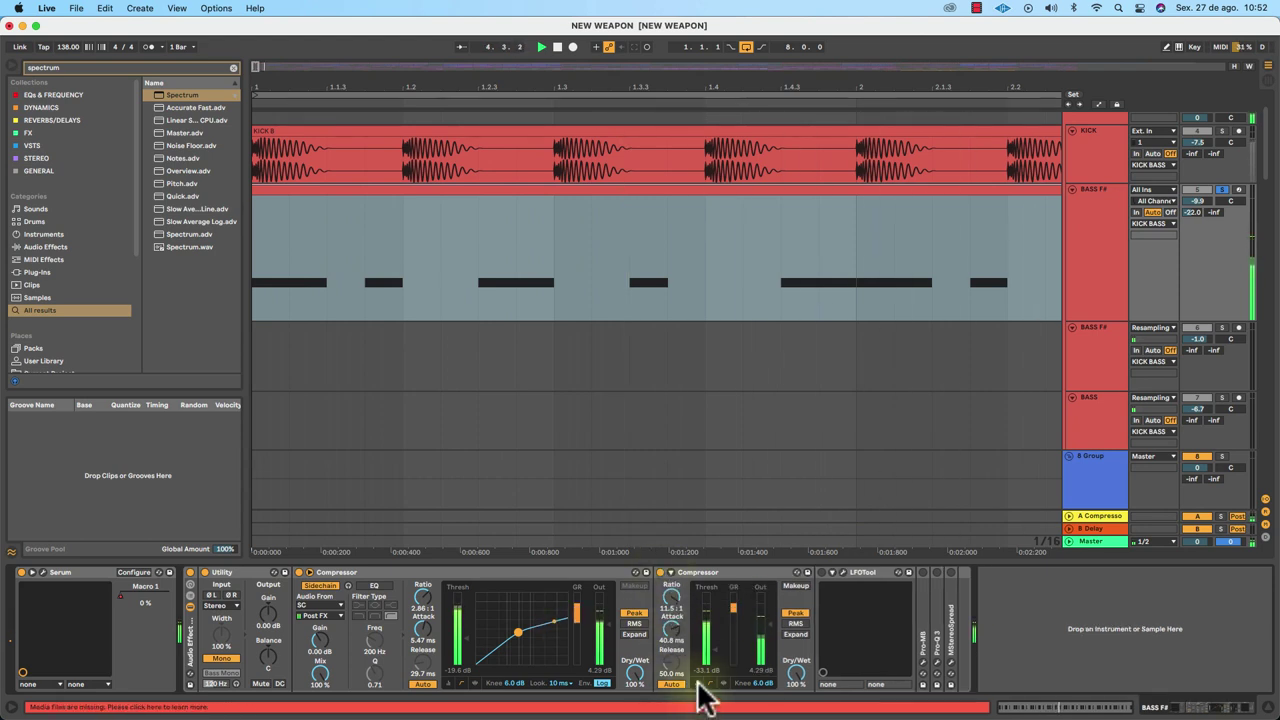
{"action": "left_click", "coordinate": [700, 684]}
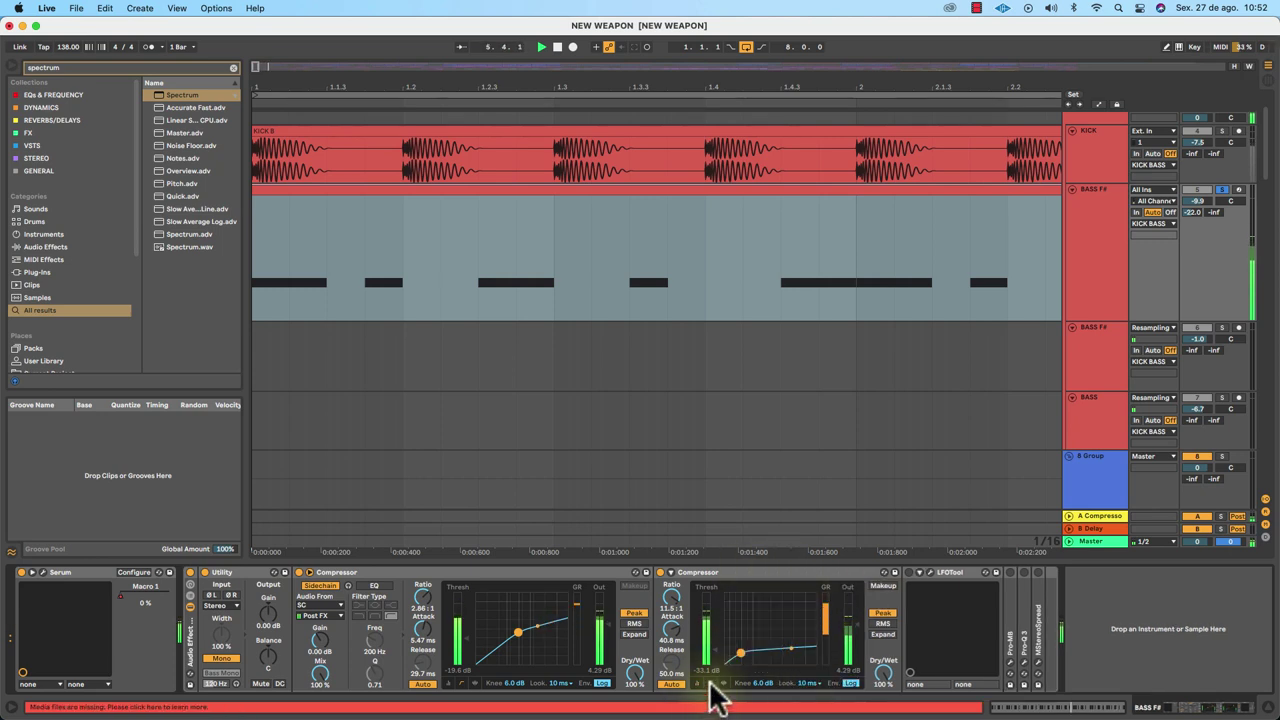
{"action": "left_click", "coordinate": [723, 684]}
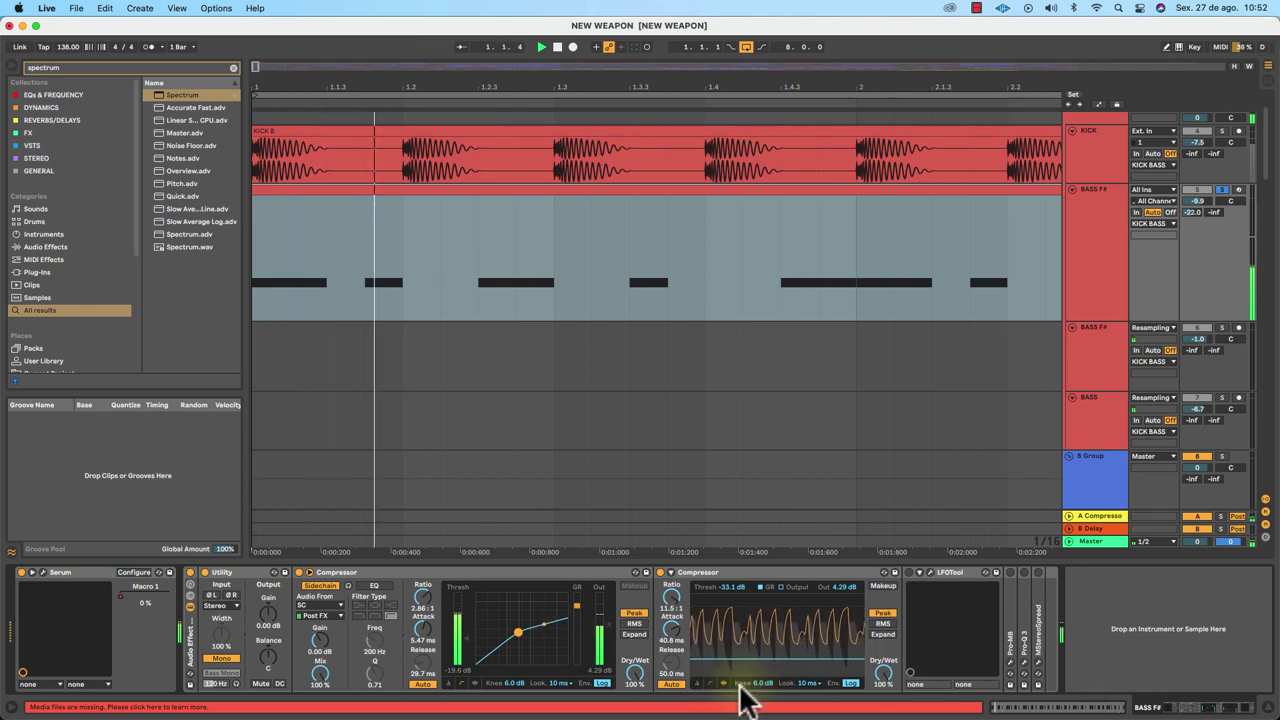
{"action": "left_click", "coordinate": [697, 684]}
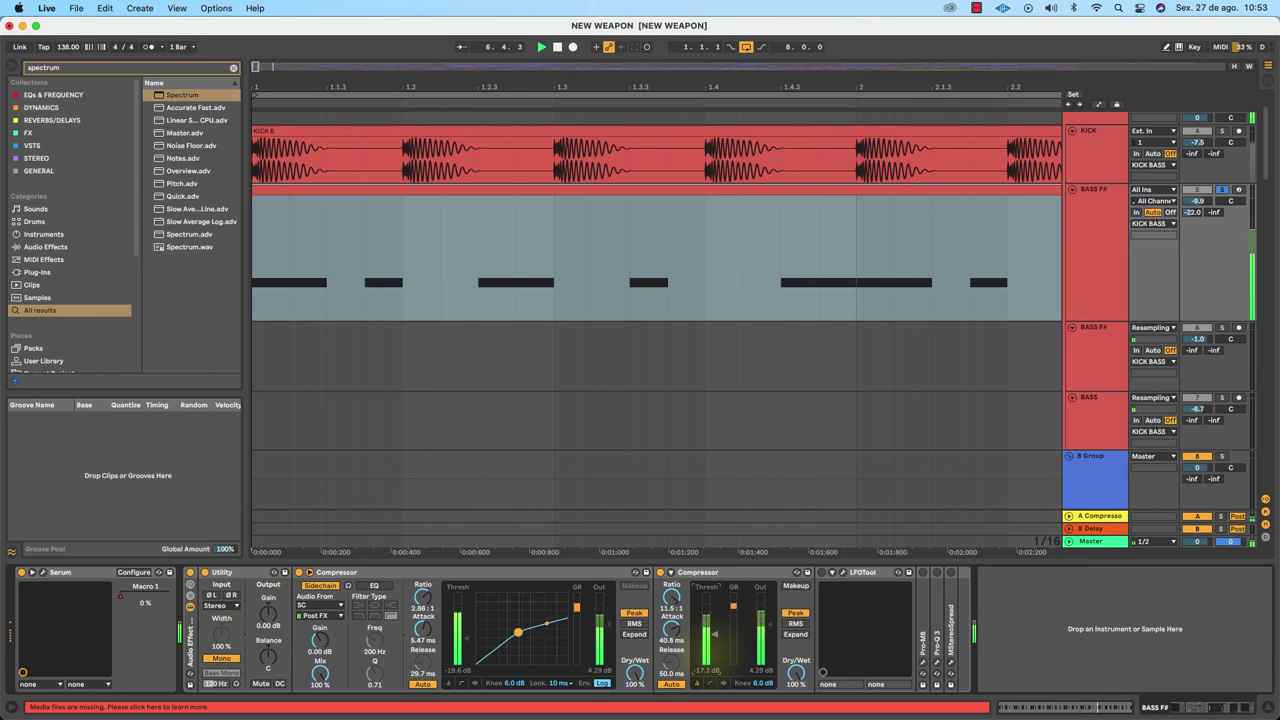
Set the second Compressor's ratio to 3.94:1 and threshold to -21.3 dB, bypassing and re-enabling it for comparison.
{"action": "left_click_drag", "start_coordinate": [672, 598], "coordinate": [672, 606]}
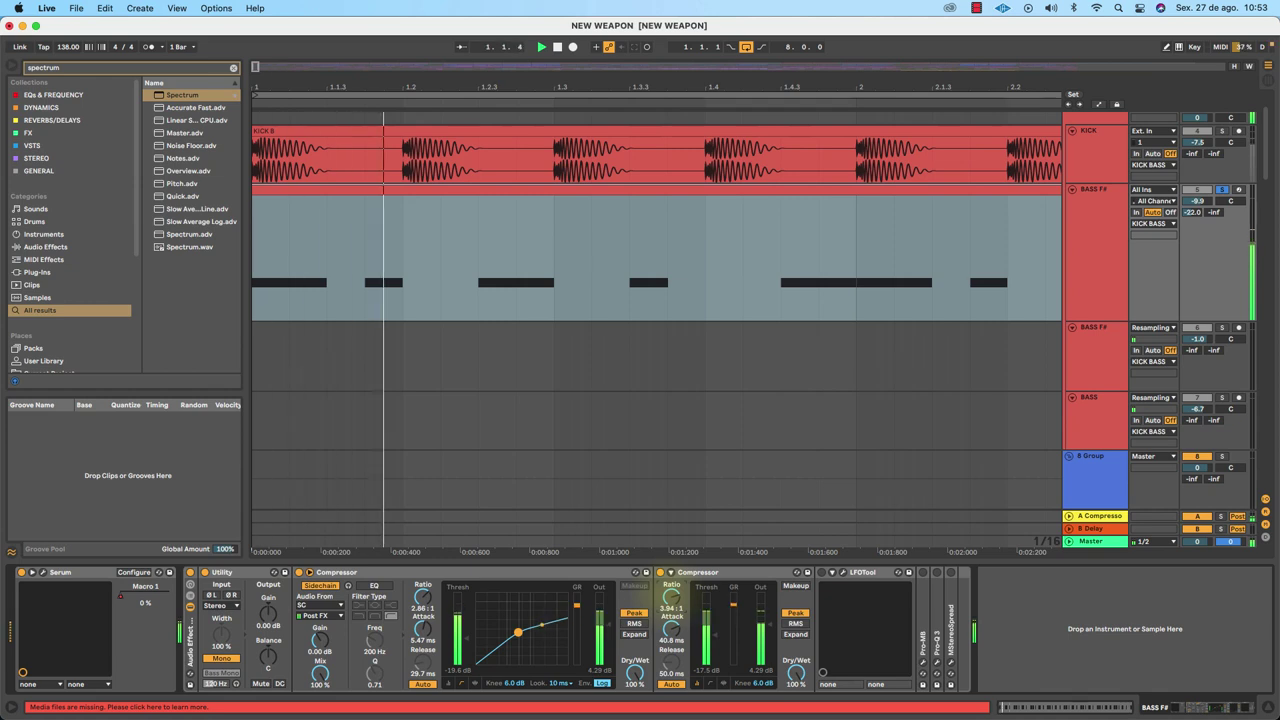
{"action": "left_click", "coordinate": [659, 572]}
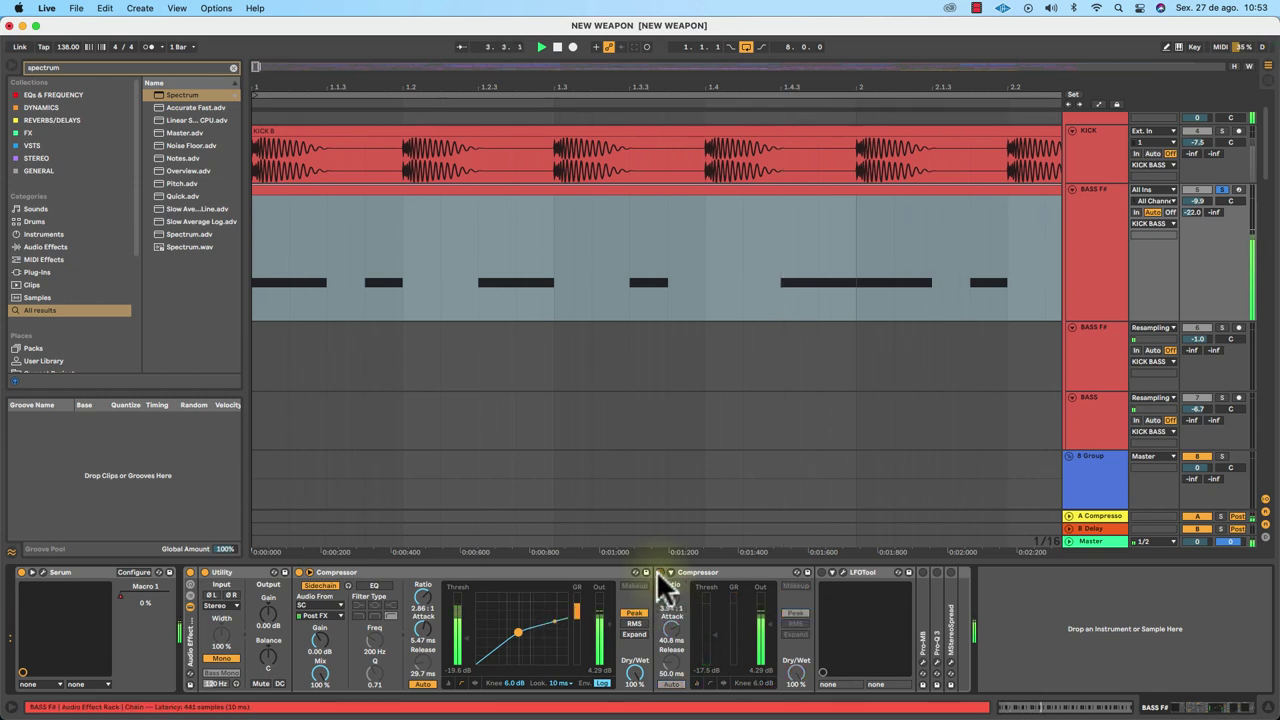
{"action": "left_click", "coordinate": [659, 573]}
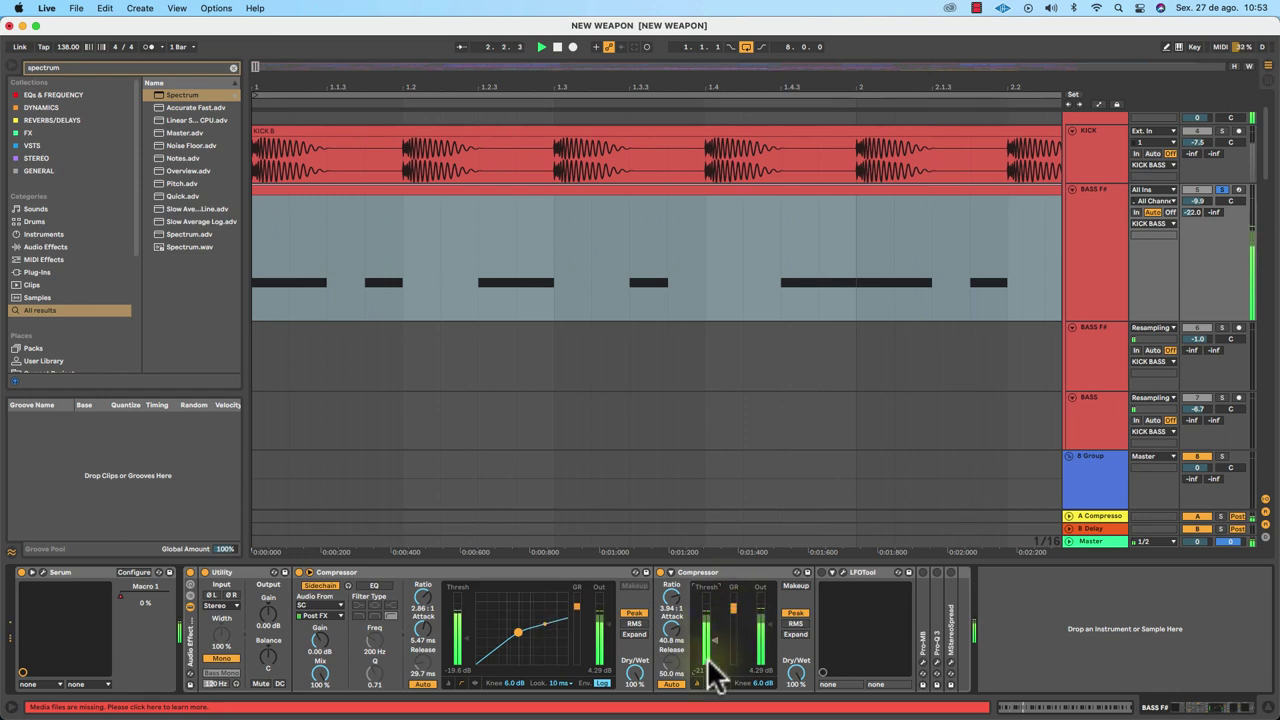
Add the KICK track to the solo and compare the groove with the second Compressor bypassed and re-enabled.
{"action": "left_click", "coordinate": [1222, 131]}
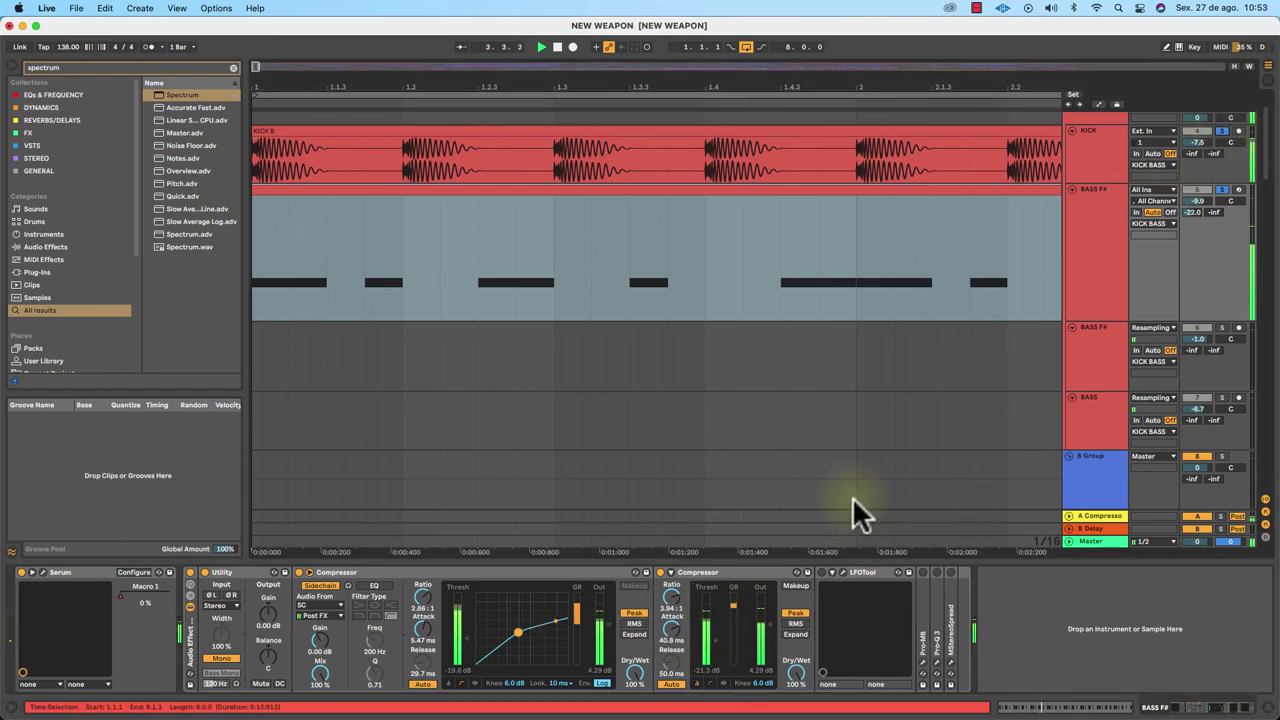
{"action": "mouse_move", "coordinate": [671, 596]}
{"action": "left_mouse_down"}
{"action": "mouse_move", "coordinate": [671, 630]}
{"action": "mouse_move", "coordinate": [671, 578]}
{"action": "left_mouse_up"}
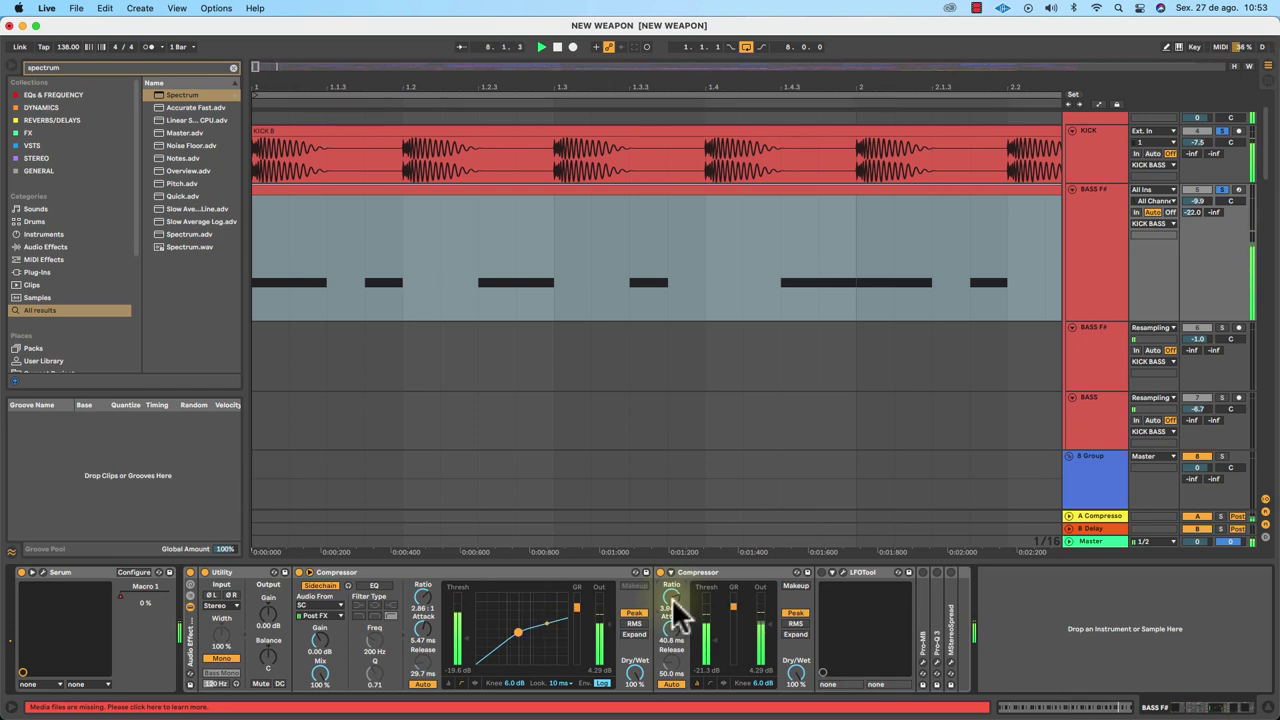
{"action": "left_click", "coordinate": [659, 574]}
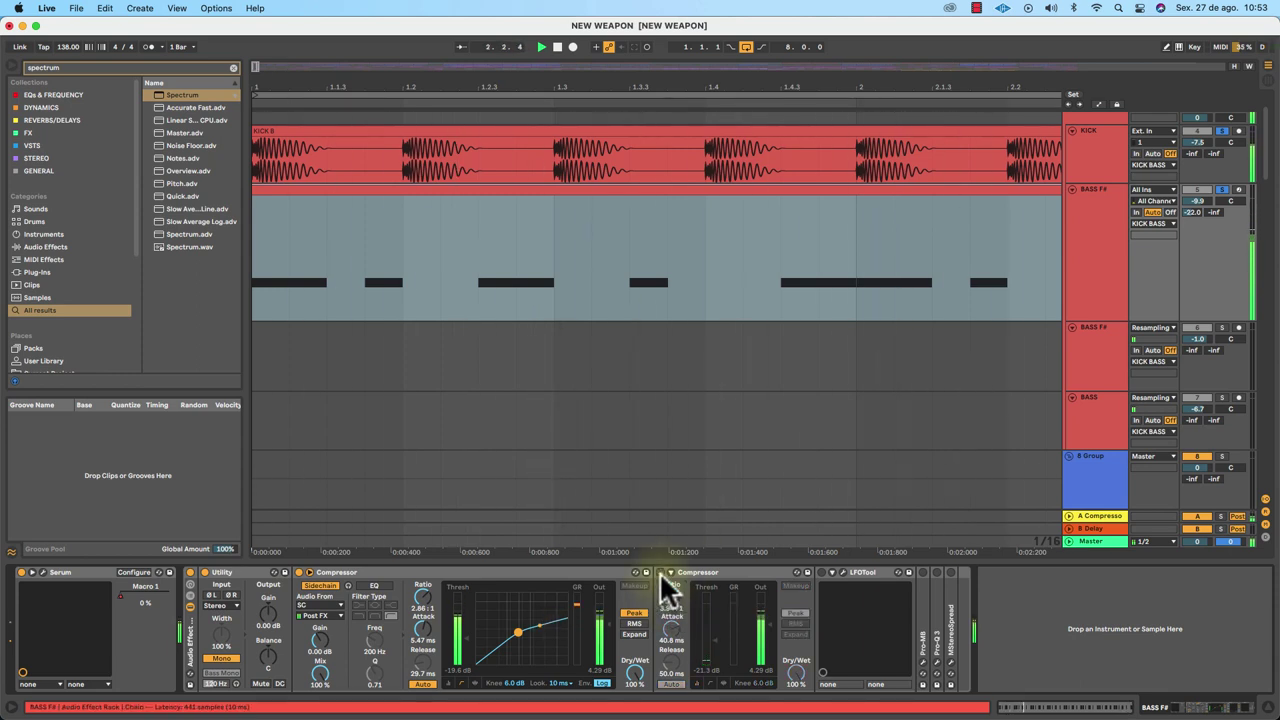
{"action": "left_click", "coordinate": [659, 573]}
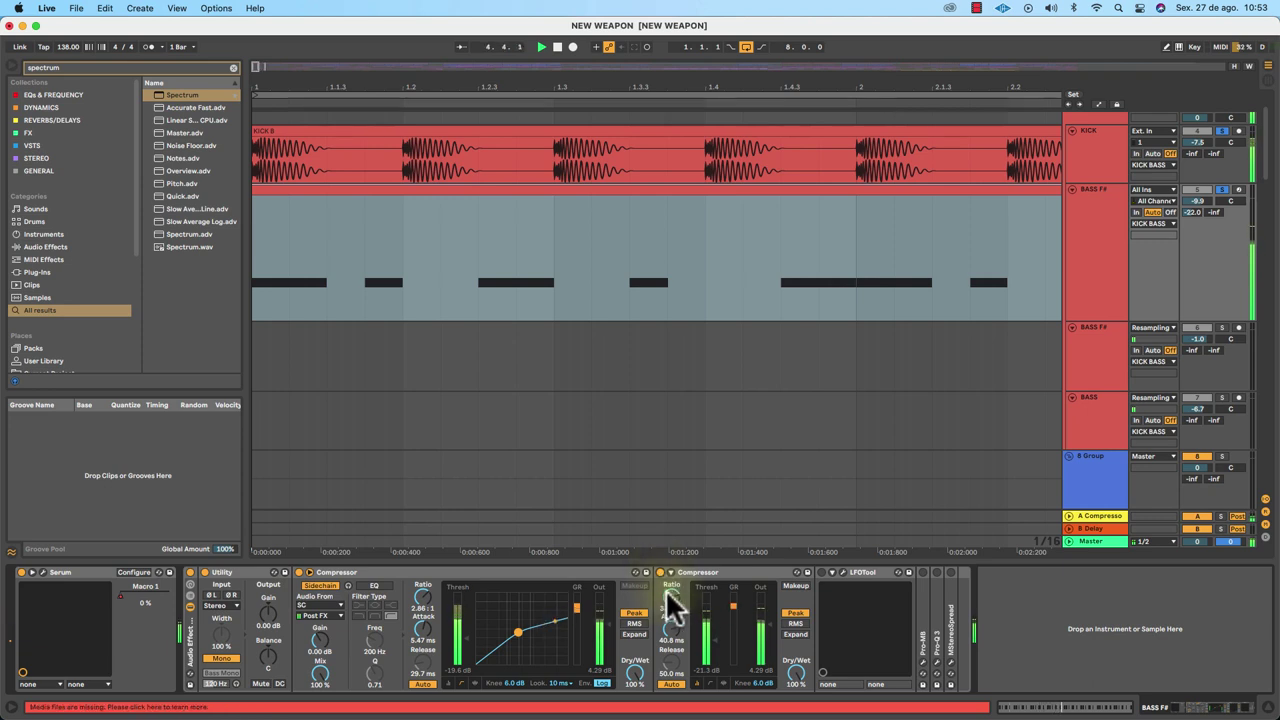
{"action": "left_click", "coordinate": [719, 571]}
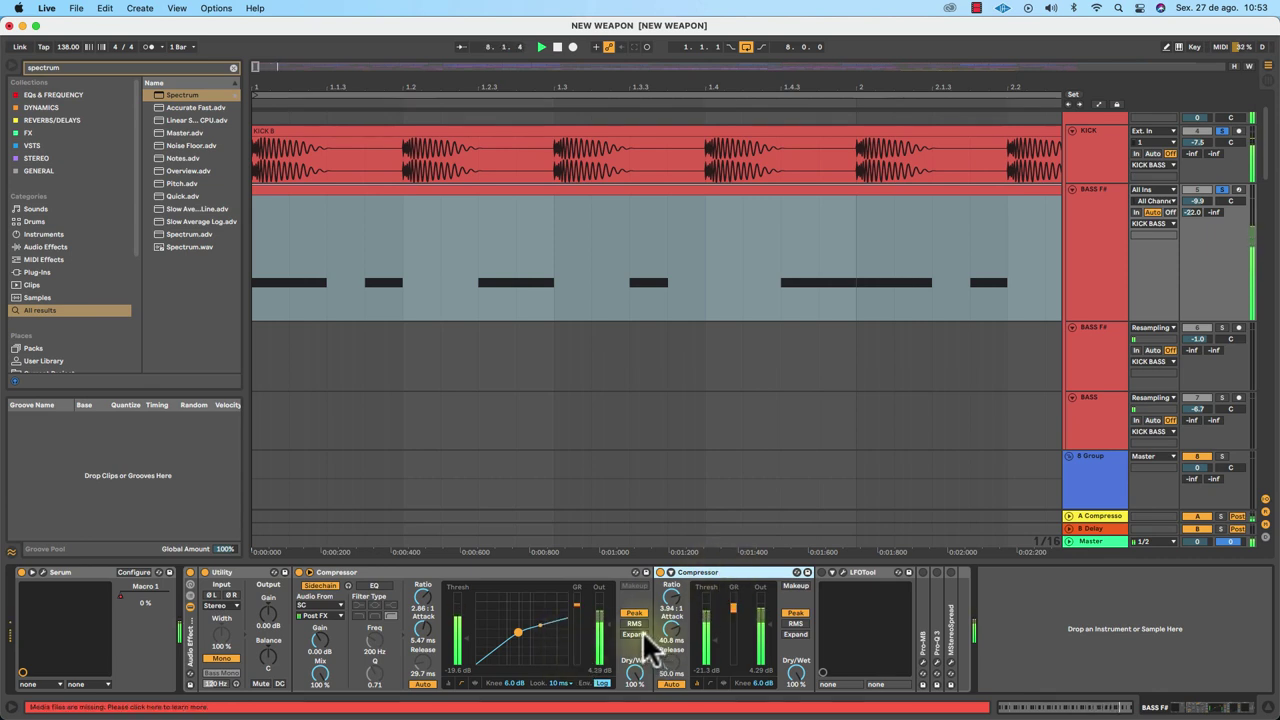
Reshape LFOTool's volume curve during playback, giving it an earlier, steeper rise and a slightly higher starting point.
{"action": "left_click", "coordinate": [842, 571]}
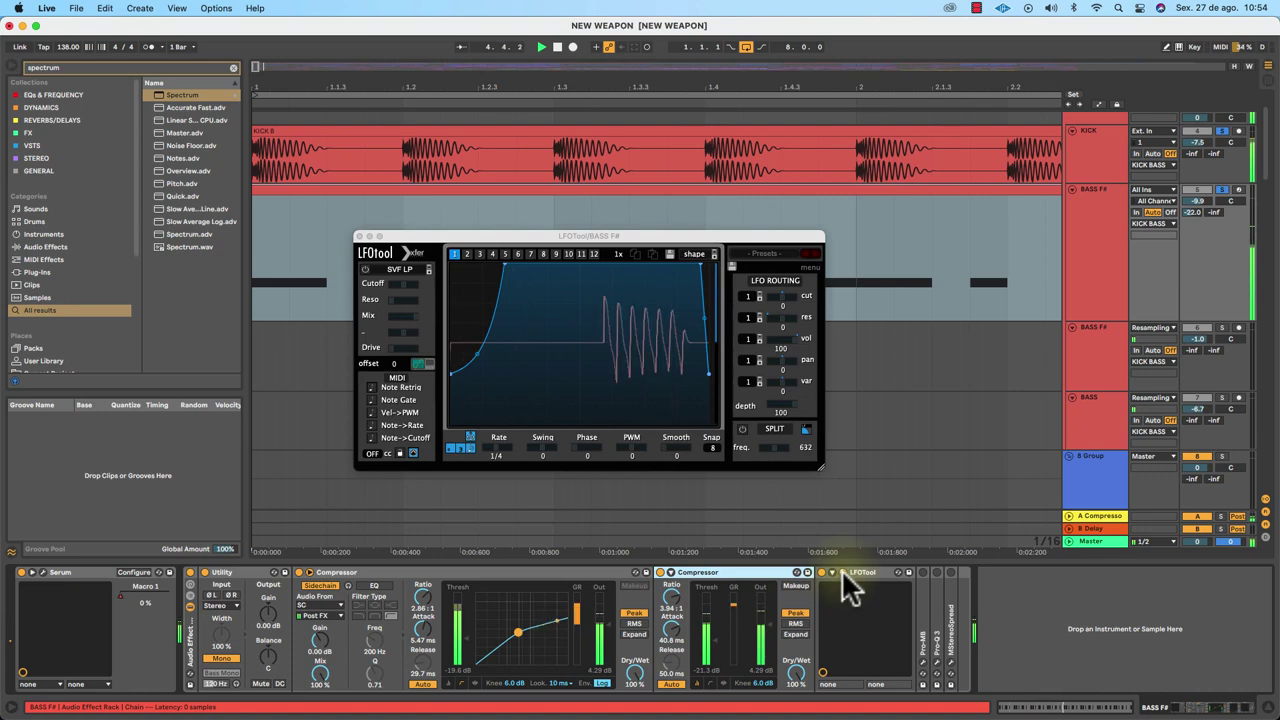
{"action": "left_click_drag", "start_coordinate": [450, 375], "coordinate": [453, 384]}
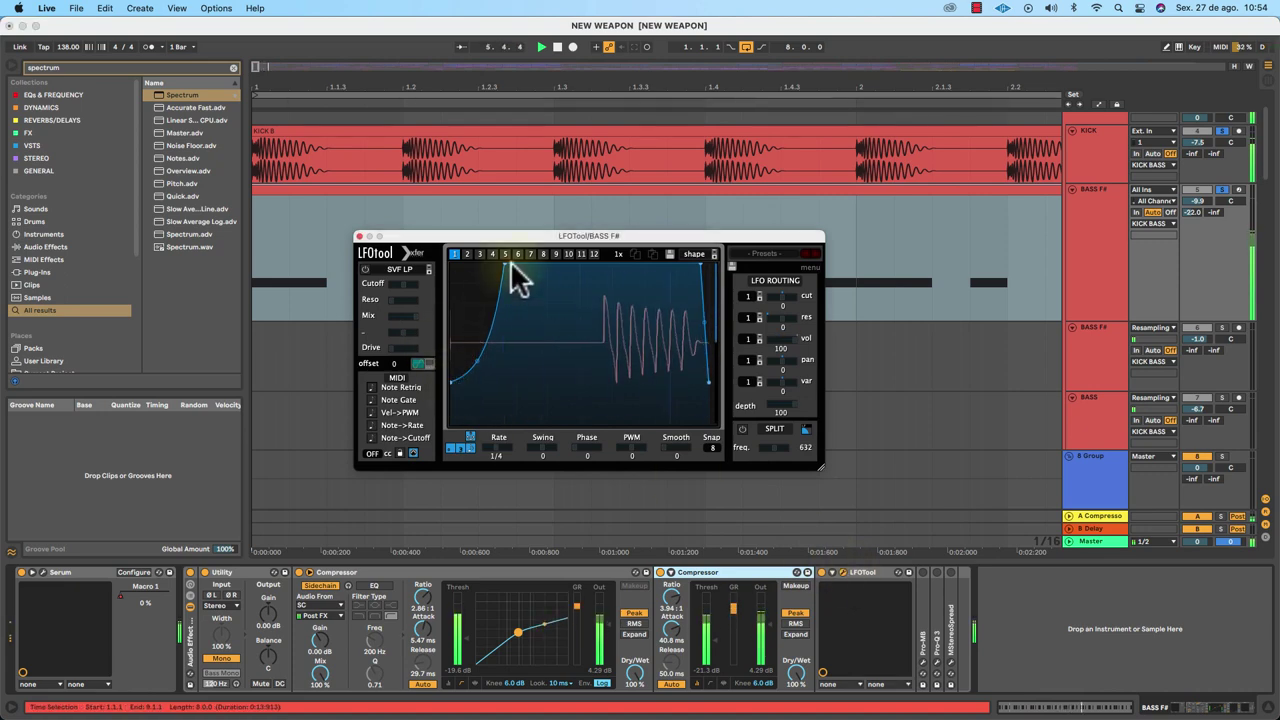
{"action": "left_click_drag", "start_coordinate": [507, 263], "coordinate": [470, 260]}
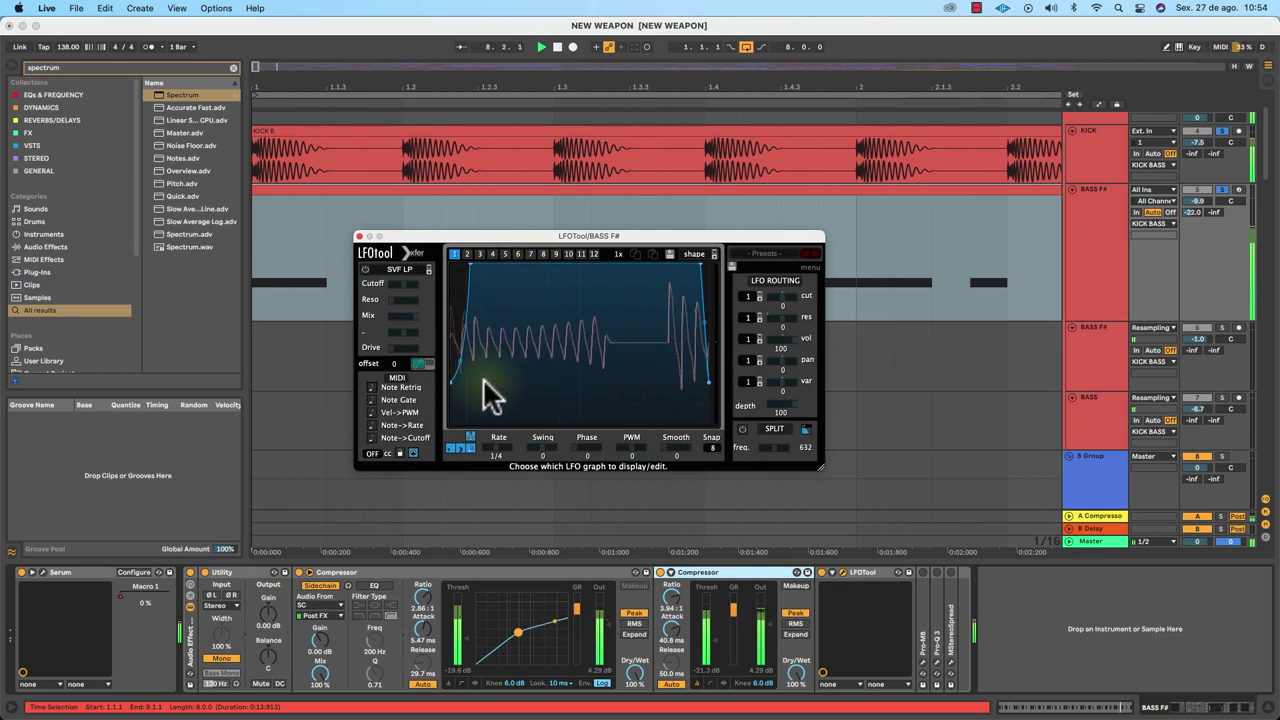
{"action": "left_click_drag", "start_coordinate": [452, 382], "coordinate": [426, 349]}
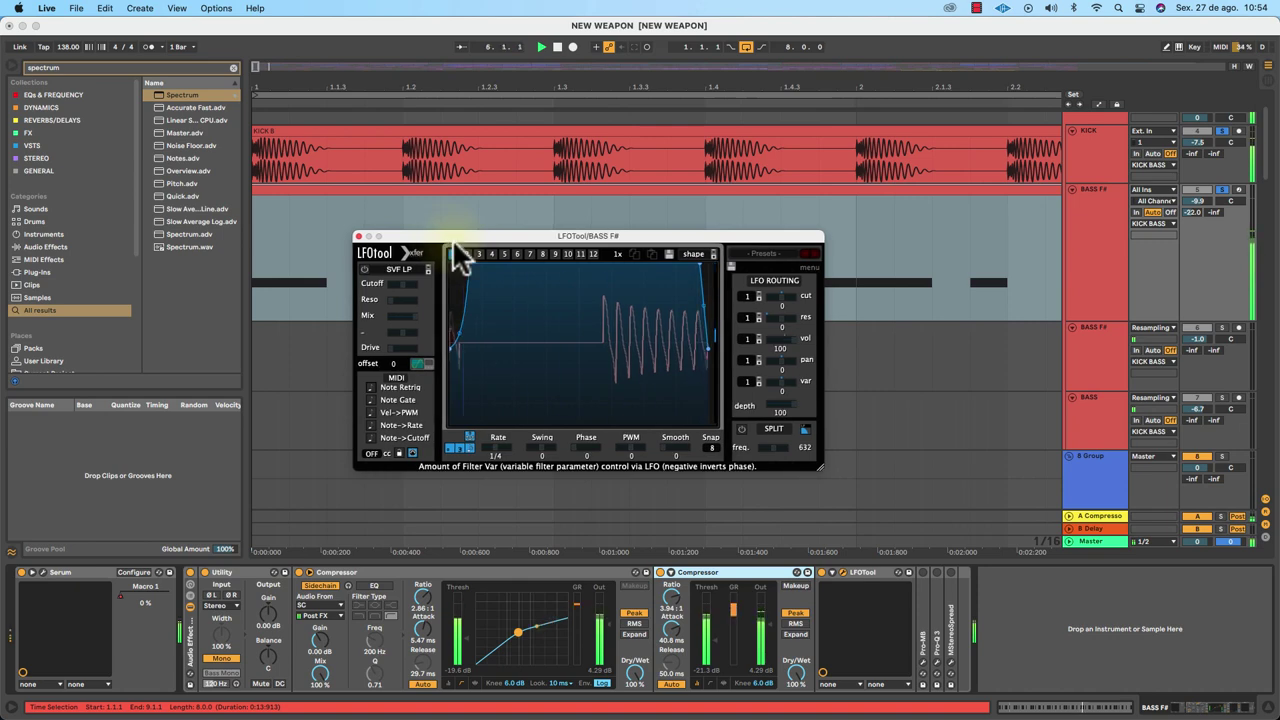
{"action": "left_click", "coordinate": [359, 236]}
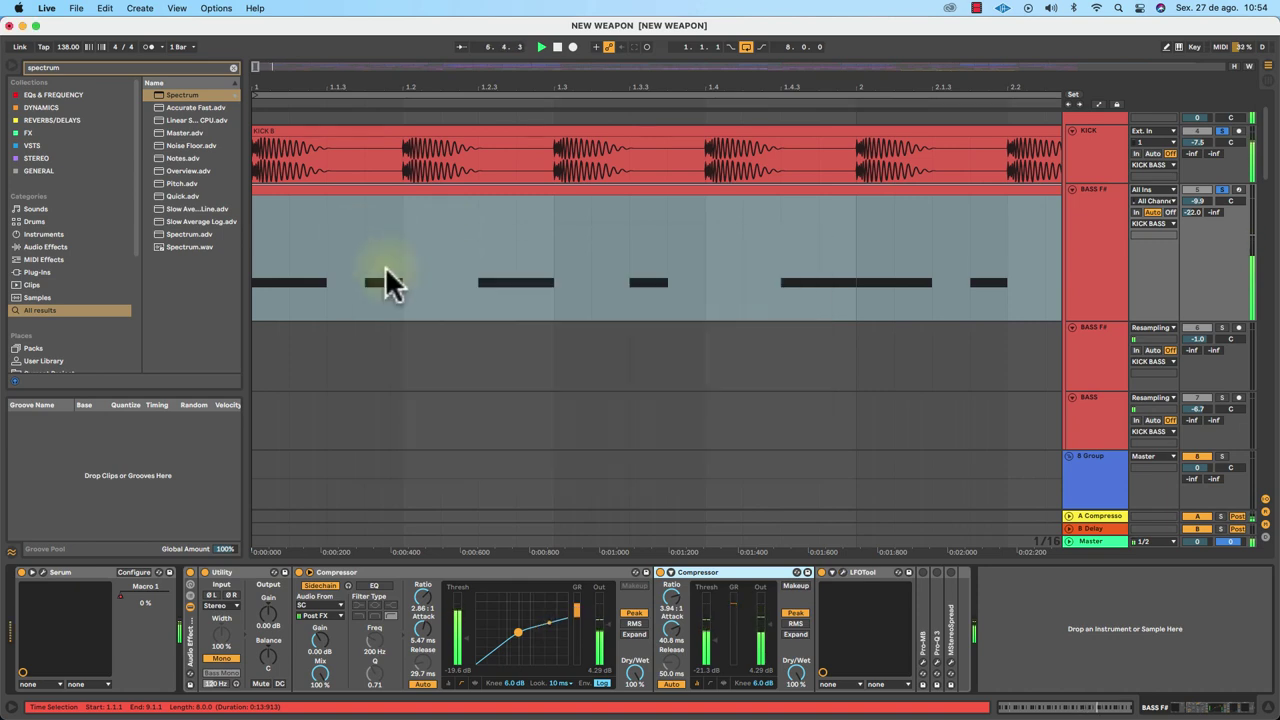
Unfold Pro-MB and inspect its multiband curve and the lowest band's compression settings during playback, closing its window when finished.
{"action": "double_click", "coordinate": [919, 626]}
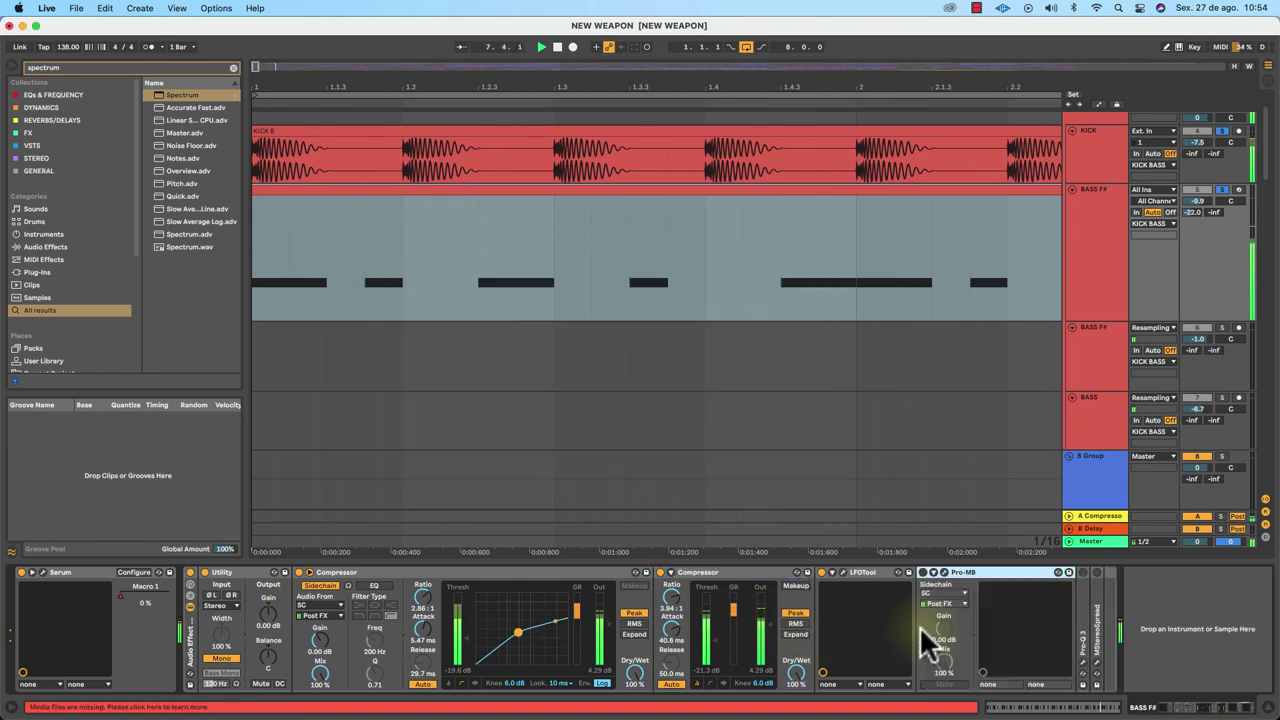
{"action": "left_click", "coordinate": [944, 573]}
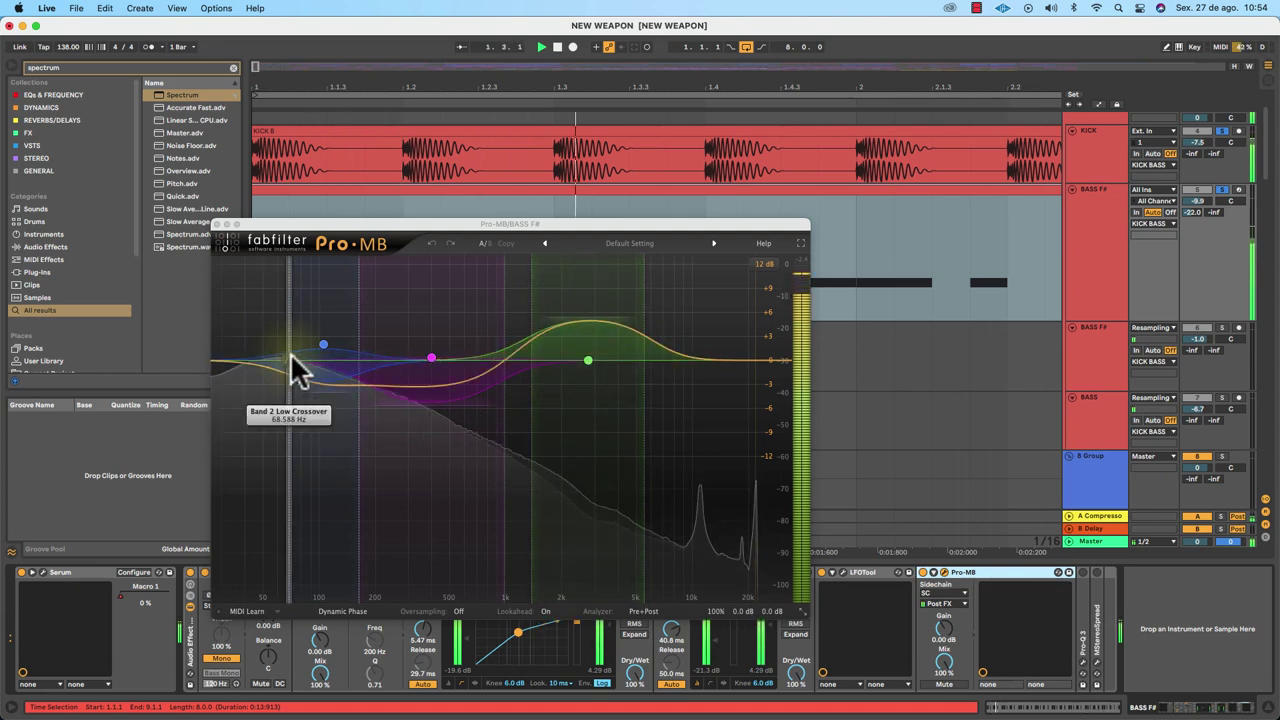
{"action": "left_click", "coordinate": [323, 341]}
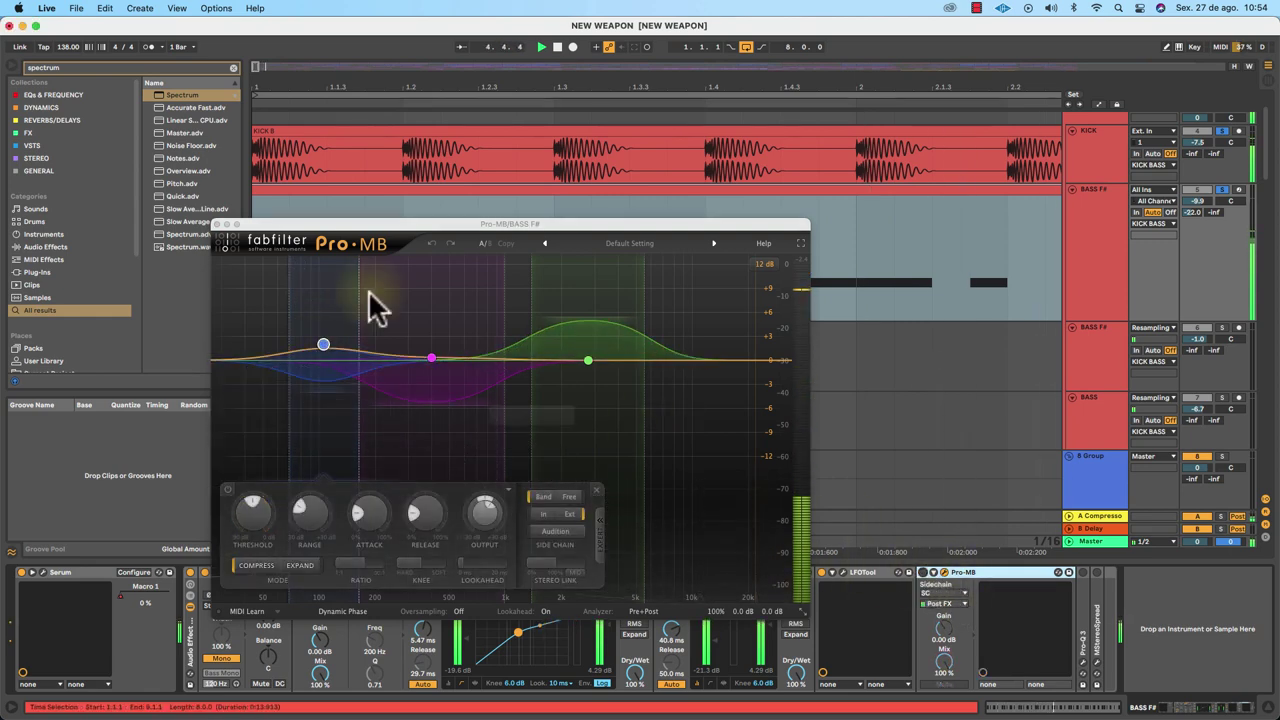
{"action": "left_click", "coordinate": [218, 223]}
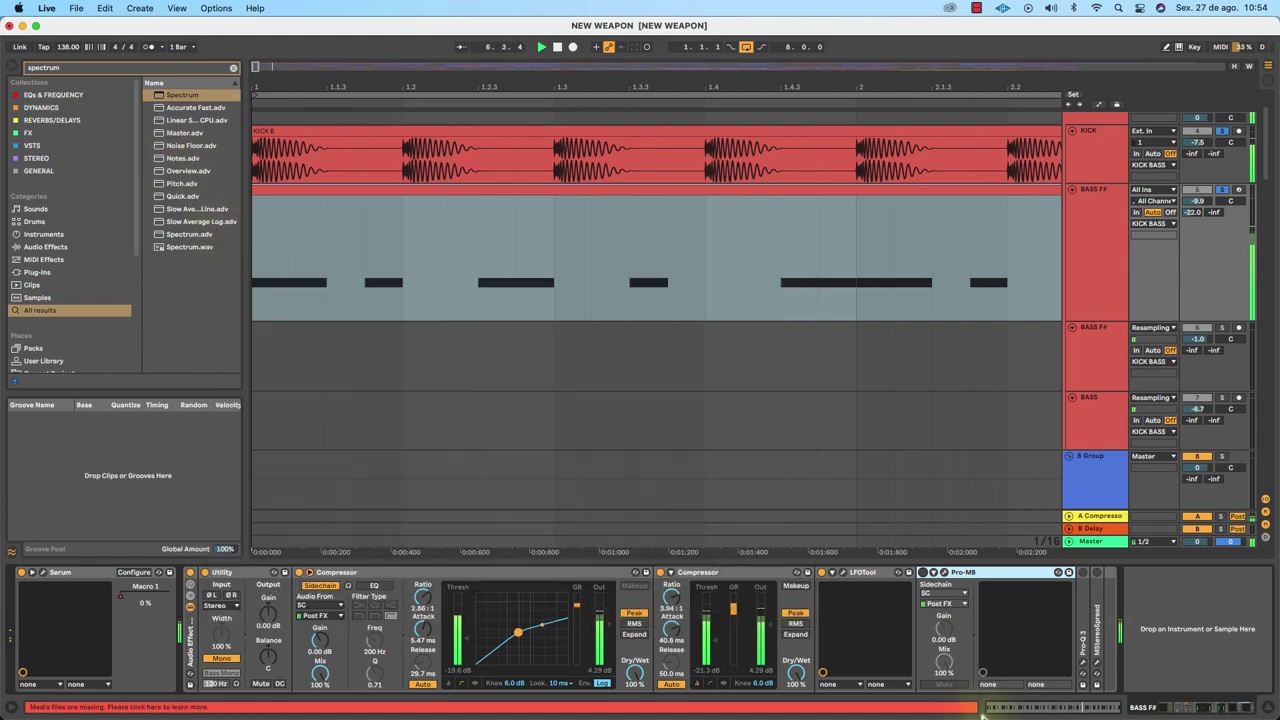
Unfold Pro-Q 3 and examine the bass EQ curve with its narrow notch at 86 Hz, closing its window when finished.
{"action": "left_click", "coordinate": [1079, 588]}
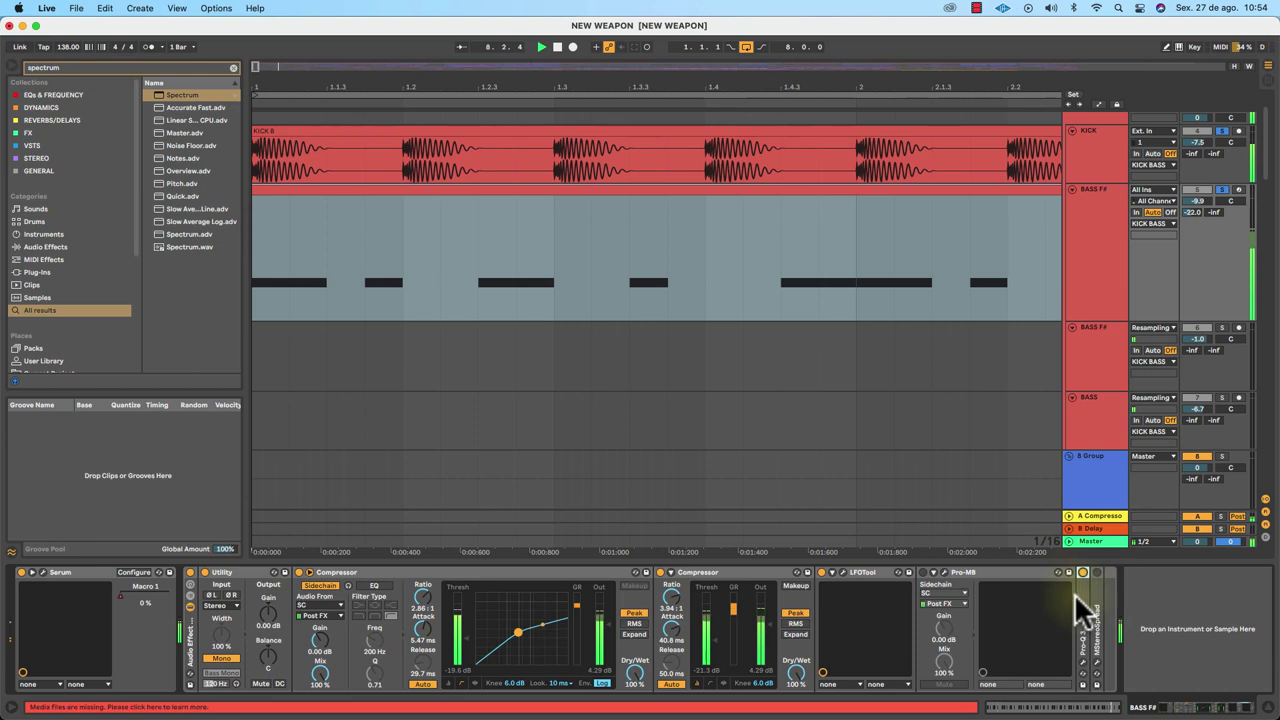
{"action": "double_click", "coordinate": [1079, 591]}
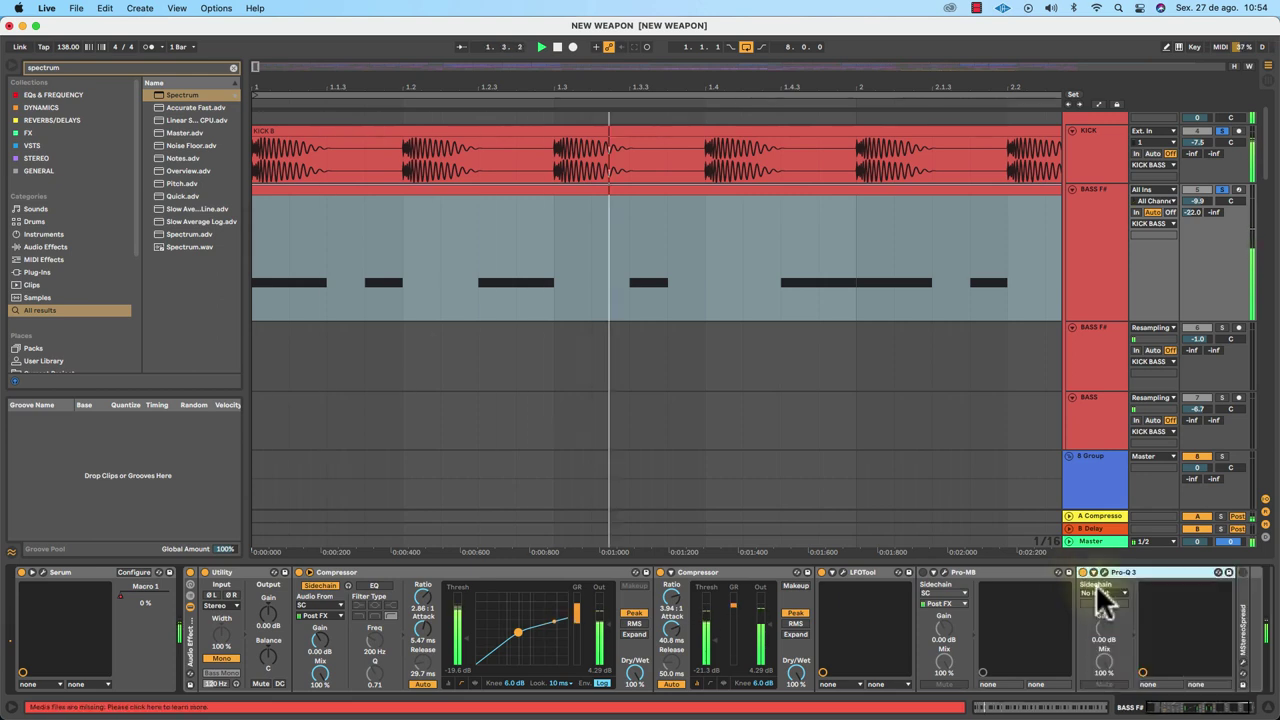
{"action": "left_click", "coordinate": [1104, 572]}
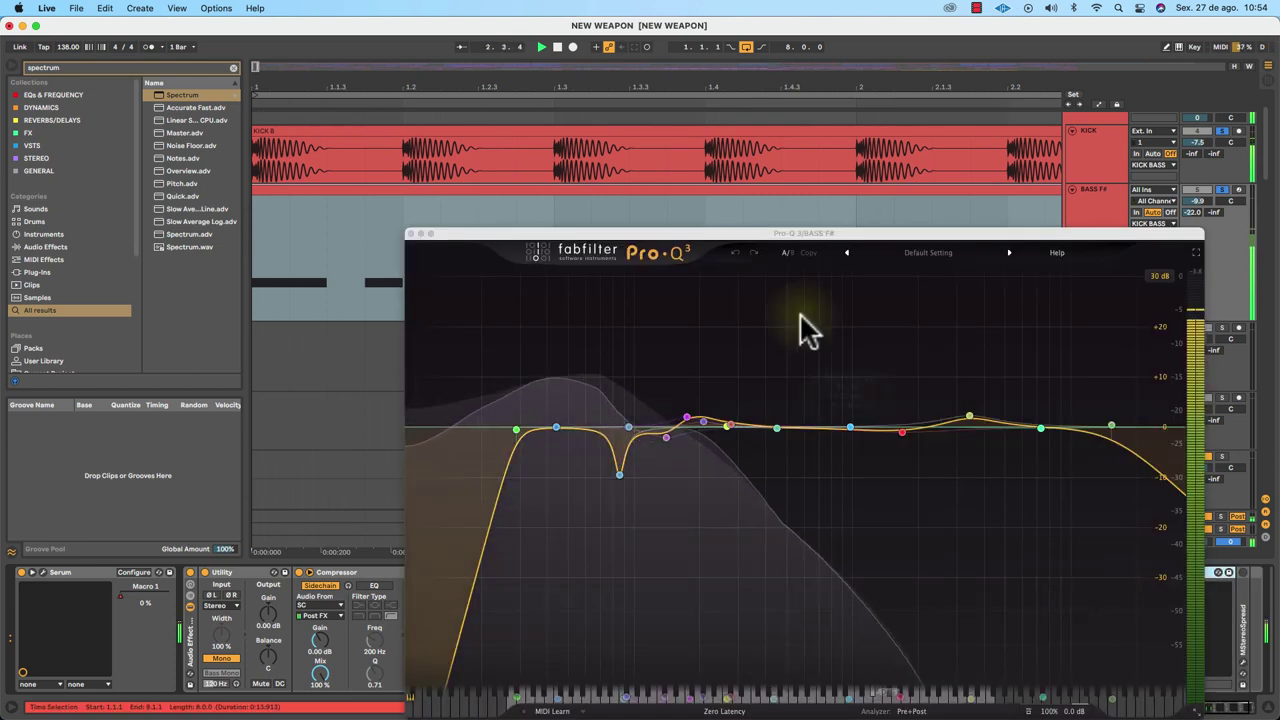
{"action": "left_click_drag", "start_coordinate": [806, 234], "coordinate": [541, 122]}
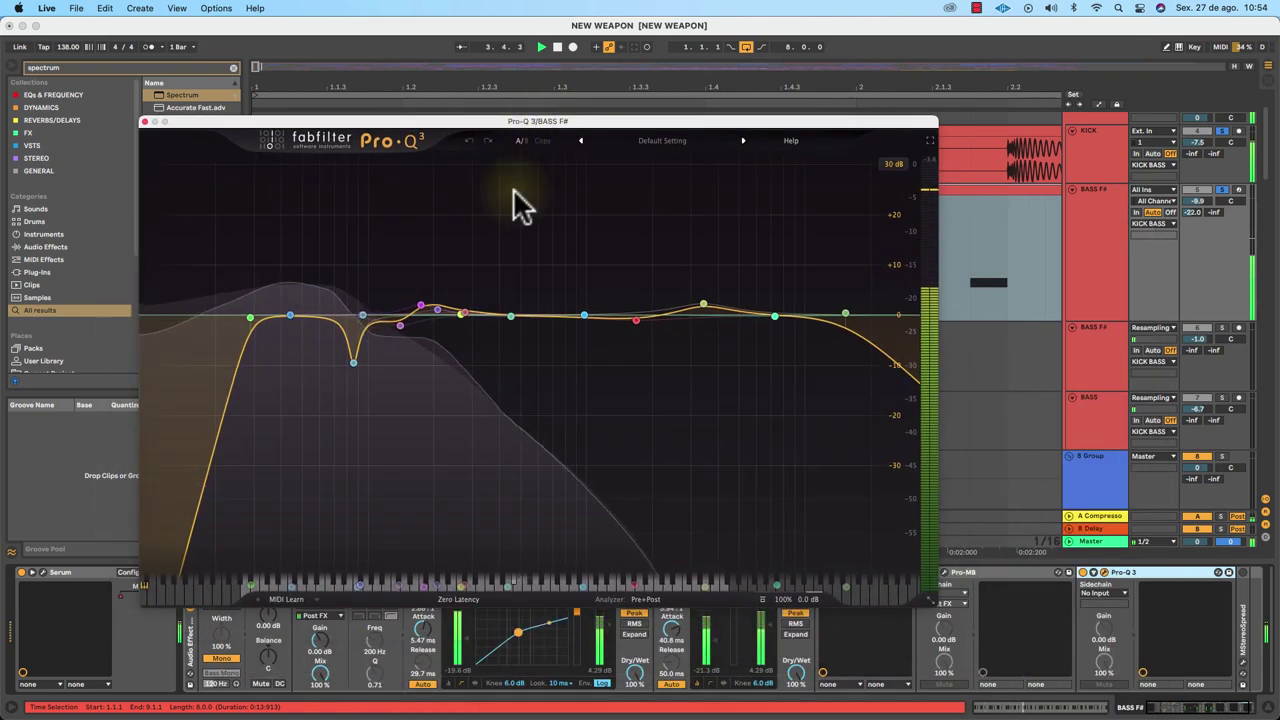
{"action": "mouse_move", "coordinate": [351, 364]}
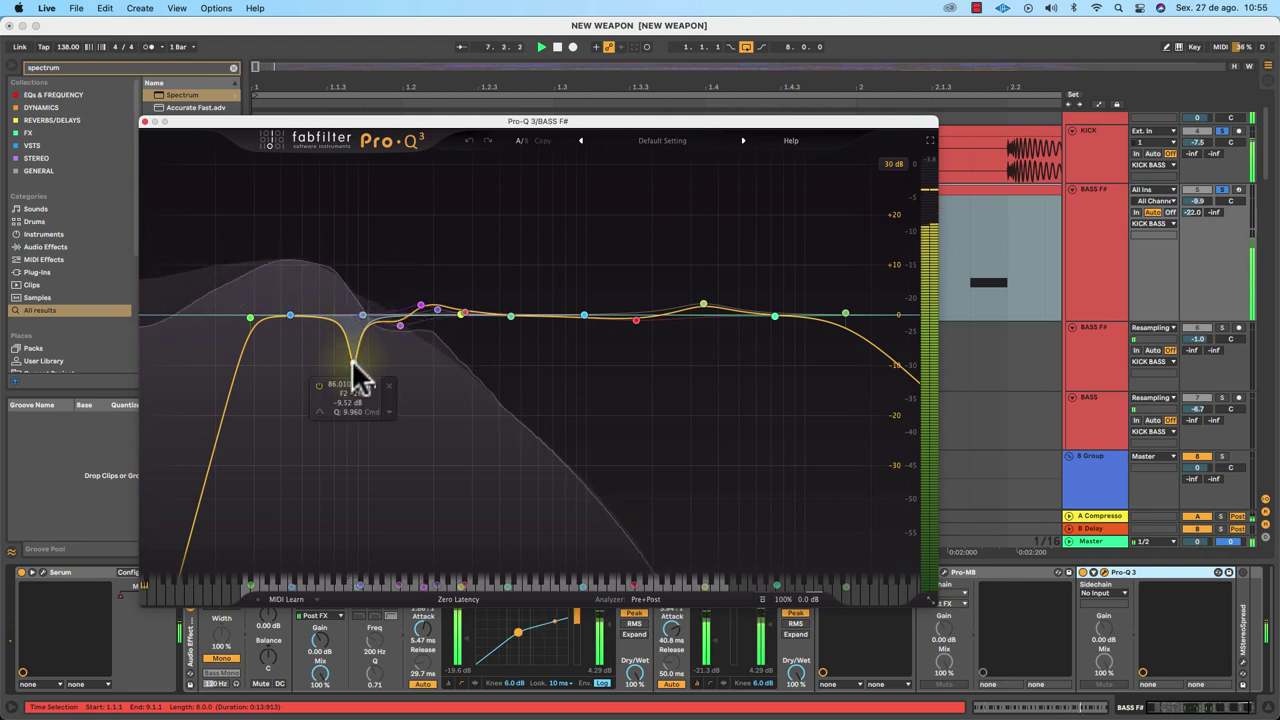
{"action": "left_click", "coordinate": [1090, 587]}
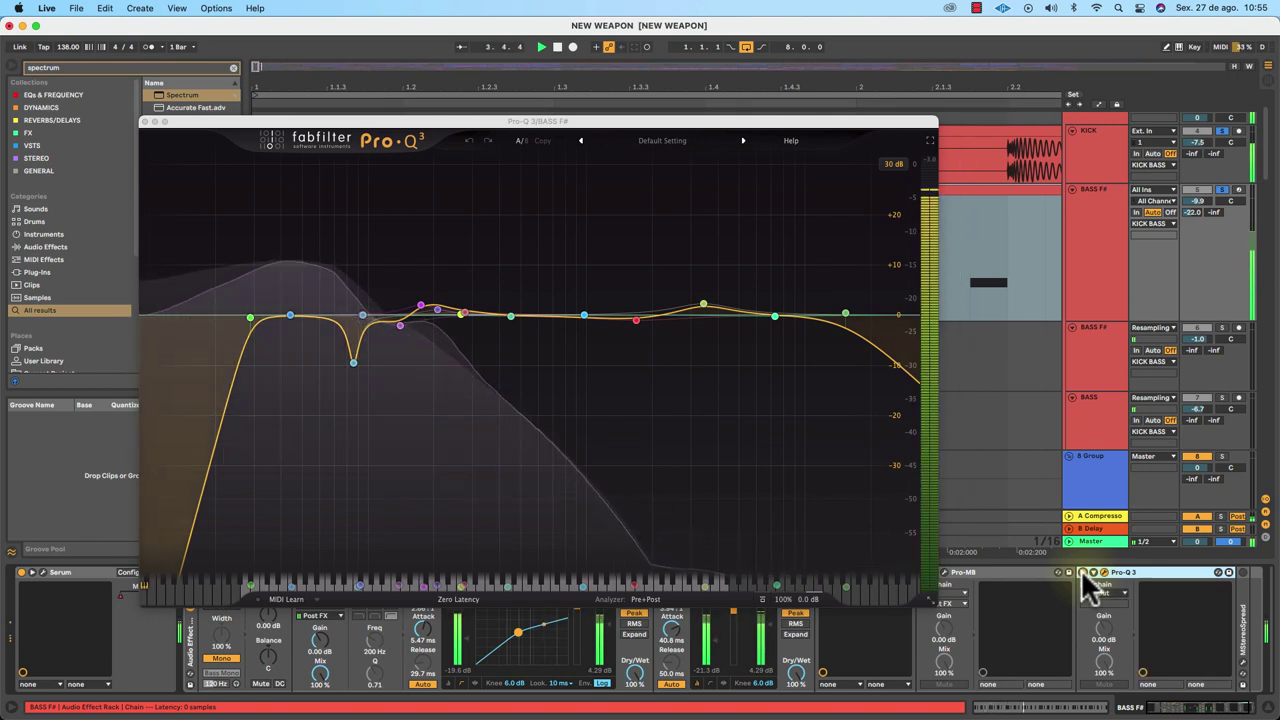
{"action": "left_click", "coordinate": [145, 121]}
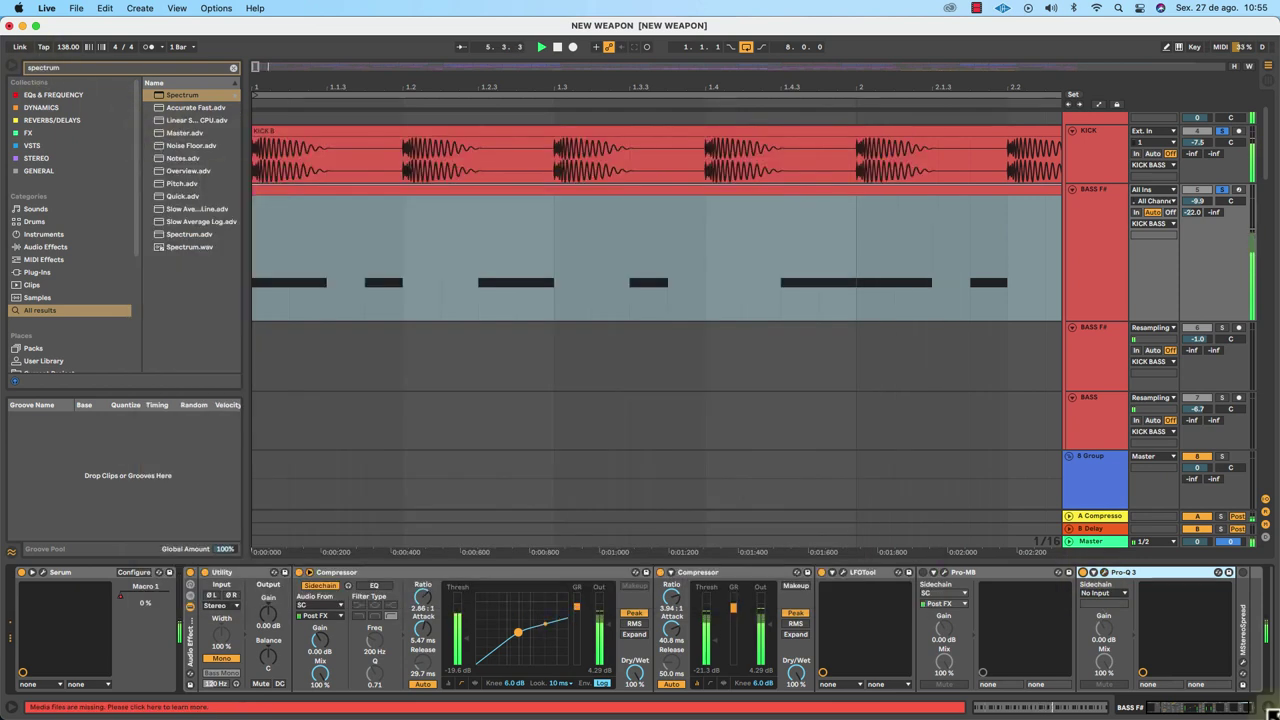
Unfold MStereoSpread, open its window and review its widening and spectral generator settings alongside the start of the device chain.
{"action": "double_click", "coordinate": [1250, 615]}
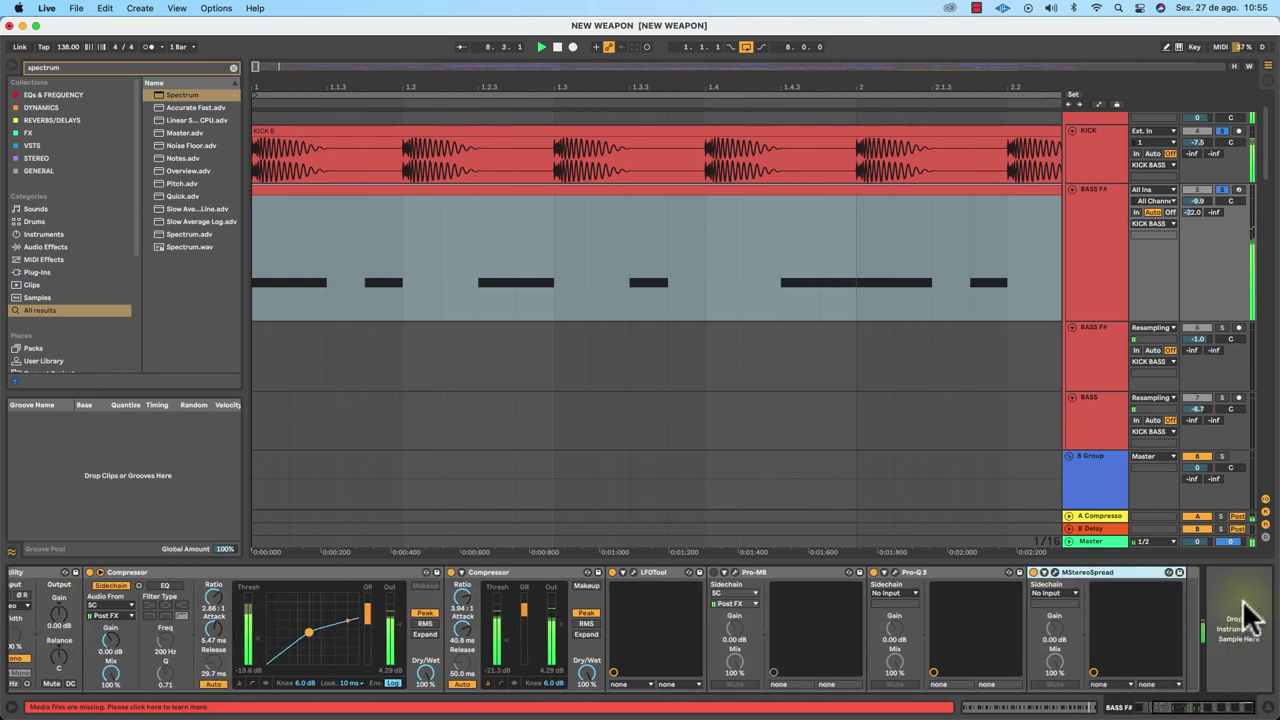
{"action": "left_click", "coordinate": [1053, 571]}
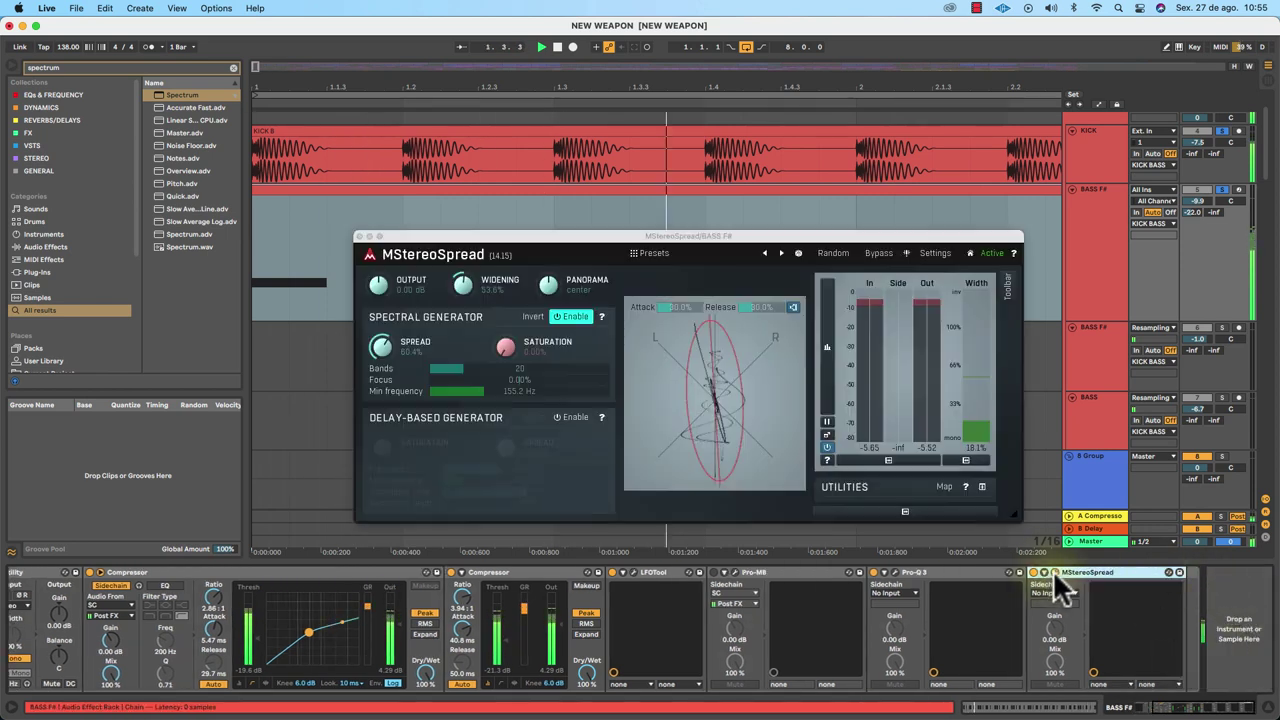
{"action": "left_click_drag", "start_coordinate": [445, 236], "coordinate": [320, 216]}
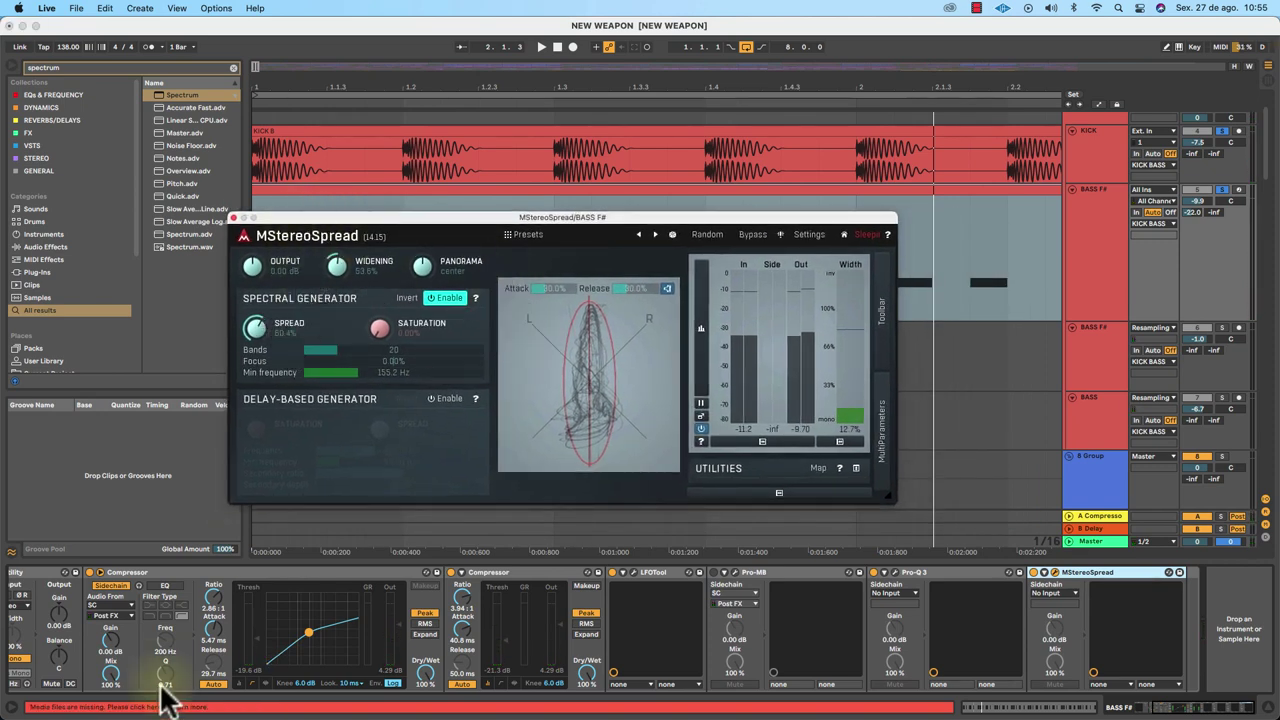
{"action": "scroll", "coordinate": [168, 690], "scroll_direction": "left", "scroll_amount": 3}
{"action": "scroll", "coordinate": [168, 690], "scroll_direction": "left", "scroll_amount": 5}
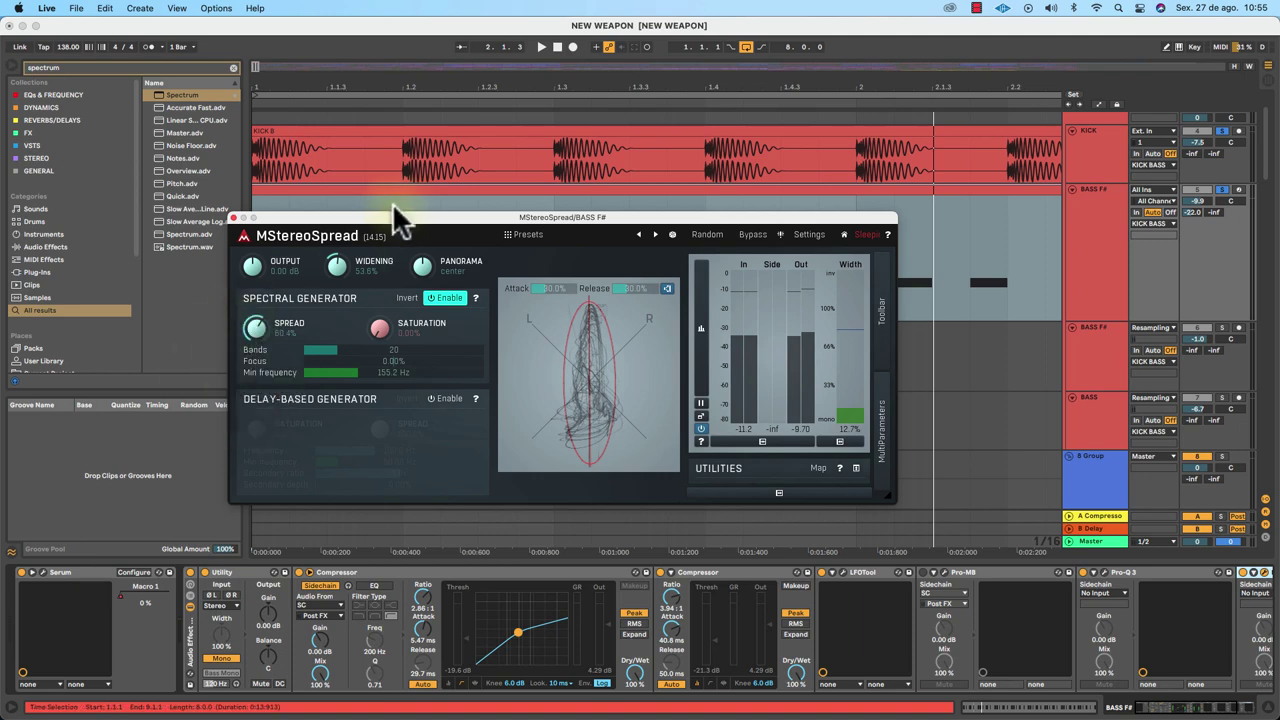
{"action": "left_click_drag", "start_coordinate": [393, 213], "coordinate": [347, 230]}
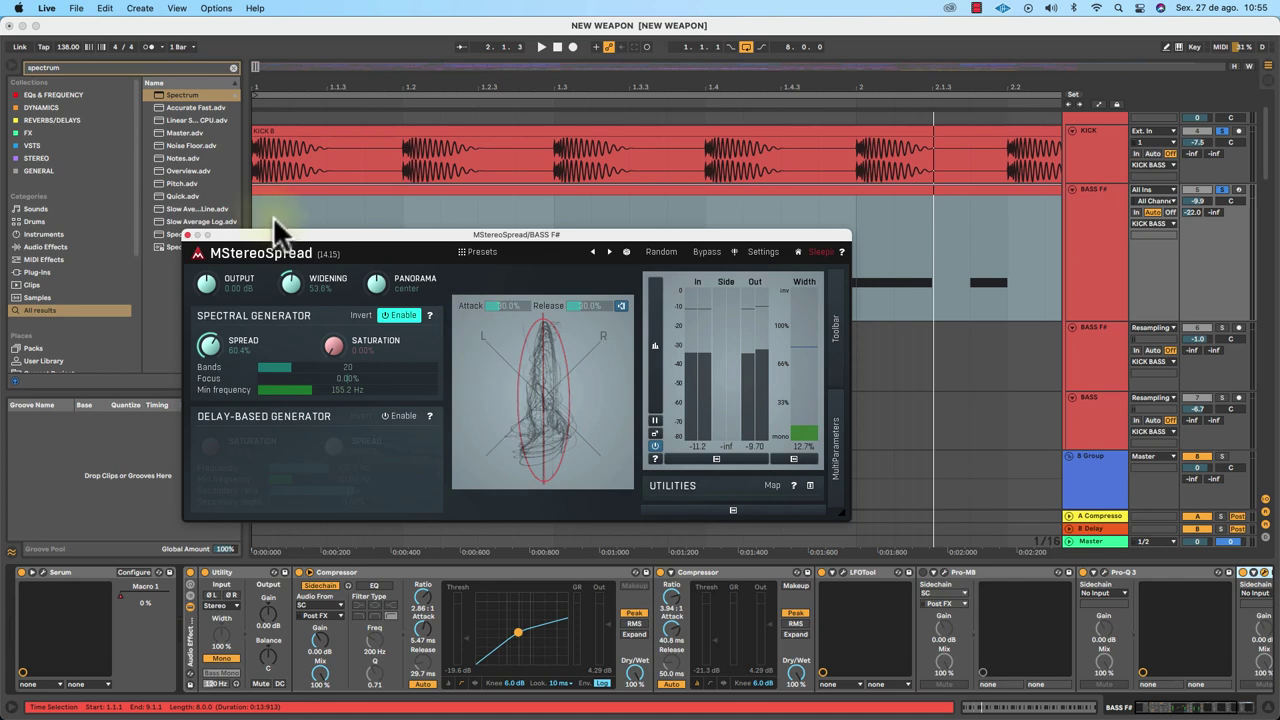
{"action": "left_click_drag", "start_coordinate": [296, 233], "coordinate": [295, 232]}
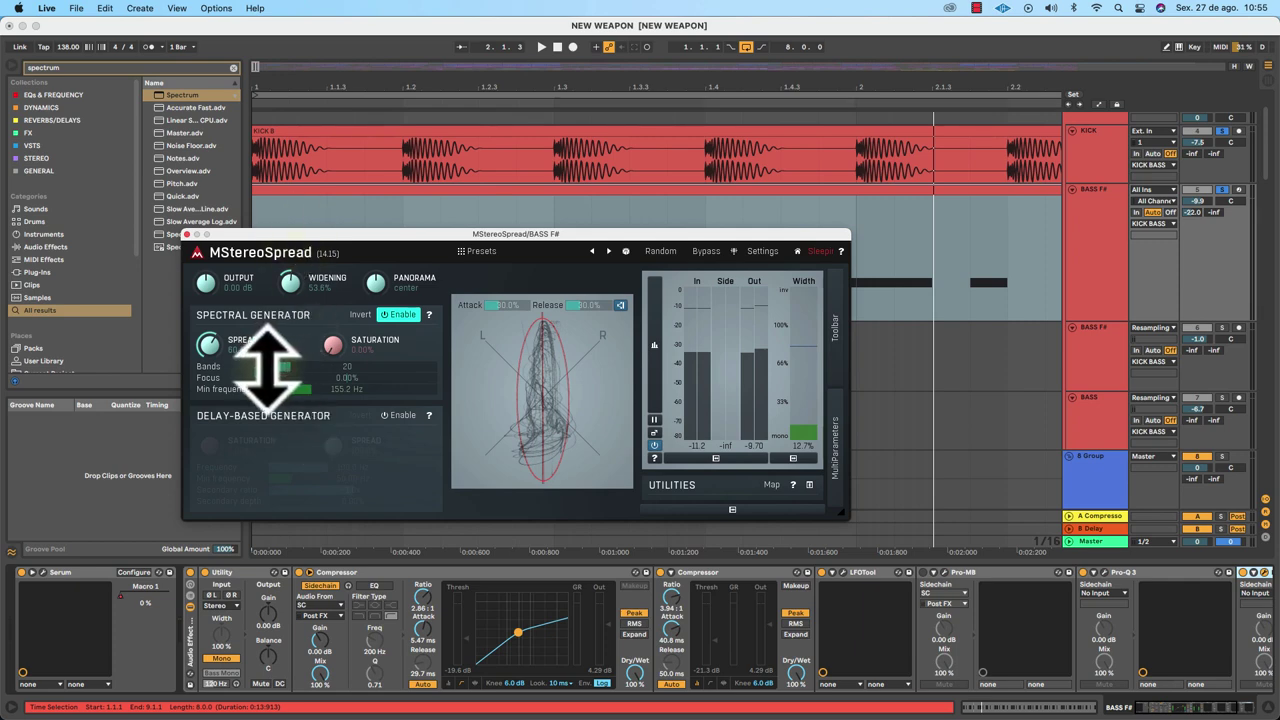
Play the kick and bass in short passes to check MStereoSpread's stereo image and minimum frequency, and close its window.
{"action": "key", "text": "space"}
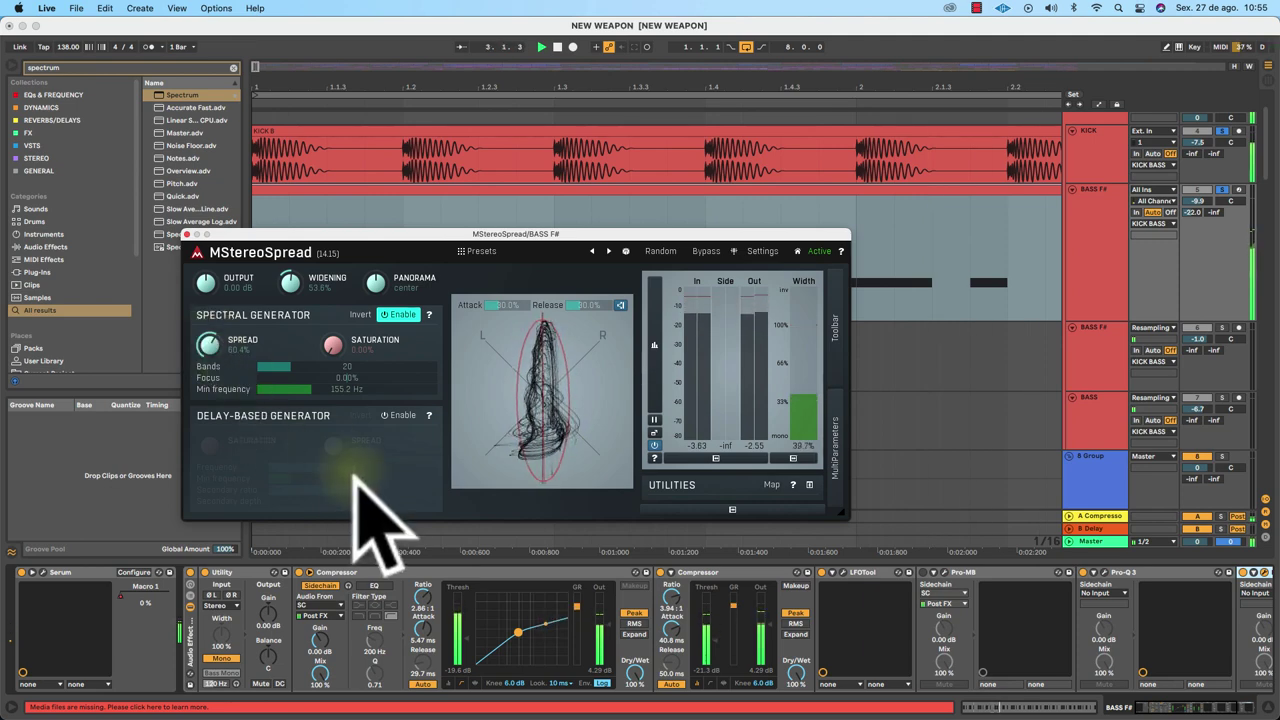
{"action": "key", "text": "space"}
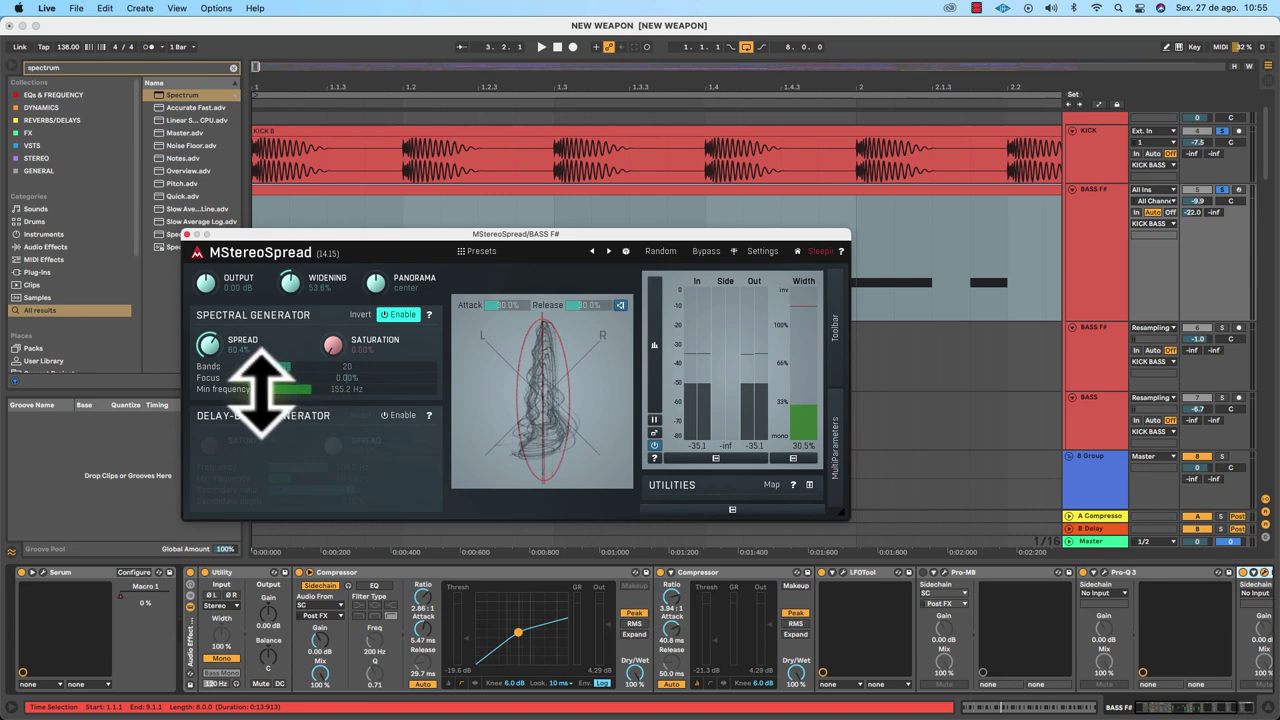
{"action": "key", "text": "space"}
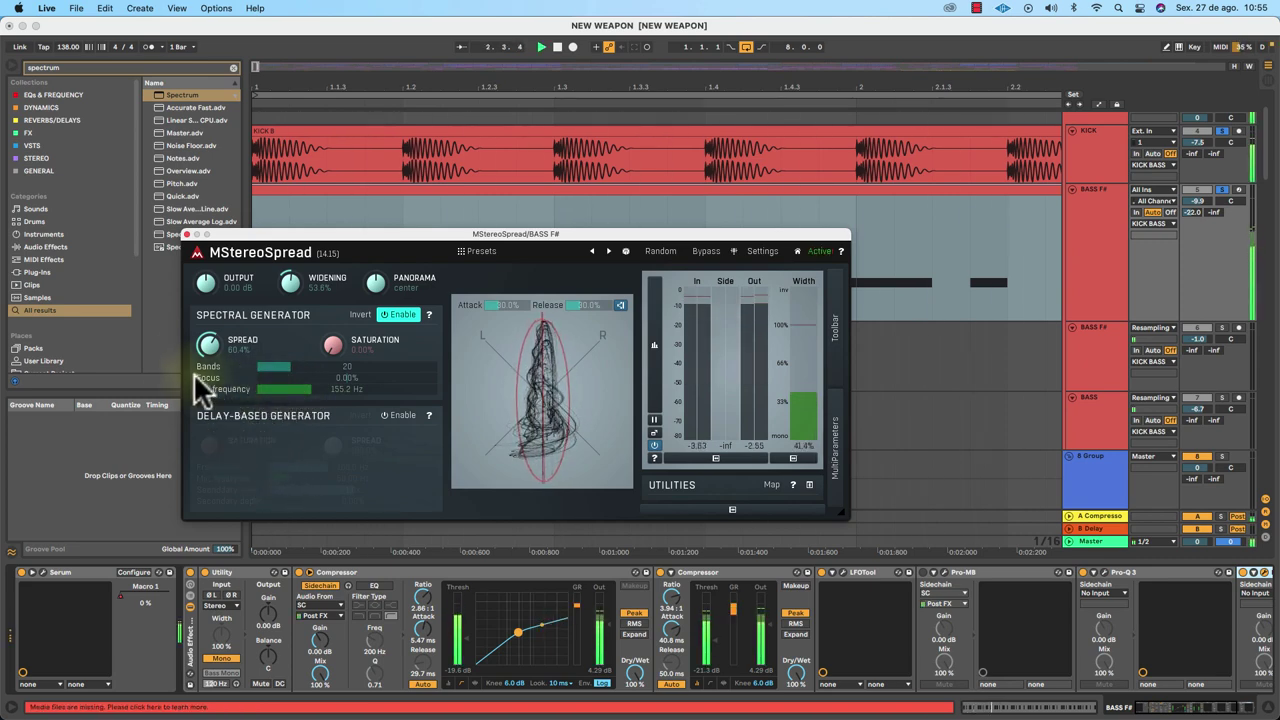
{"action": "left_click", "coordinate": [185, 235]}
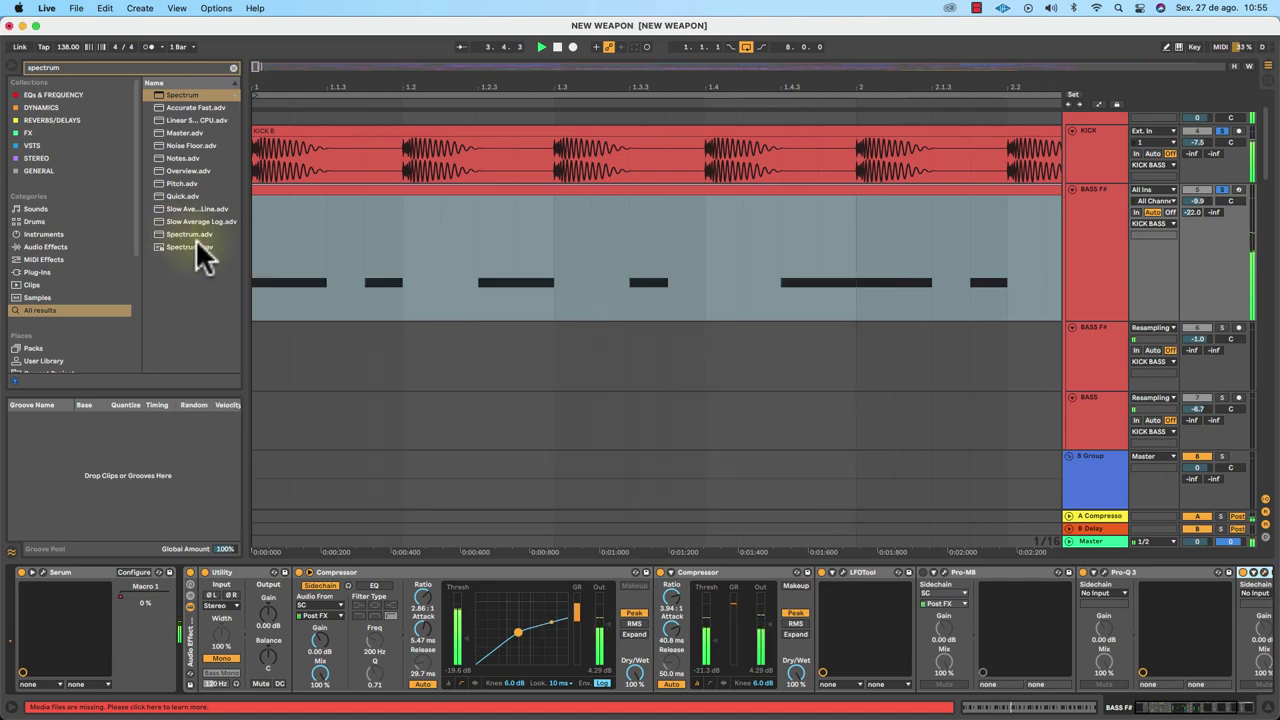
Stop playback and route Macro 1 to the filter cutoff in Serum's editor, closing the window when finished.
{"action": "scroll", "coordinate": [662, 650], "scroll_direction": "right", "scroll_amount": 5}
{"action": "scroll", "coordinate": [655, 642], "scroll_direction": "left", "scroll_amount": 5}
{"action": "left_click", "coordinate": [40, 573]}
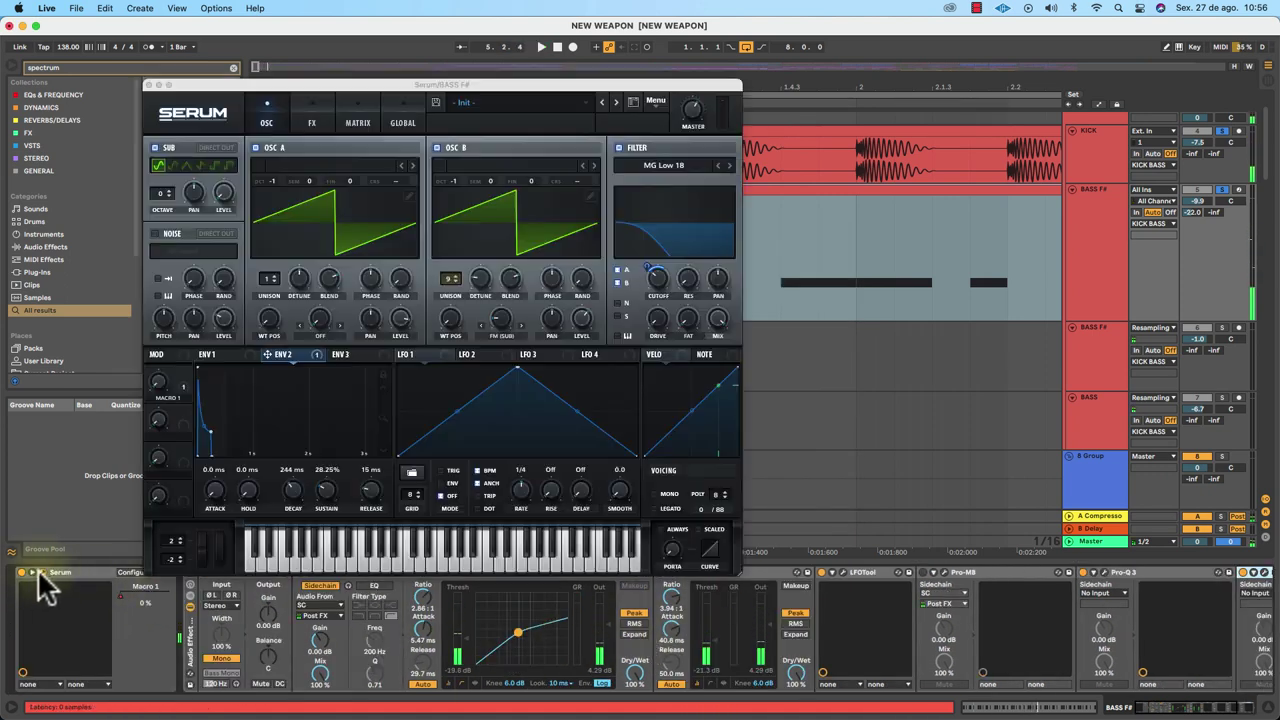
{"action": "left_click", "coordinate": [184, 372]}
{"action": "left_click_drag", "start_coordinate": [185, 371], "coordinate": [660, 281]}
{"action": "left_click", "coordinate": [149, 85]}
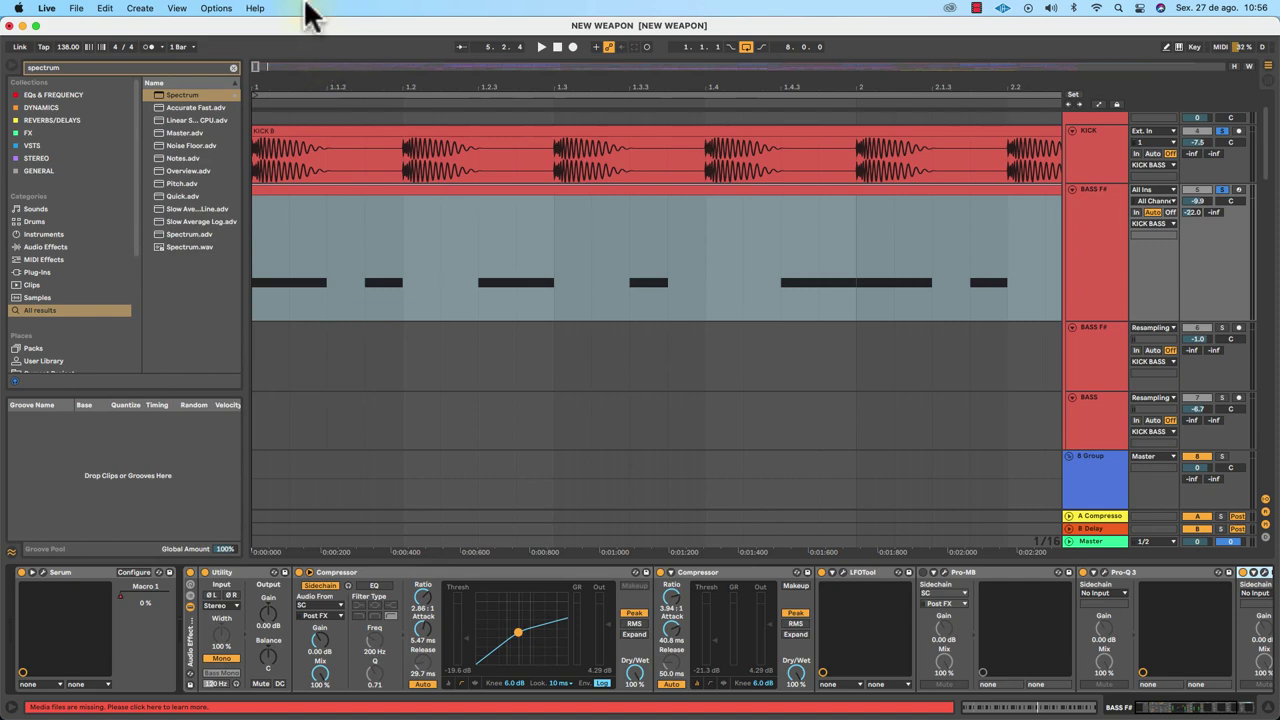
Show the arrangement's automation and play from the BASS clip at bar 177 to examine the Serum Macro 1 automation on BASS F#.
{"action": "left_click_drag", "start_coordinate": [308, 84], "coordinate": [257, 86]}
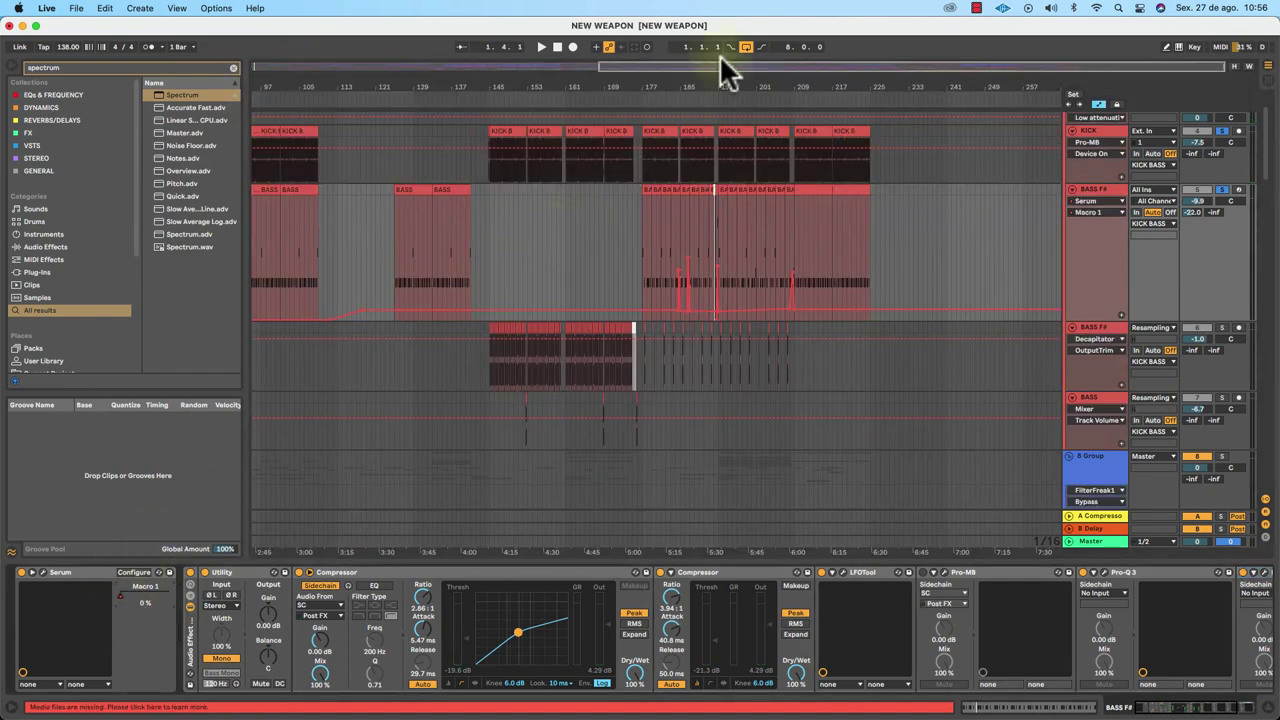
{"action": "left_click_drag", "start_coordinate": [711, 86], "coordinate": [706, 88]}
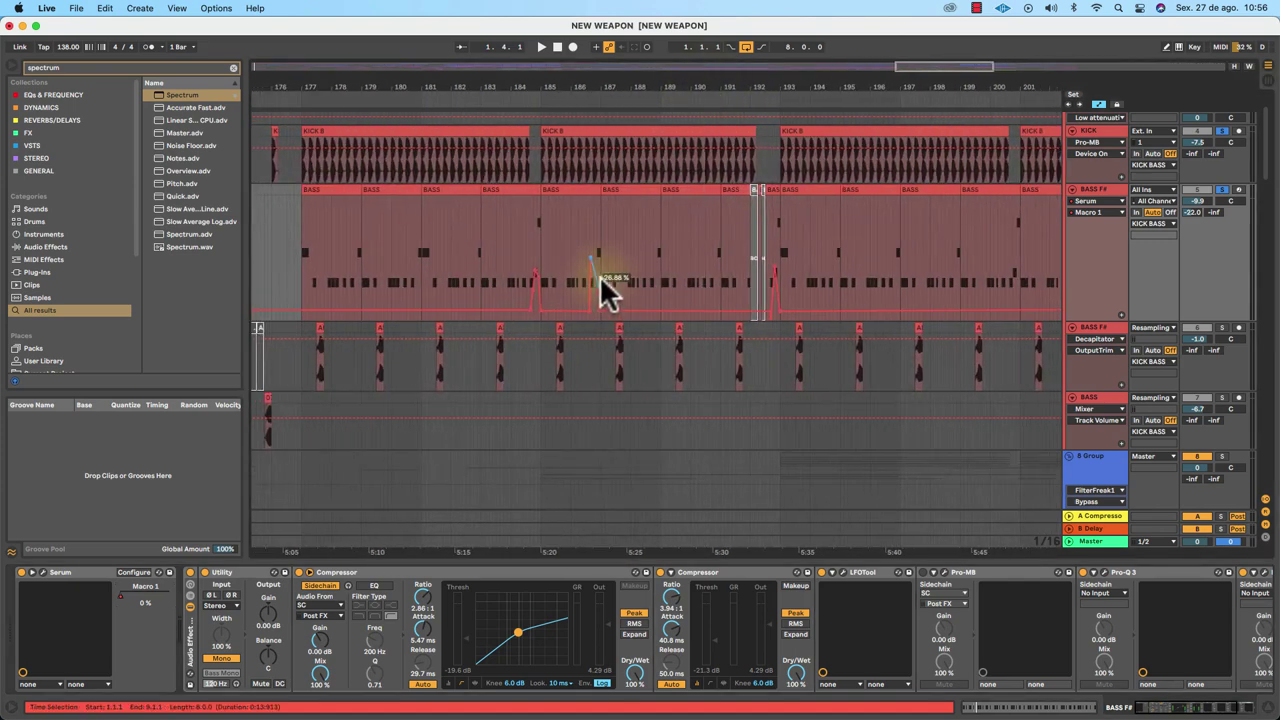
{"action": "left_click", "coordinate": [316, 193]}
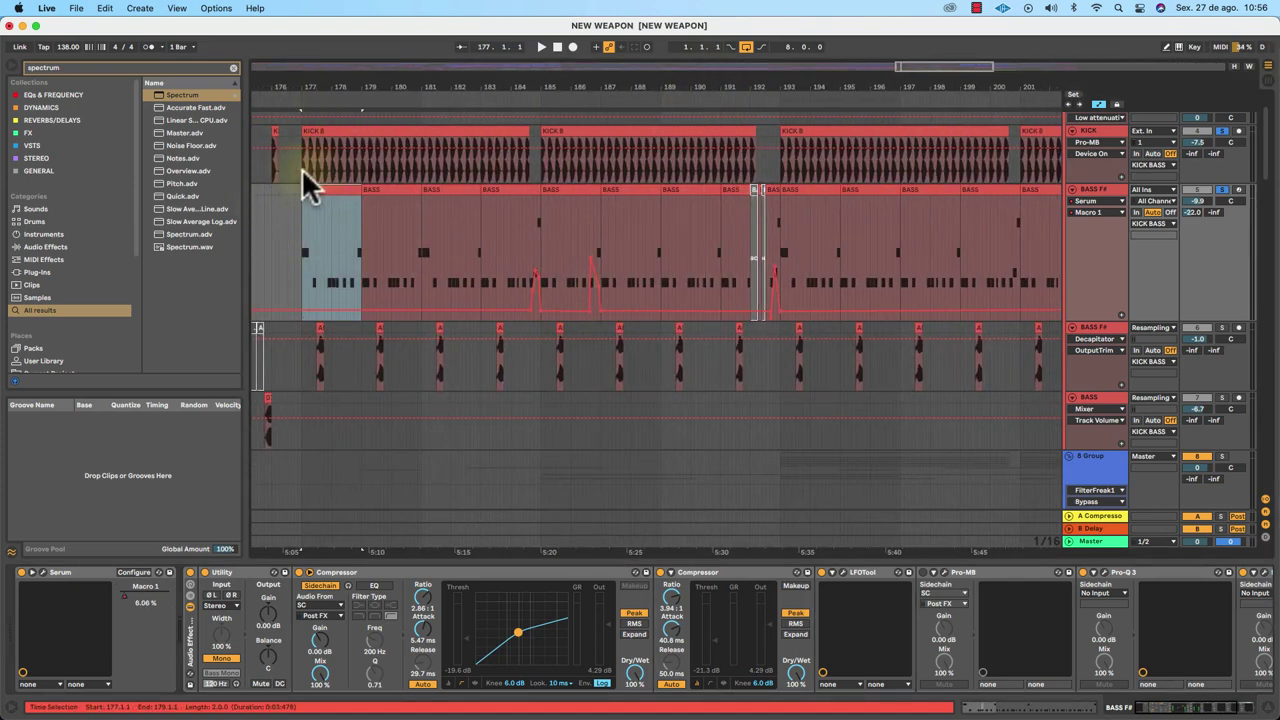
{"action": "key", "text": "space"}
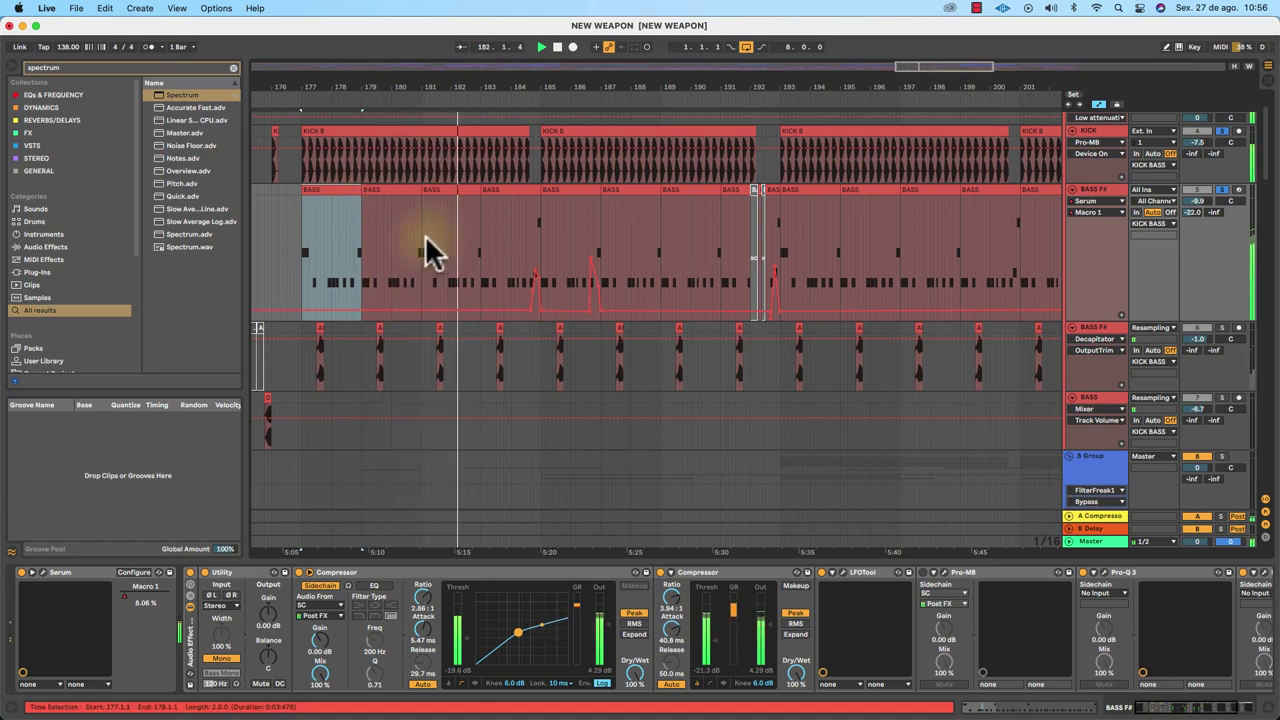
{"action": "scroll", "coordinate": [429, 249], "scroll_direction": "up", "scroll_amount": 2}
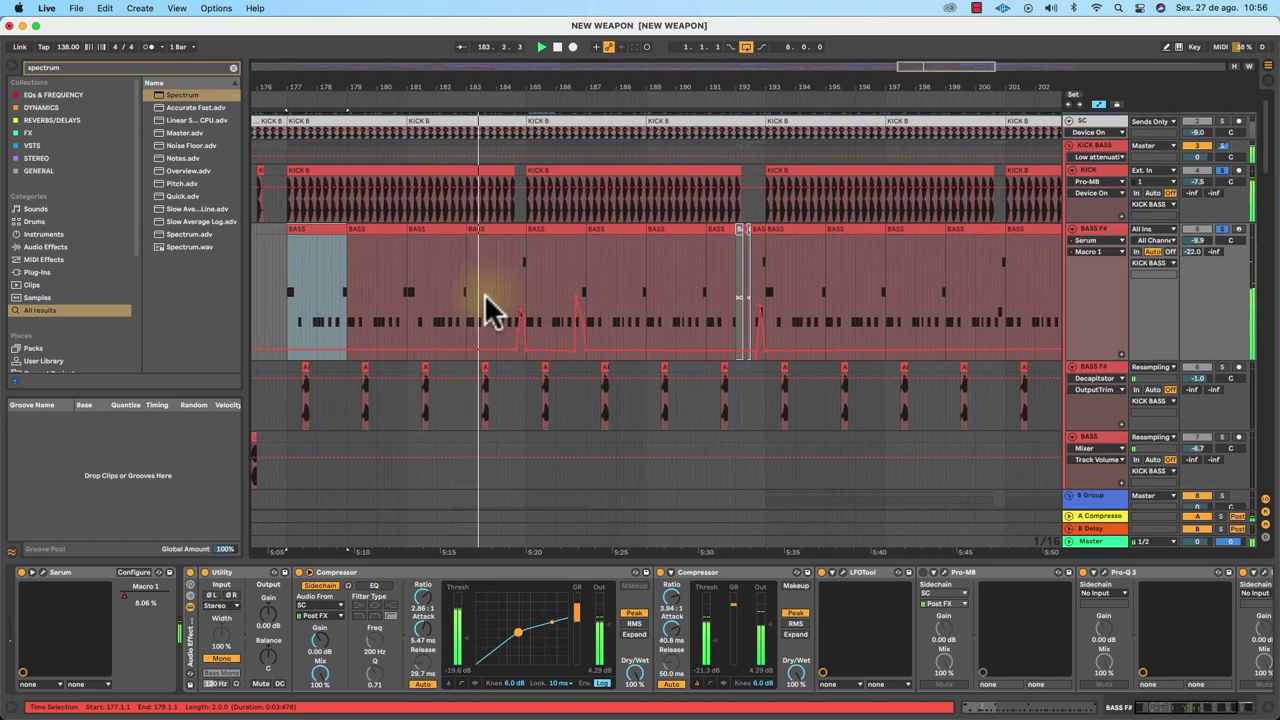
{"action": "scroll", "coordinate": [483, 295], "scroll_direction": "down", "scroll_amount": 1}
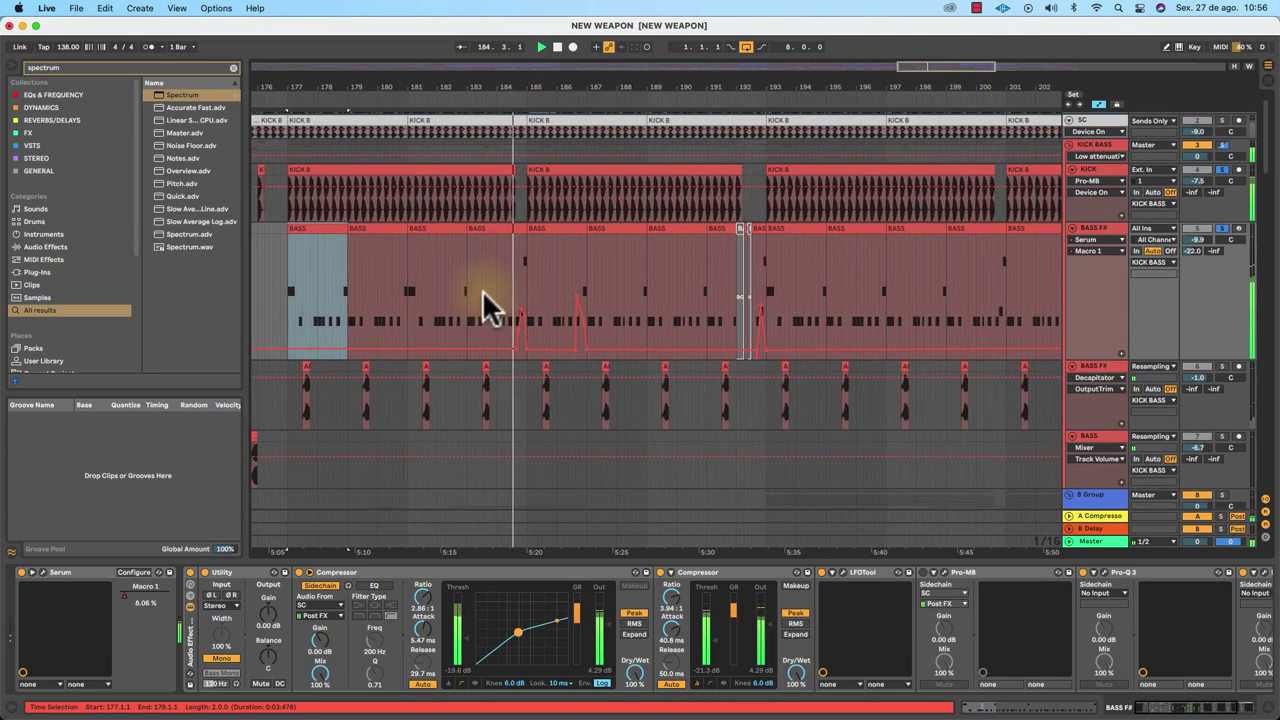
{"action": "scroll", "coordinate": [495, 245], "scroll_direction": "up", "scroll_amount": 1}
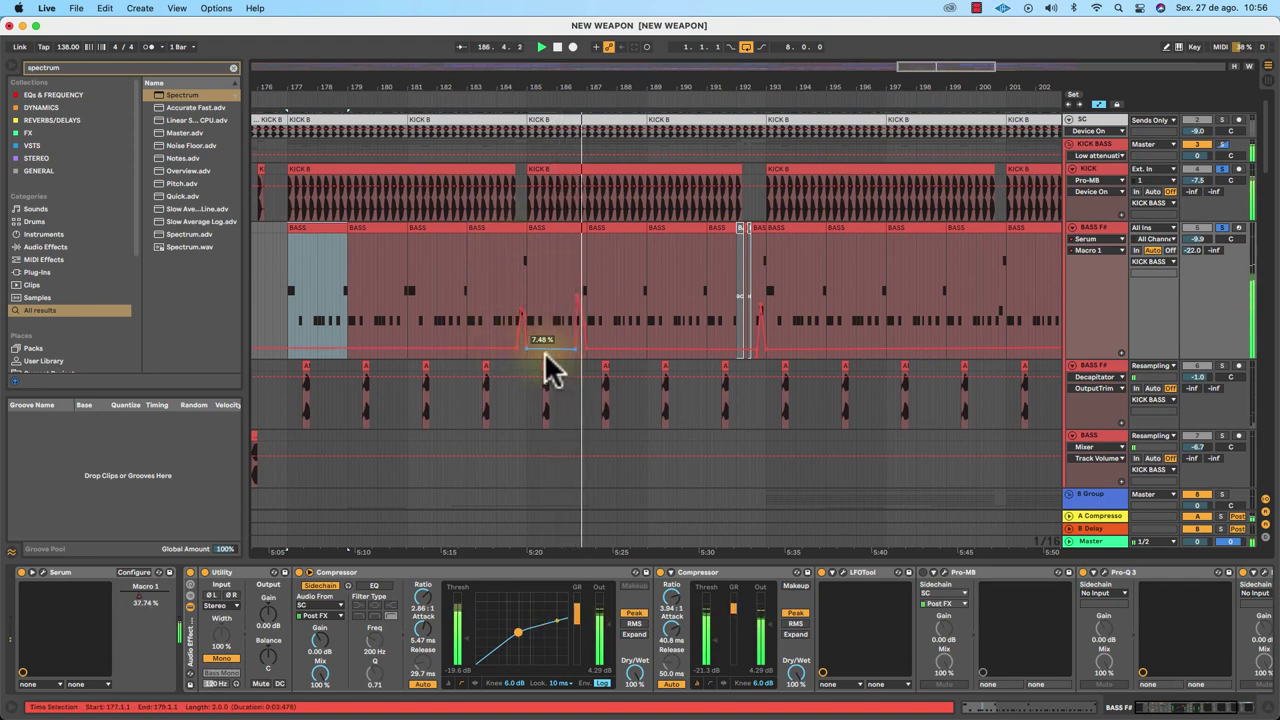
Follow the playing bass automation past bar 191, review the device chain and stop playback back at the bar 177 section.
{"action": "scroll", "coordinate": [800, 327], "scroll_direction": "right", "scroll_amount": 3}
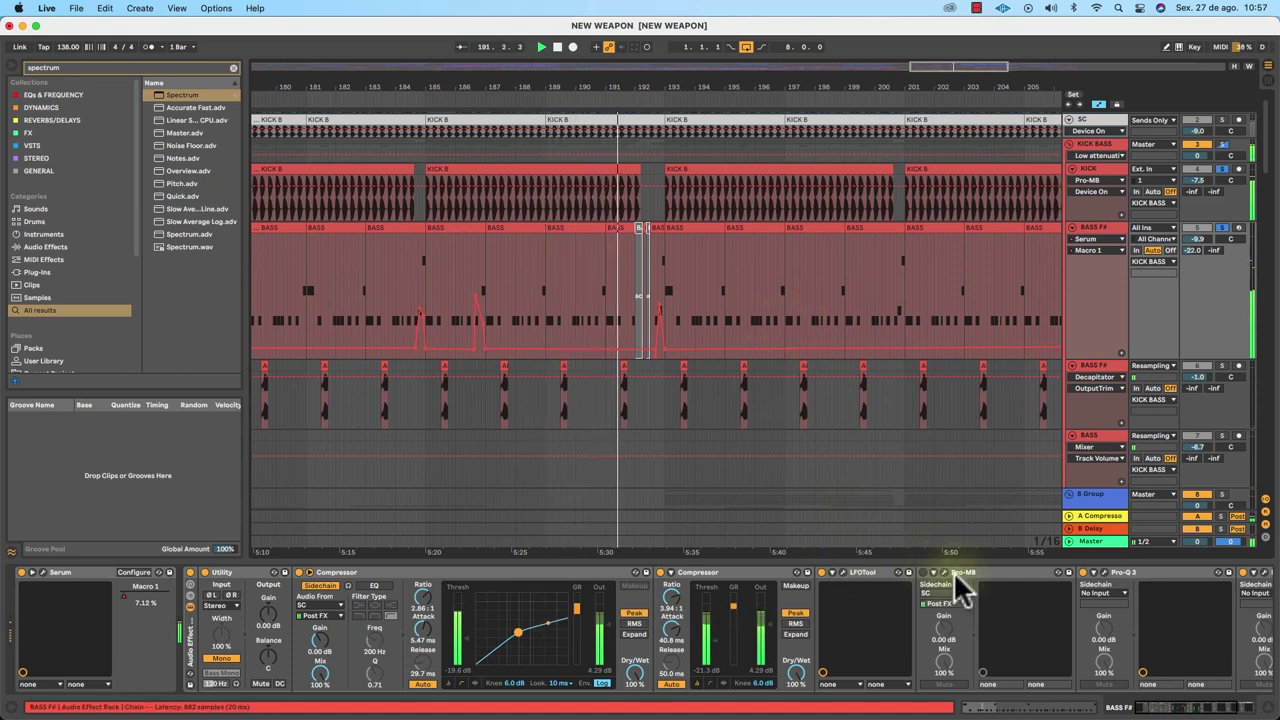
{"action": "scroll", "coordinate": [957, 586], "scroll_direction": "right", "scroll_amount": 3}
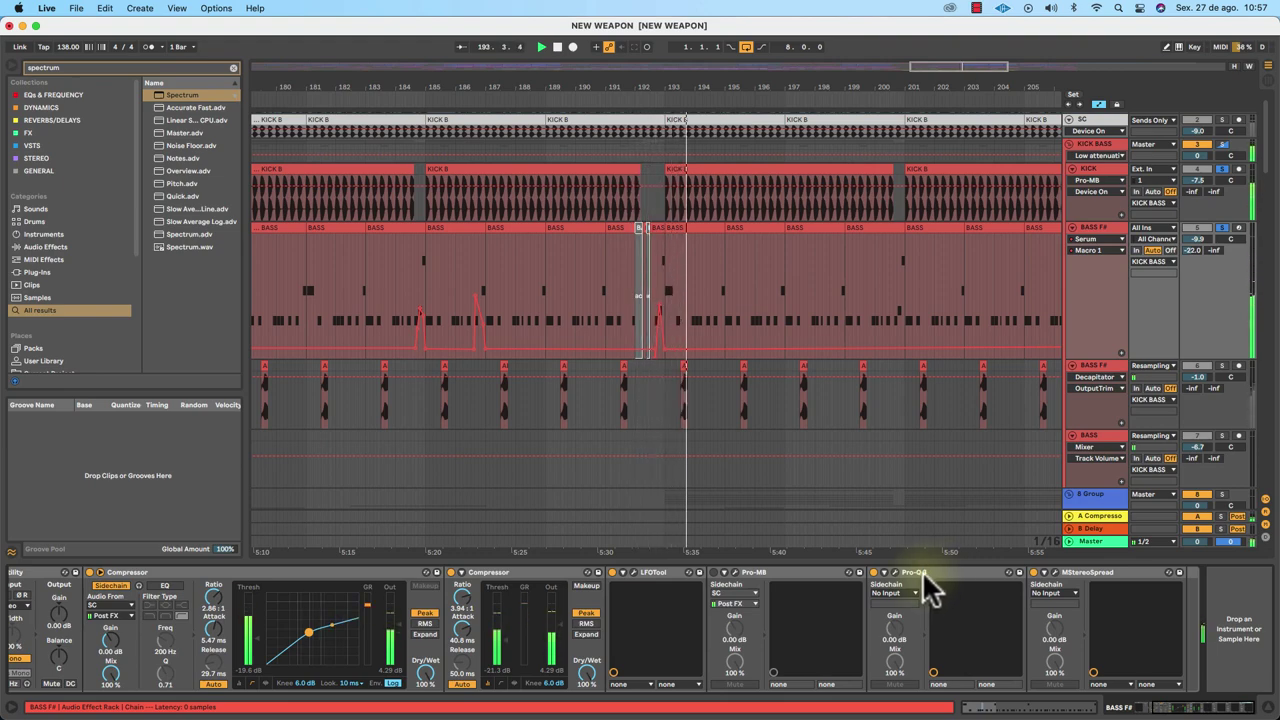
{"action": "left_click_drag", "start_coordinate": [533, 87], "coordinate": [529, 86]}
{"action": "key", "text": "space"}
{"action": "left_click_drag", "start_coordinate": [919, 88], "coordinate": [922, 83]}
{"action": "scroll", "coordinate": [757, 345], "scroll_direction": "down", "scroll_amount": 3}
{"action": "scroll", "coordinate": [763, 343], "scroll_direction": "left", "scroll_amount": 10}
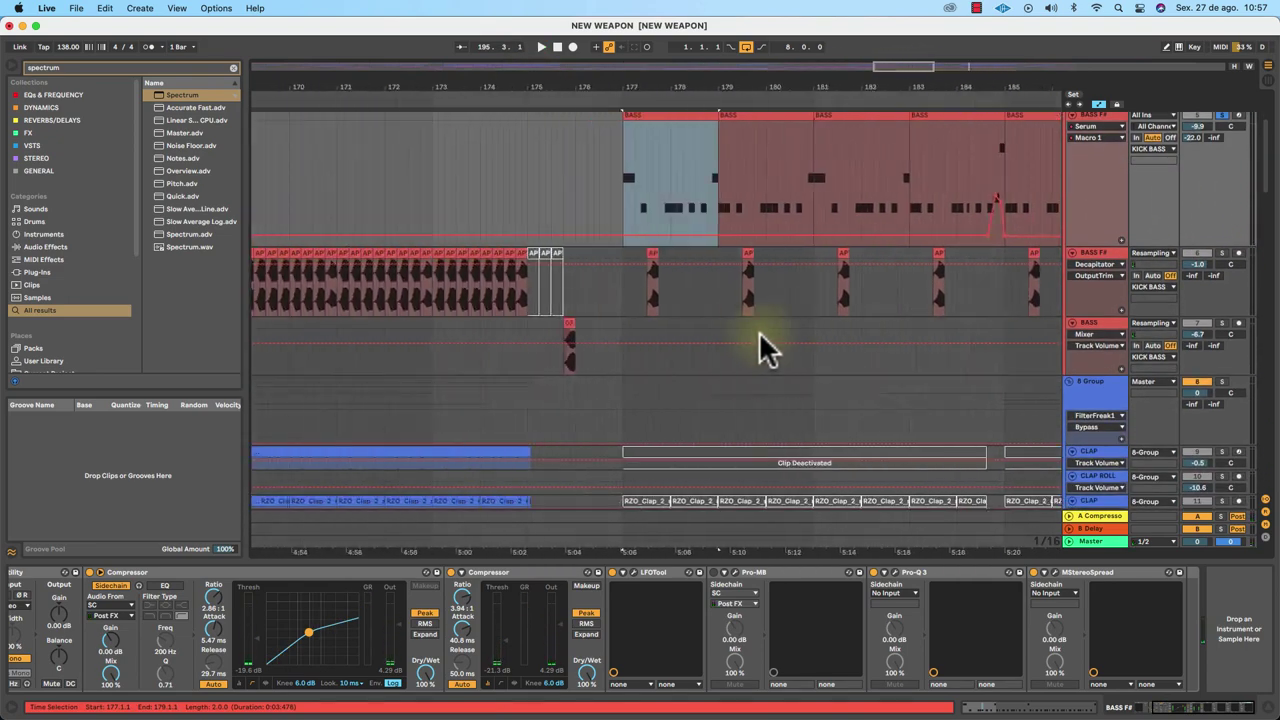
Hide the automation, solo the sampled BASS F# audio track and play its APTS Flow Bass clip at bar 177.3.
{"action": "left_click", "coordinate": [1123, 276]}
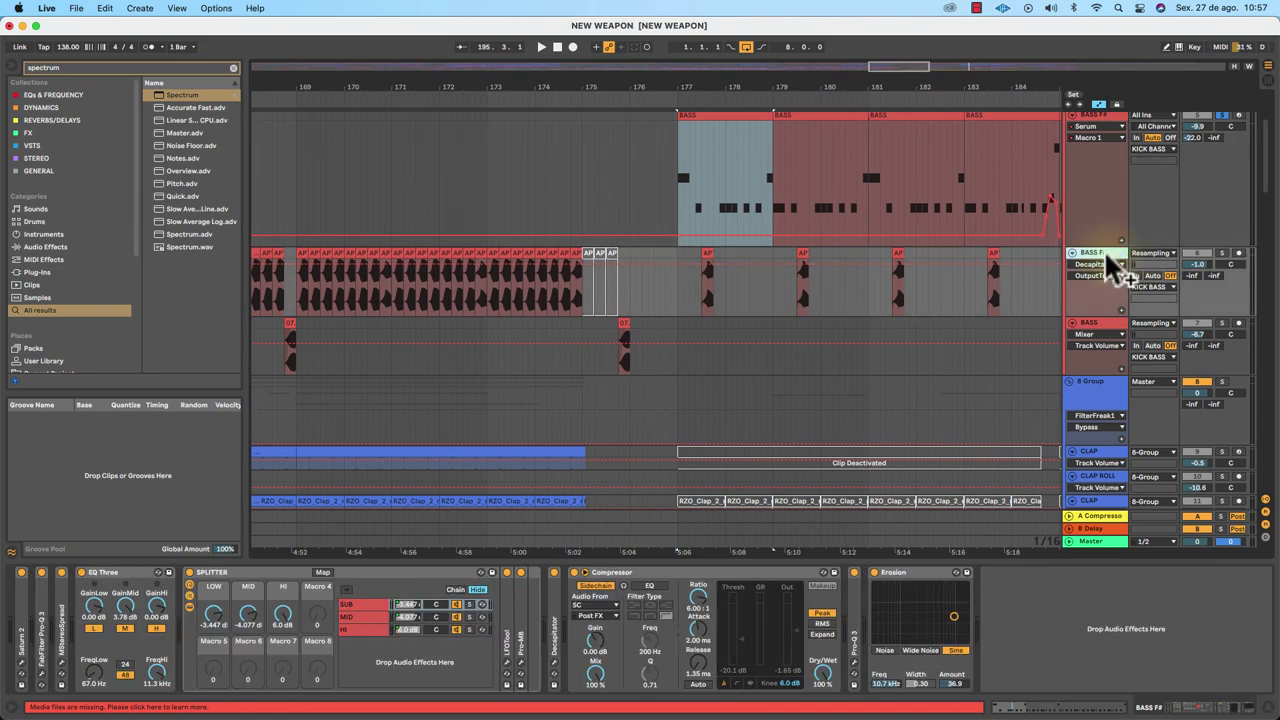
{"action": "left_click", "coordinate": [707, 260]}
{"action": "key", "text": "space"}
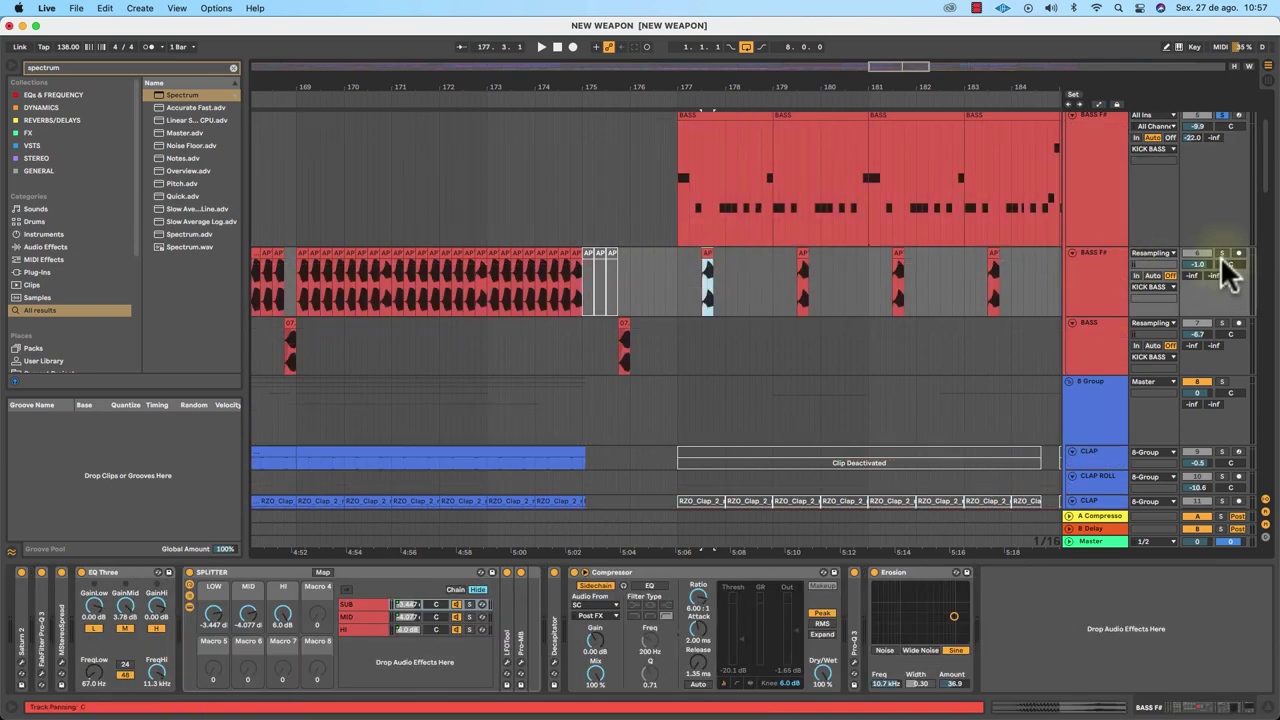
{"action": "key", "text": "space"}
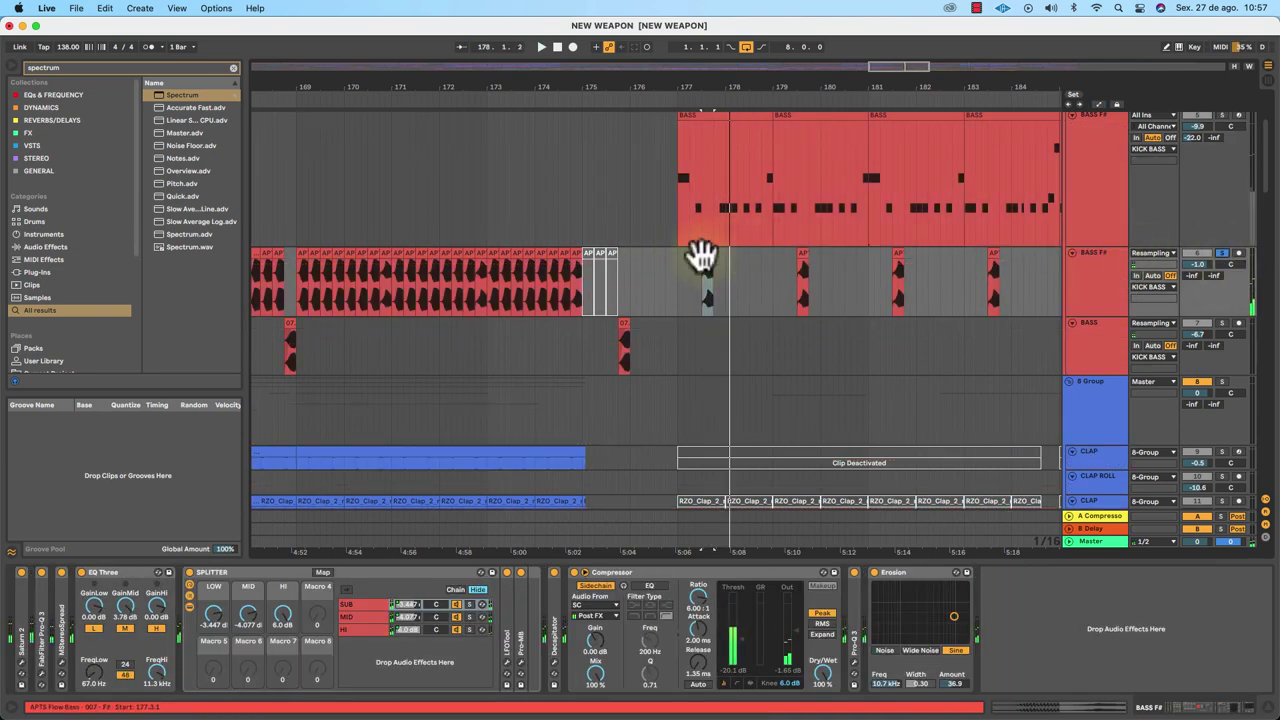
{"action": "key", "text": "space"}
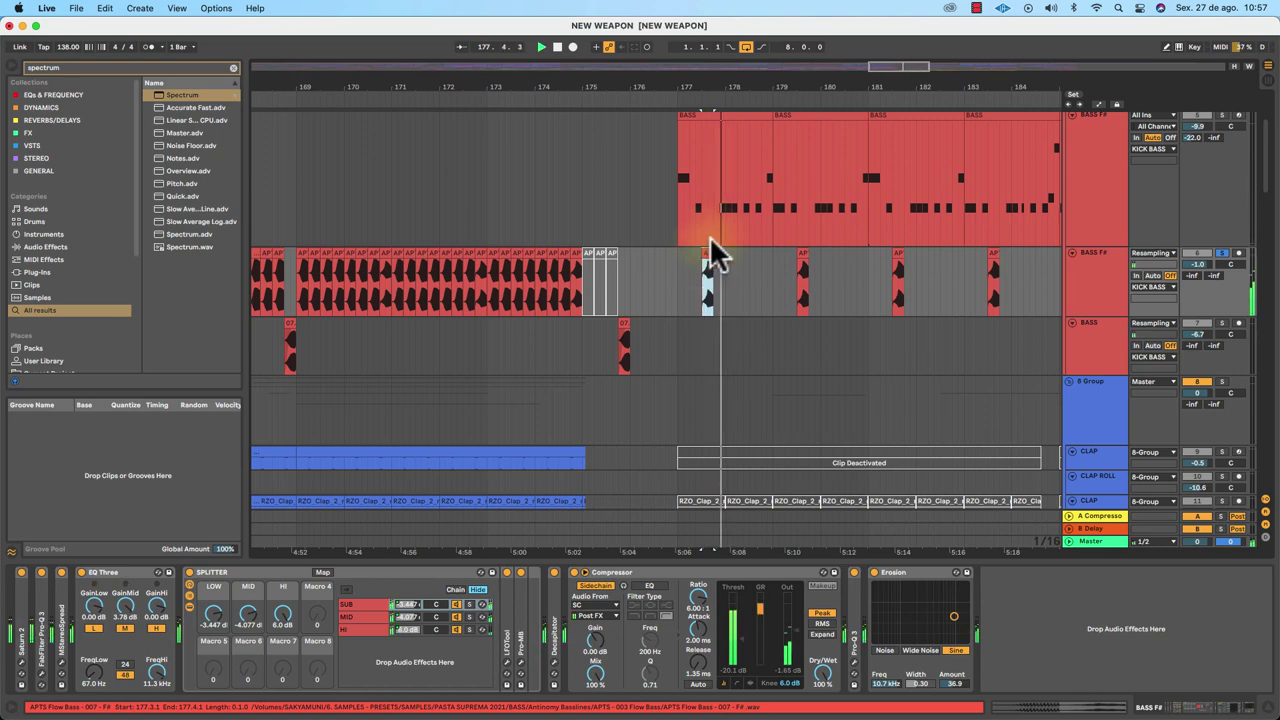
Solo the KICK BASS group and play the sampled bass hits with the kick, selecting the KICK B clip at bar 177.
{"action": "scroll", "coordinate": [743, 239], "scroll_direction": "up", "scroll_amount": 2}
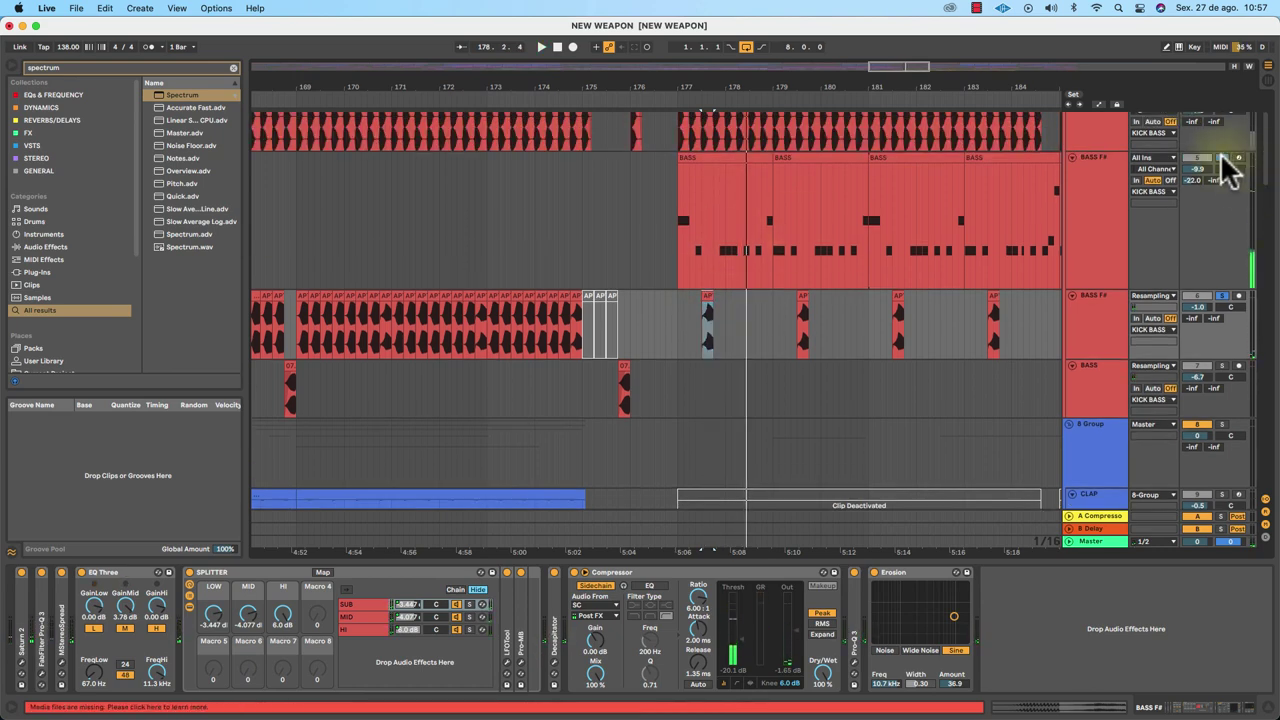
{"action": "scroll", "coordinate": [1230, 170], "scroll_direction": "up", "scroll_amount": 4}
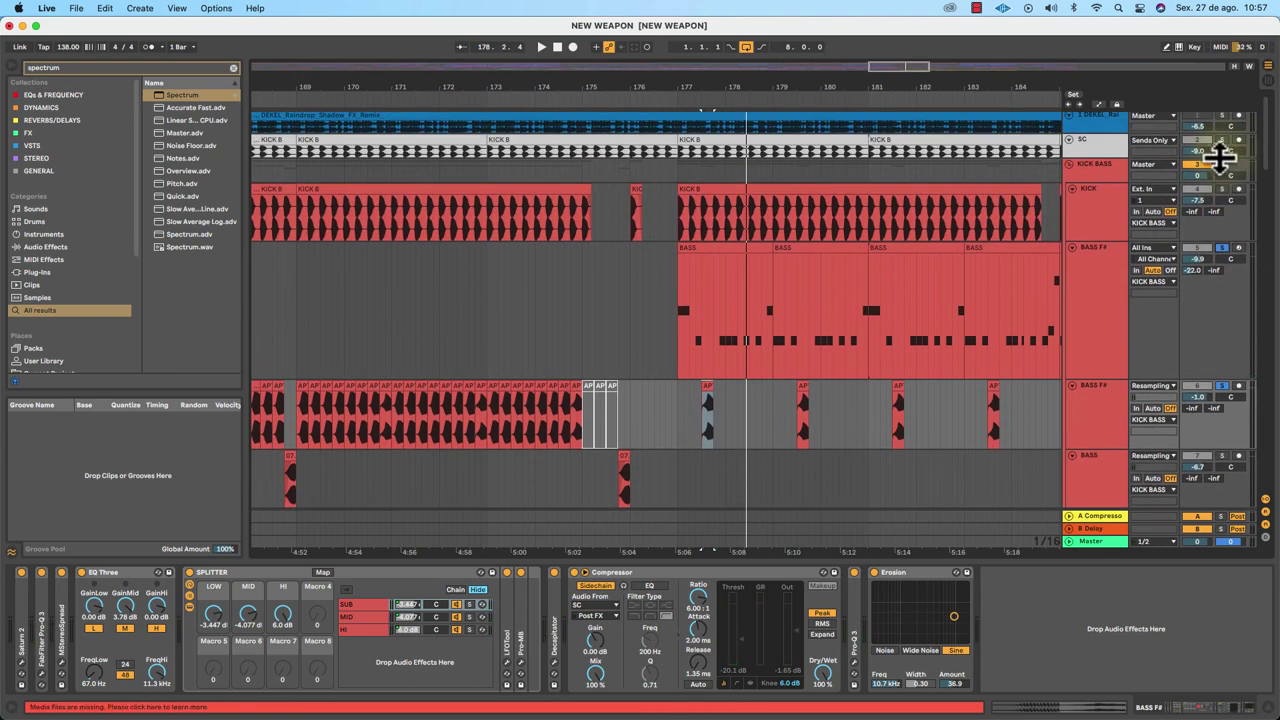
{"action": "left_click", "coordinate": [1221, 164]}
{"action": "key", "text": "space"}
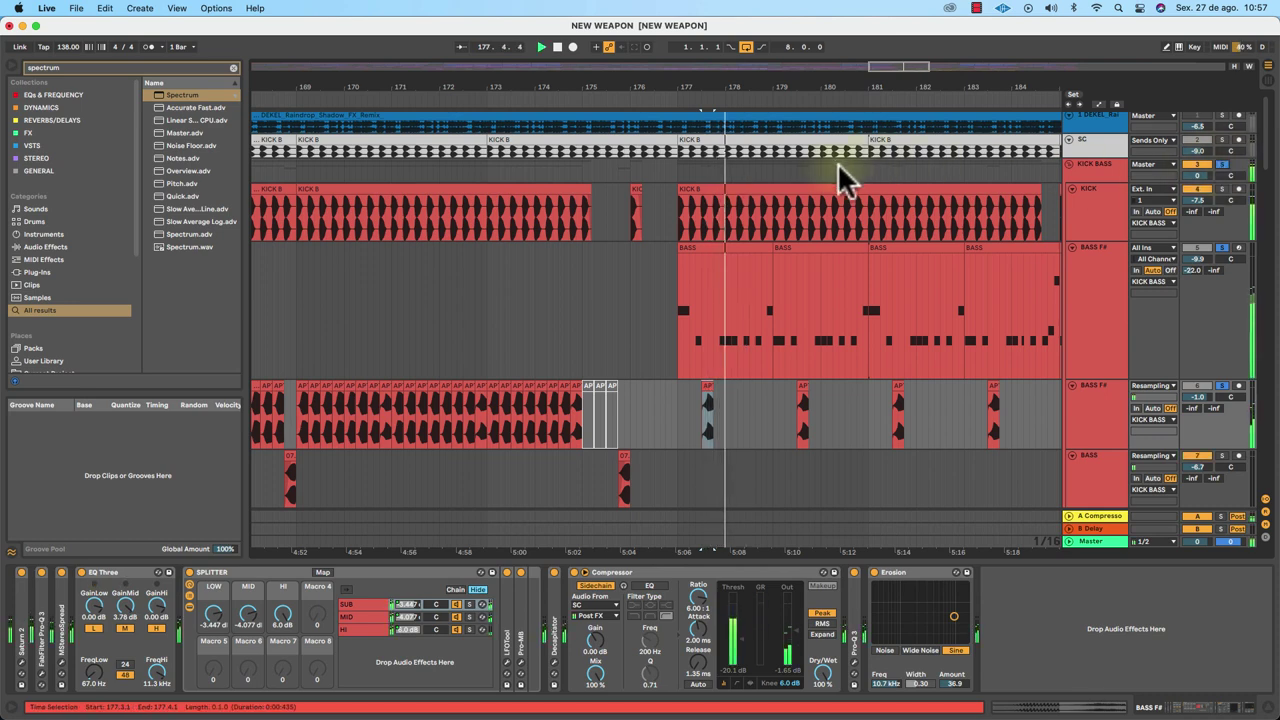
{"action": "left_click", "coordinate": [703, 193]}
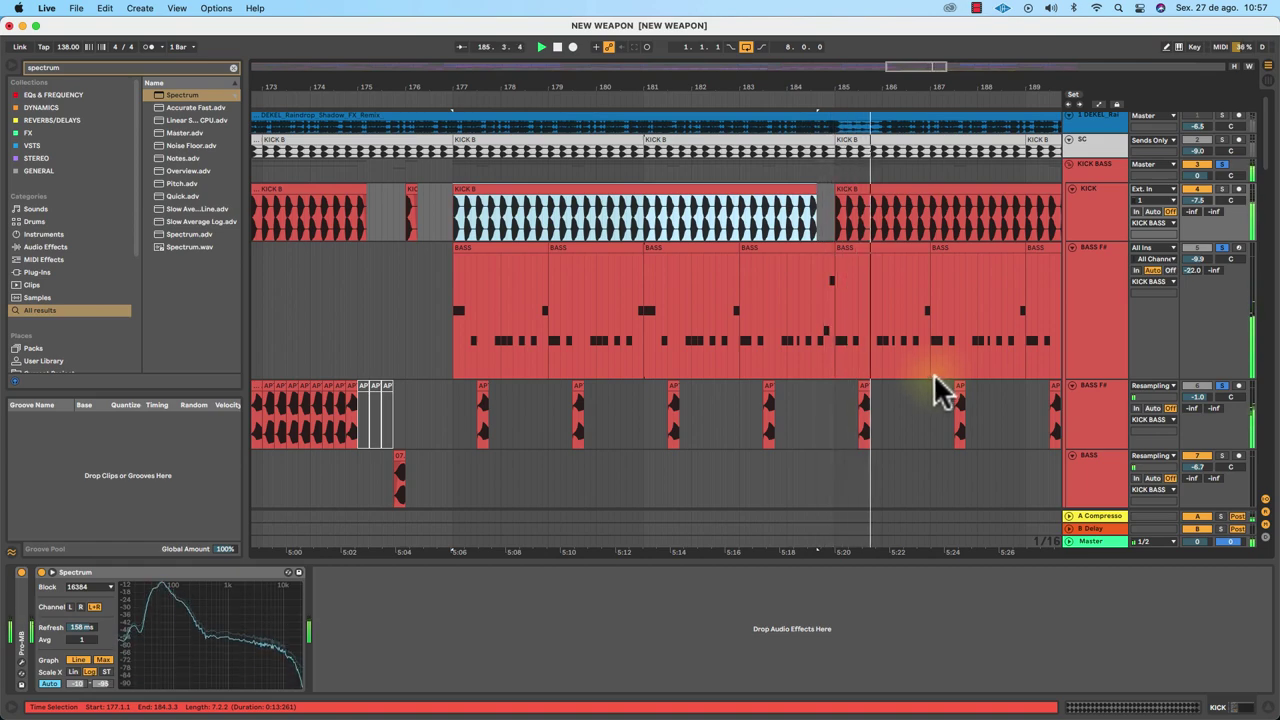
Stop playback, bring the whole arrangement into view and play from the Serum BASS clip at bar 53.
{"action": "scroll", "coordinate": [935, 388], "scroll_direction": "left", "scroll_amount": 5}
{"action": "scroll", "coordinate": [936, 370], "scroll_direction": "left", "scroll_amount": 2}
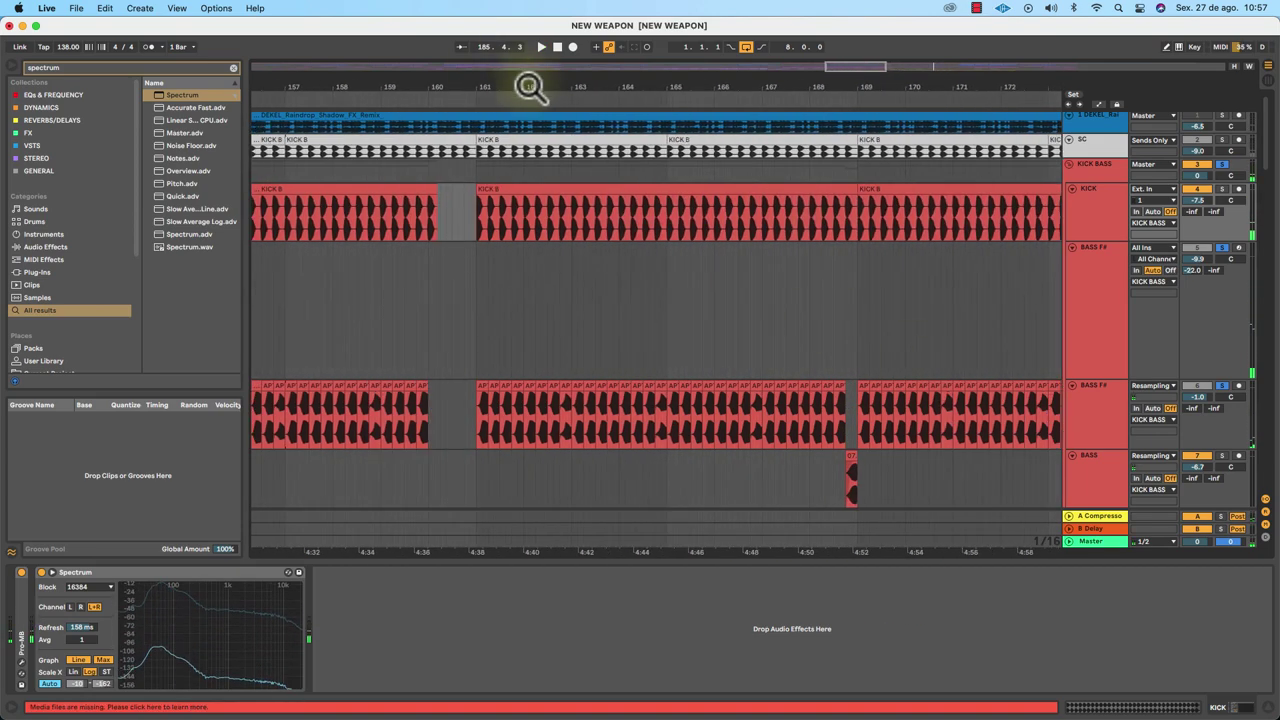
{"action": "left_click_drag", "start_coordinate": [529, 87], "coordinate": [529, 82]}
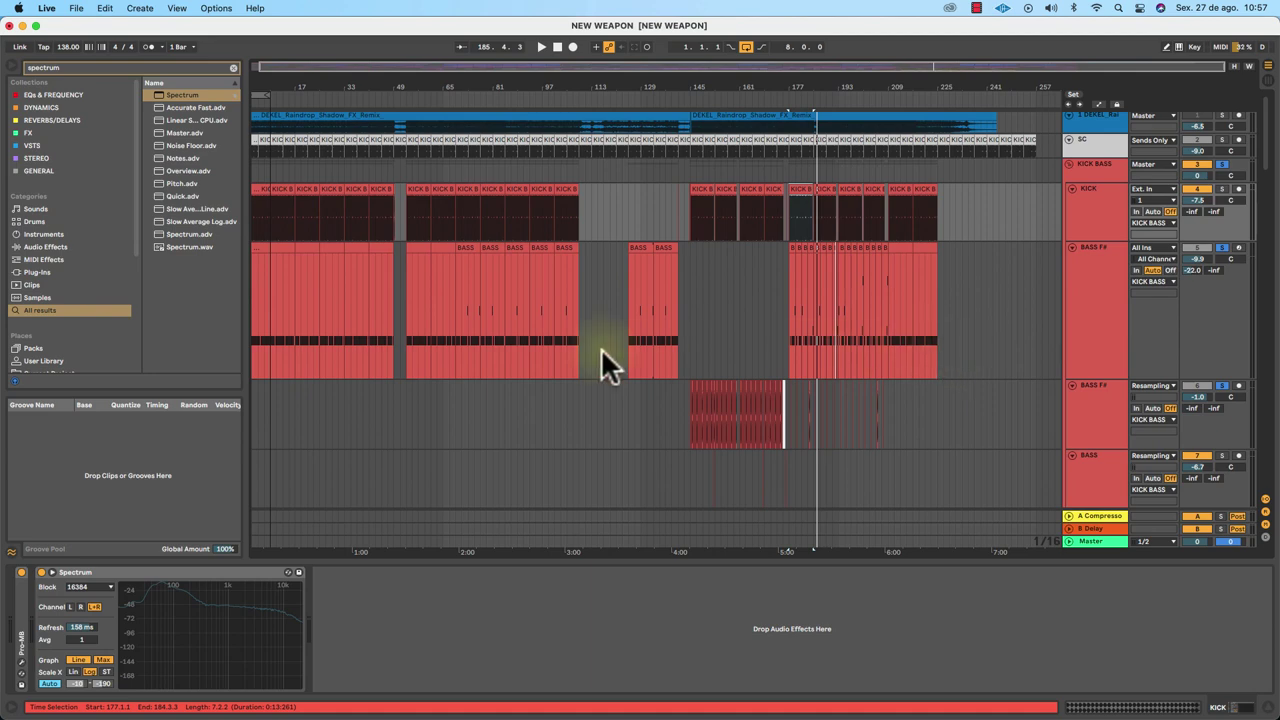
{"action": "left_click", "coordinate": [421, 248]}
{"action": "key", "text": "space"}
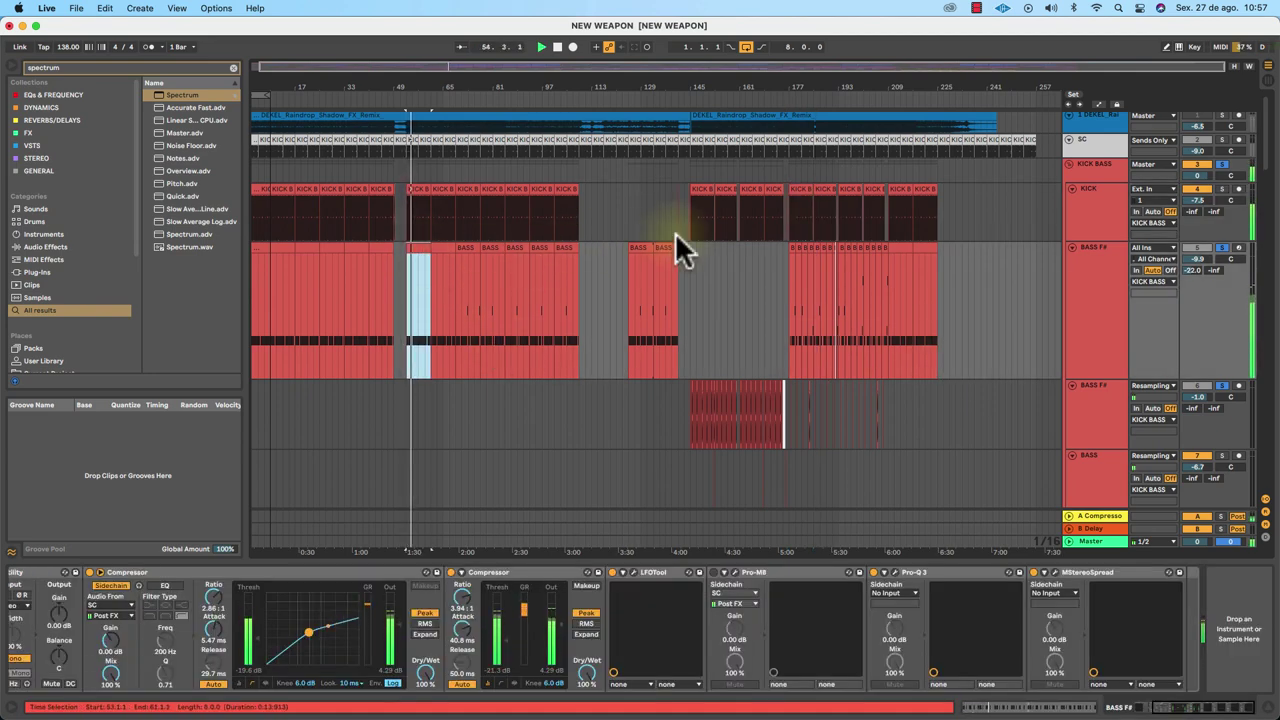
Stop playback in the section from bar 145 and display the device chain of the sampled BASS F# audio track.
{"action": "scroll", "coordinate": [665, 225], "scroll_direction": "down", "scroll_amount": 2}
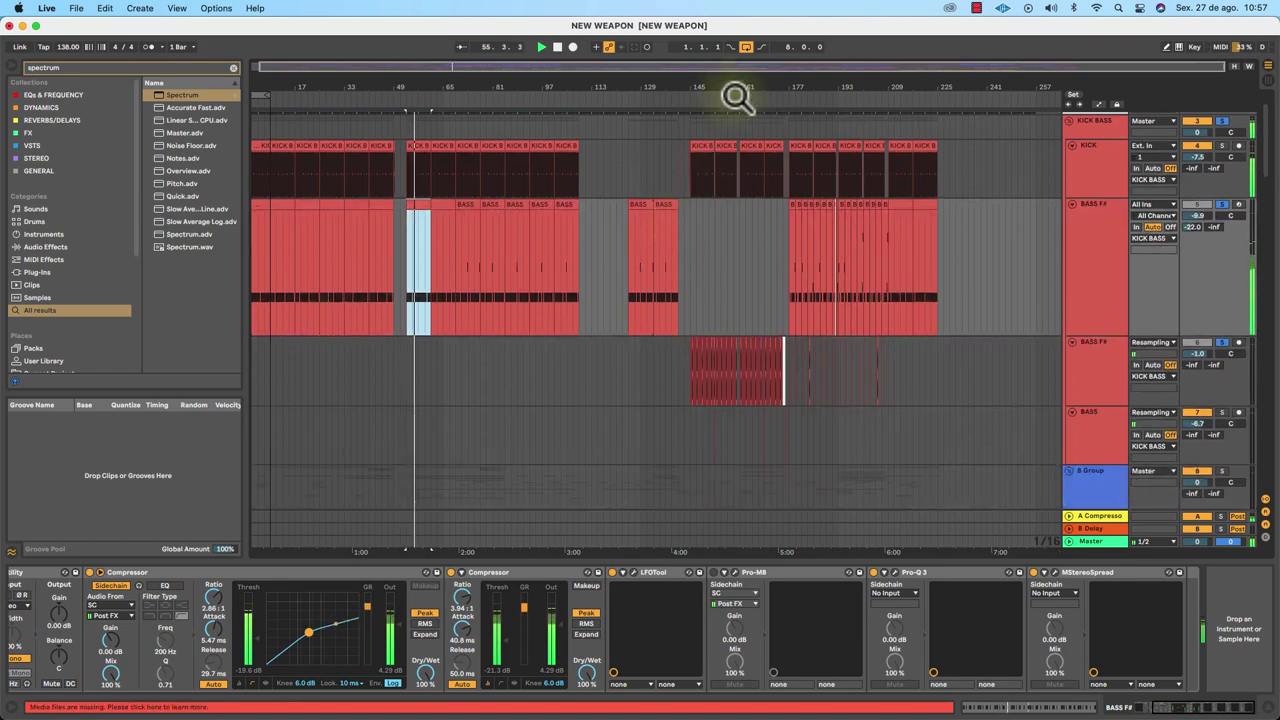
{"action": "left_click_drag", "start_coordinate": [737, 92], "coordinate": [737, 120]}
{"action": "left_click", "coordinate": [603, 145]}
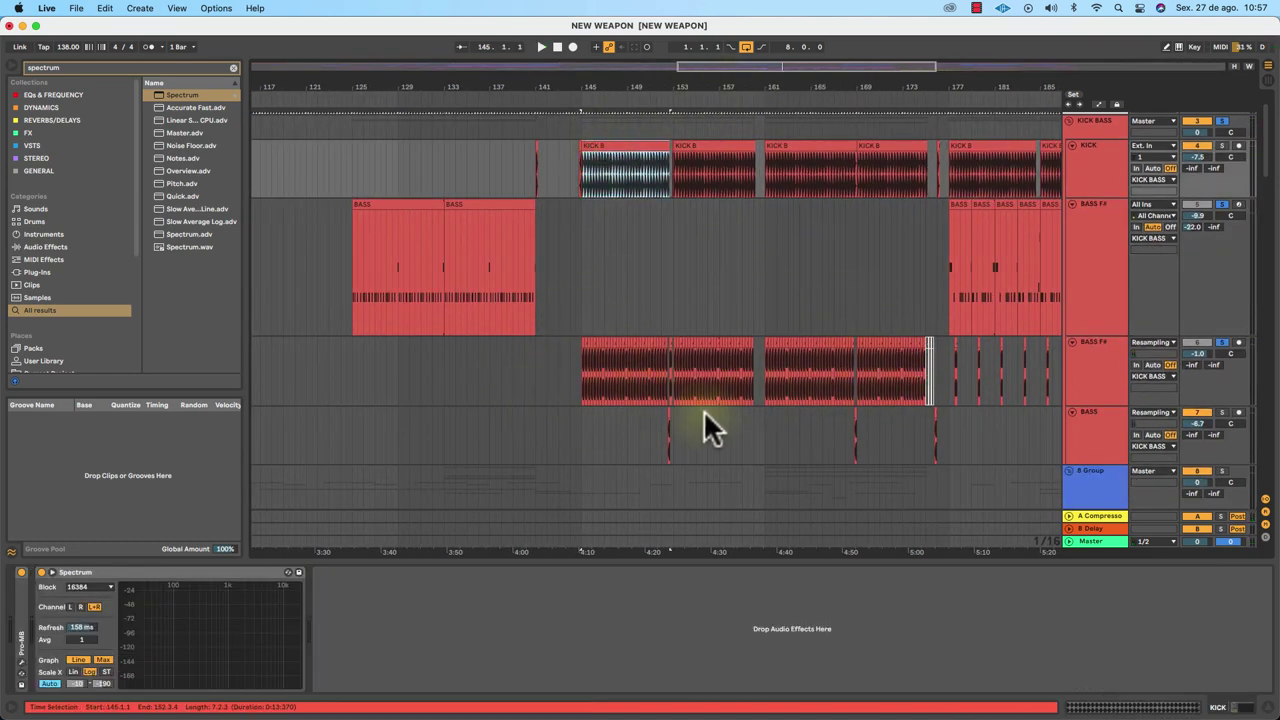
{"action": "left_click", "coordinate": [1090, 395]}
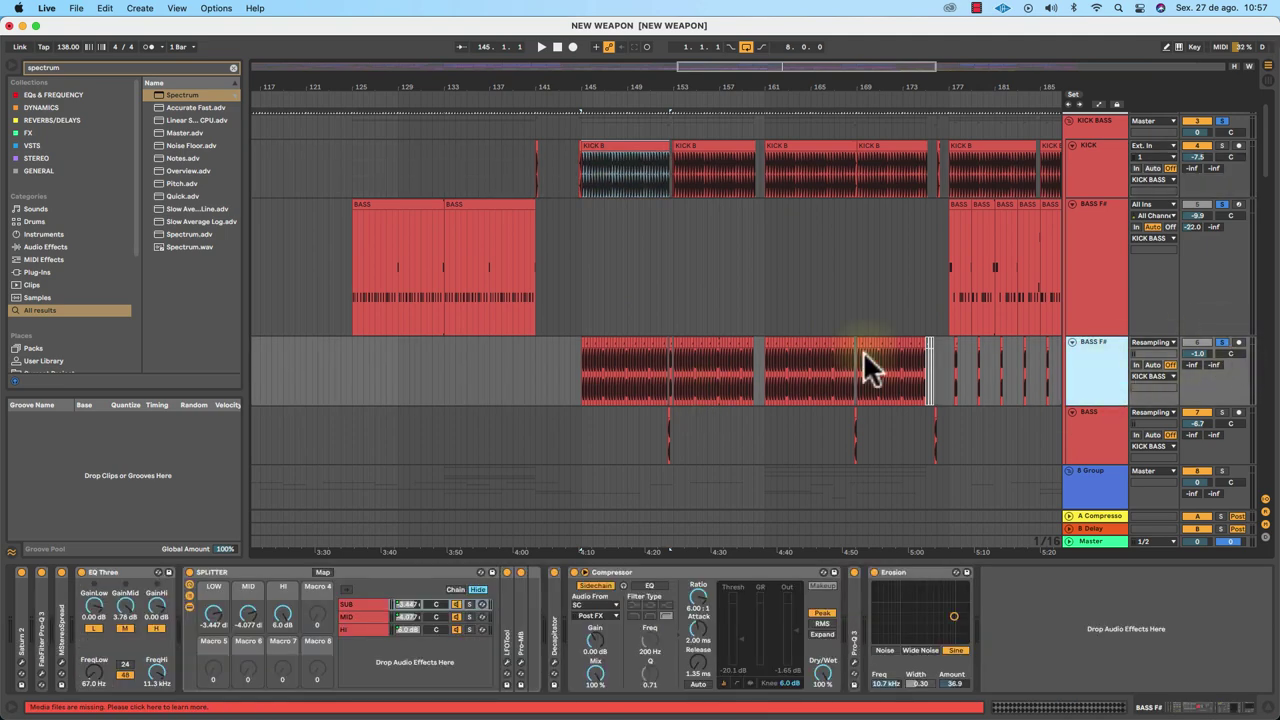
Examine the sampled bass clips from bar 145 up close and place the insert marker just before them.
{"action": "left_click_drag", "start_coordinate": [724, 90], "coordinate": [722, 140]}
{"action": "scroll", "coordinate": [650, 392], "scroll_direction": "down", "scroll_amount": 3}
{"action": "scroll", "coordinate": [650, 392], "scroll_direction": "left", "scroll_amount": 6}
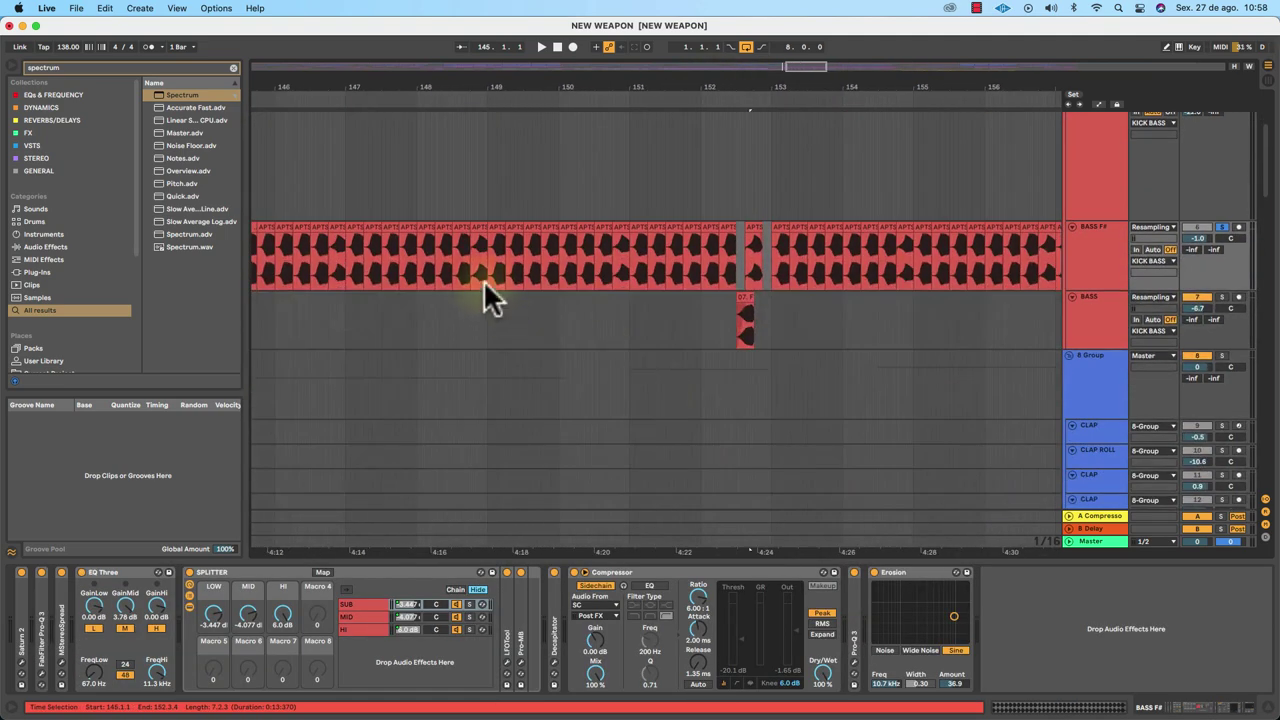
{"action": "scroll", "coordinate": [502, 264], "scroll_direction": "left", "scroll_amount": 5}
{"action": "scroll", "coordinate": [504, 264], "scroll_direction": "left", "scroll_amount": 3}
{"action": "left_click", "coordinate": [519, 252]}
Solo only the sampled BASS F# audio track and play a short passage from its first clip at bar 145.
{"action": "scroll", "coordinate": [519, 252], "scroll_direction": "up", "scroll_amount": 5}
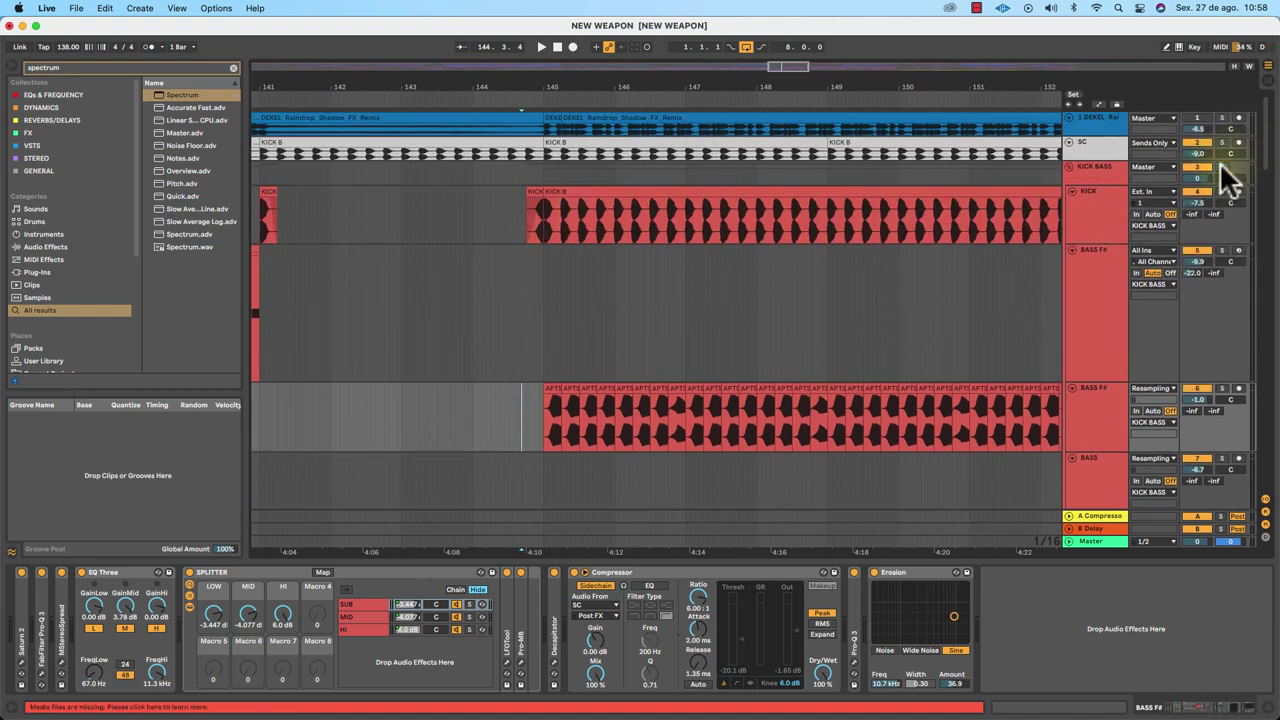
{"action": "scroll", "coordinate": [1223, 388], "scroll_direction": "down", "scroll_amount": 1}
{"action": "left_click", "coordinate": [1221, 382]}
{"action": "left_click", "coordinate": [1098, 409]}
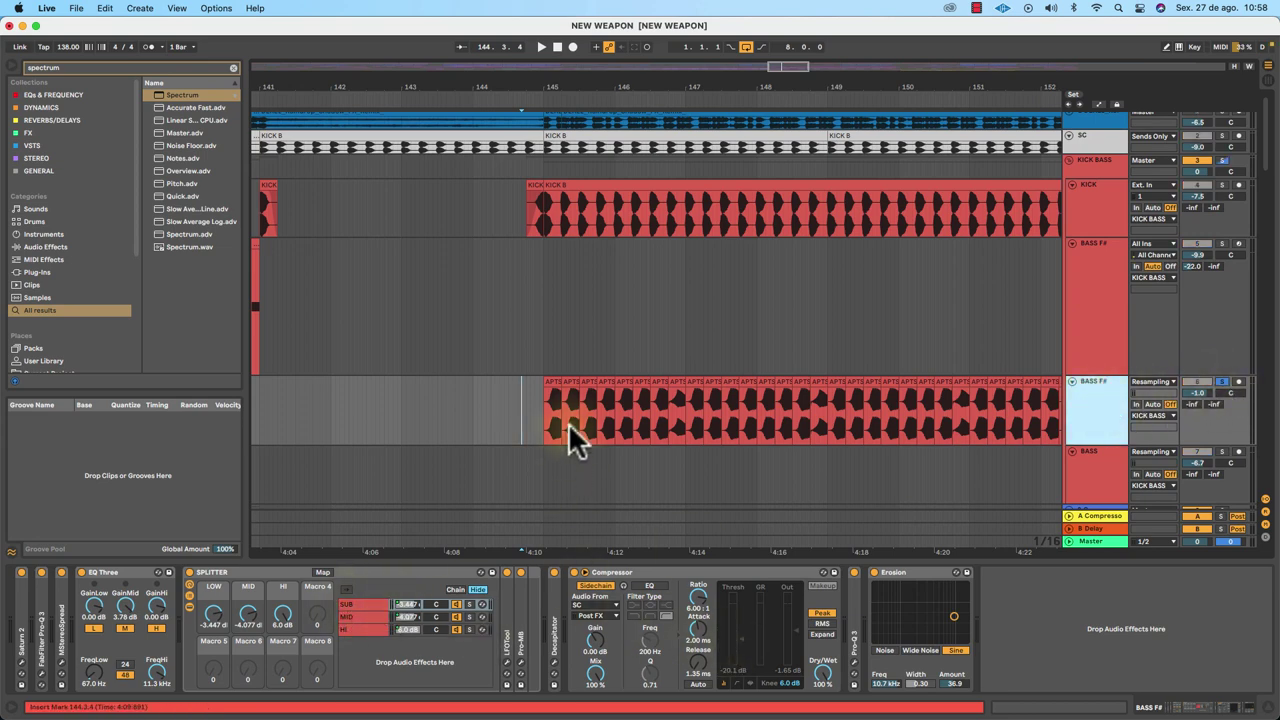
{"action": "left_click", "coordinate": [552, 386]}
{"action": "key", "text": "space"}
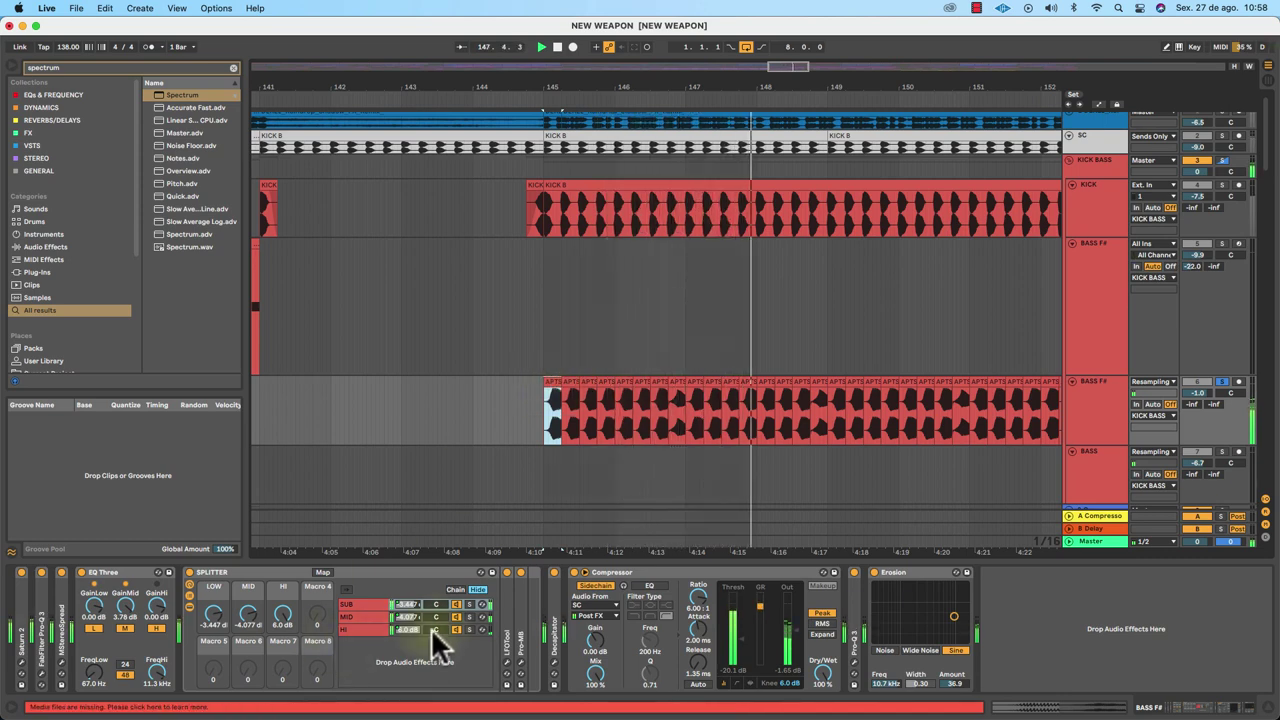
{"action": "key", "text": "space"}
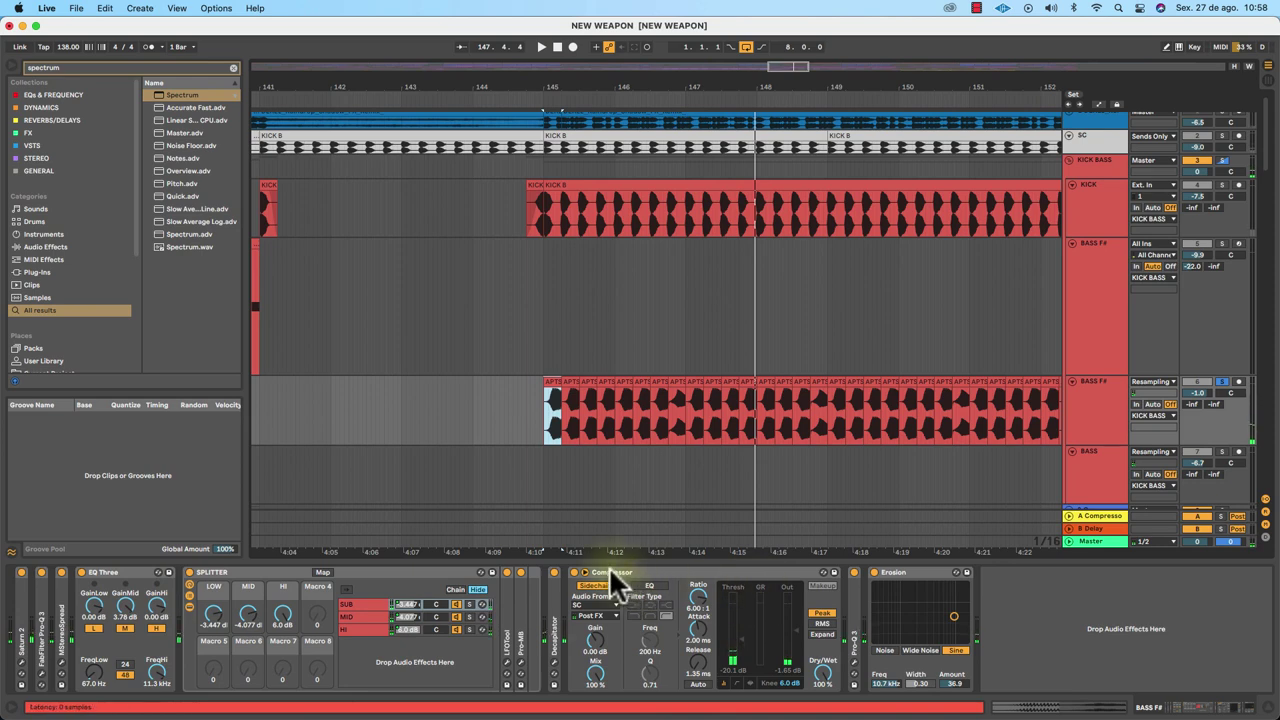
Unfold Saturn 2, FabFilter Pro-Q 3 and MStereoSpread in the sampled bass chain and select the SPLITTER rack.
{"action": "double_click", "coordinate": [20, 620]}
{"action": "double_click", "coordinate": [183, 589]}
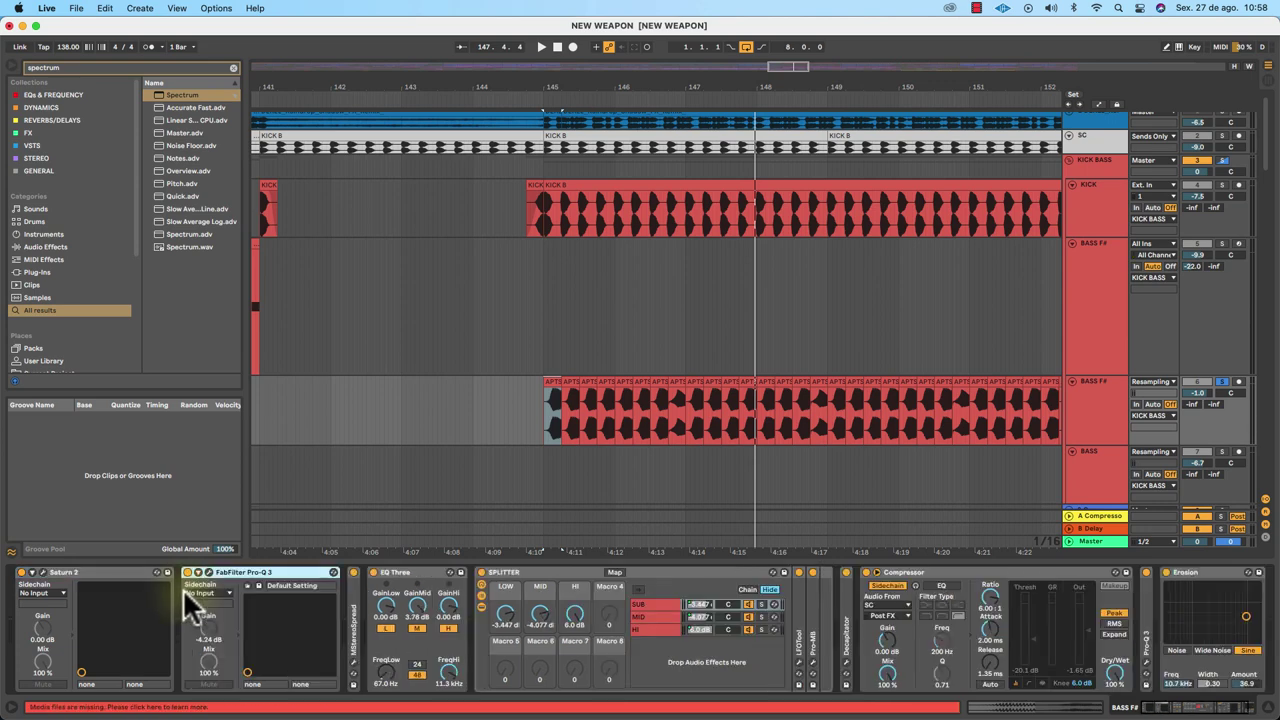
{"action": "double_click", "coordinate": [349, 589]}
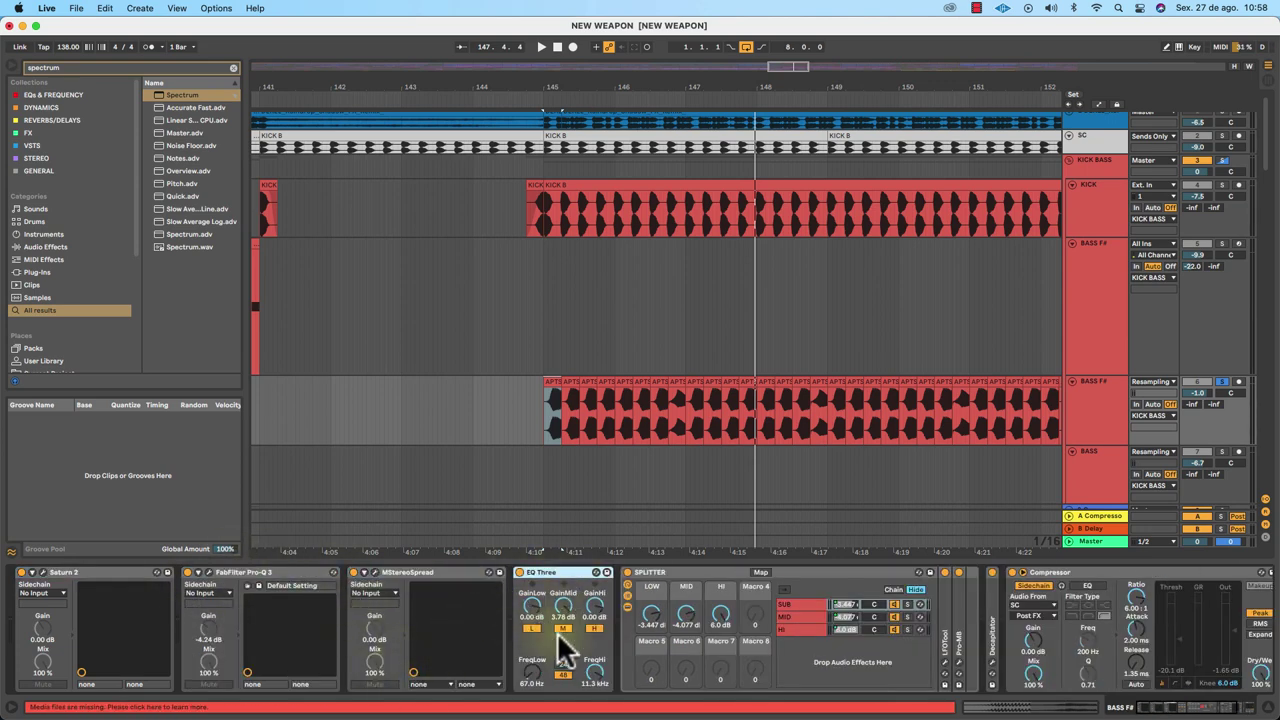
{"action": "left_click", "coordinate": [661, 568]}
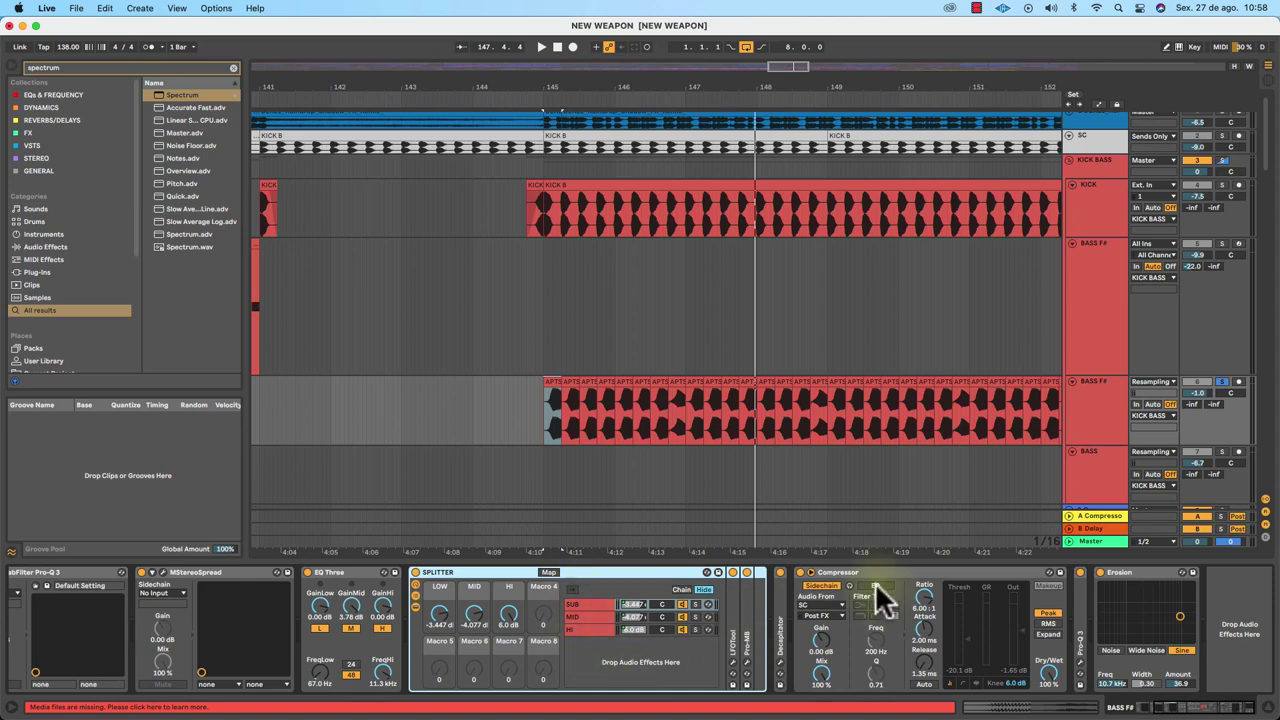
Unfold Decapitator and the second Pro-Q 3, and review the Compressor and Erosion at the end of the chain.
{"action": "double_click", "coordinate": [782, 598]}
{"action": "left_click", "coordinate": [930, 572]}
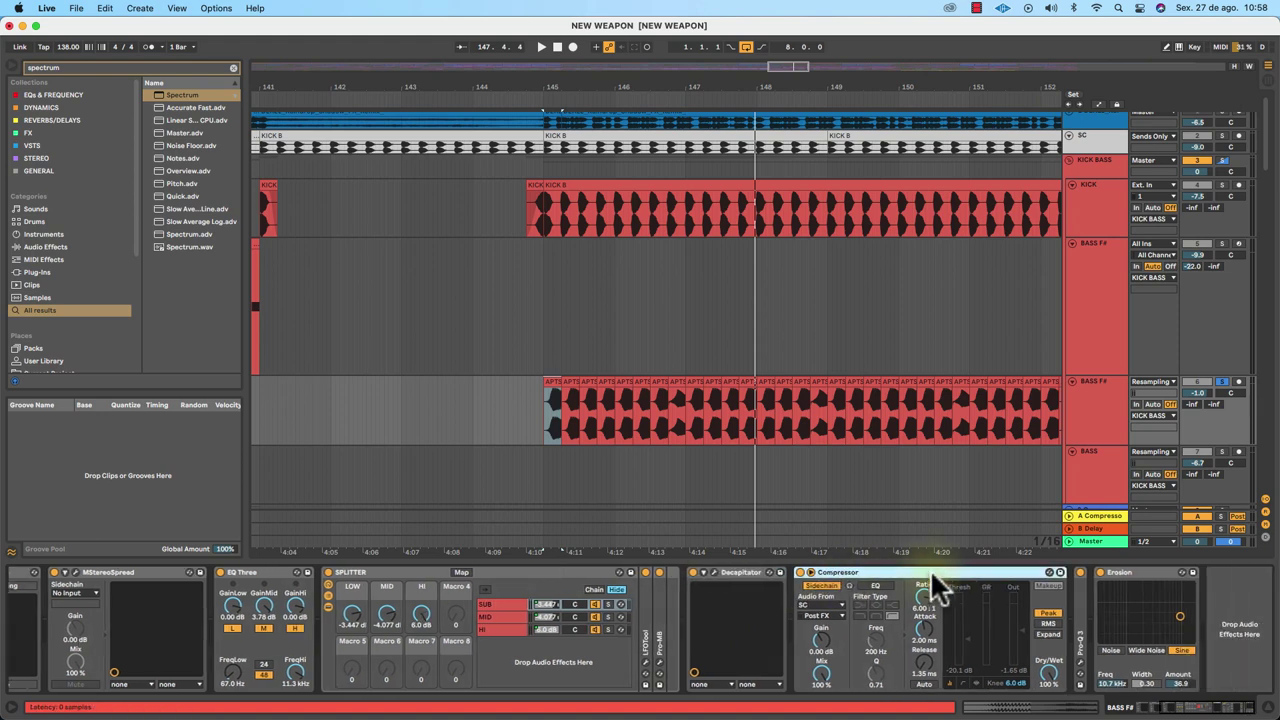
{"action": "double_click", "coordinate": [1081, 599]}
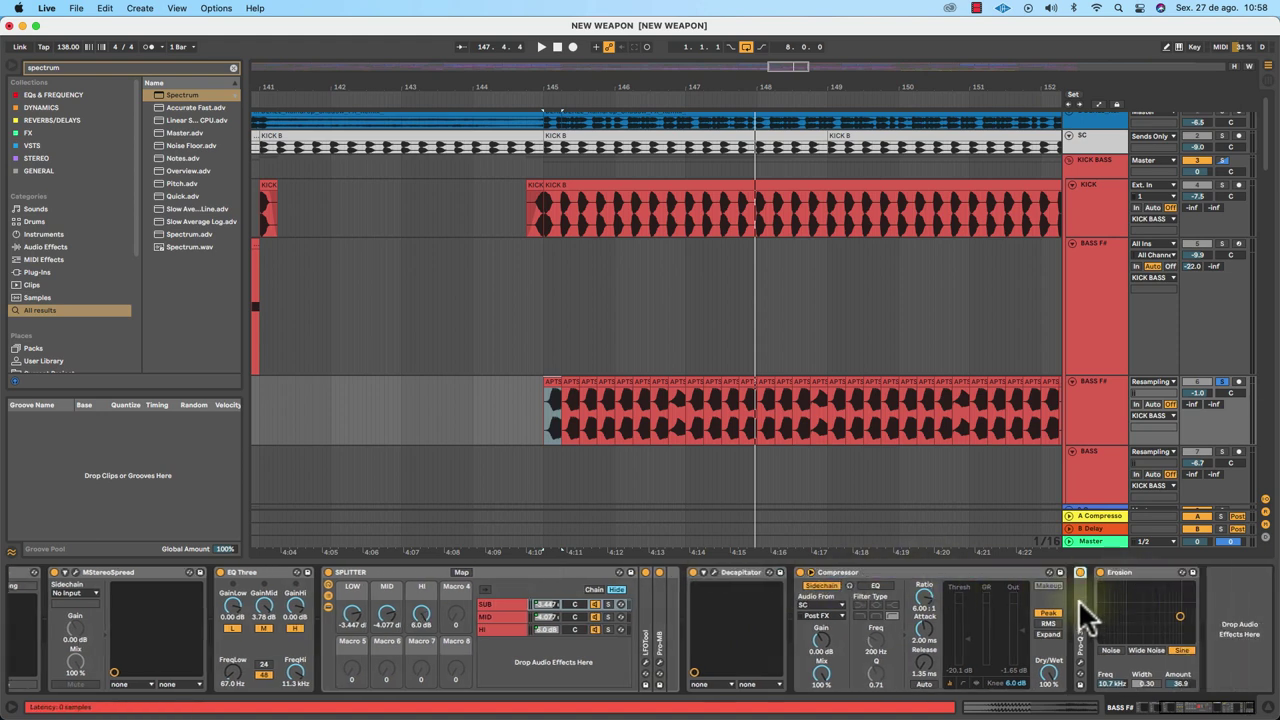
{"action": "scroll", "coordinate": [1043, 590], "scroll_direction": "right", "scroll_amount": 3}
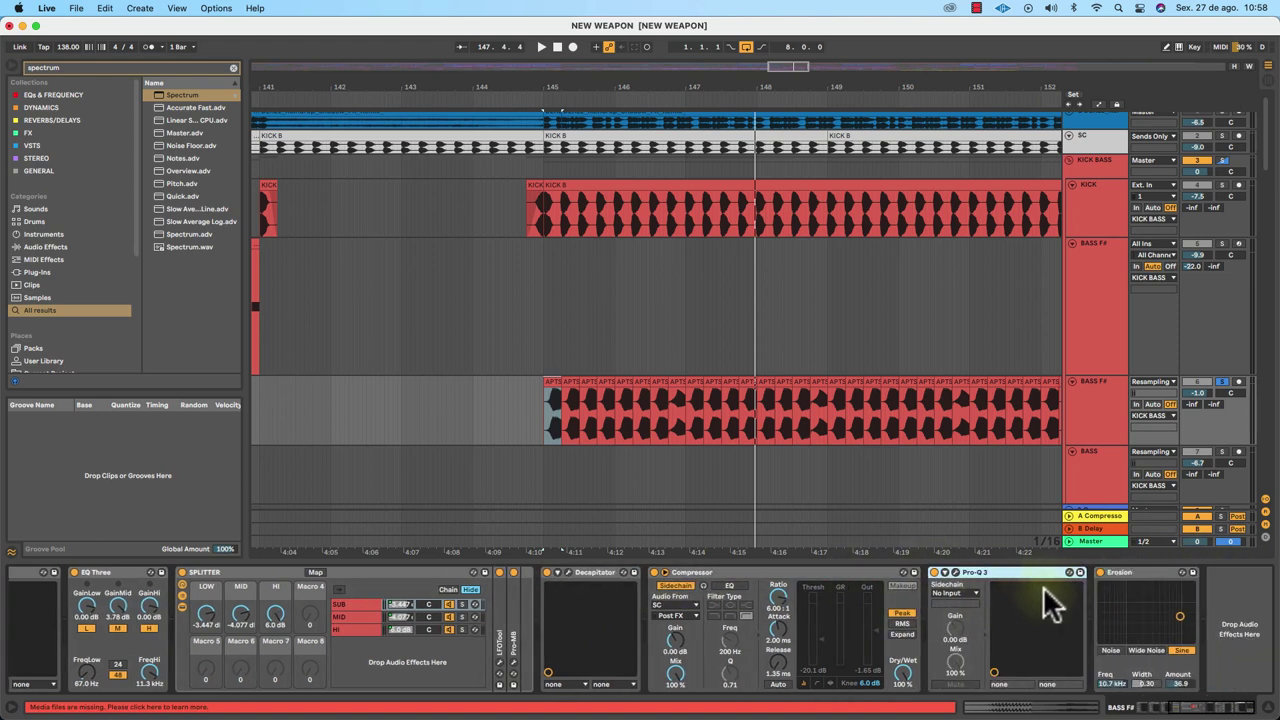
{"action": "left_click", "coordinate": [1118, 572]}
{"action": "scroll", "coordinate": [953, 621], "scroll_direction": "left", "scroll_amount": 9}
{"action": "scroll", "coordinate": [960, 520], "scroll_direction": "left", "scroll_amount": 1}
Unsolo the sampled BASS F# track and play the full mix from its first clip at bar 145.
{"action": "left_click", "coordinate": [1095, 386]}
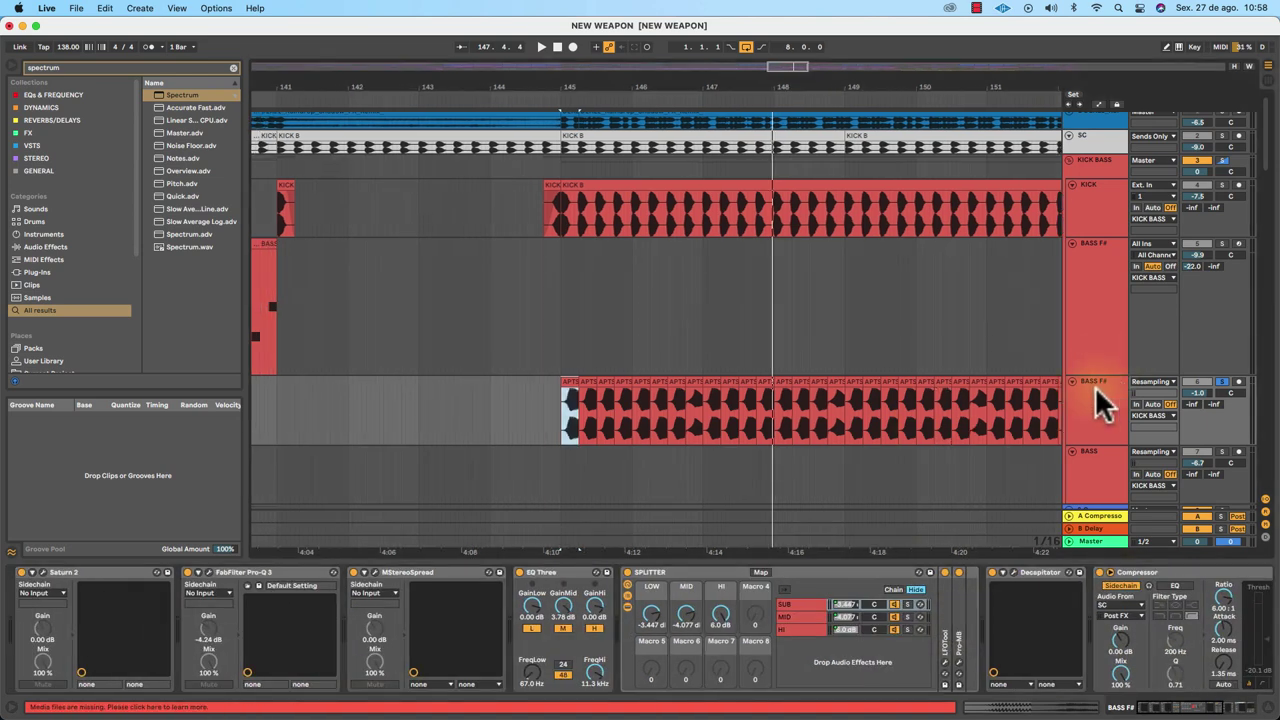
{"action": "scroll", "coordinate": [543, 424], "scroll_direction": "left", "scroll_amount": 2}
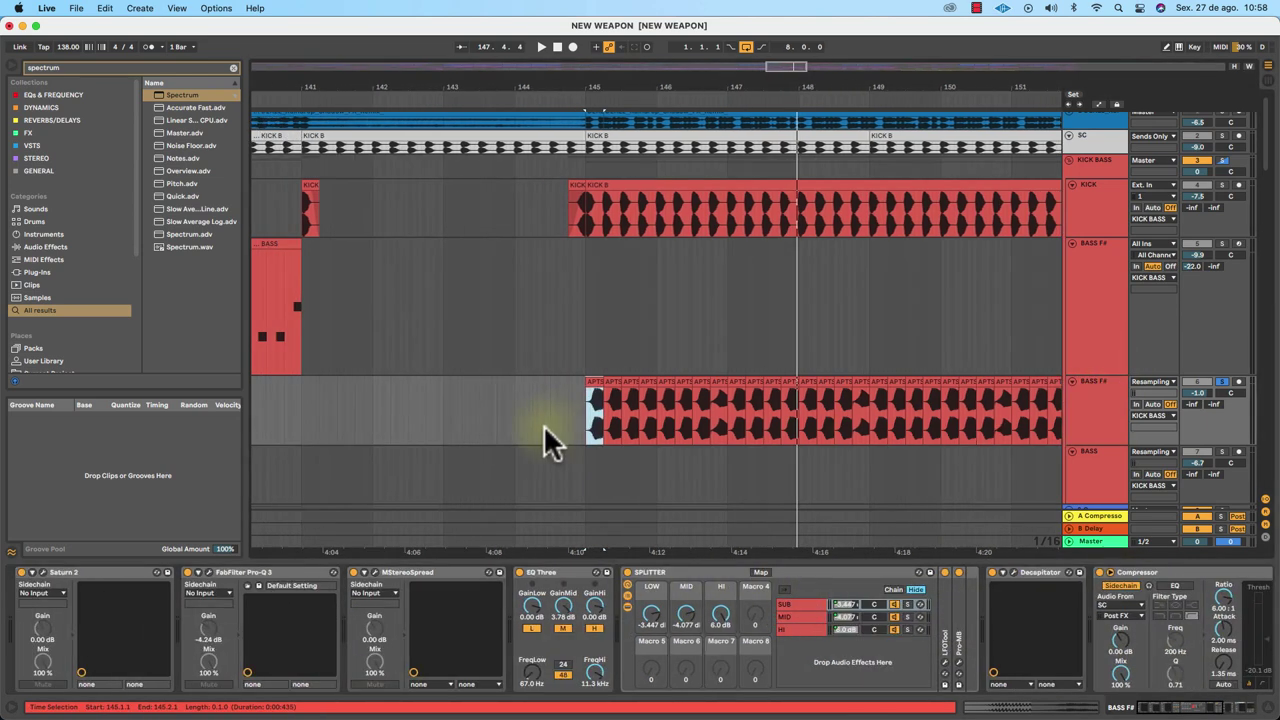
{"action": "left_click", "coordinate": [1221, 382]}
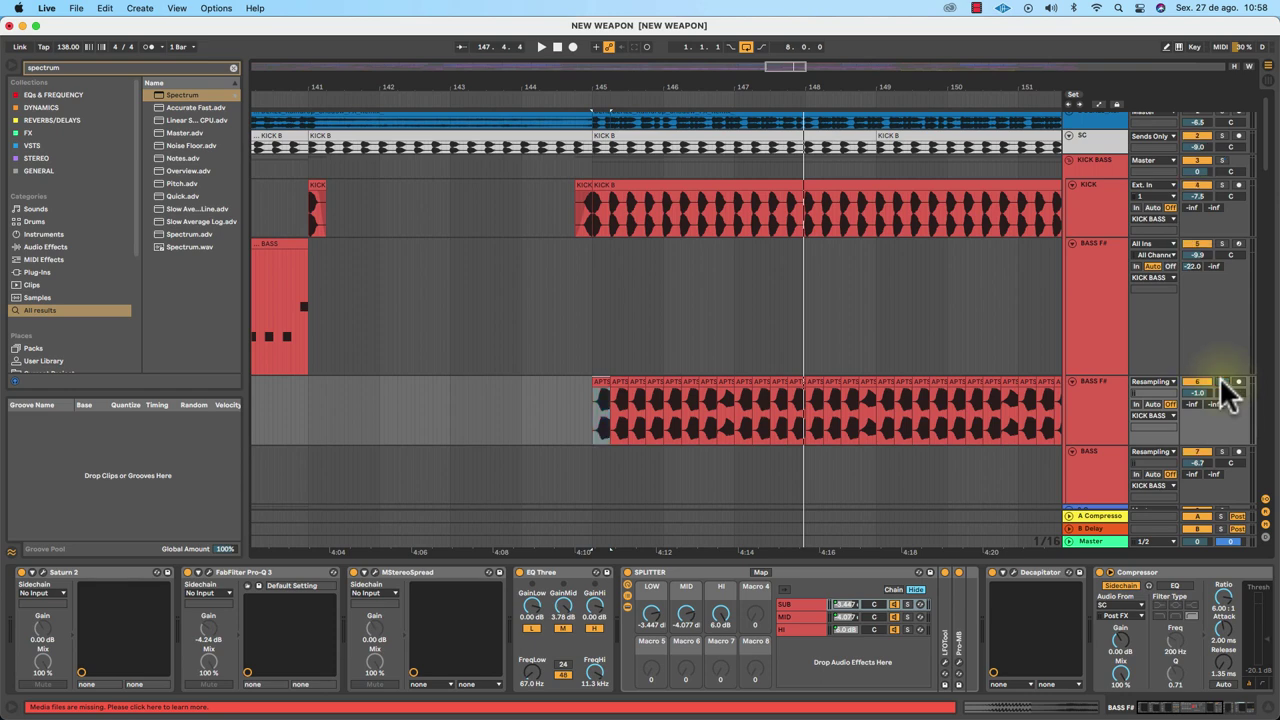
{"action": "left_click", "coordinate": [535, 96]}
{"action": "scroll", "coordinate": [519, 197], "scroll_direction": "down", "scroll_amount": 6}
{"action": "scroll", "coordinate": [519, 197], "scroll_direction": "up", "scroll_amount": 3}
{"action": "scroll", "coordinate": [521, 197], "scroll_direction": "right", "scroll_amount": 3}
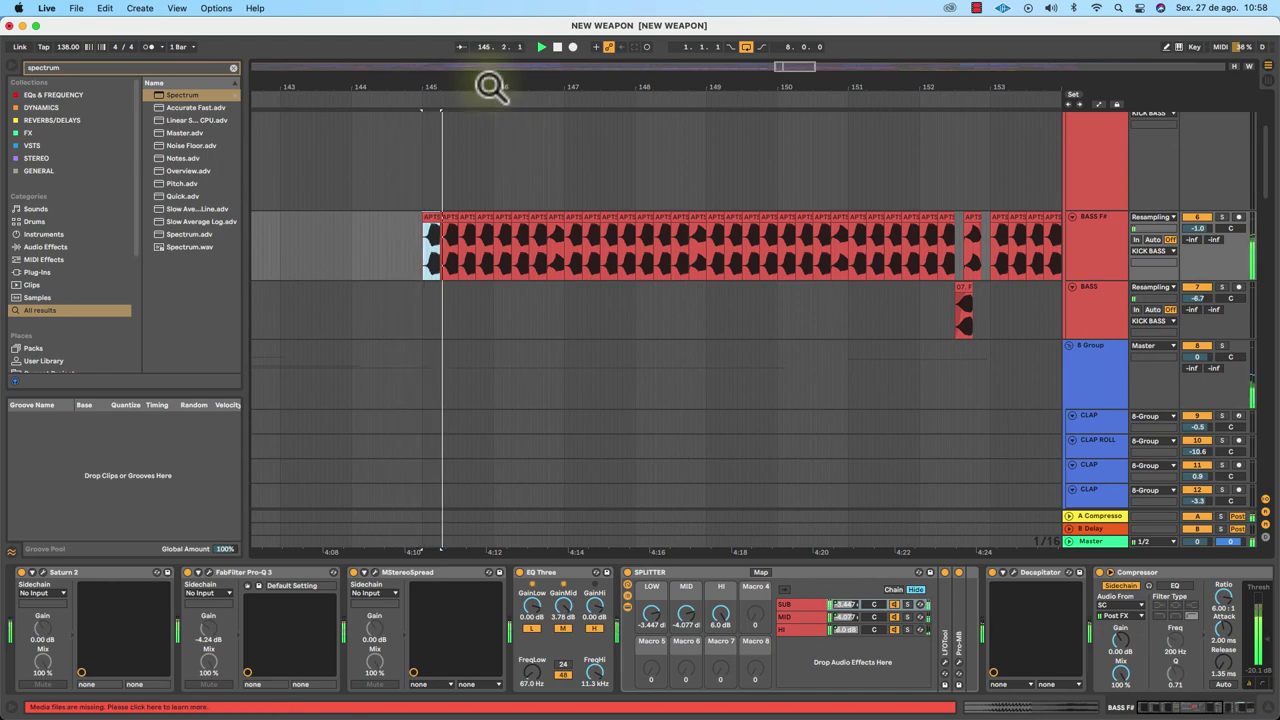
Show a wider stretch of the arrangement and jump playback to just before the Serum BASS clip at bar 125.
{"action": "left_click_drag", "start_coordinate": [490, 86], "coordinate": [488, 72]}
{"action": "left_click", "coordinate": [463, 245]}
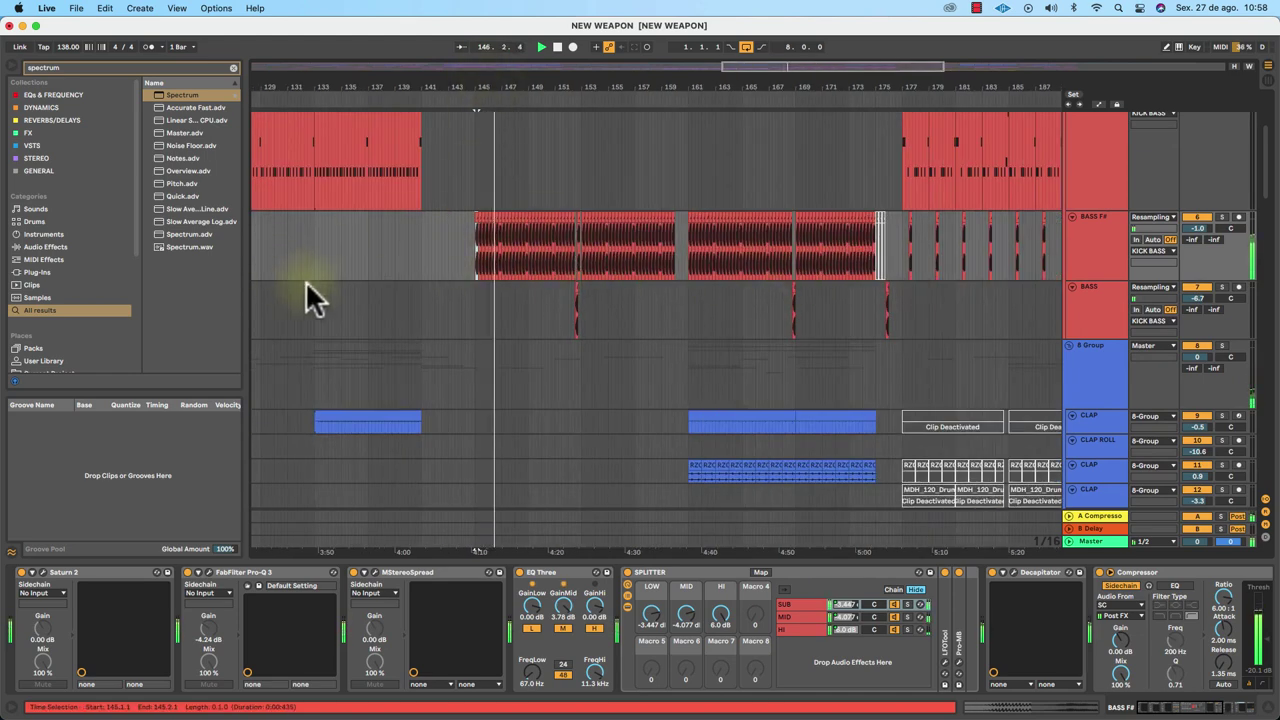
{"action": "scroll", "coordinate": [421, 300], "scroll_direction": "left", "scroll_amount": 3}
{"action": "scroll", "coordinate": [421, 300], "scroll_direction": "left", "scroll_amount": 5}
{"action": "scroll", "coordinate": [421, 300], "scroll_direction": "up", "scroll_amount": 2}
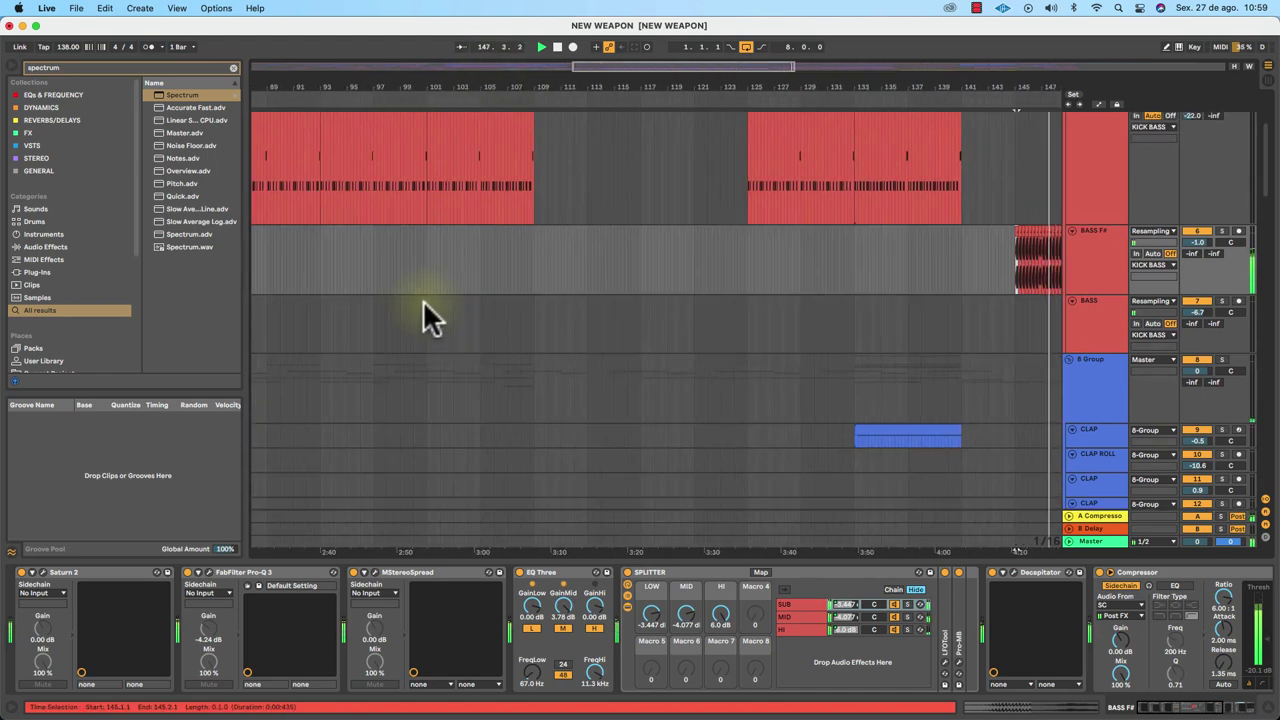
{"action": "left_click", "coordinate": [661, 98]}
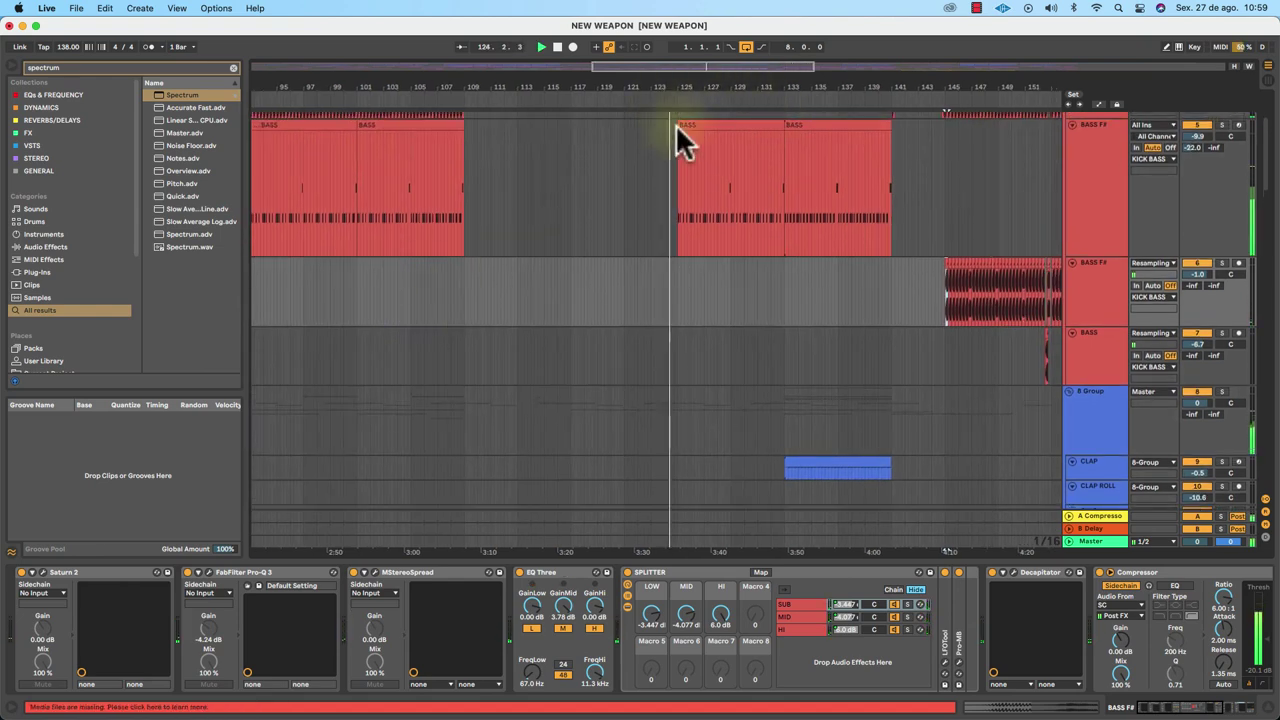
Jump playback back to around bar 86 in the earlier run of Serum BASS clips.
{"action": "scroll", "coordinate": [394, 188], "scroll_direction": "left", "scroll_amount": 5}
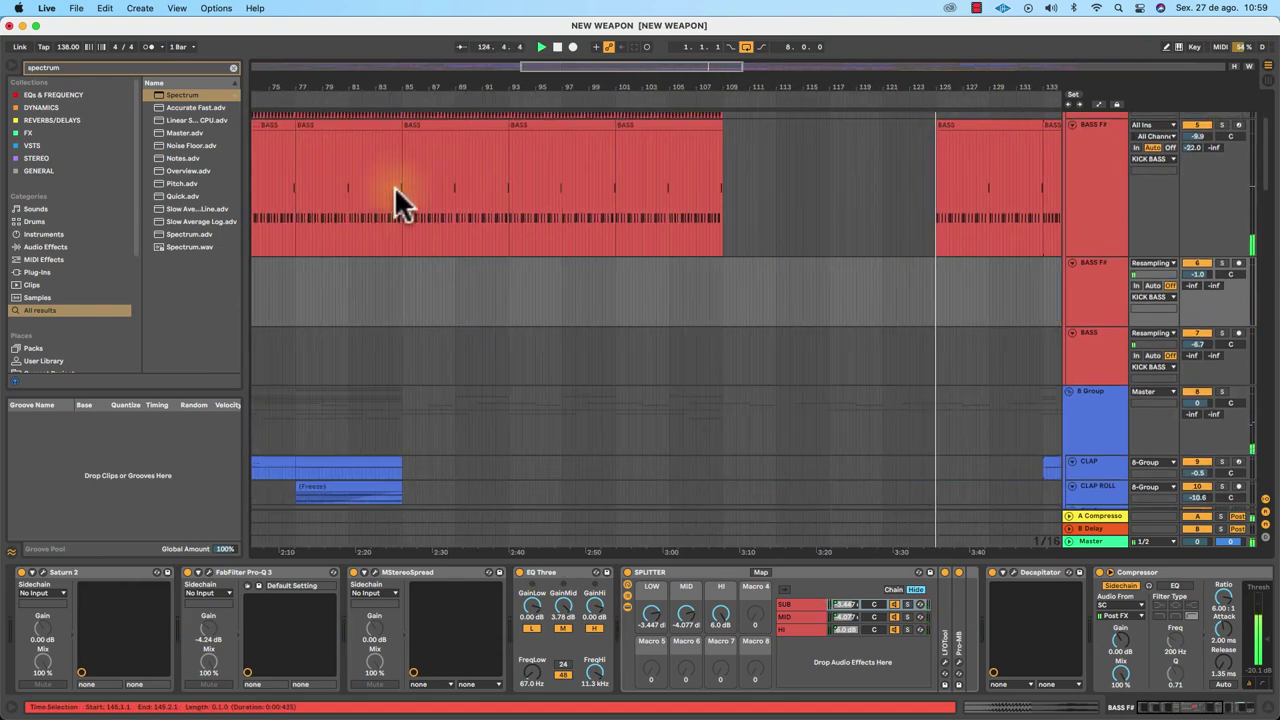
{"action": "left_click", "coordinate": [418, 98]}
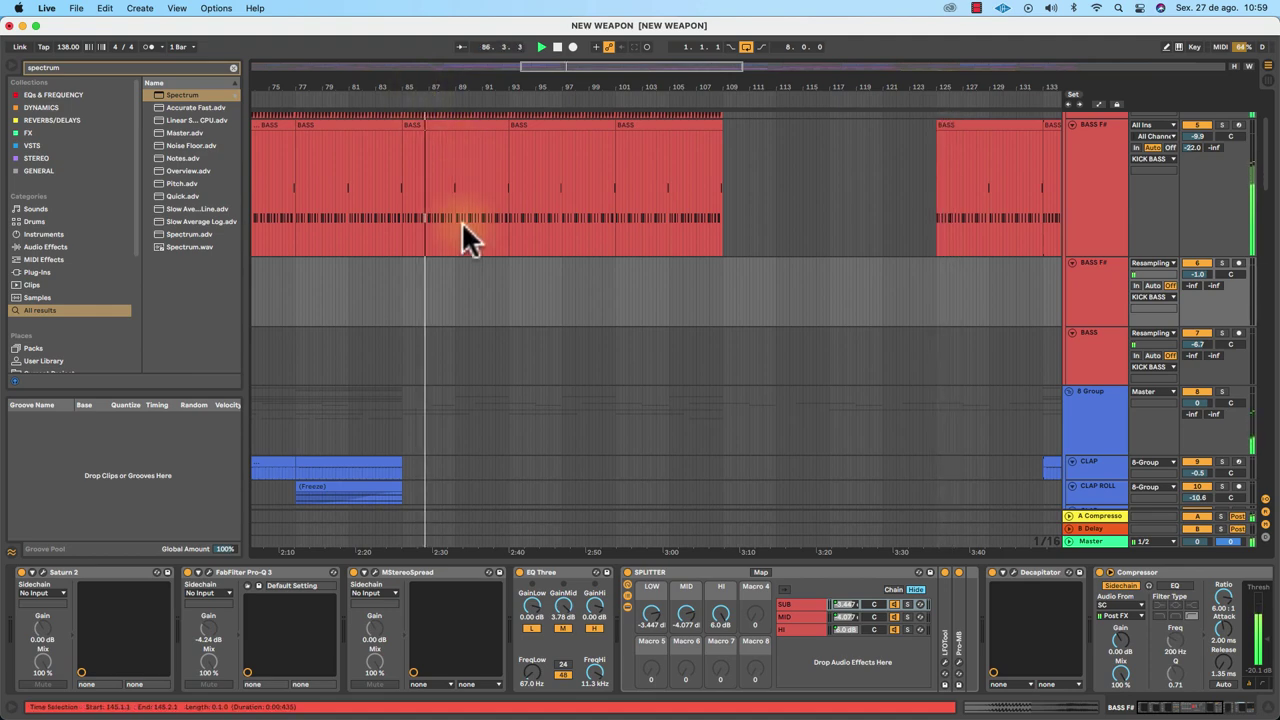
Zoom in on the KICK and sampled BASS F# clips from bar 145 to bar 163.
{"action": "scroll", "coordinate": [453, 221], "scroll_direction": "right", "scroll_amount": 8}
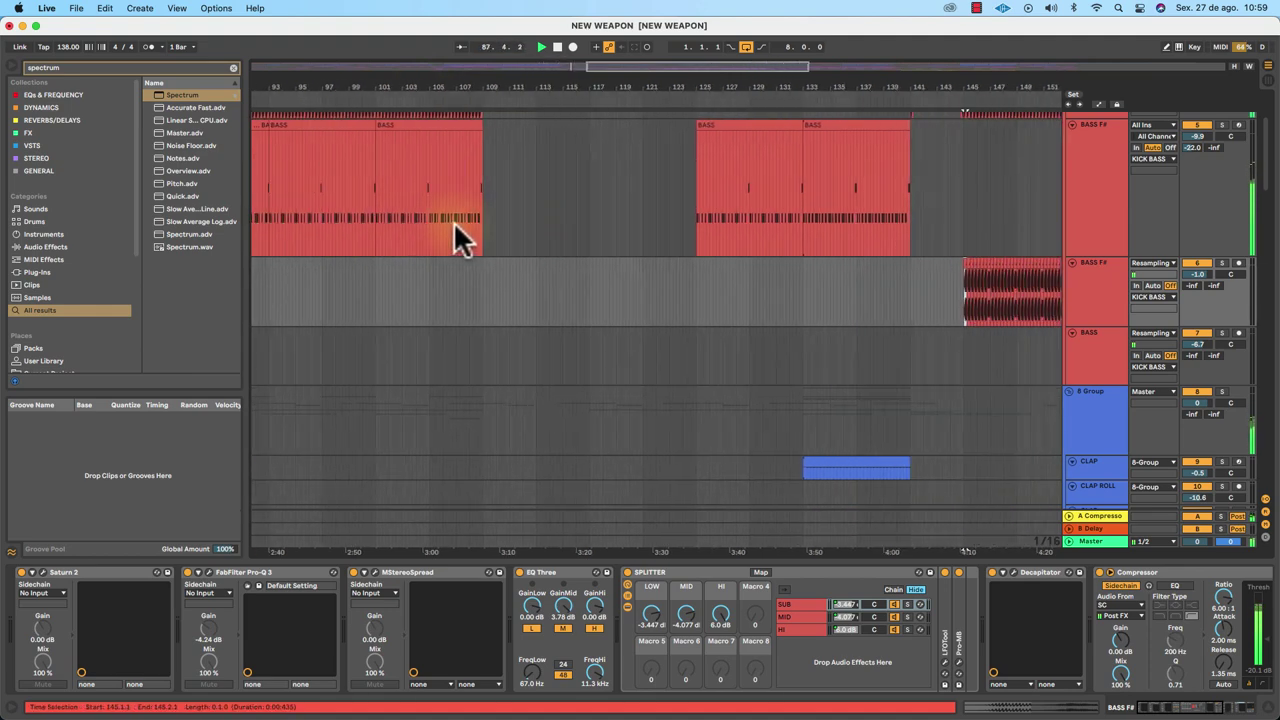
{"action": "scroll", "coordinate": [455, 219], "scroll_direction": "right", "scroll_amount": 3}
{"action": "scroll", "coordinate": [455, 219], "scroll_direction": "up", "scroll_amount": 3}
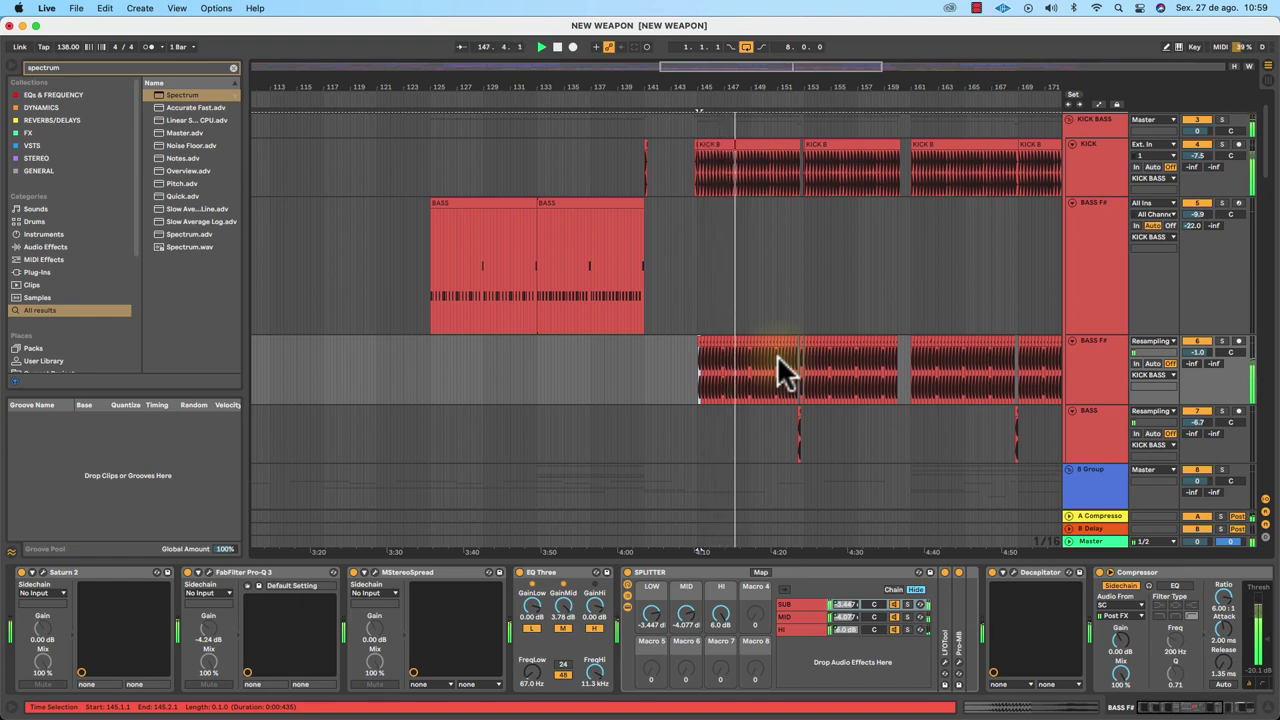
{"action": "scroll", "coordinate": [780, 355], "scroll_direction": "right", "scroll_amount": 3}
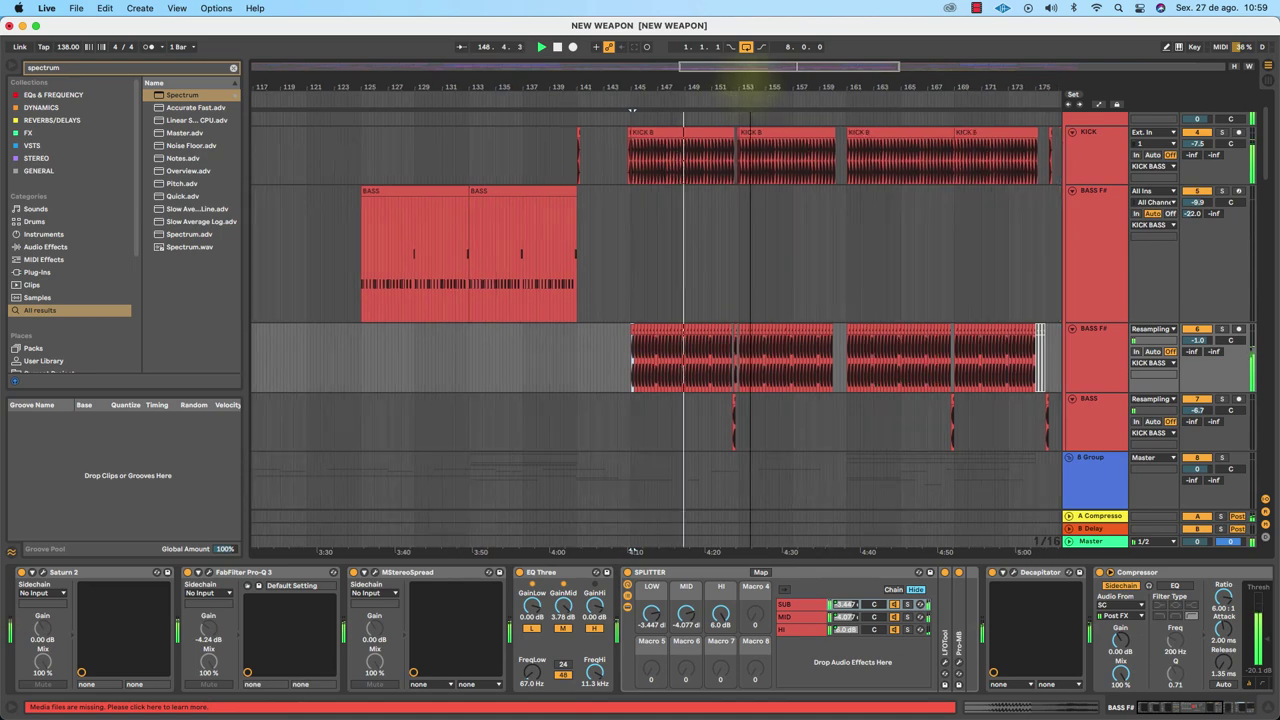
{"action": "left_click_drag", "start_coordinate": [745, 95], "coordinate": [875, 310]}
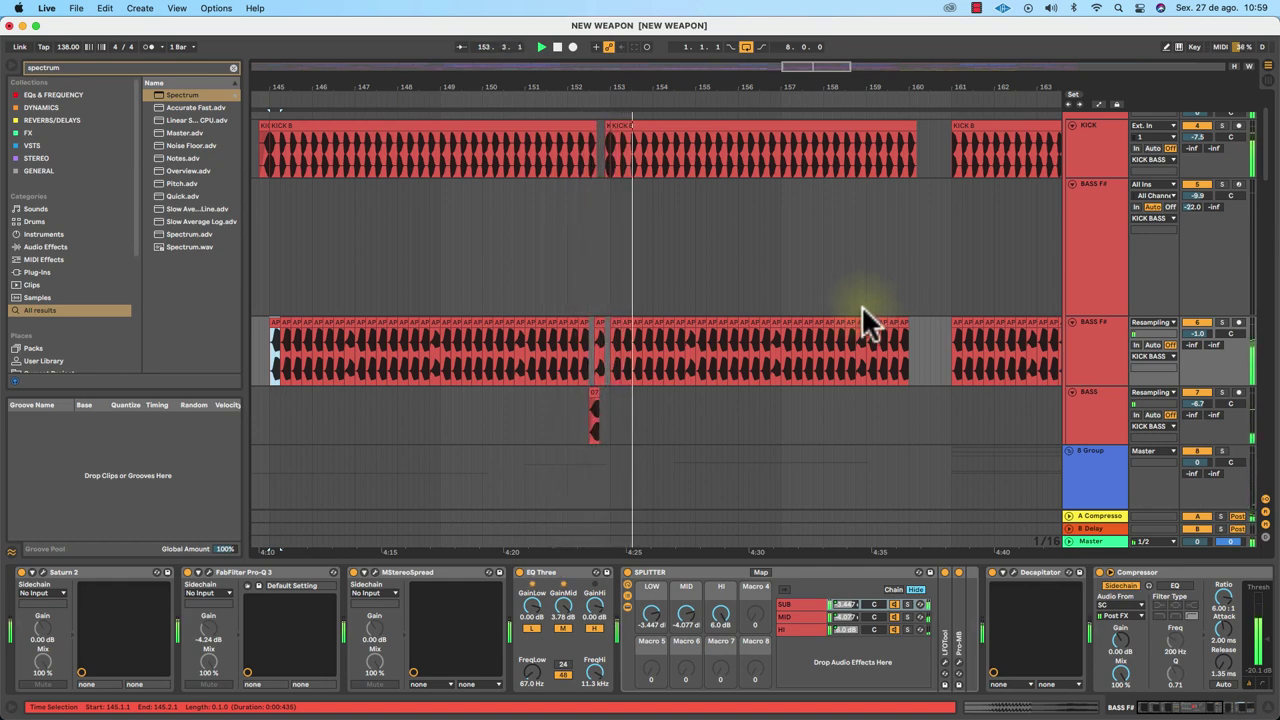
Select the single pitch sample on the BASS track at bar 152, stop playback, and select that track.
{"action": "left_click", "coordinate": [594, 400]}
{"action": "key", "text": "space"}
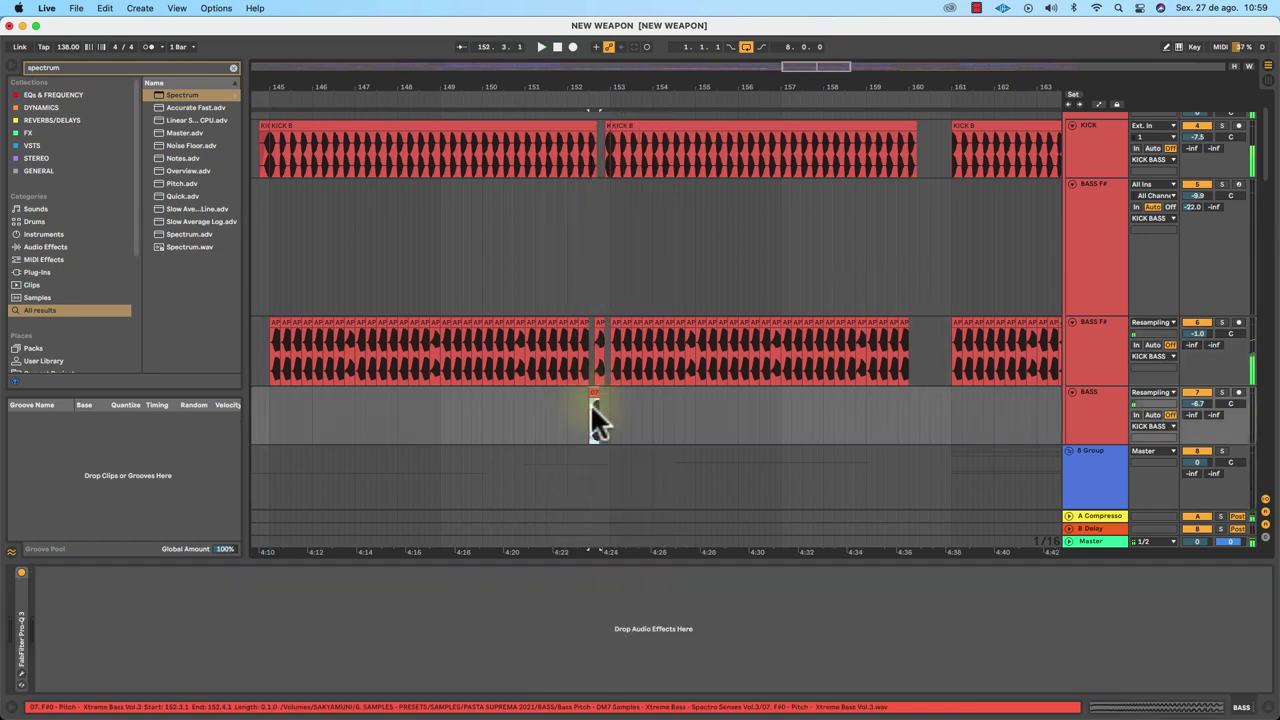
{"action": "left_click", "coordinate": [1117, 422]}
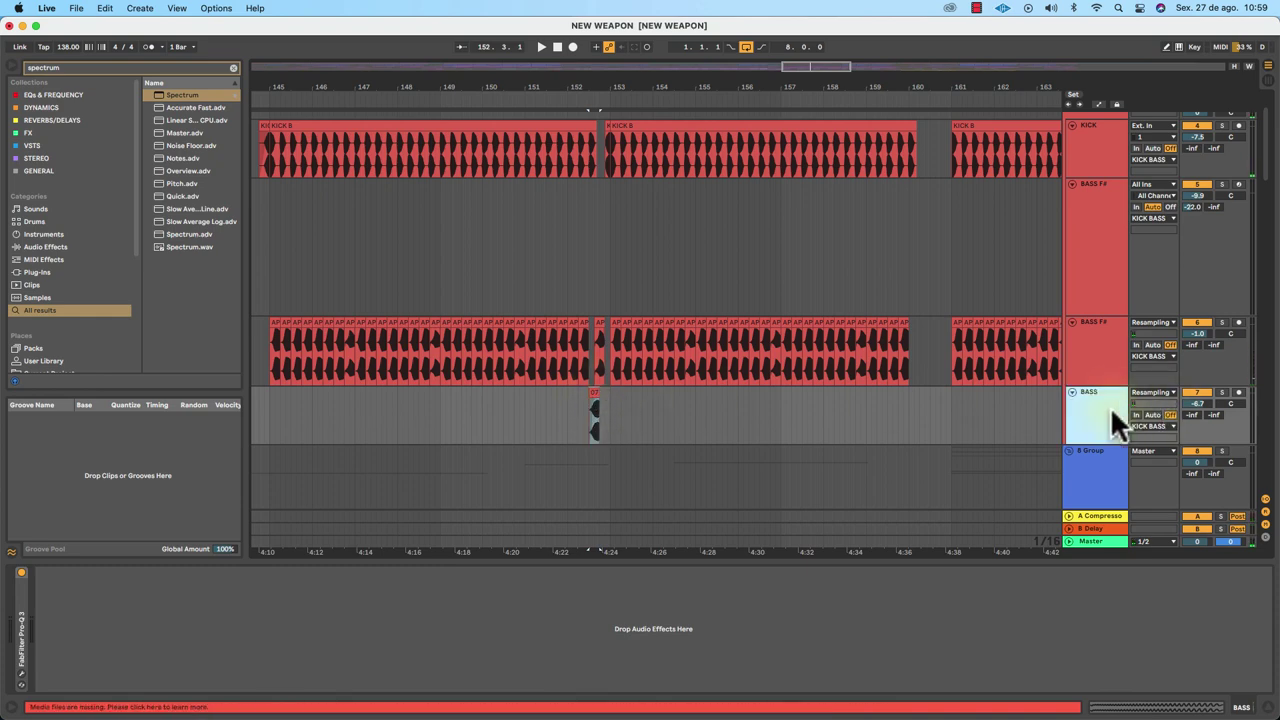
Play the mix from the sampled BASS F# clip at bar 161.
{"action": "scroll", "coordinate": [686, 388], "scroll_direction": "right", "scroll_amount": 10}
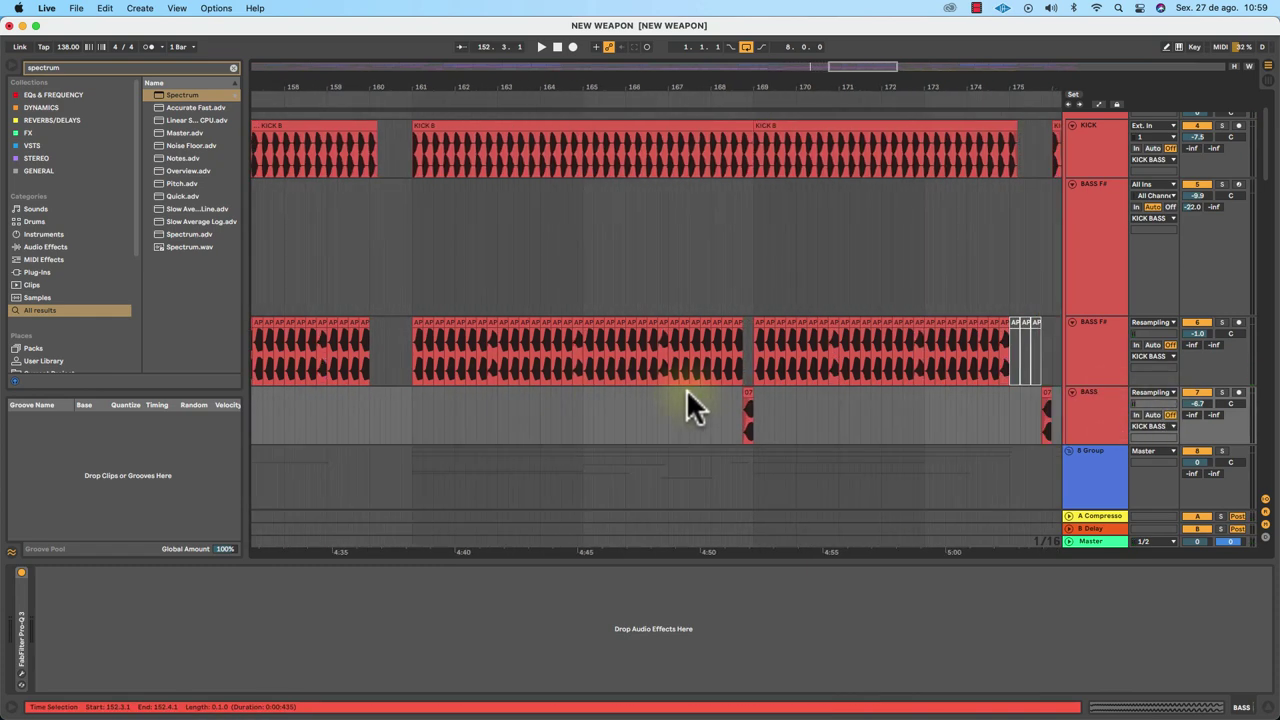
{"action": "left_click", "coordinate": [438, 322]}
{"action": "key", "text": "space"}
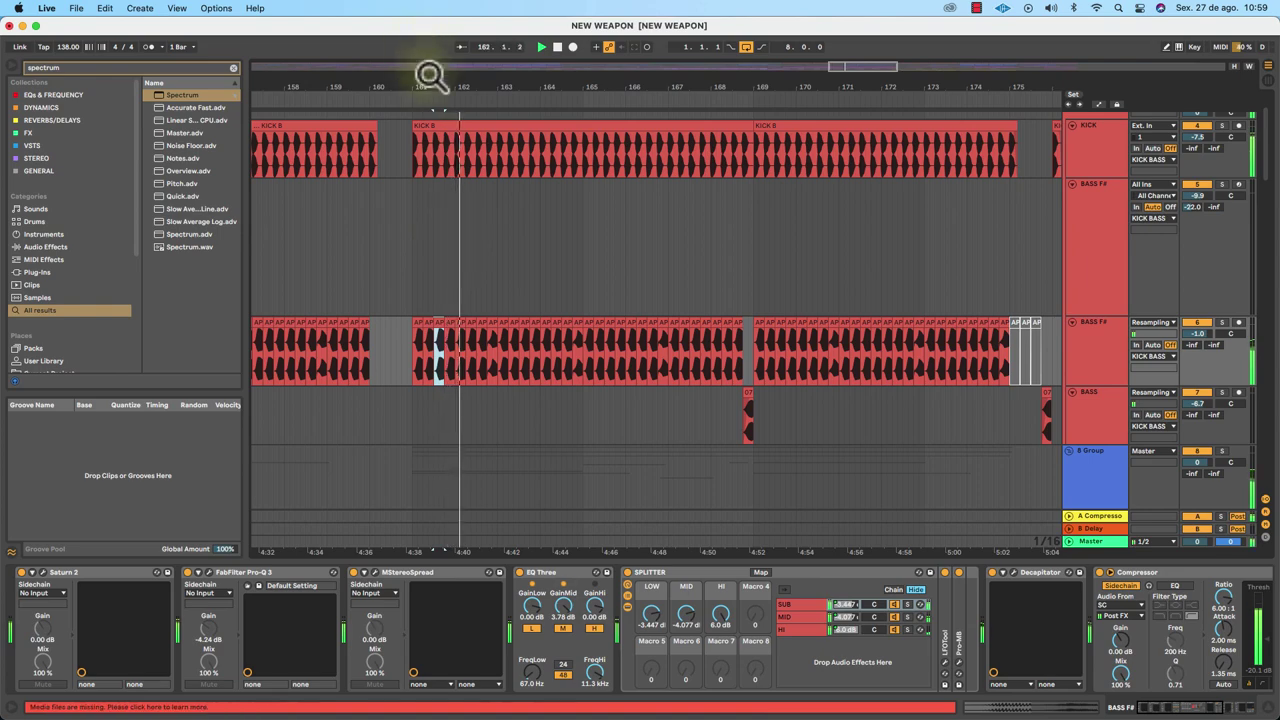
Show the alternating Serum and sampled bass clips from bar 177 and restart playback from around bar 174.
{"action": "scroll", "coordinate": [755, 421], "scroll_direction": "right", "scroll_amount": 8}
{"action": "scroll", "coordinate": [755, 421], "scroll_direction": "left", "scroll_amount": 8}
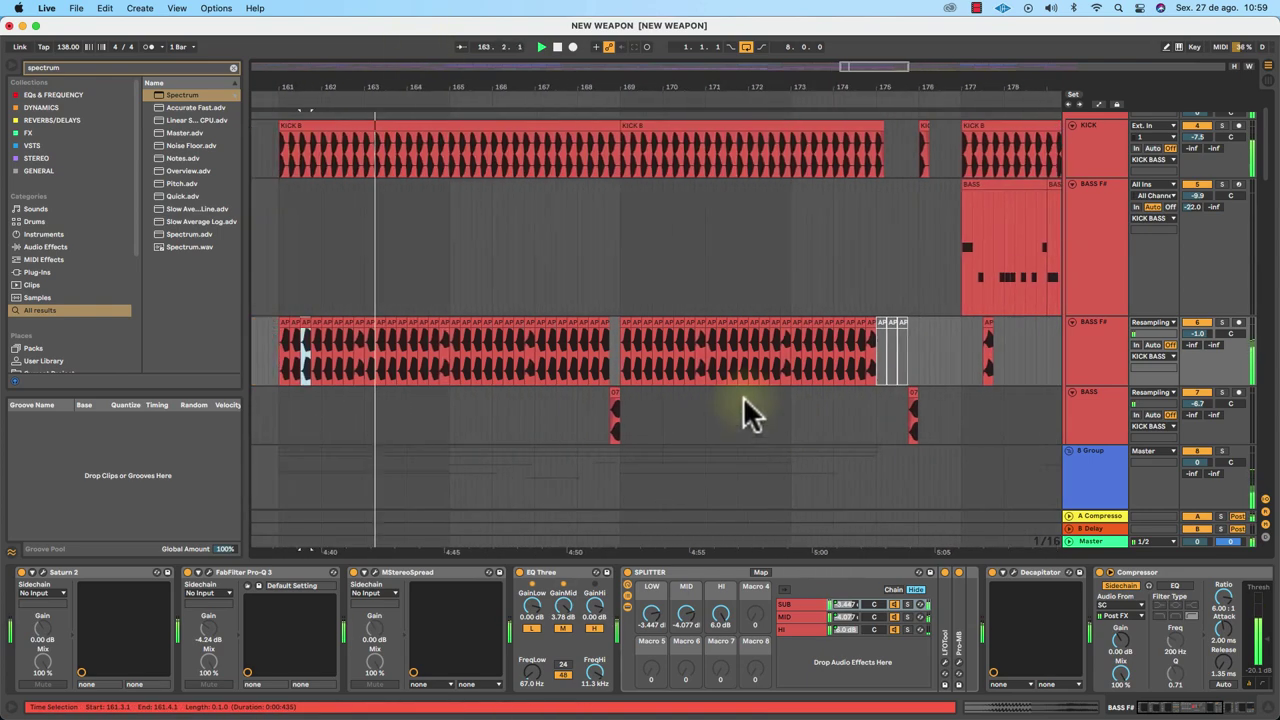
{"action": "mouse_move", "coordinate": [680, 87]}
{"action": "left_mouse_down"}
{"action": "mouse_move", "coordinate": [678, 48]}
{"action": "mouse_move", "coordinate": [678, 62]}
{"action": "left_mouse_up"}
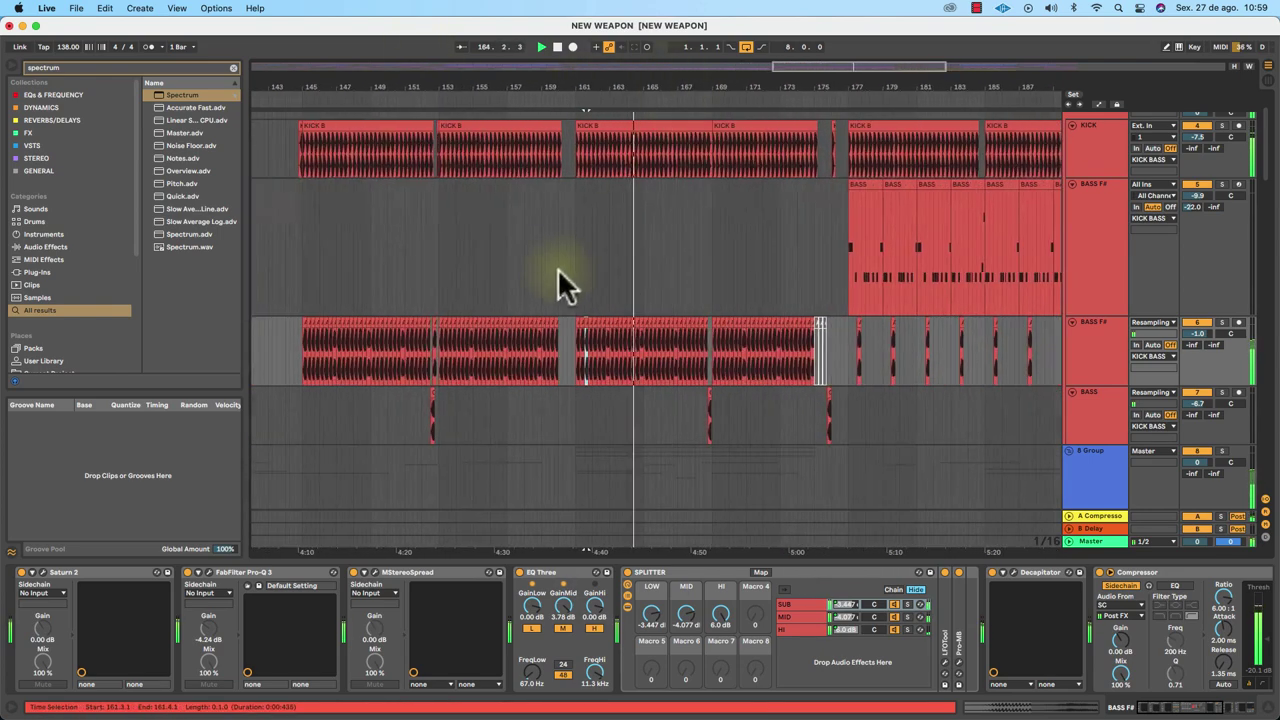
{"action": "scroll", "coordinate": [792, 359], "scroll_direction": "right", "scroll_amount": 5}
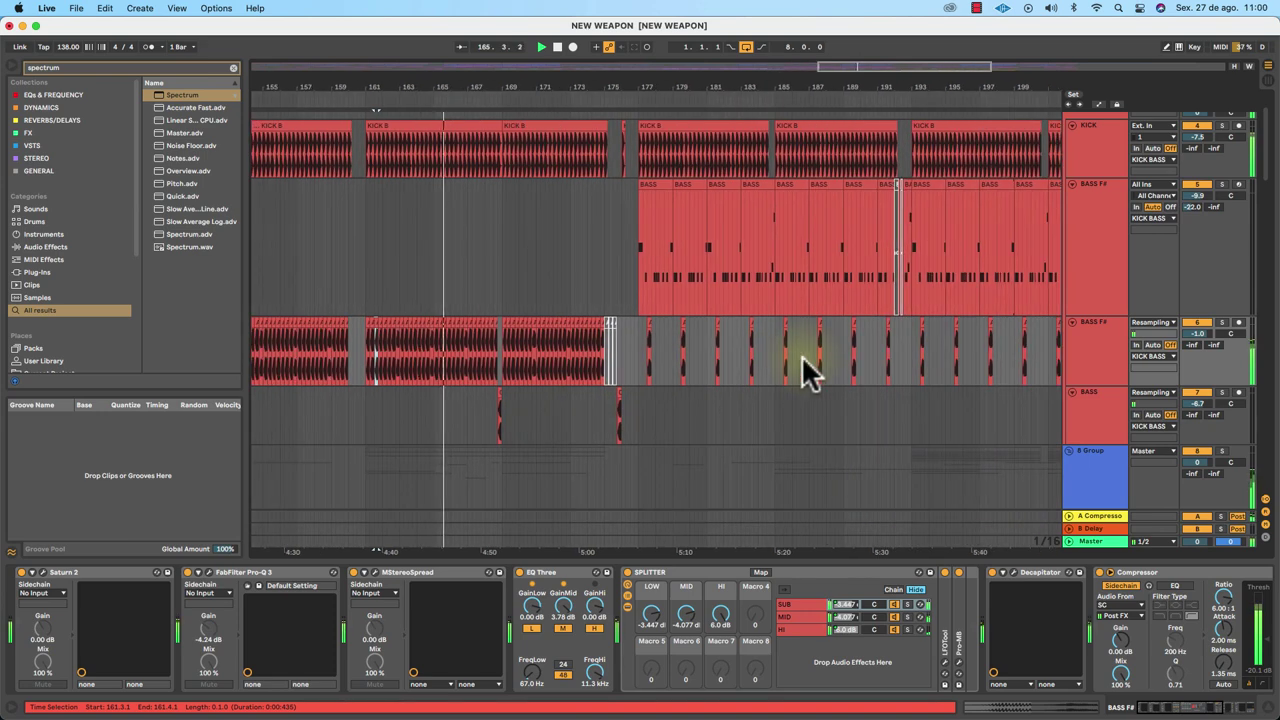
{"action": "key", "text": "space"}
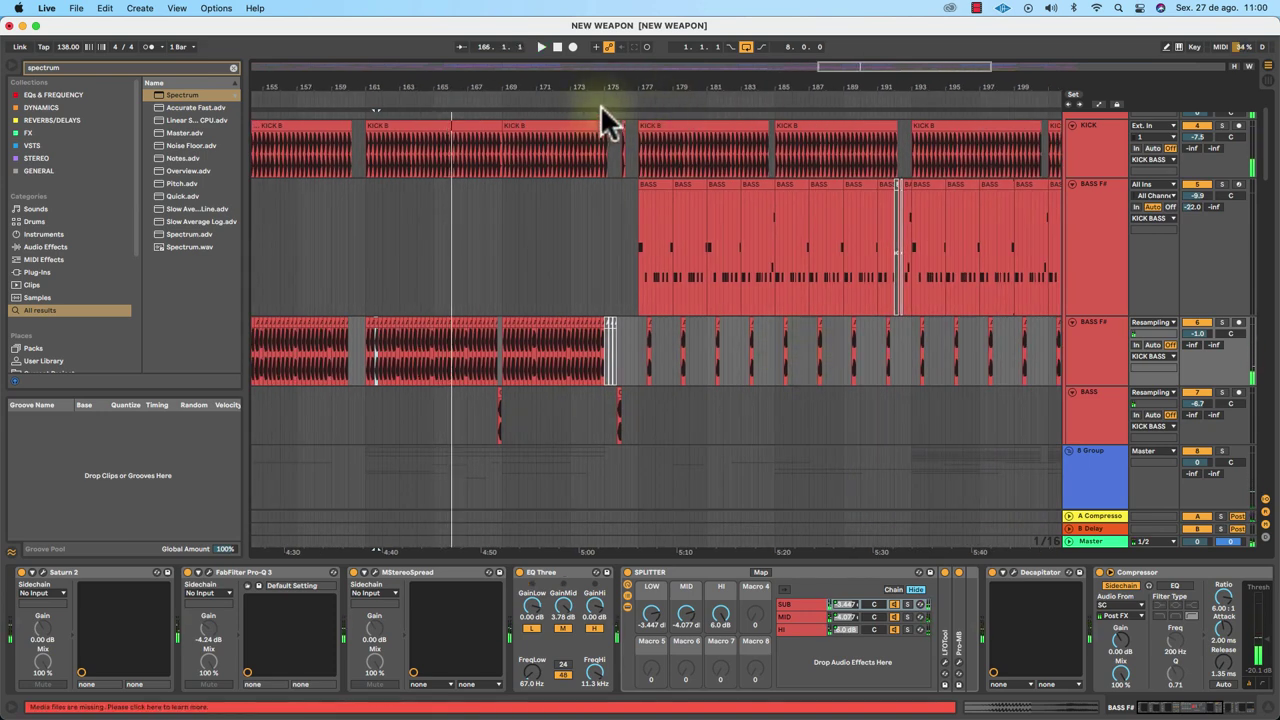
{"action": "left_click", "coordinate": [585, 103]}
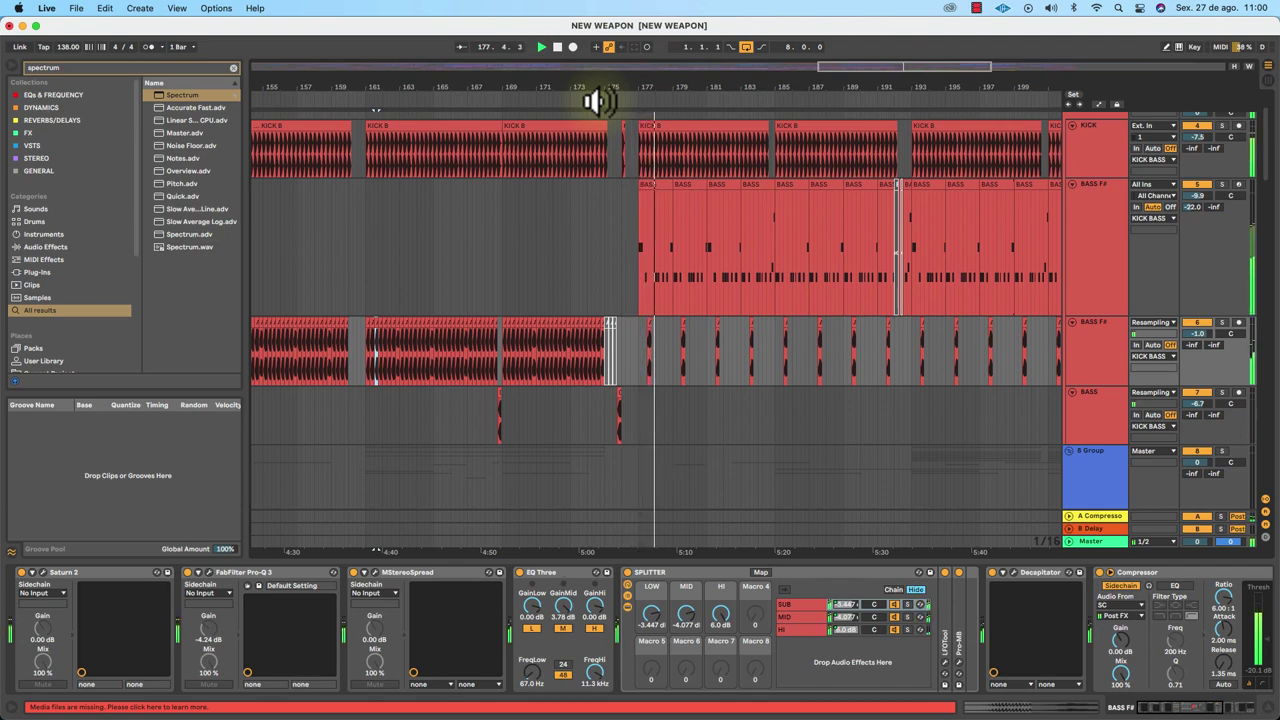
Stop playback and deactivate the 59 Serum track at the end of the track list.
{"action": "scroll", "coordinate": [797, 454], "scroll_direction": "down", "scroll_amount": 15}
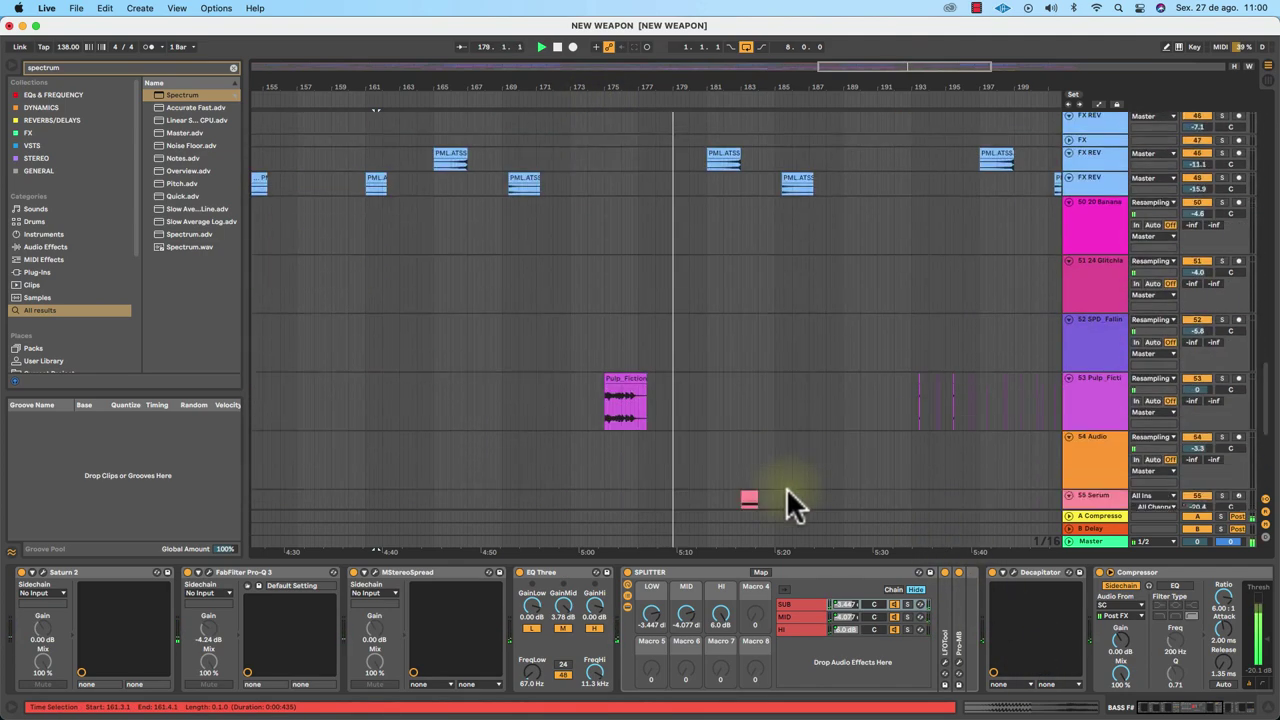
{"action": "scroll", "coordinate": [790, 480], "scroll_direction": "down", "scroll_amount": 10}
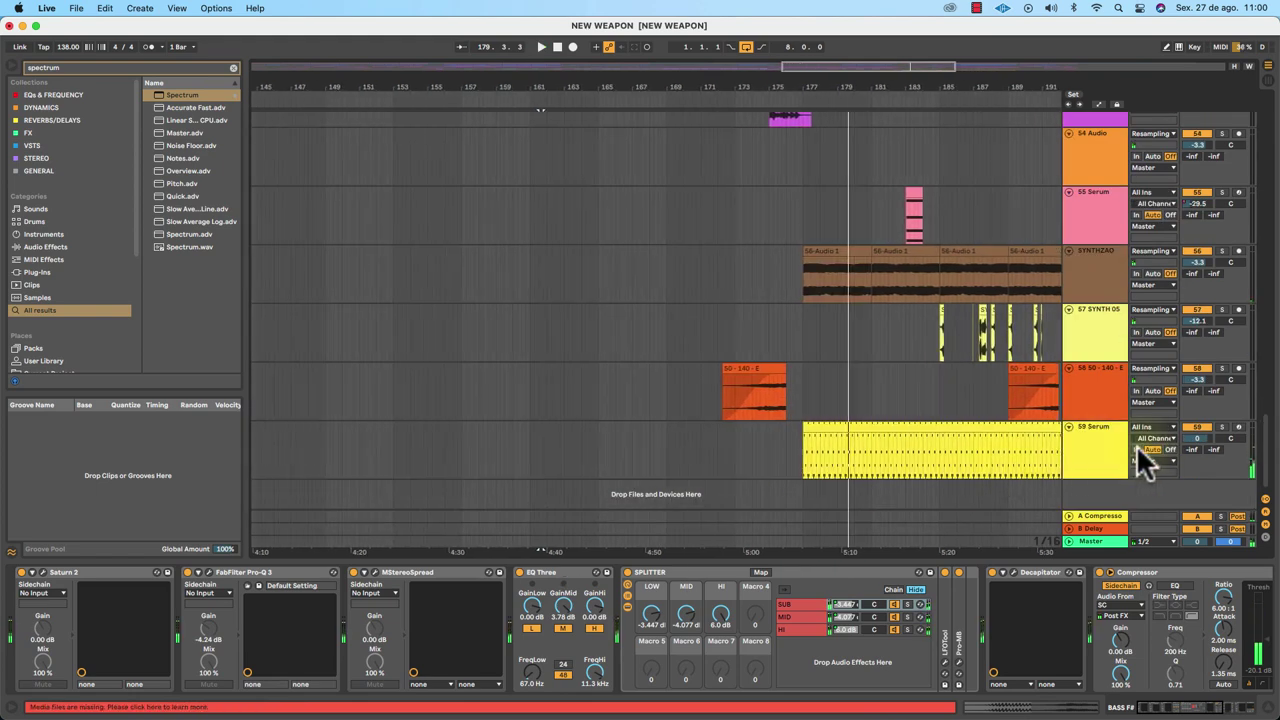
{"action": "left_click", "coordinate": [1187, 425]}
{"action": "scroll", "coordinate": [907, 433], "scroll_direction": "right", "scroll_amount": 5}
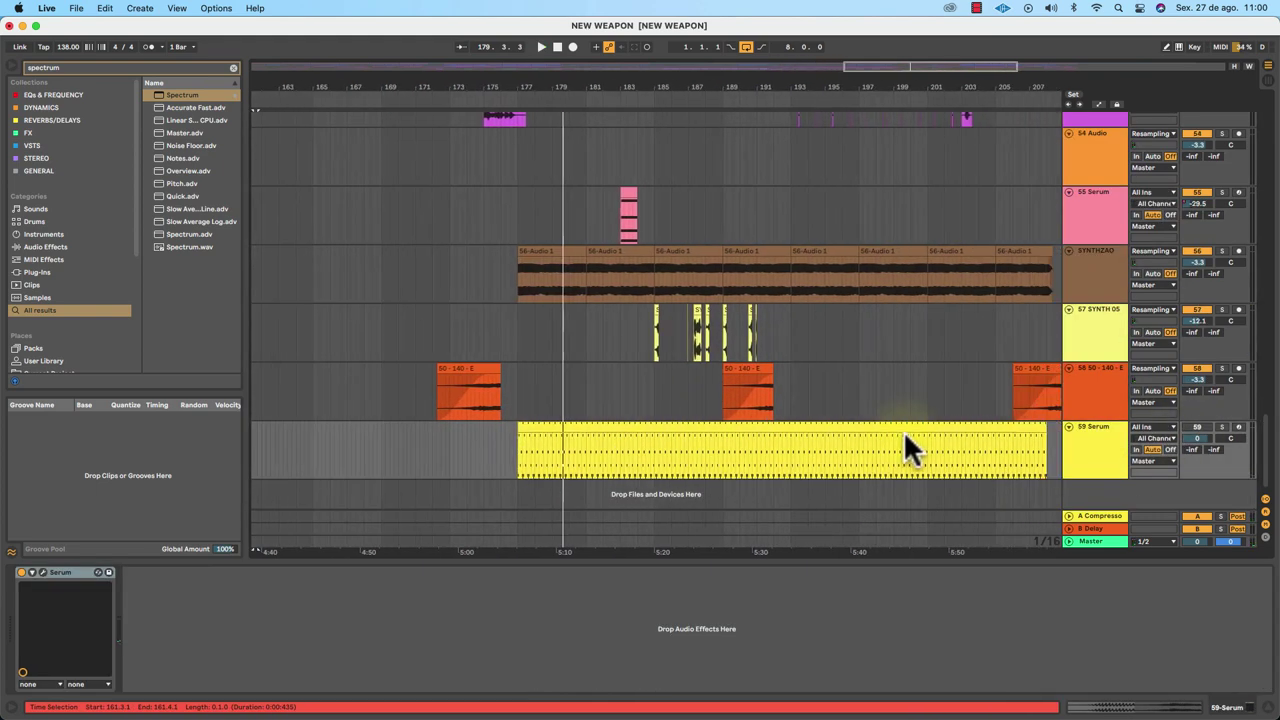
Return to the kick and bass tracks and play them from around bar 175, just before the Serum BASS clips.
{"action": "scroll", "coordinate": [903, 430], "scroll_direction": "up", "scroll_amount": 20}
{"action": "left_click", "coordinate": [429, 97]}
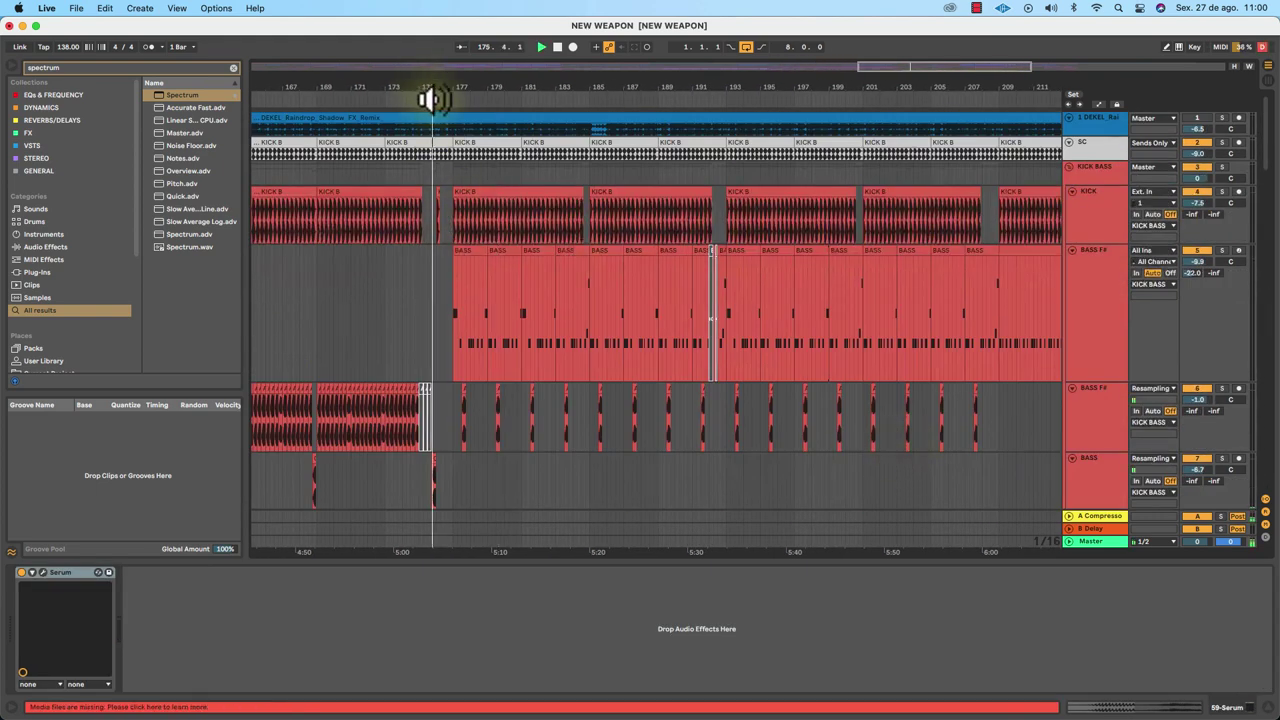
{"action": "left_click", "coordinate": [430, 97]}
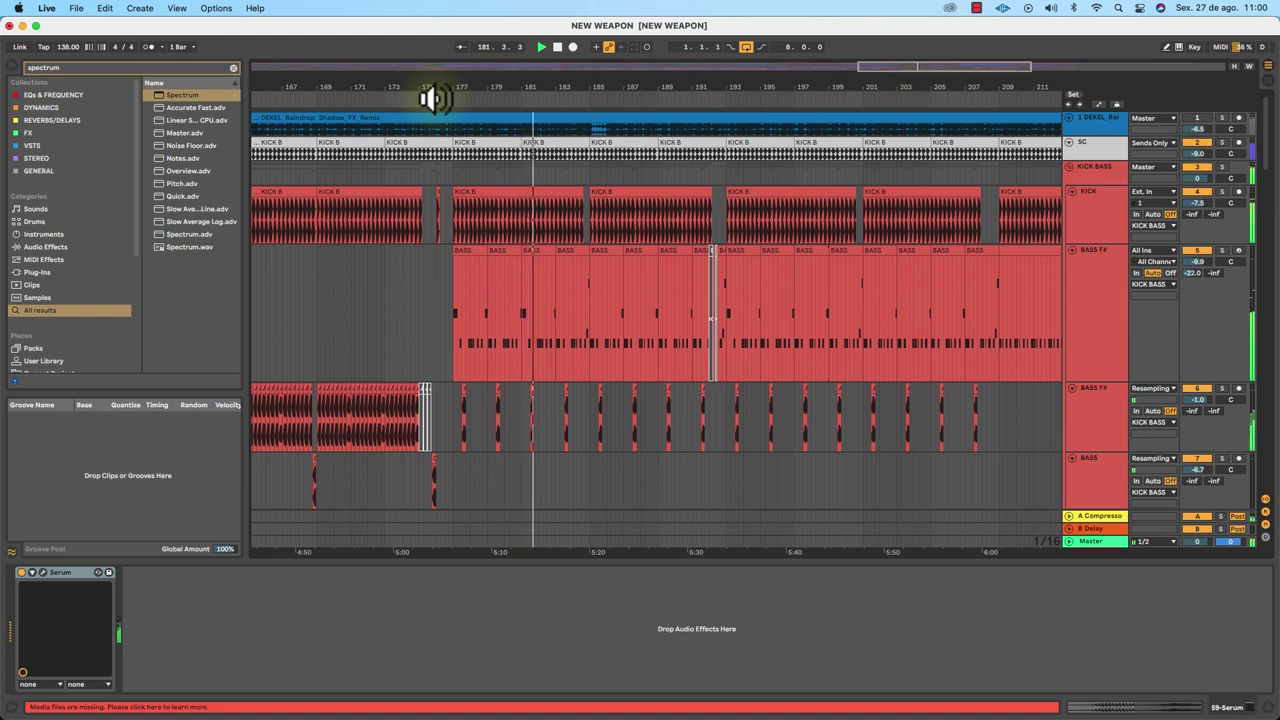
Stop playback, show the automation lanes, and review the Serum Macro 1 automation from the arrangement's start to the bar 177 section.
{"action": "key", "text": "a"}
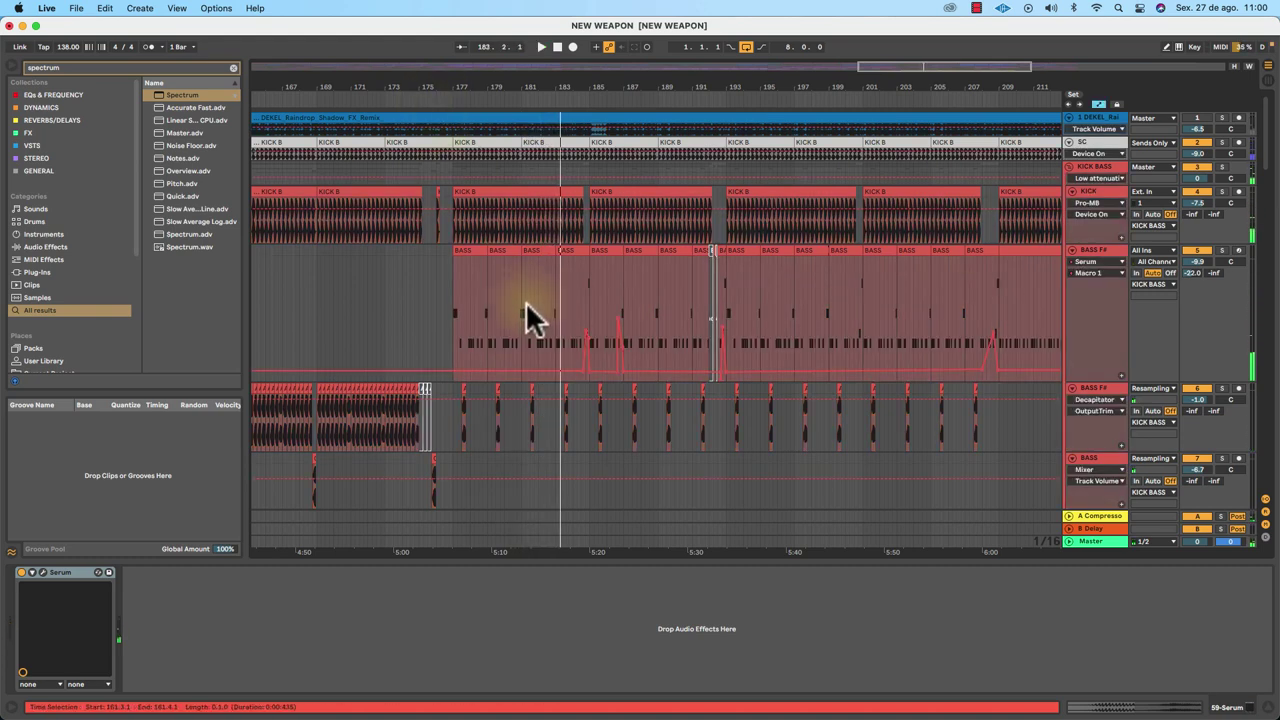
{"action": "scroll", "coordinate": [528, 301], "scroll_direction": "left", "scroll_amount": 20}
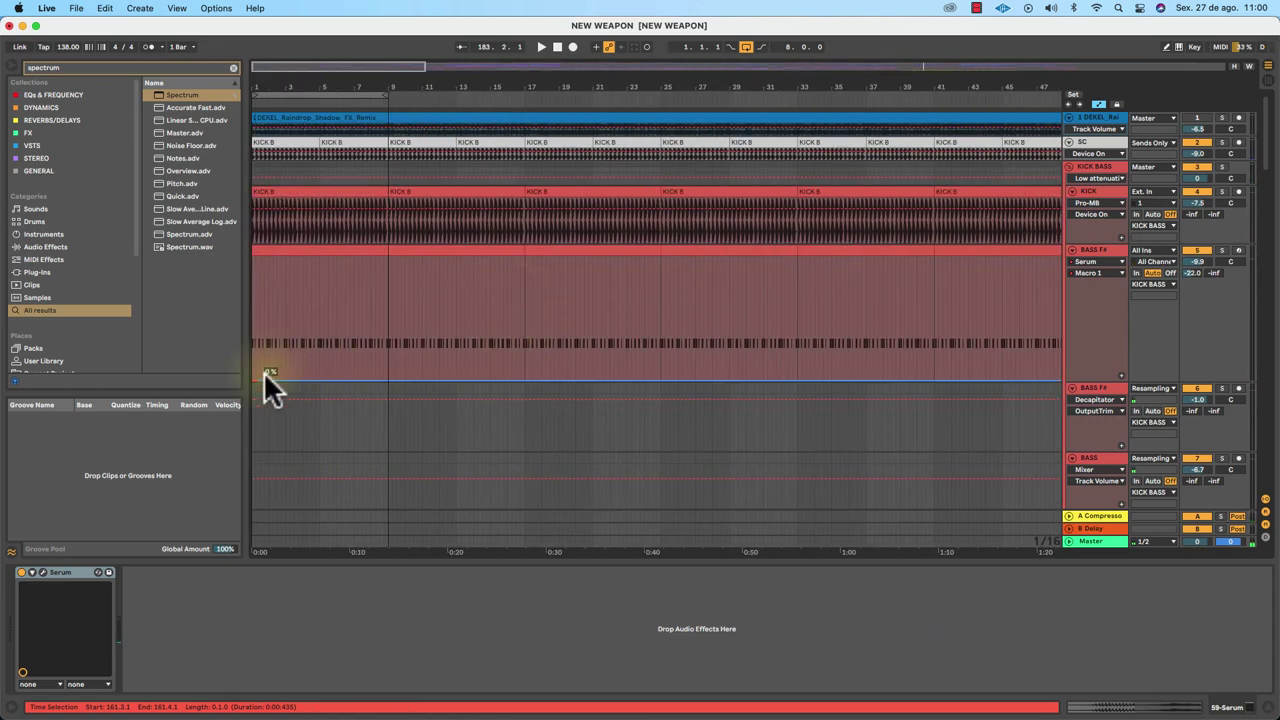
{"action": "scroll", "coordinate": [812, 360], "scroll_direction": "right", "scroll_amount": 20}
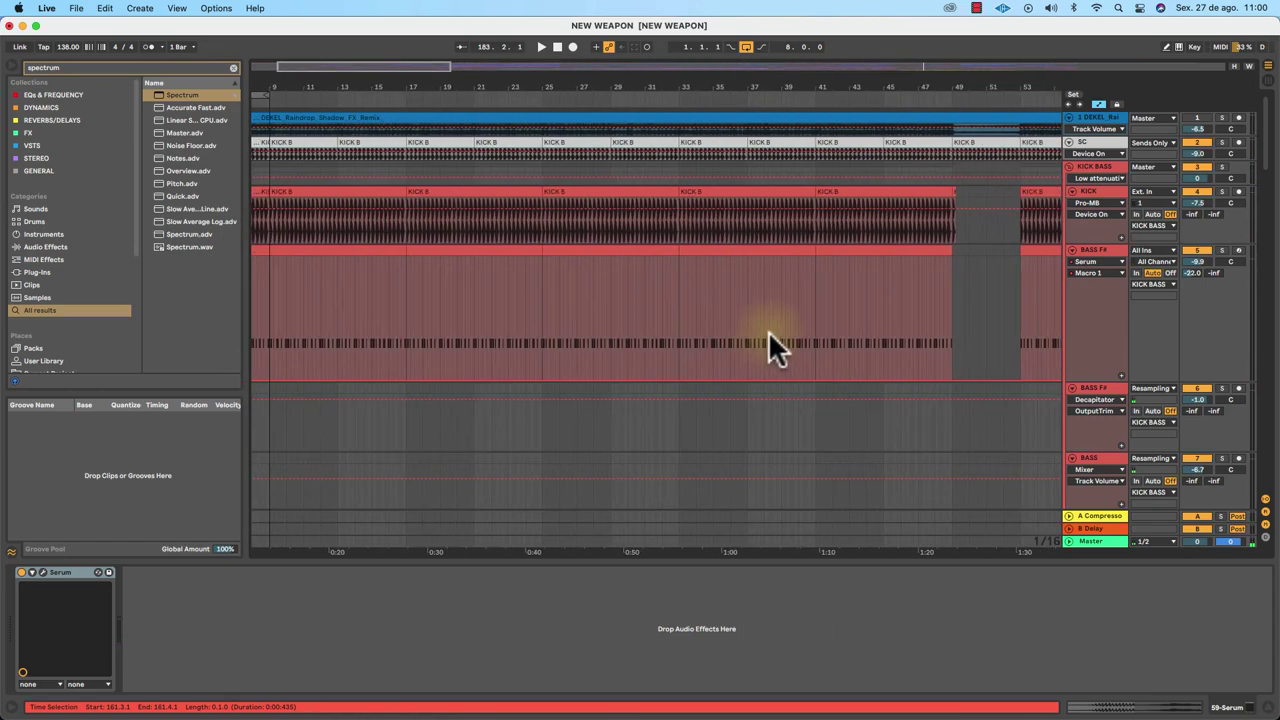
{"action": "scroll", "coordinate": [263, 347], "scroll_direction": "right", "scroll_amount": 8}
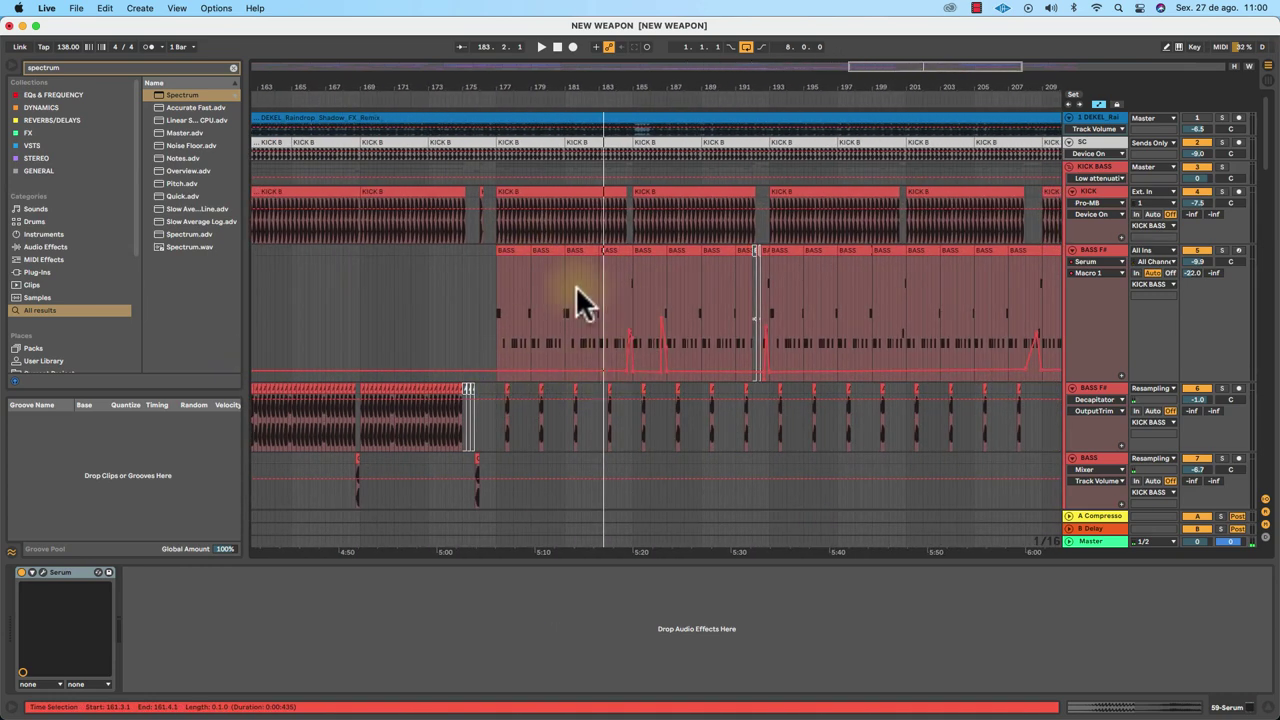
Open the notes of the Serum BASS clip at bar 177 and play the section from around bar 174.
{"action": "left_click", "coordinate": [510, 253]}
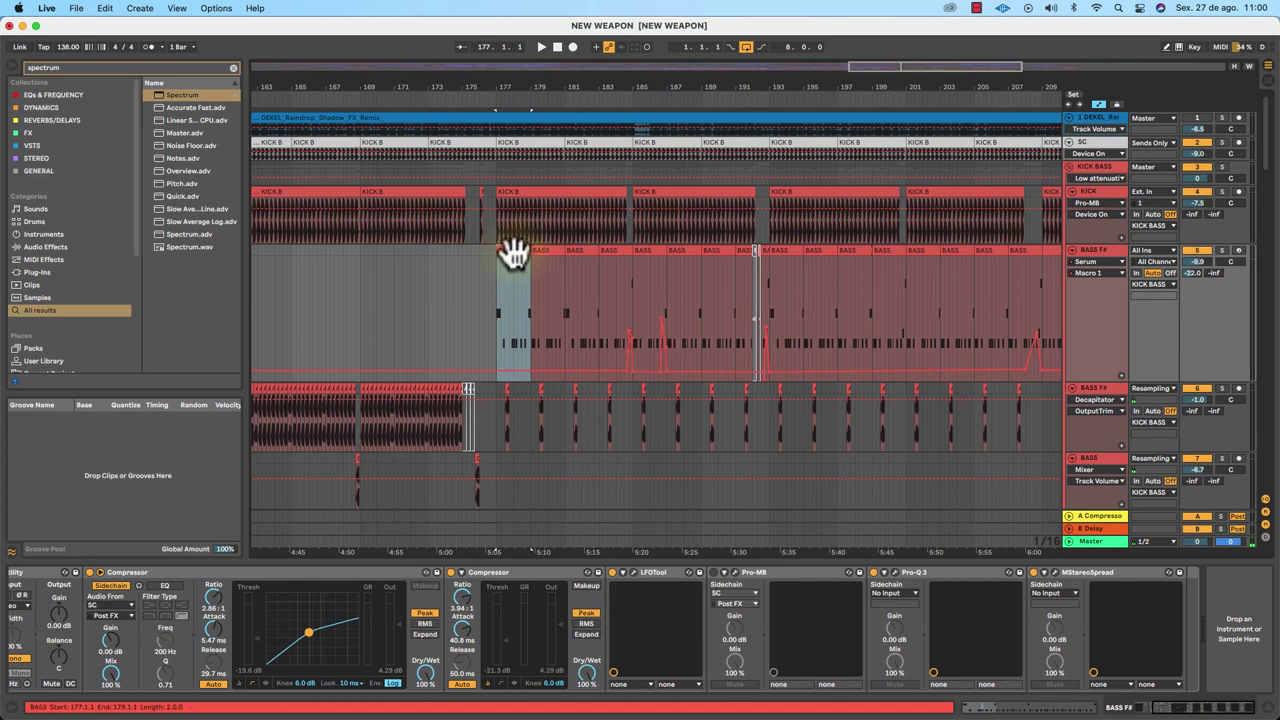
{"action": "double_click", "coordinate": [511, 254]}
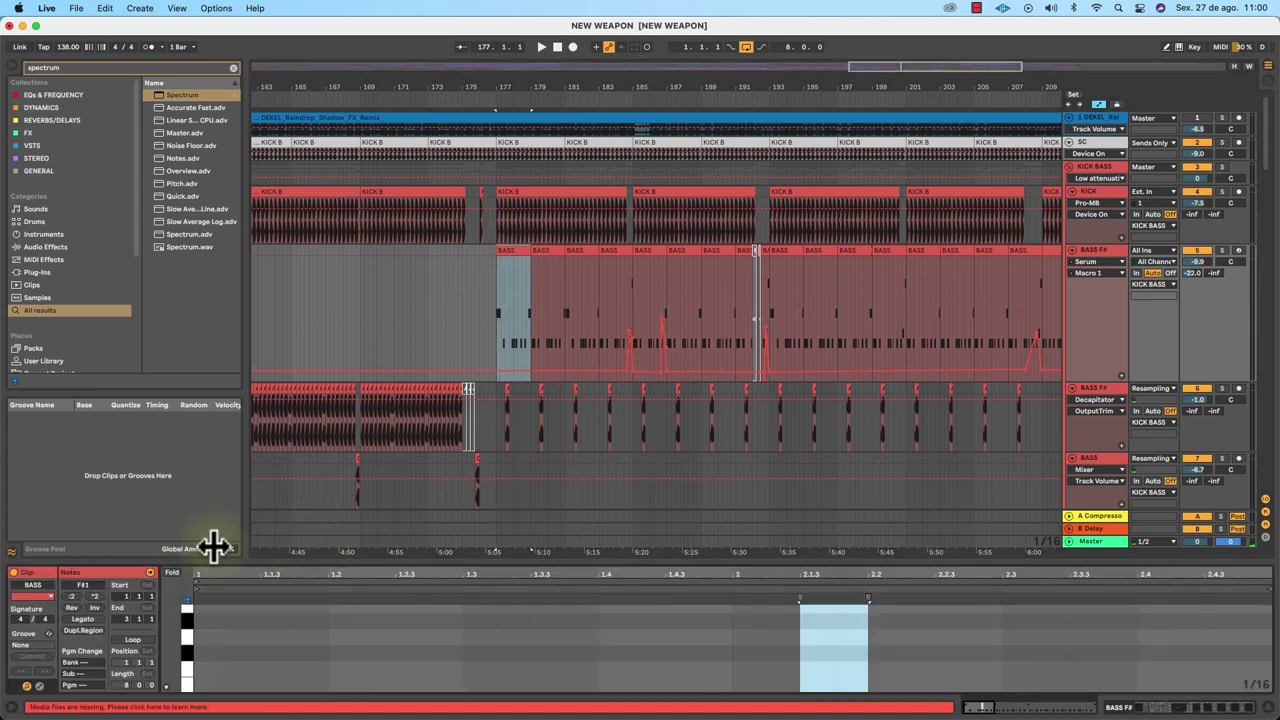
{"action": "left_click_drag", "start_coordinate": [433, 110], "coordinate": [437, 109]}
{"action": "left_click", "coordinate": [448, 100]}
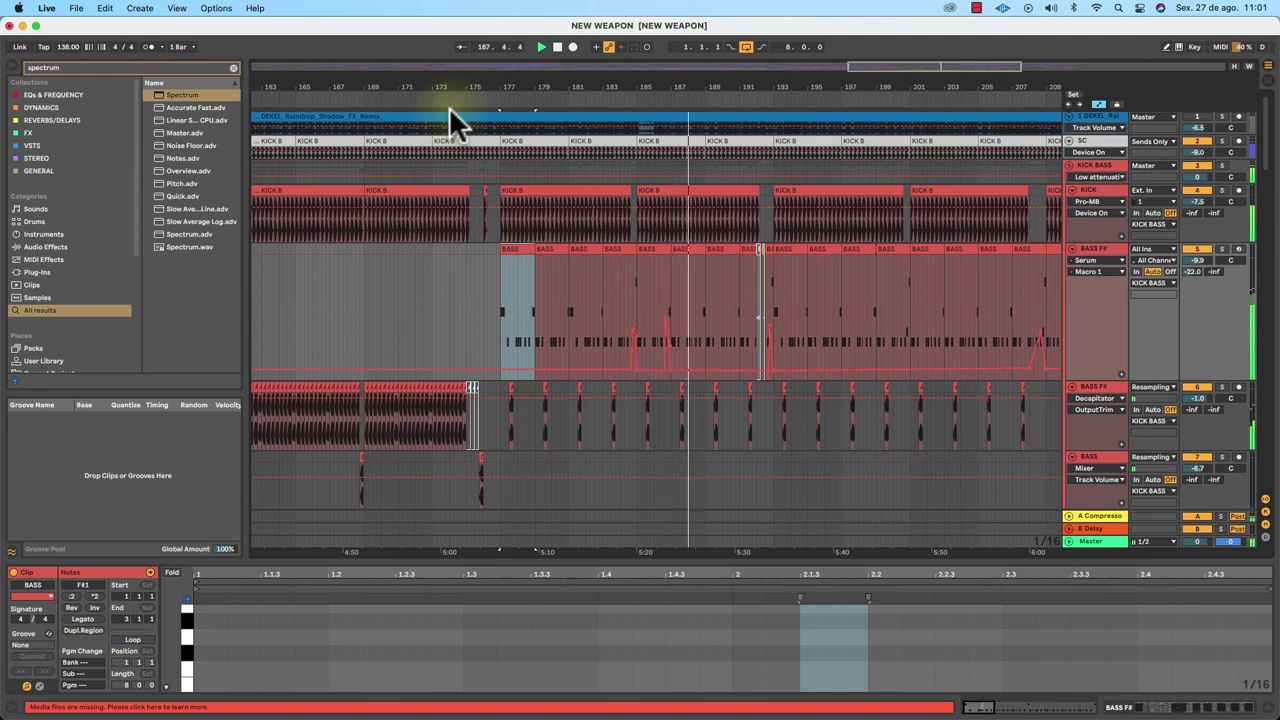
{"action": "scroll", "coordinate": [463, 268], "scroll_direction": "right", "scroll_amount": 10}
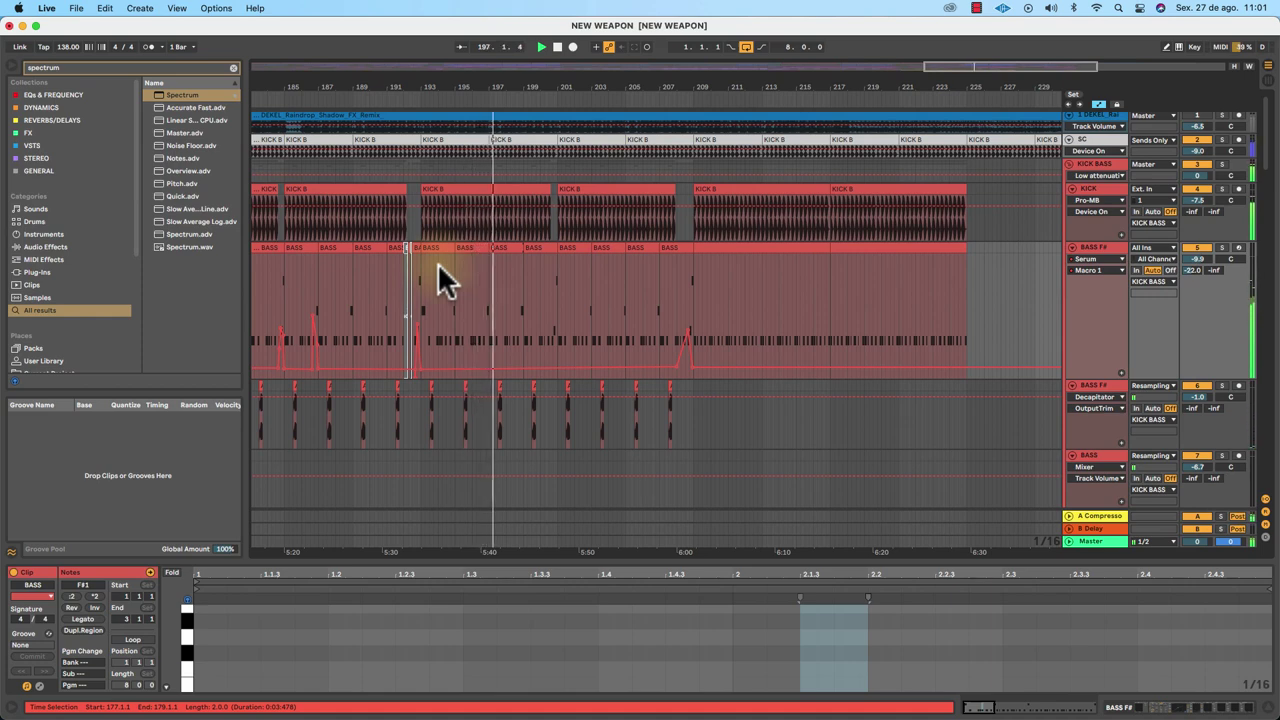
Show the Serum BASS F# track's device chain, solo the track, and play it from bar 177.
{"action": "left_click", "coordinate": [1087, 257]}
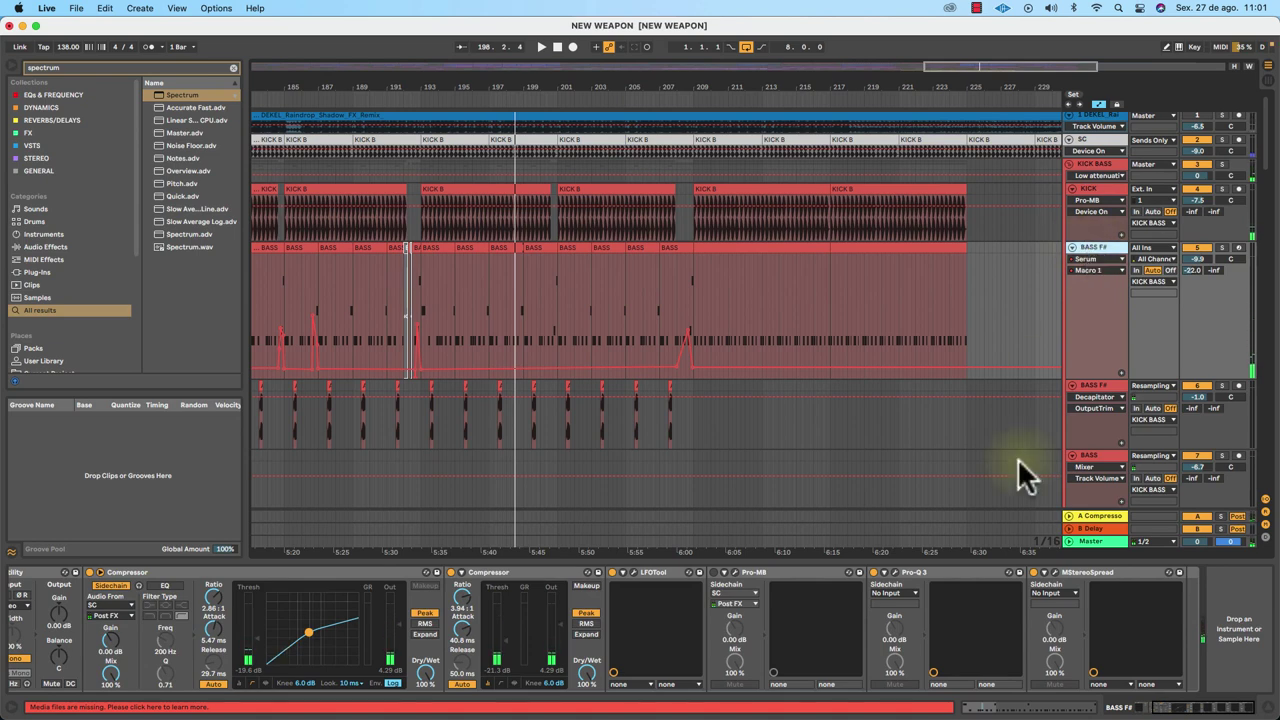
{"action": "scroll", "coordinate": [1105, 628], "scroll_direction": "left", "scroll_amount": 5}
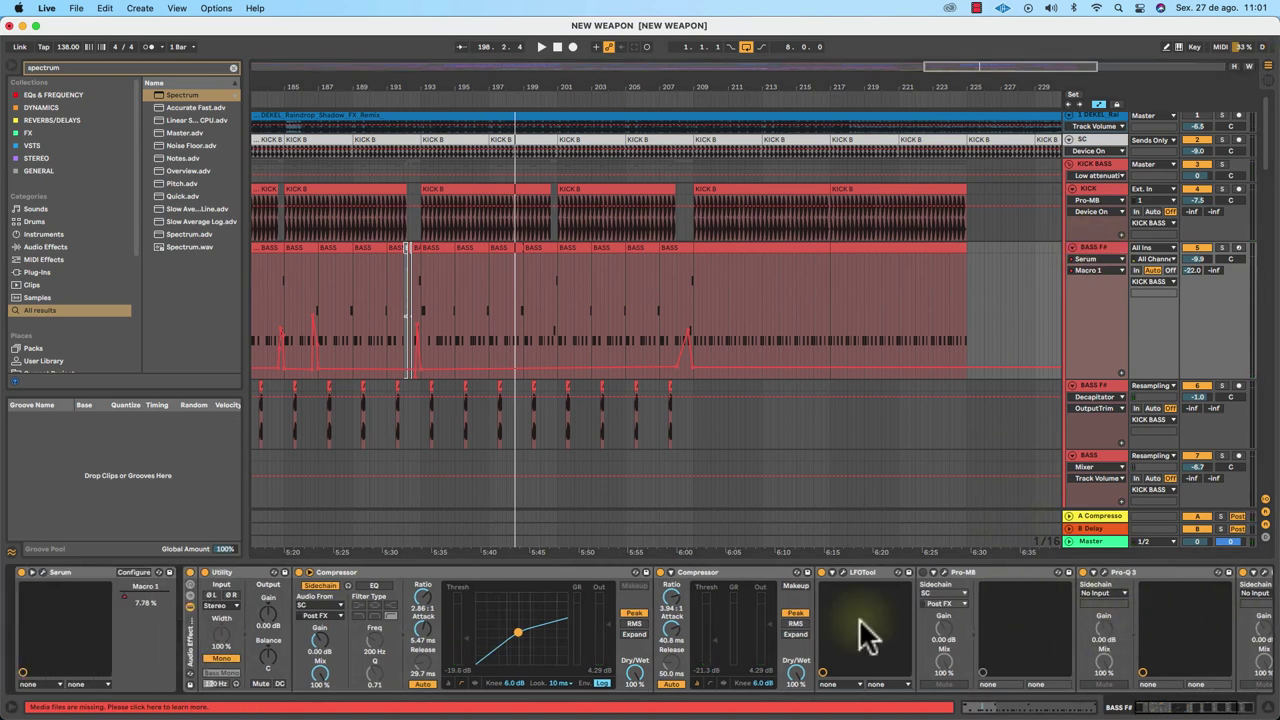
{"action": "left_click", "coordinate": [1221, 247]}
{"action": "key", "text": "space"}
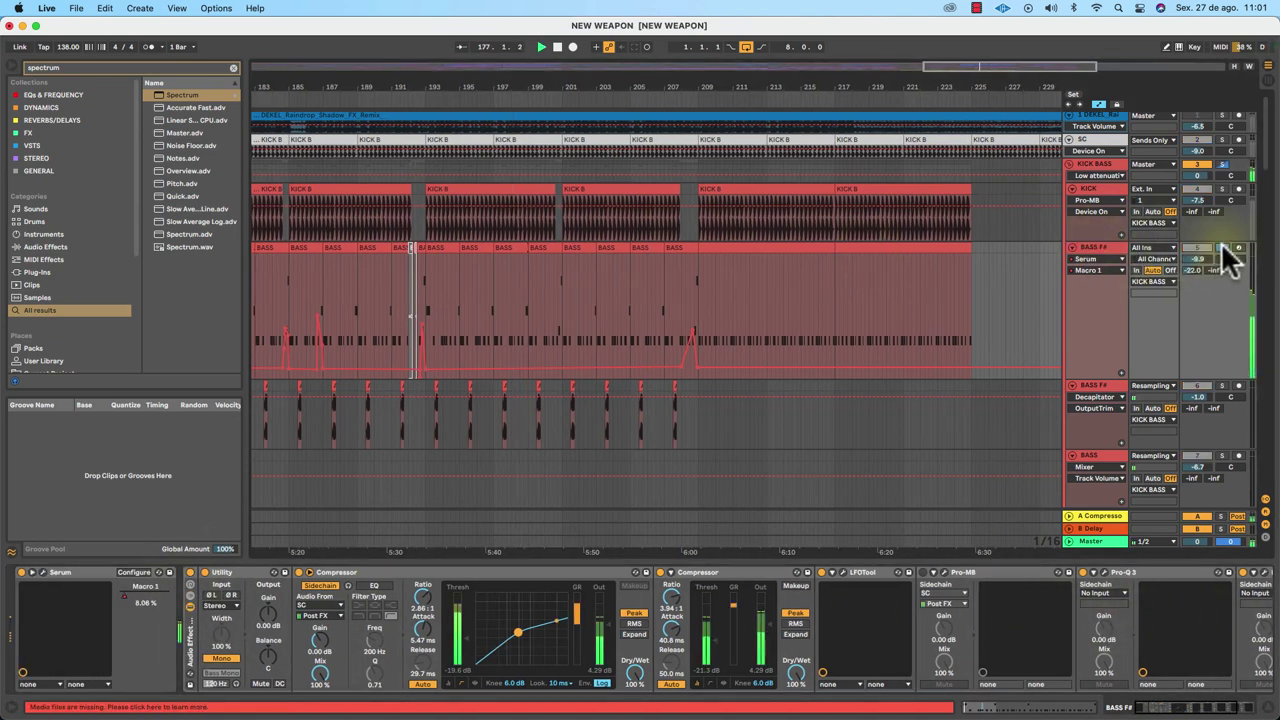
Bypass the Audio Effect Rack after Serum, re-enable it, and bypass it again to compare the processed and dry bass.
{"action": "left_click", "coordinate": [189, 572]}
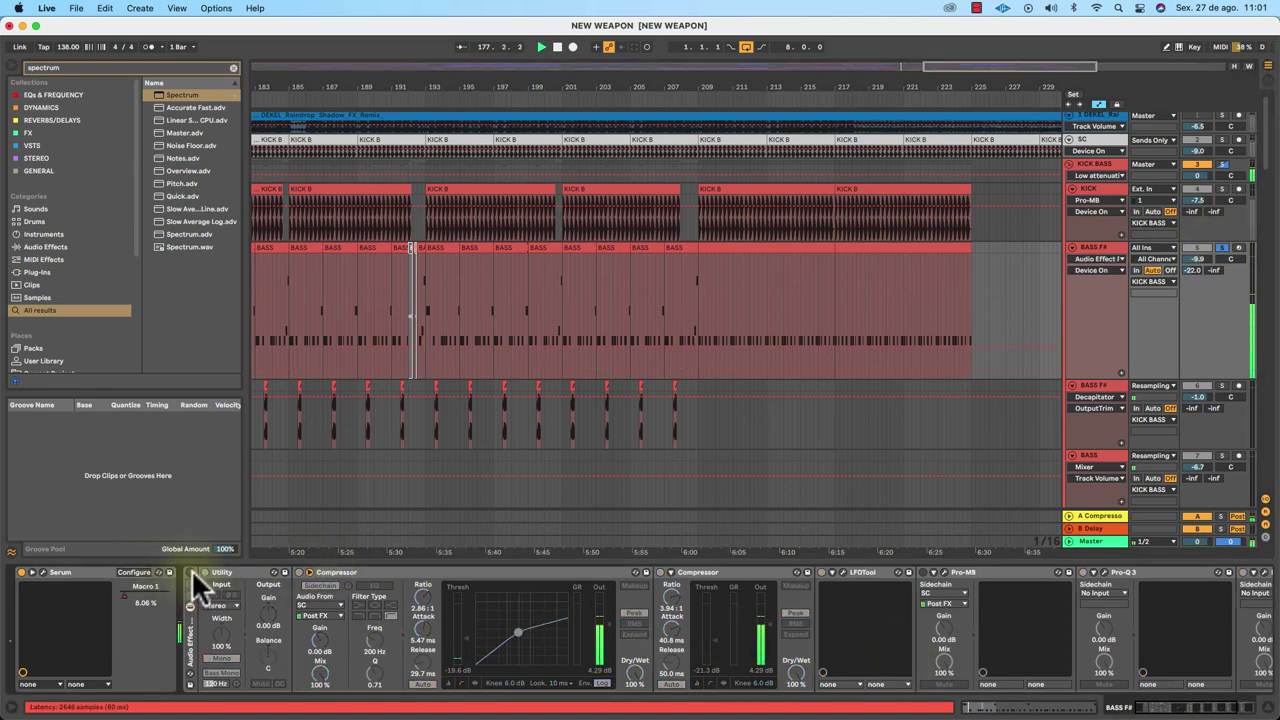
{"action": "scroll", "coordinate": [398, 277], "scroll_direction": "left", "scroll_amount": 10}
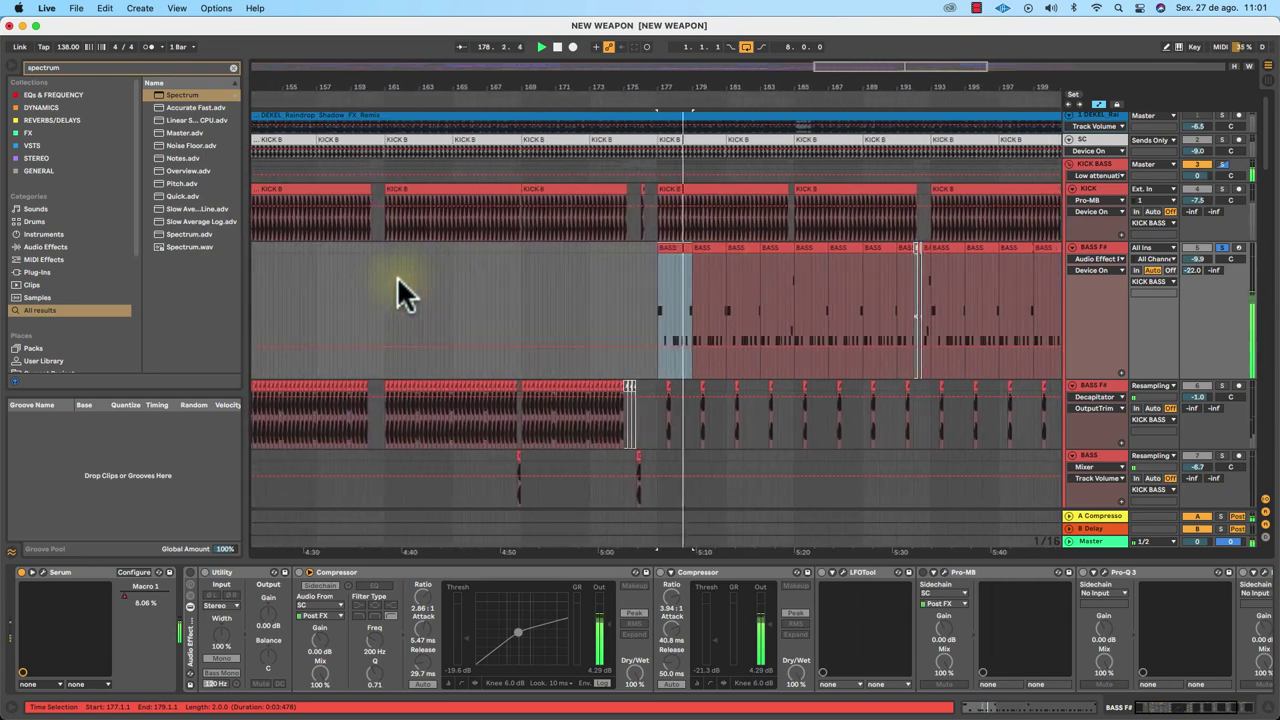
{"action": "left_click", "coordinate": [188, 569]}
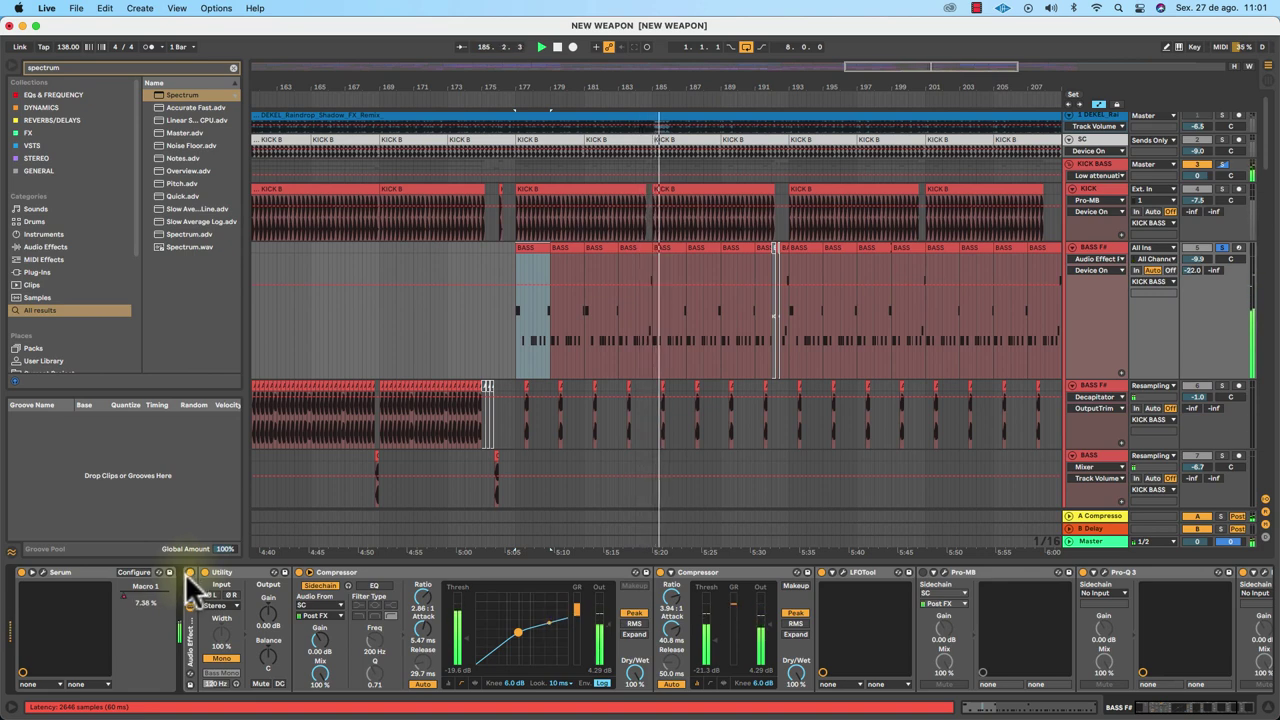
{"action": "left_click", "coordinate": [188, 571]}
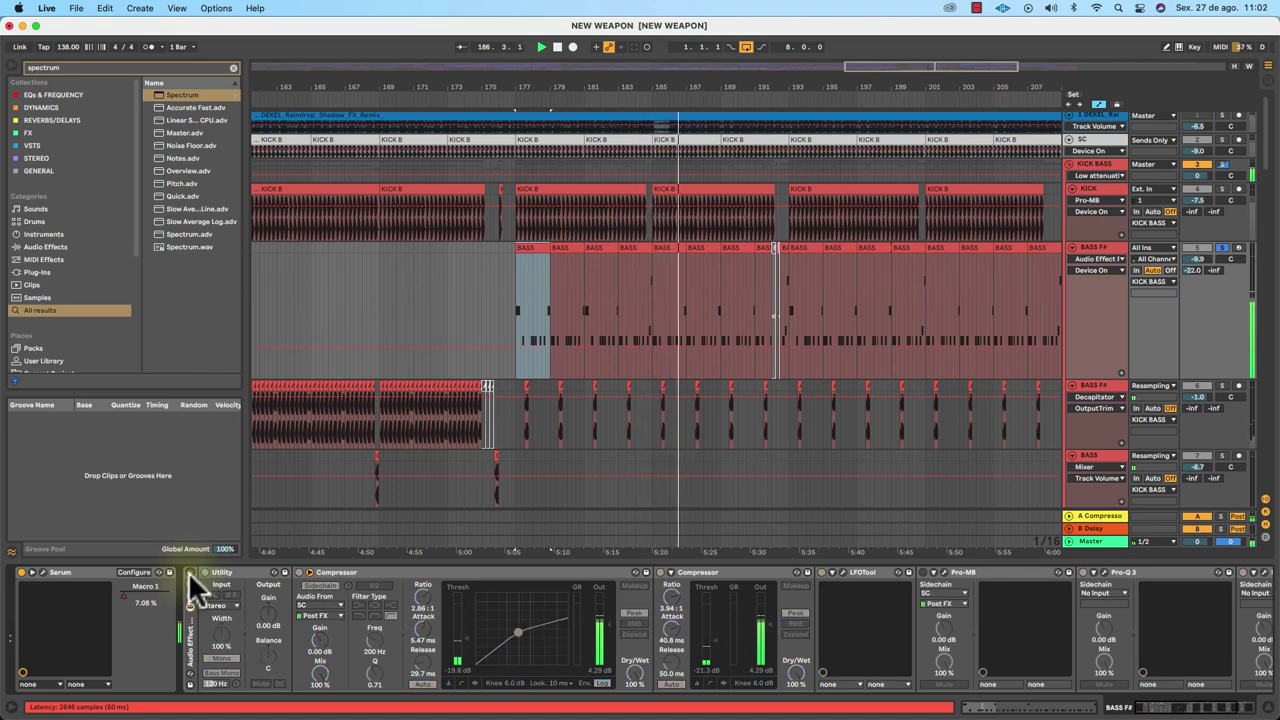
Re-enable the Audio Effect Rack after Serum, select its first Compressor, and unsolo the BASS F# track.
{"action": "left_click", "coordinate": [188, 571]}
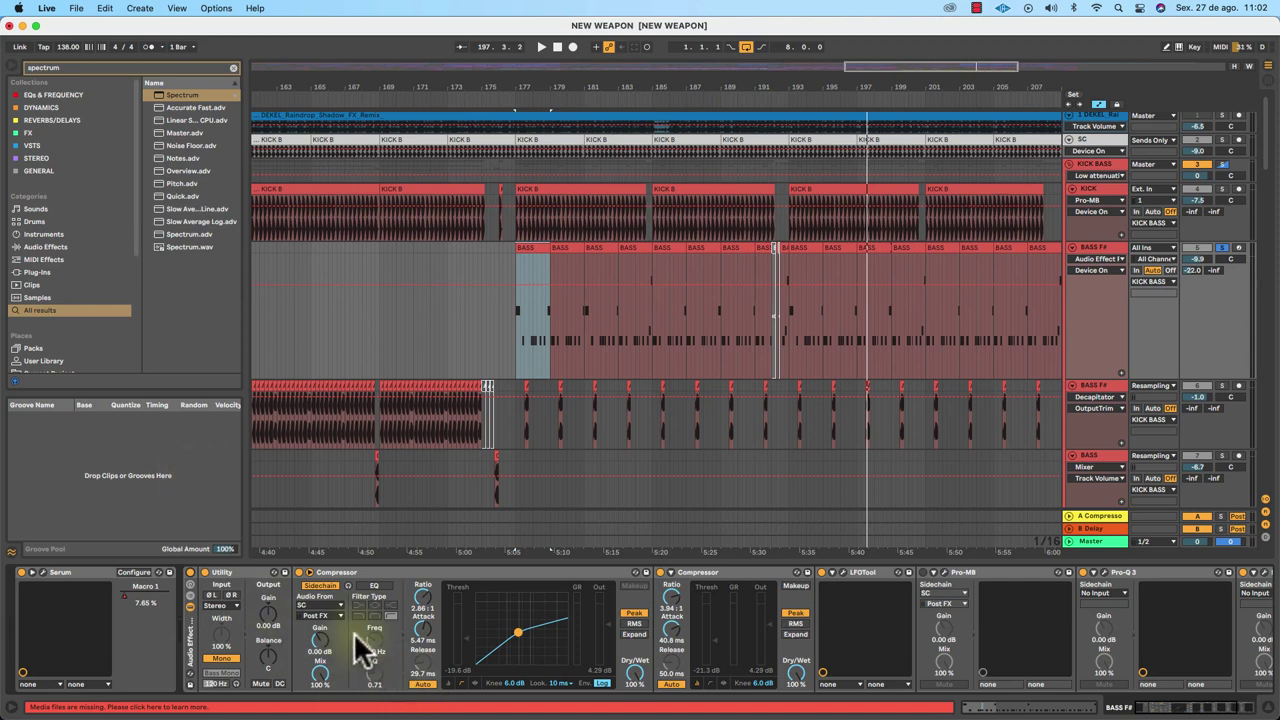
{"action": "left_click", "coordinate": [379, 570]}
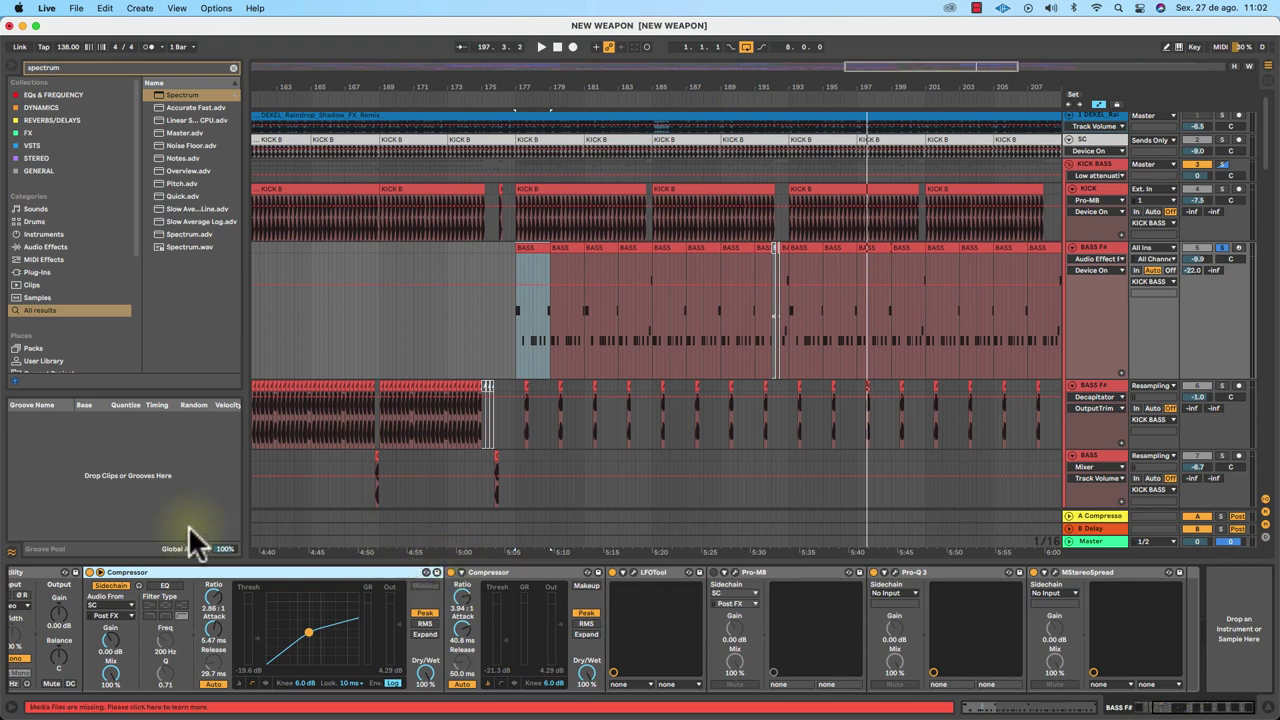
{"action": "left_click", "coordinate": [1222, 247]}
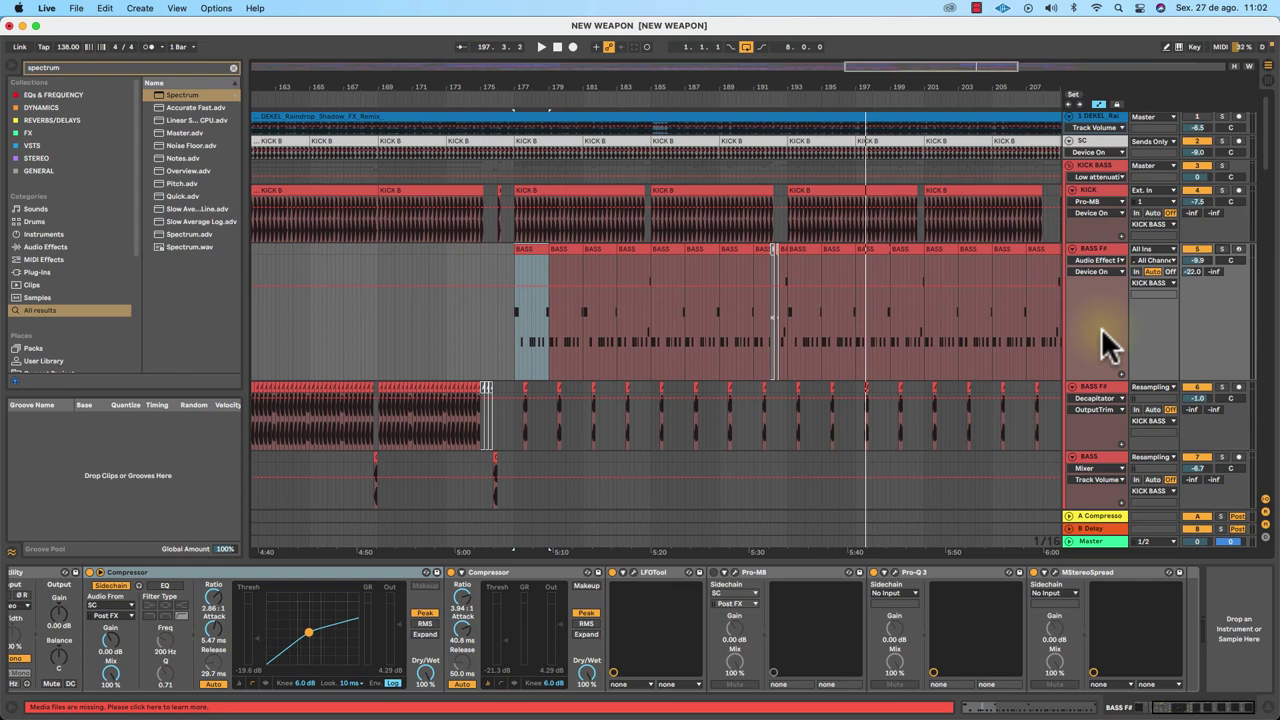
Solo the DEKEL Raindrop reference track and listen to it from bar 177, then from around bar 144.
{"action": "left_click", "coordinate": [1215, 114]}
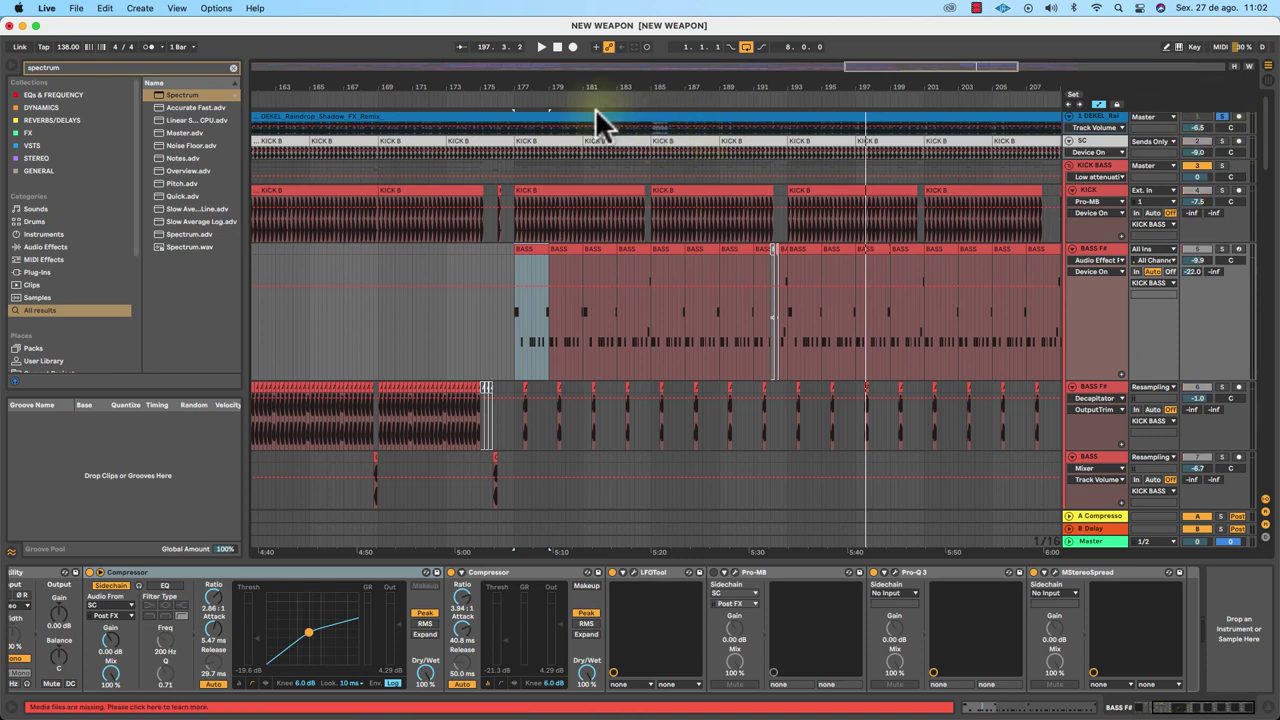
{"action": "left_click", "coordinate": [506, 101]}
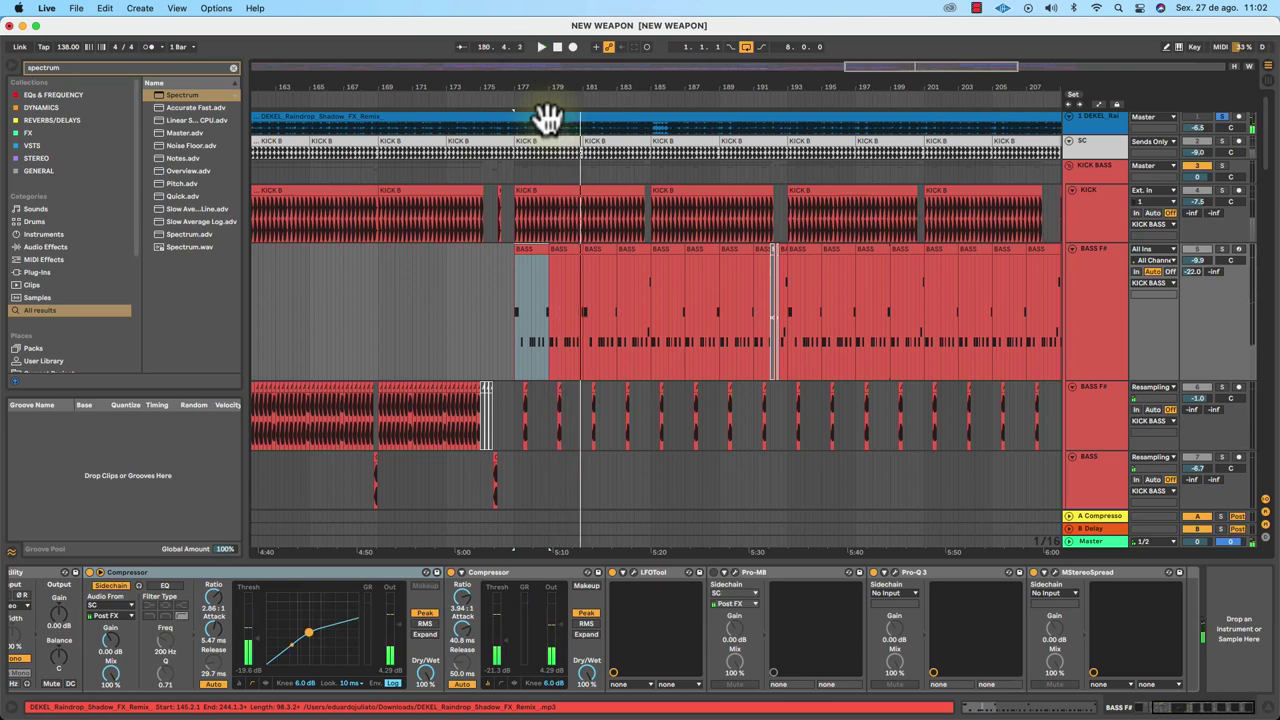
{"action": "left_click", "coordinate": [597, 129]}
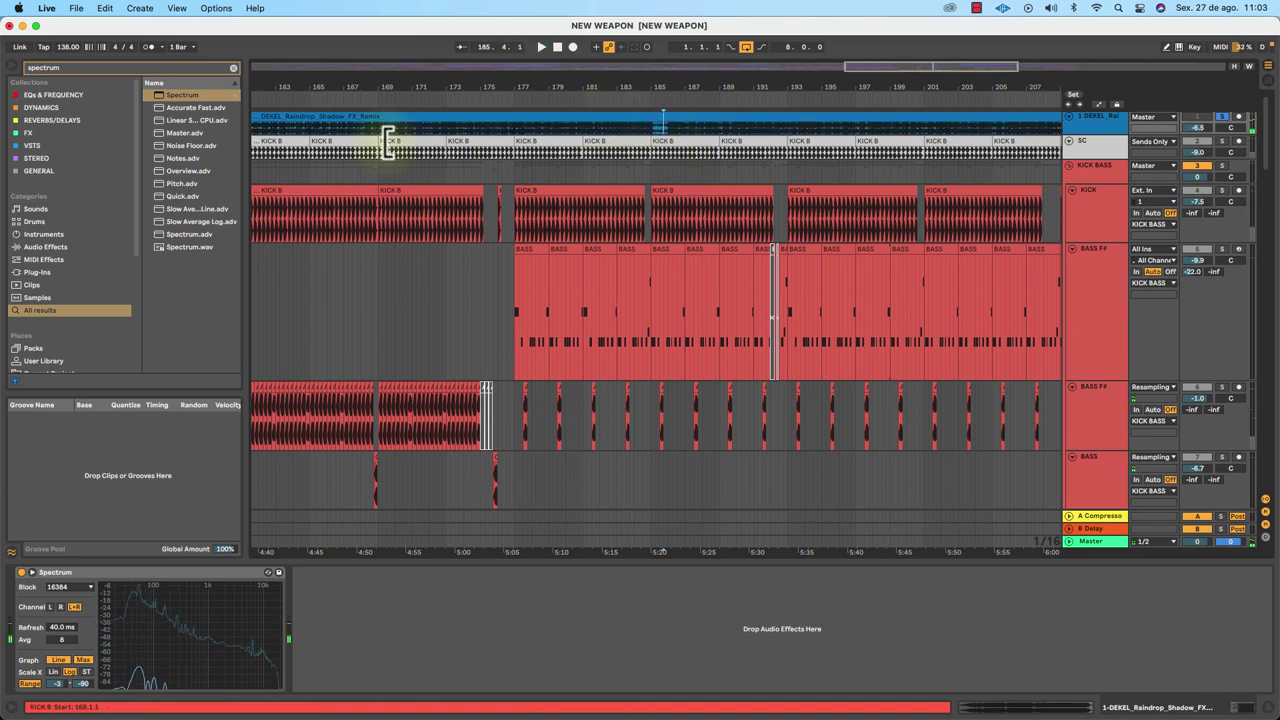
{"action": "scroll", "coordinate": [383, 140], "scroll_direction": "left", "scroll_amount": 5}
{"action": "left_click", "coordinate": [541, 98]}
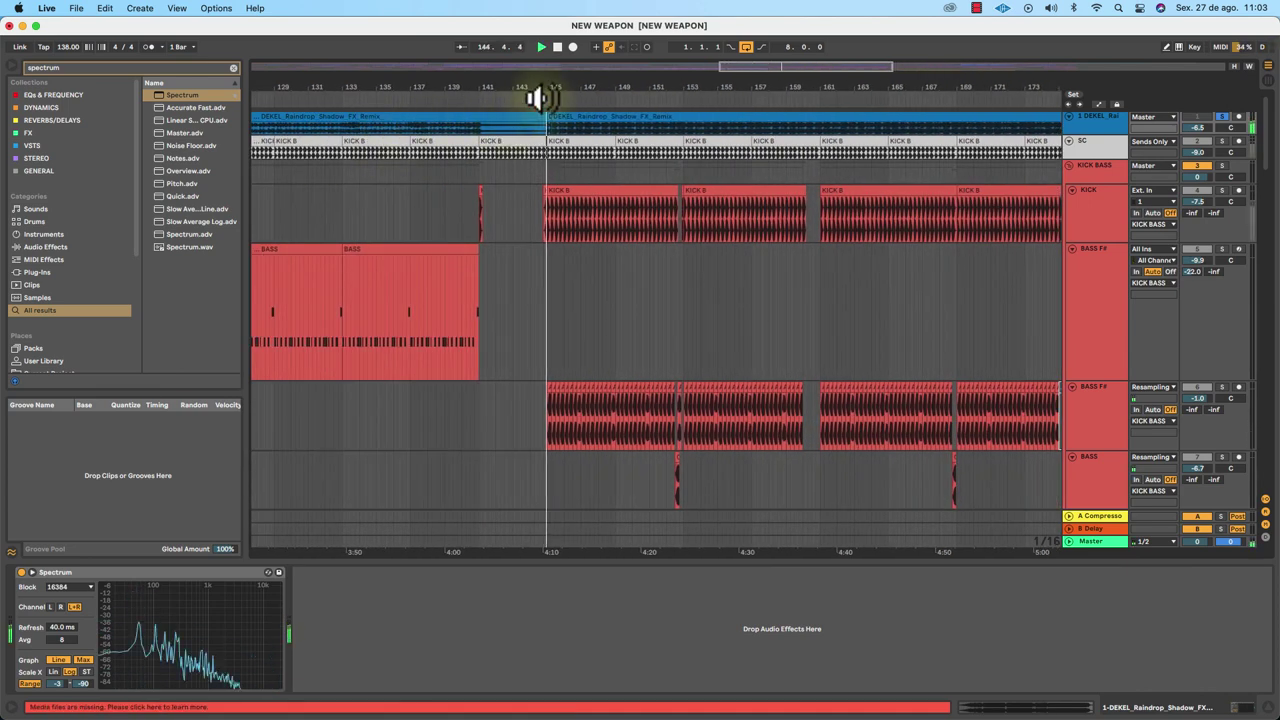
{"action": "scroll", "coordinate": [577, 118], "scroll_direction": "down", "scroll_amount": 1}
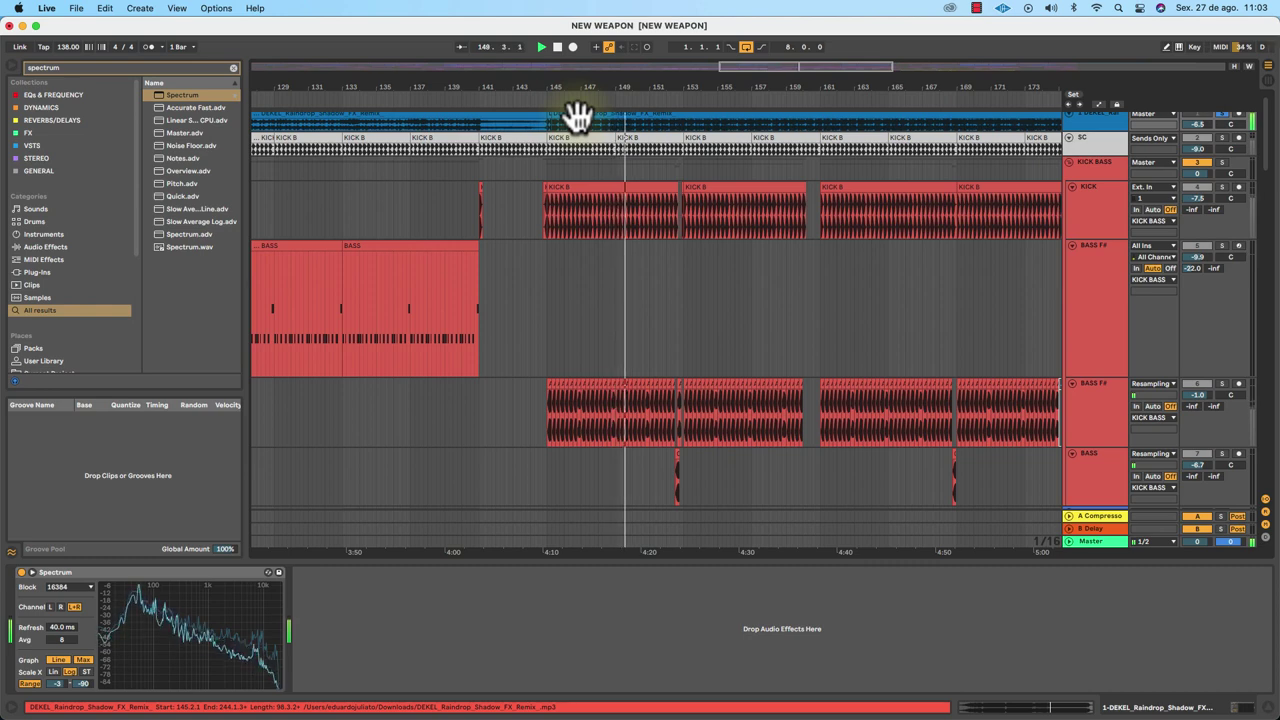
{"action": "scroll", "coordinate": [577, 116], "scroll_direction": "down", "scroll_amount": 1}
{"action": "scroll", "coordinate": [613, 196], "scroll_direction": "up", "scroll_amount": 2}
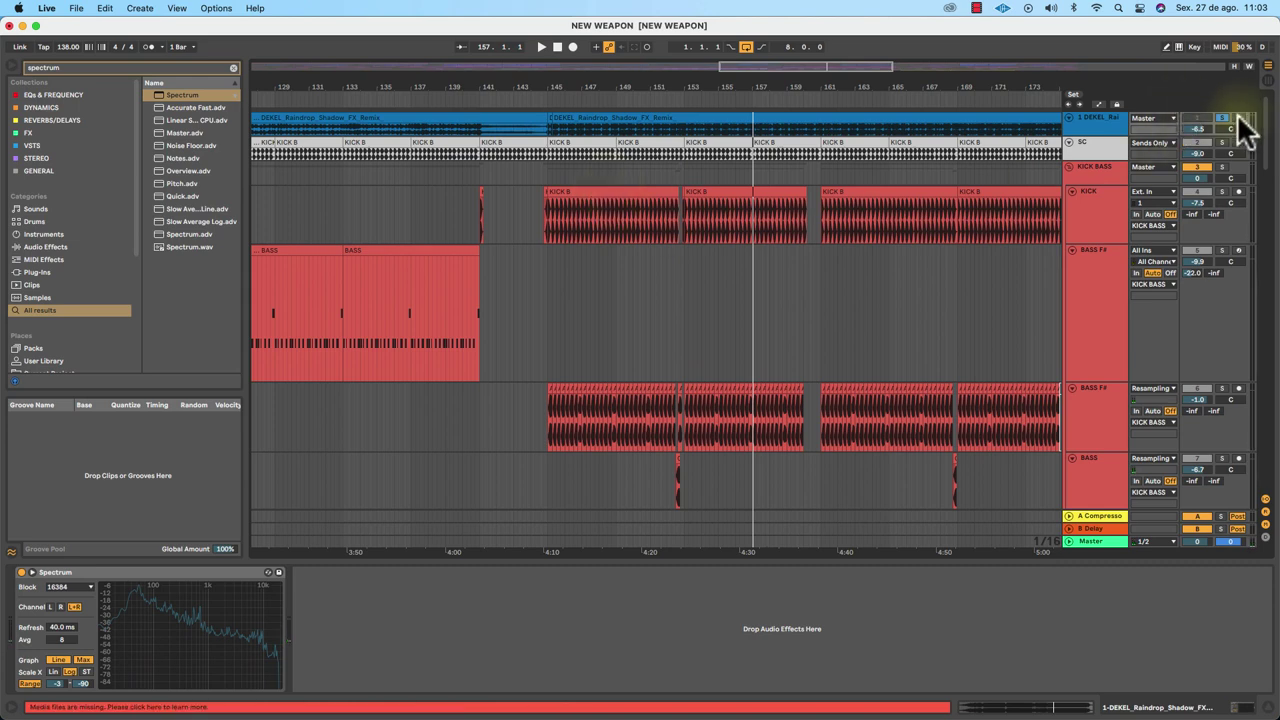
Unsolo the reference track and play the project's kick and bass from the KICK B clip at bar 145.
{"action": "left_click", "coordinate": [1221, 118]}
{"action": "left_click", "coordinate": [597, 190]}
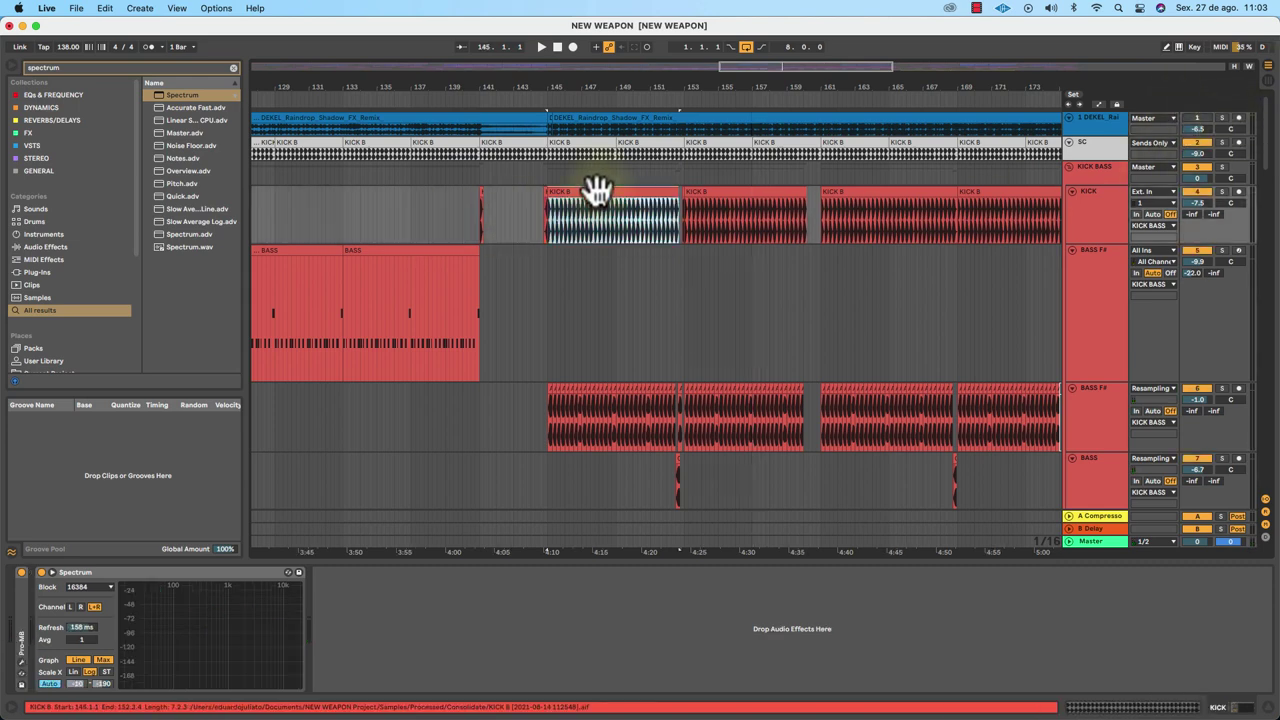
{"action": "key", "text": "space"}
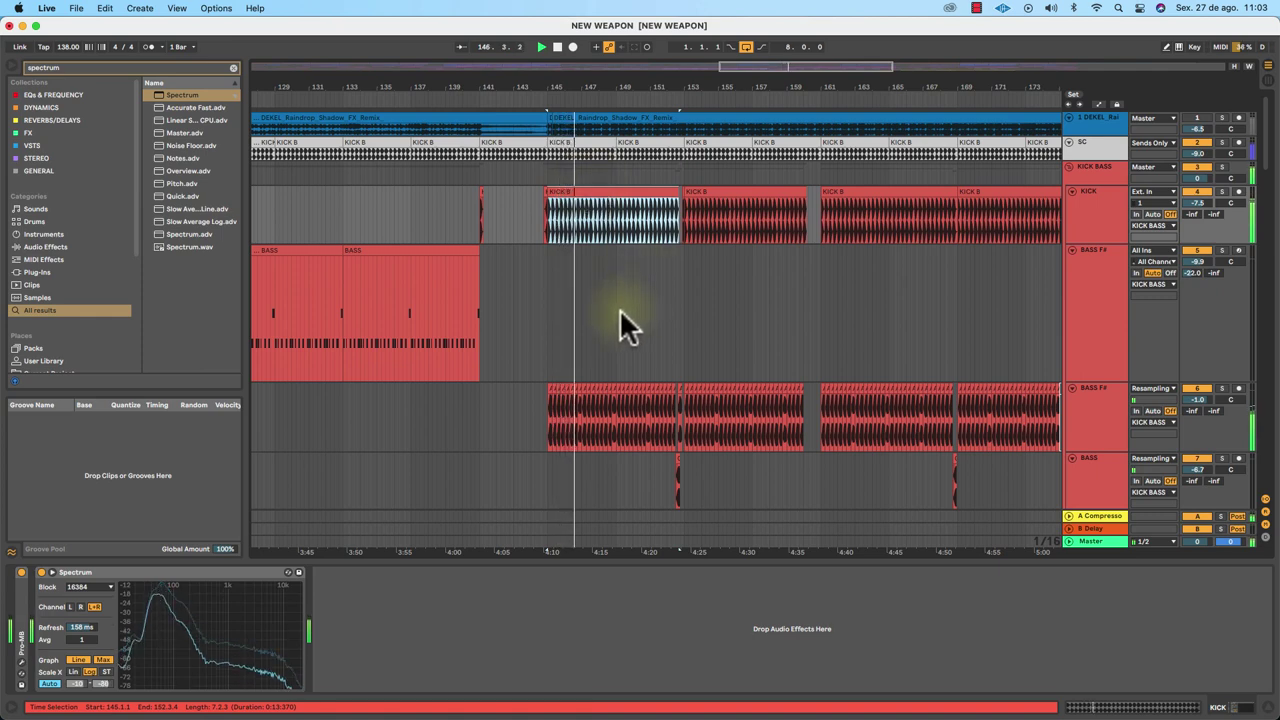
{"action": "scroll", "coordinate": [604, 306], "scroll_direction": "down", "scroll_amount": 2}
{"action": "scroll", "coordinate": [600, 306], "scroll_direction": "down", "scroll_amount": 3}
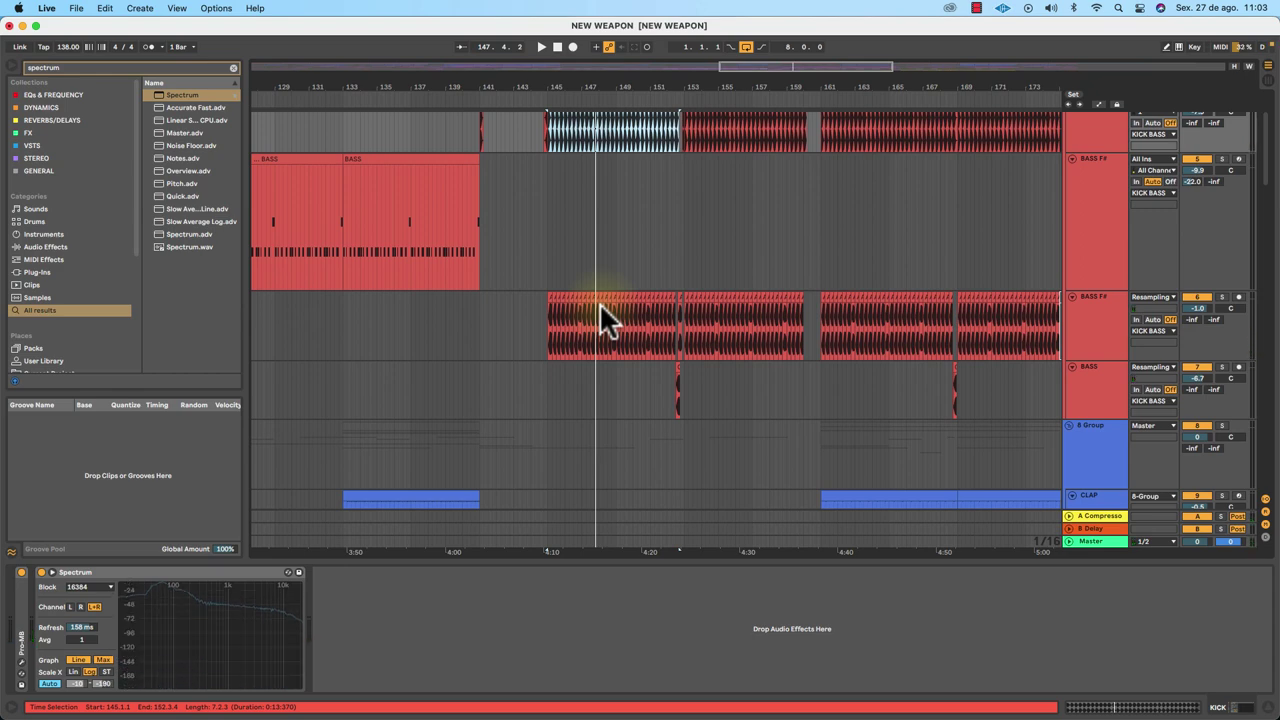
{"action": "scroll", "coordinate": [551, 270], "scroll_direction": "up", "scroll_amount": 3}
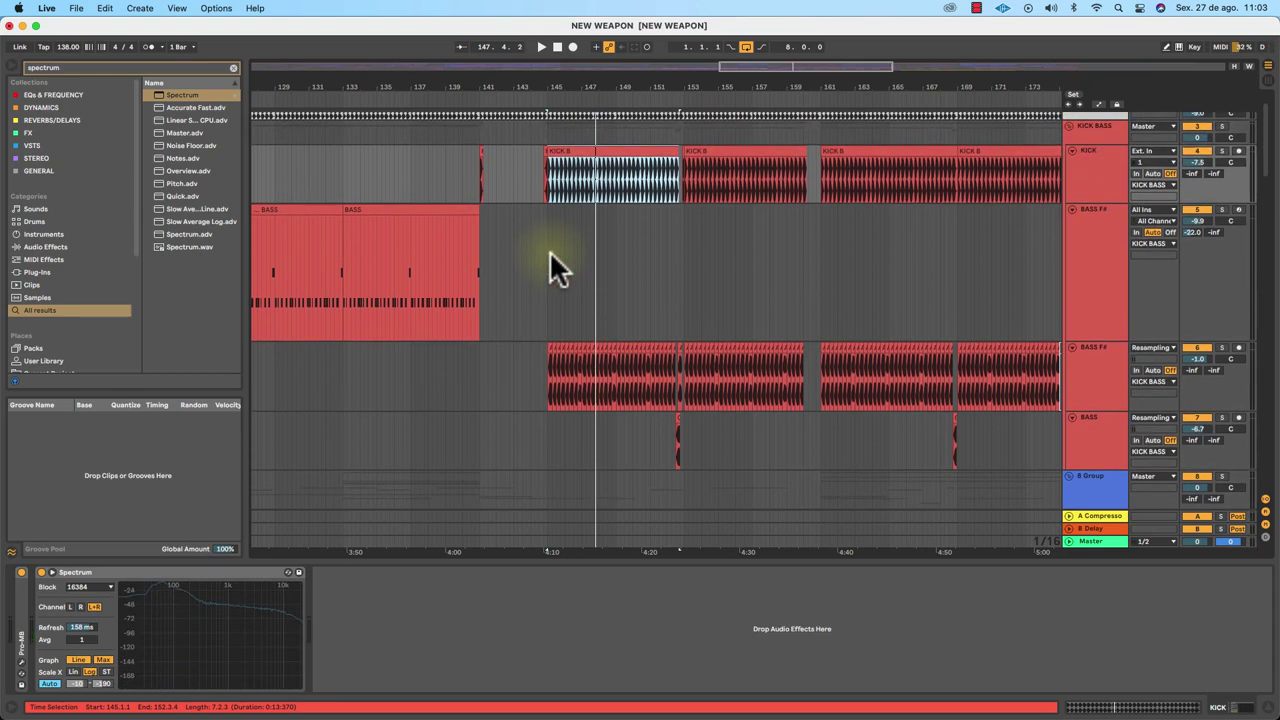
{"action": "key", "text": "space"}
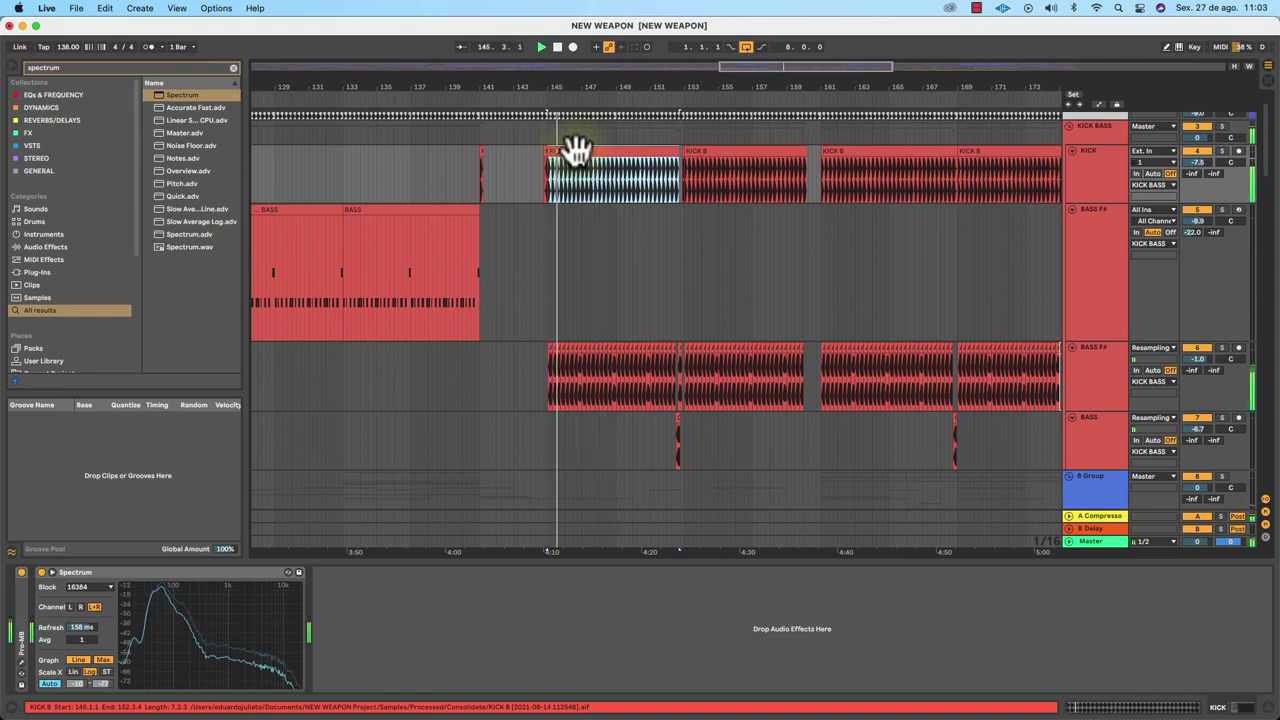